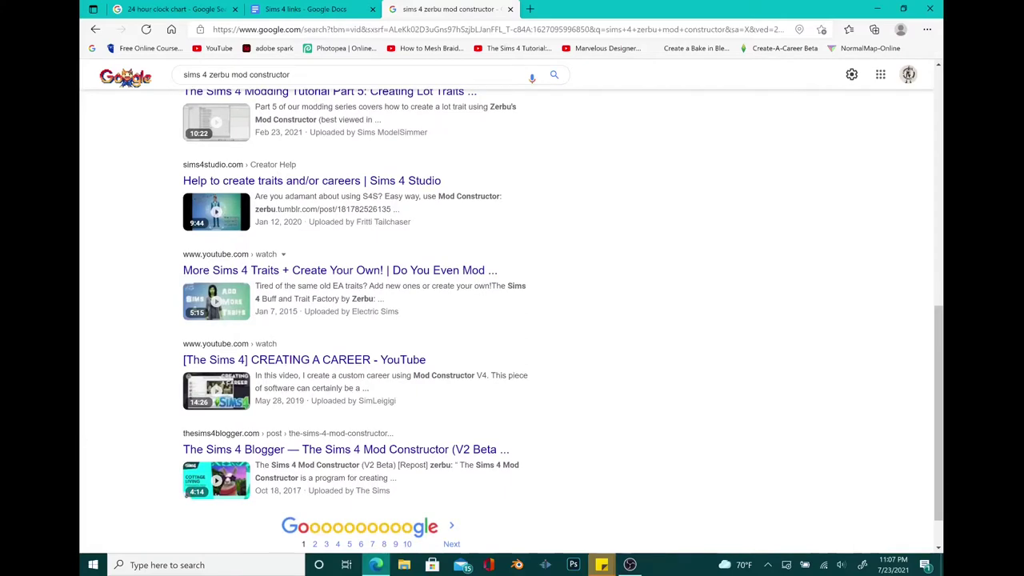
Step: Switch the "sims 4 zerbu mod constructor" search from video results to all results
scroll(511, 320, "up", 3)
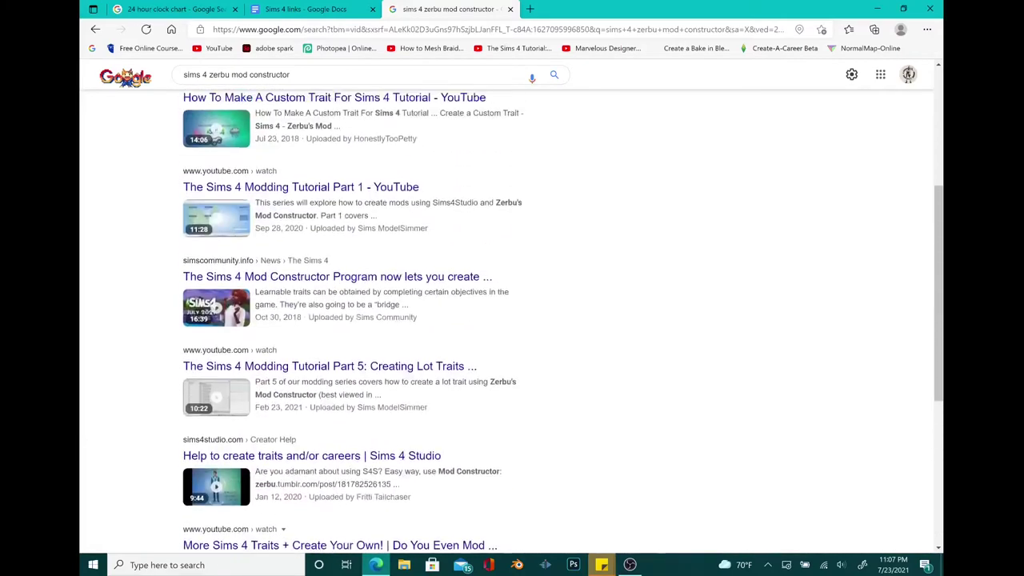
scroll(512, 320, "up", 4)
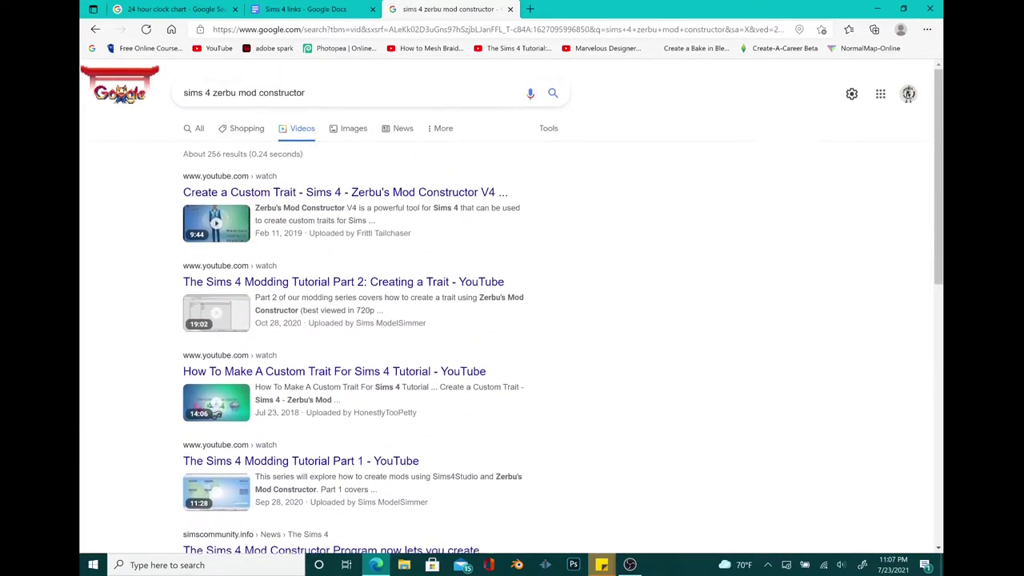
left_click(201, 124)
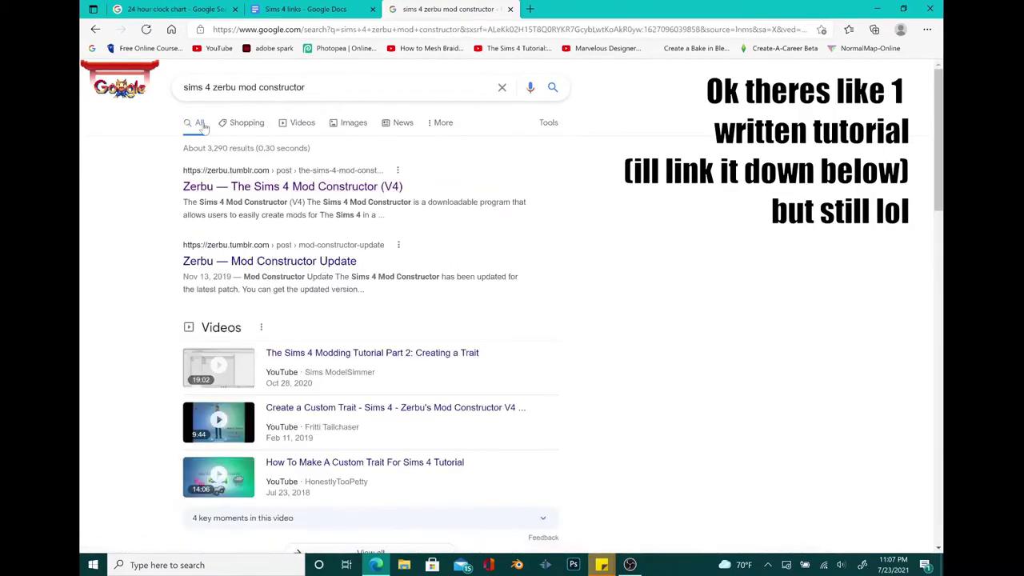
Step: Look through all the web results on Zerbu's Sims 4 Mod Constructor for written tutorials, including the Sims 4 Studio forum thread
scroll(204, 128, "down", 3)
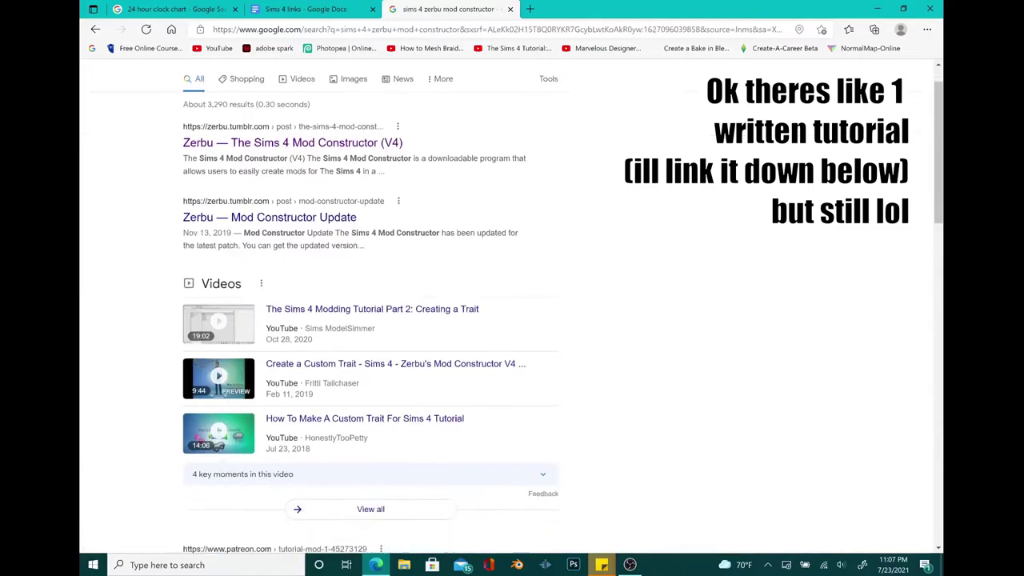
scroll(368, 320, "down", 2)
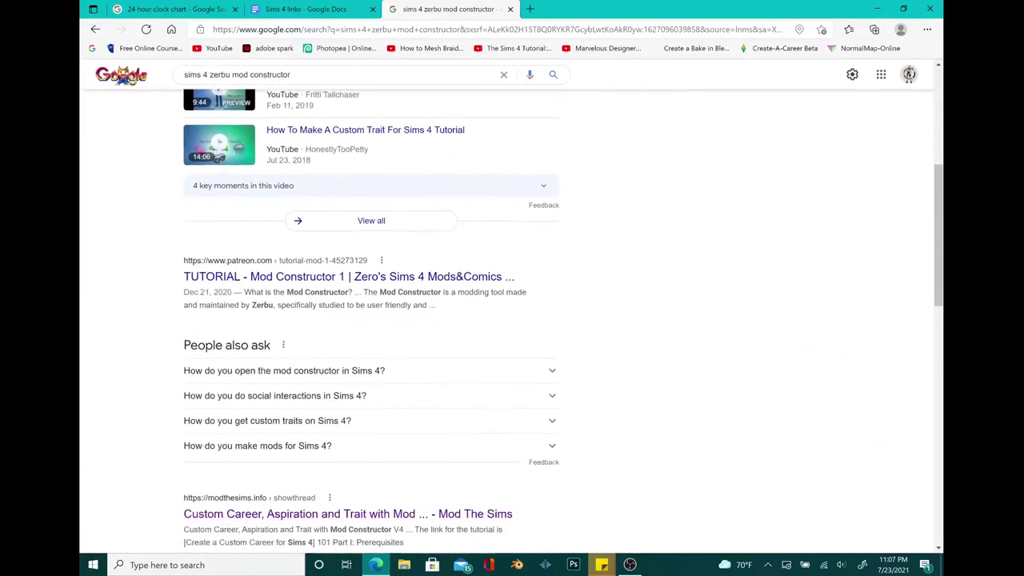
scroll(368, 320, "down", 1)
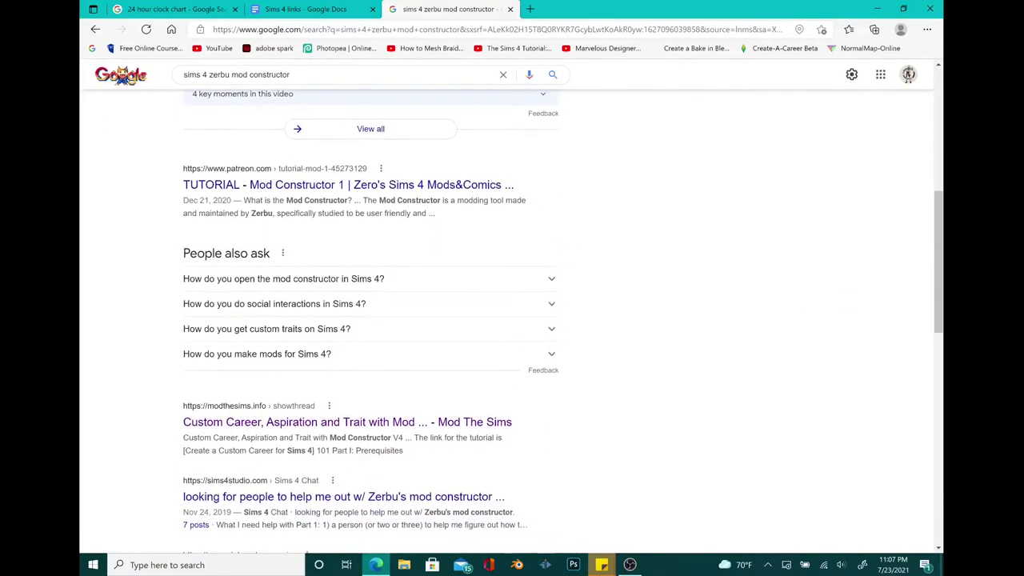
scroll(368, 320, "down", 1)
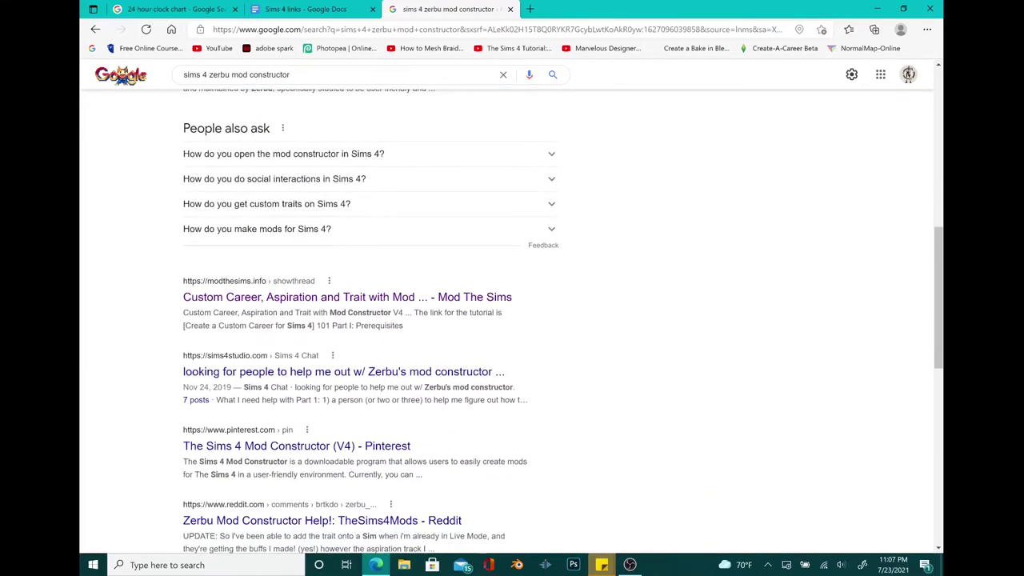
scroll(368, 320, "down", 1)
scroll(368, 320, "down", 1)
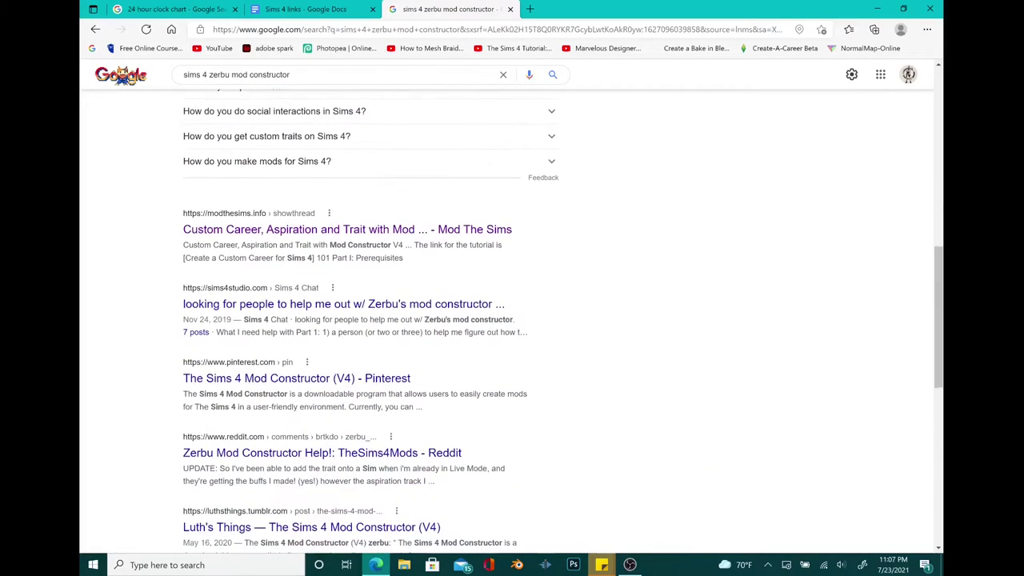
left_click(343, 304)
left_click(95, 30)
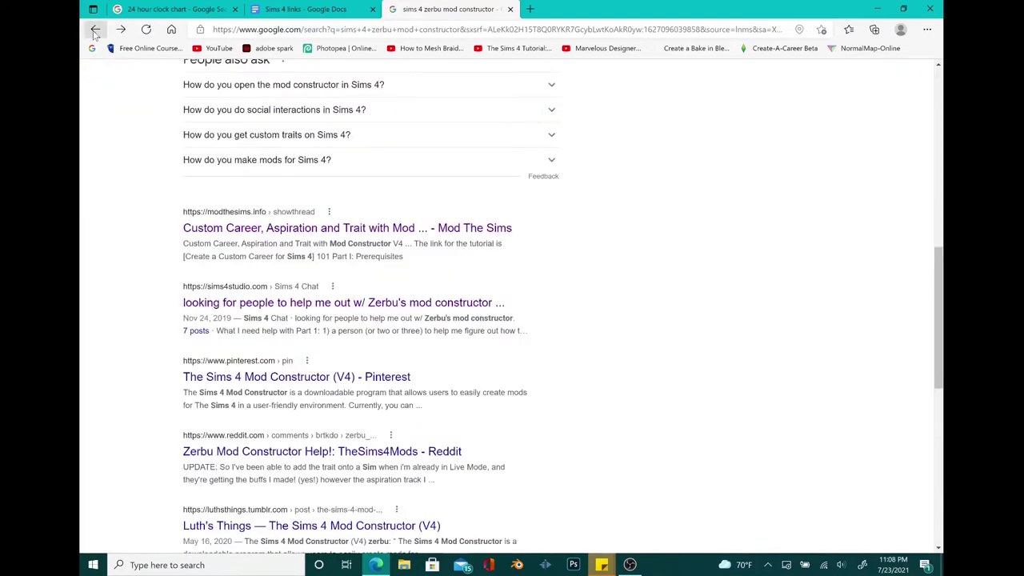
scroll(368, 320, "down", 3)
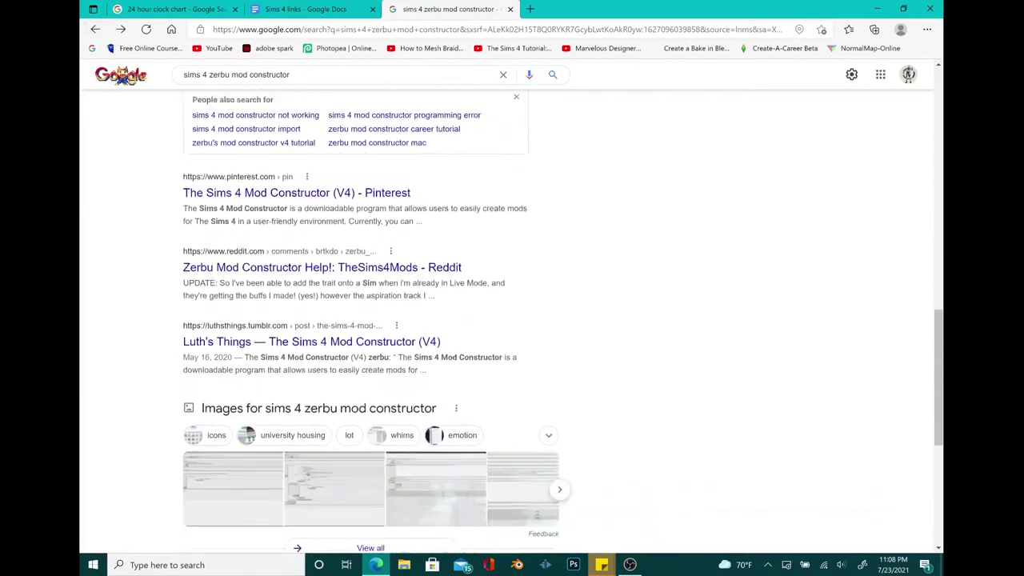
scroll(367, 320, "down", 1)
left_click(94, 30)
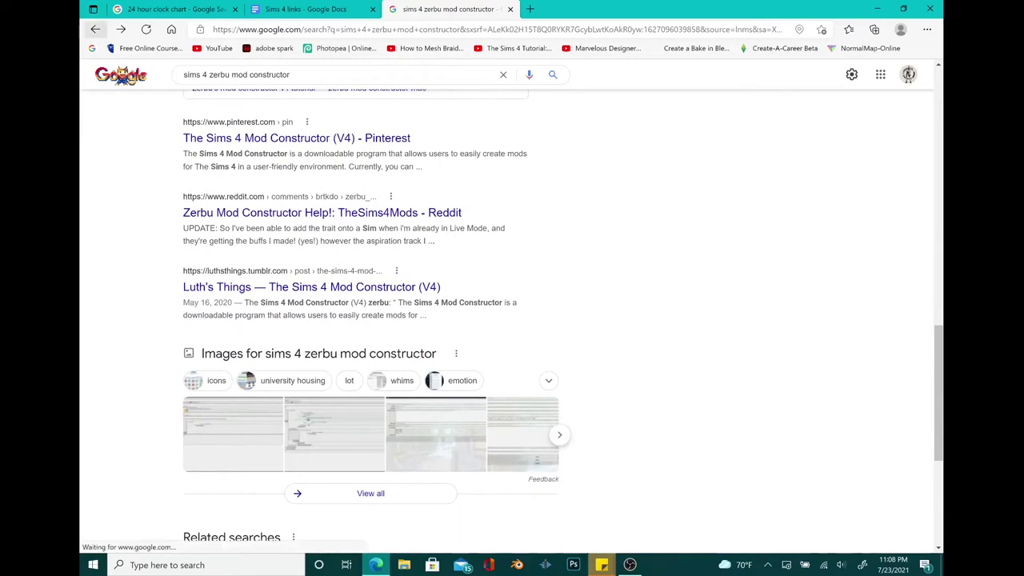
scroll(368, 320, "down", 1)
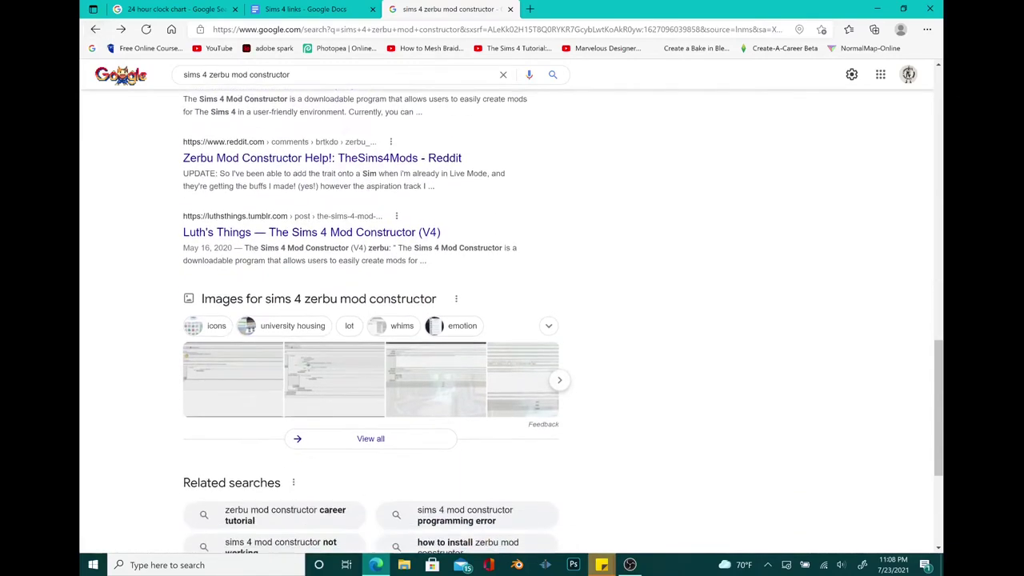
scroll(368, 320, "up", 10)
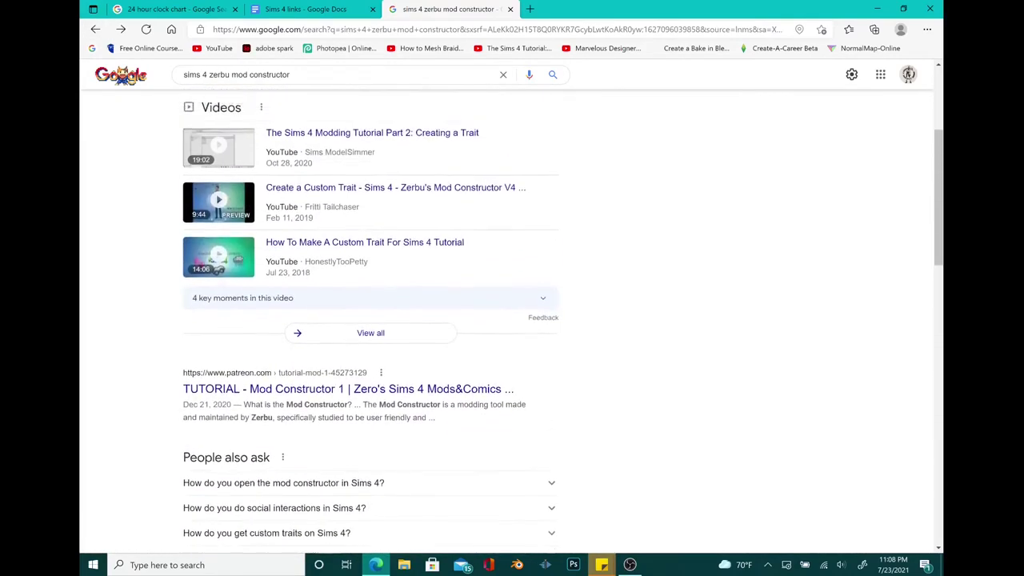
scroll(368, 320, "up", 2)
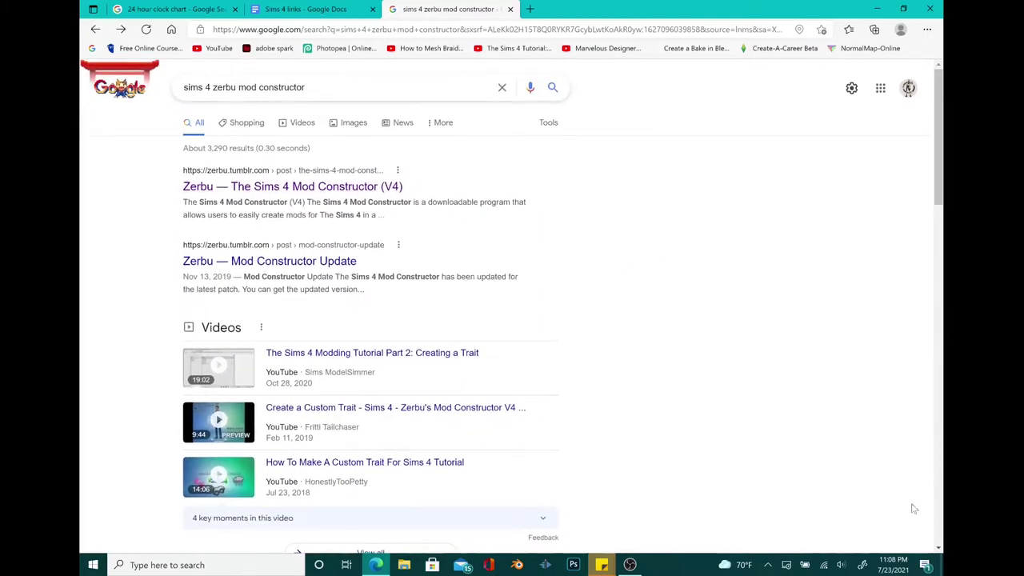
Step: Show the desktop and launch the Constructor application from the mod constructor folder
key("super+d")
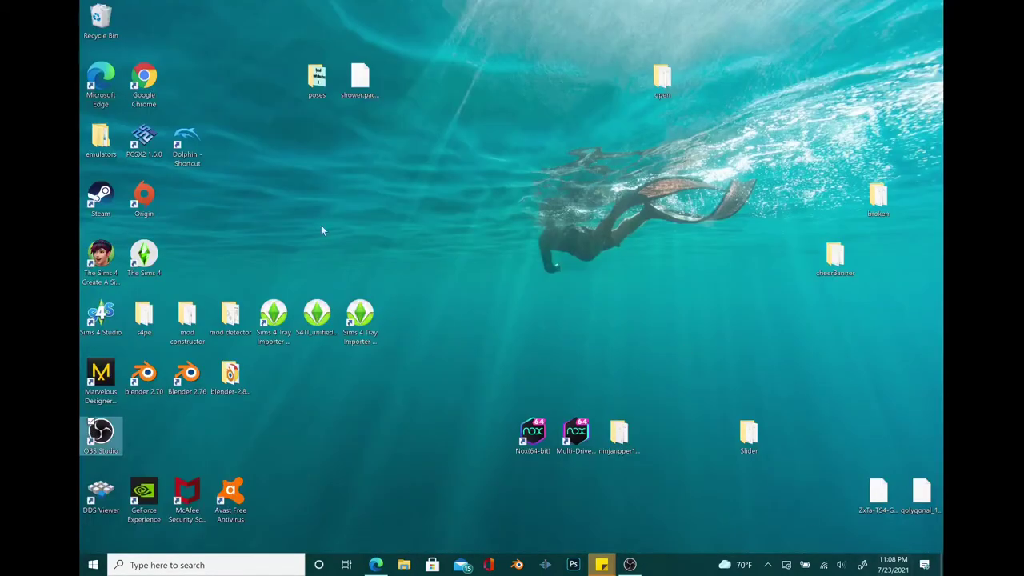
left_click(189, 323)
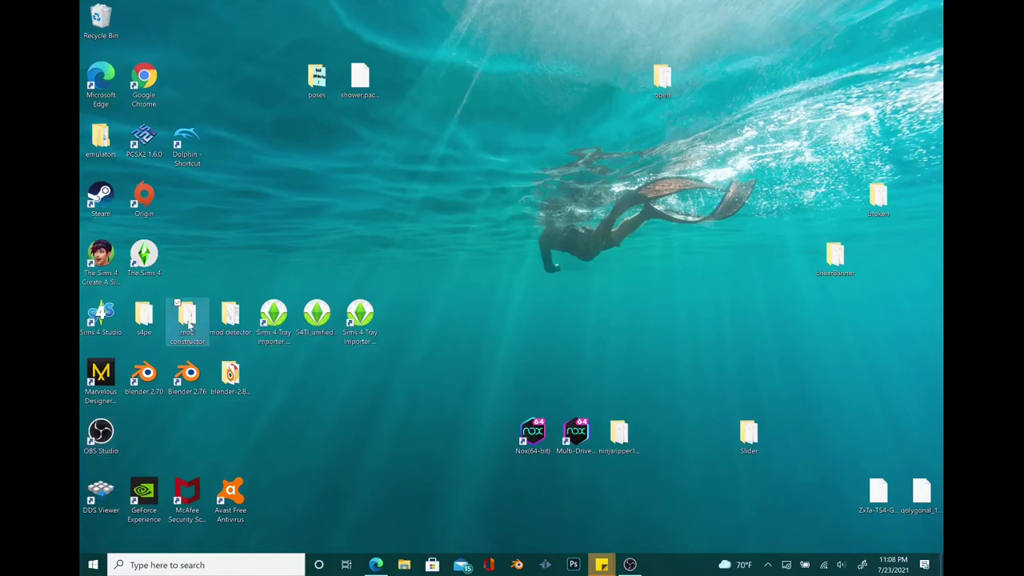
double_click(189, 323)
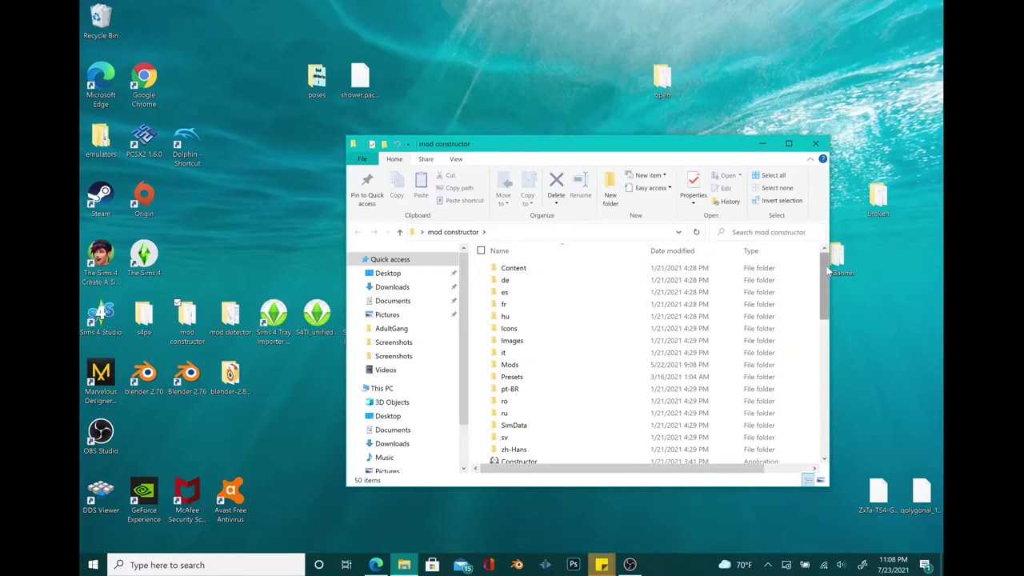
scroll(708, 271, "down", 5)
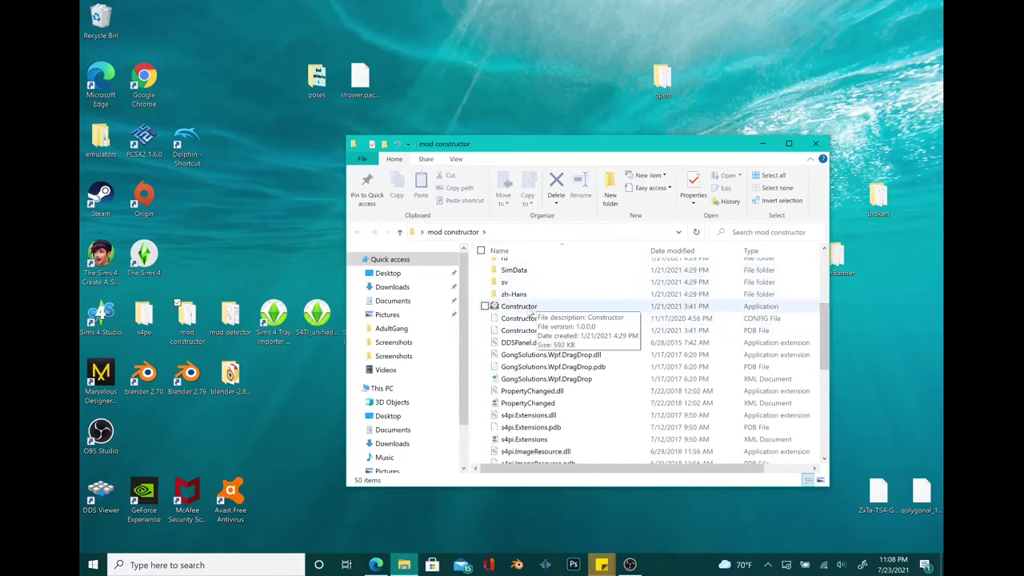
double_click(531, 308)
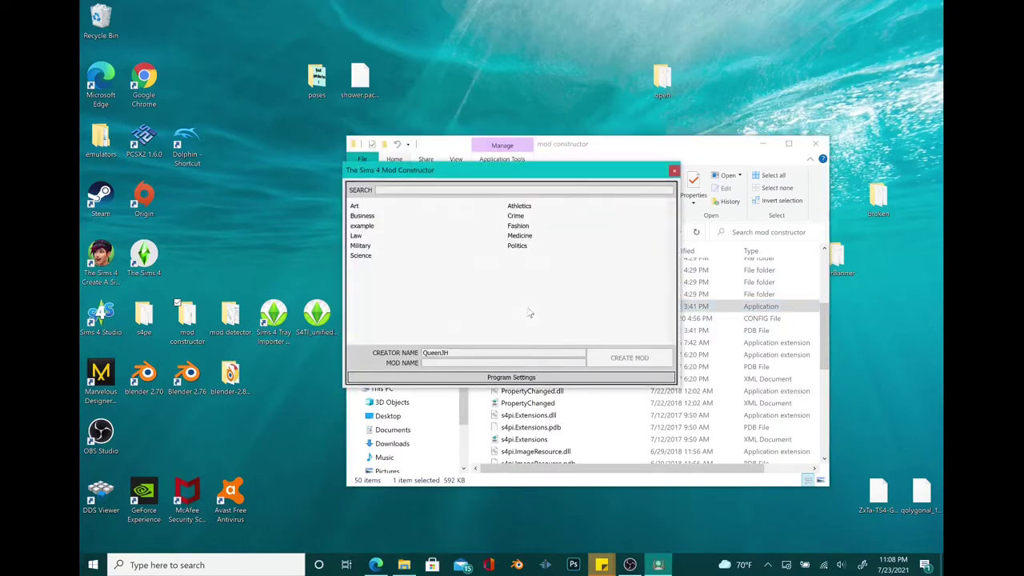
Step: Create a new mod named Gang, keeping the existing creator name
left_click(435, 352)
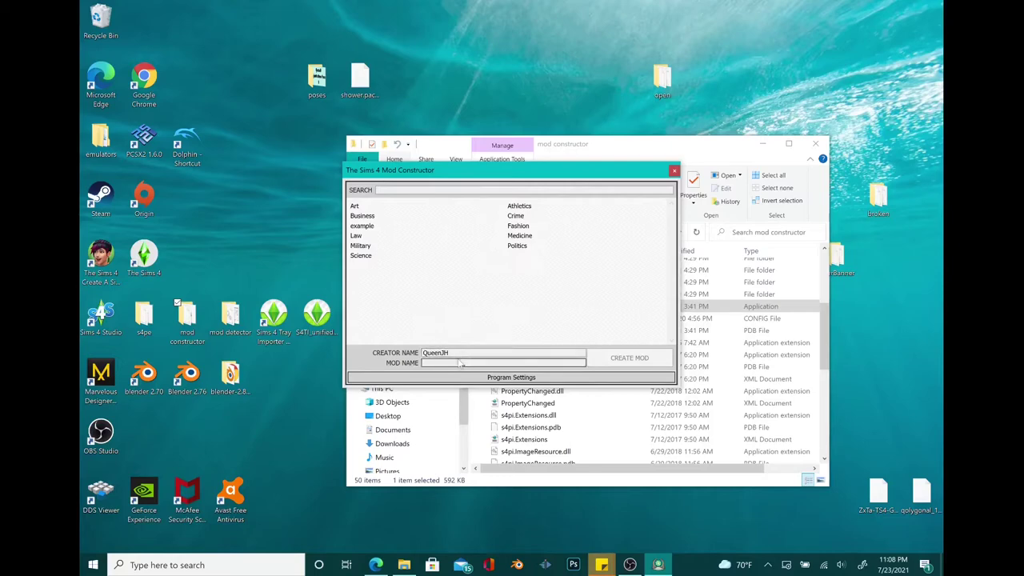
left_click(442, 362)
type("Gang")
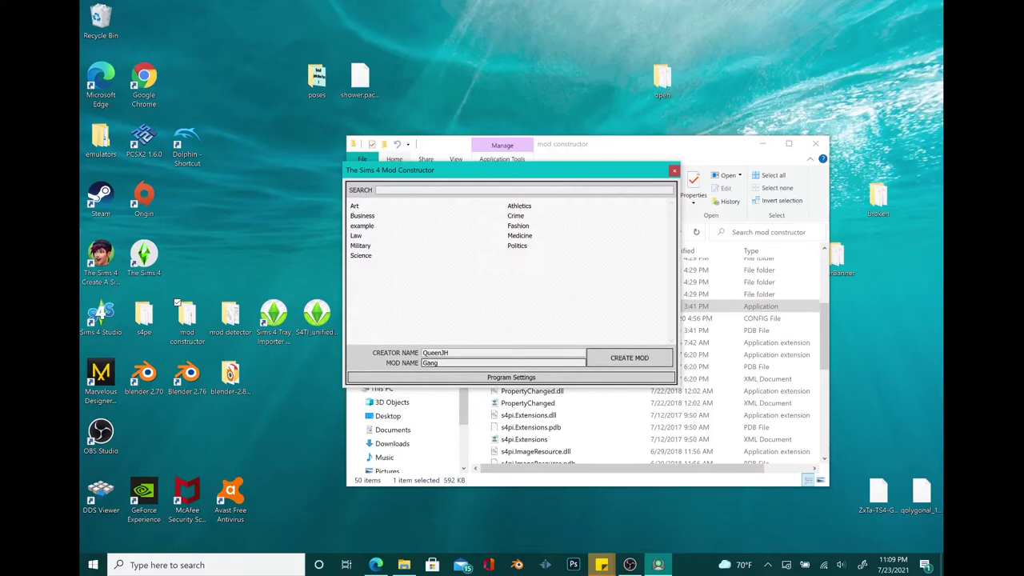
left_click(631, 360)
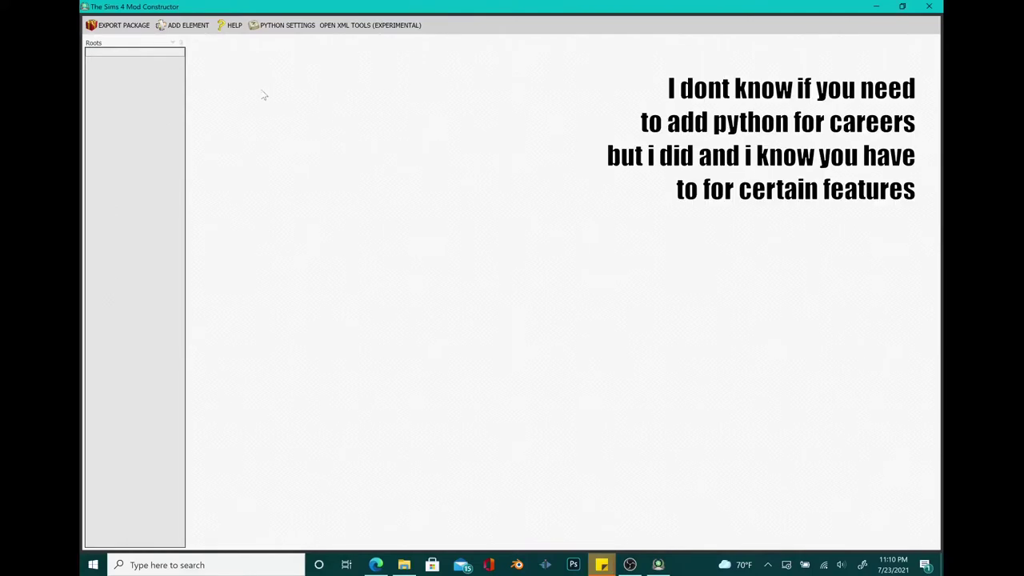
Step: Check the path to the Python executable in the Python settings and close them
left_click(283, 28)
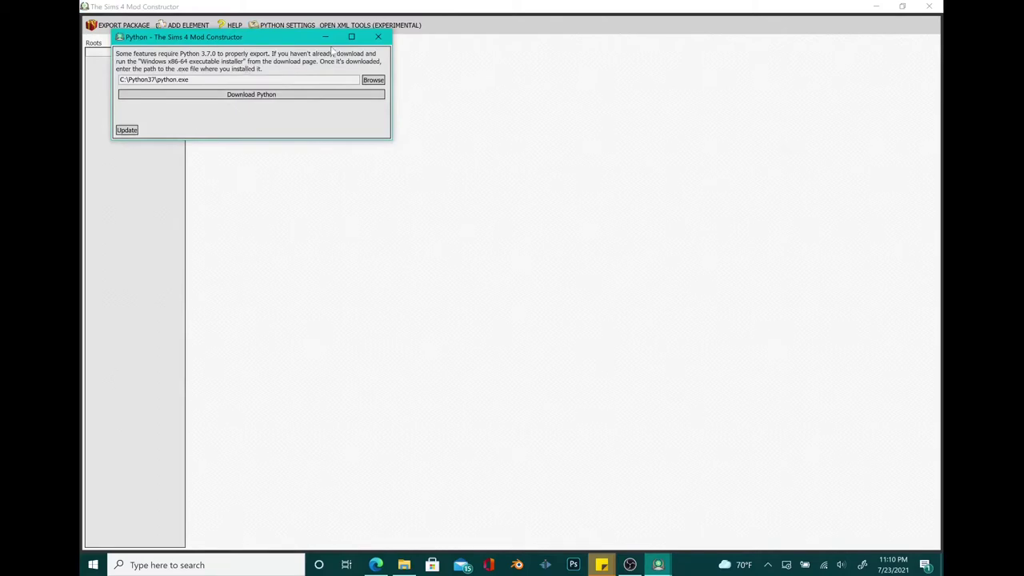
left_click(379, 40)
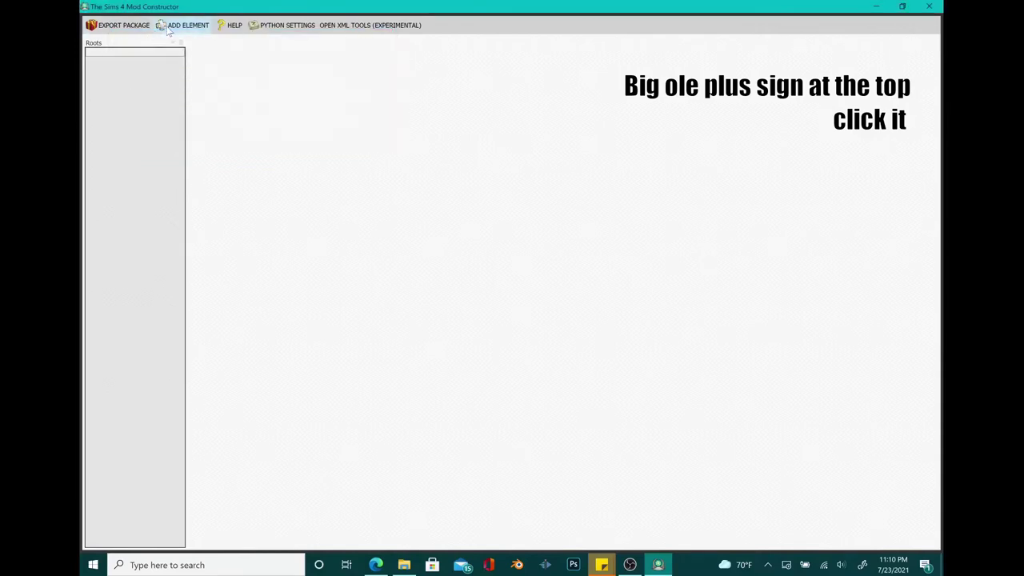
Step: Add a Career element from the Intermediate category to the mod, keeping the element name Career
left_click(170, 26)
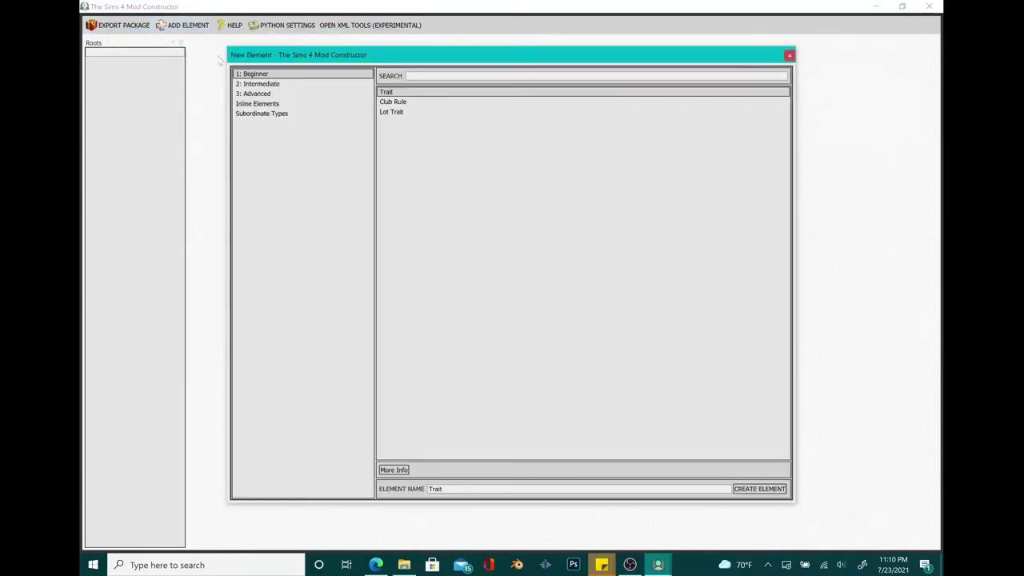
left_click(273, 84)
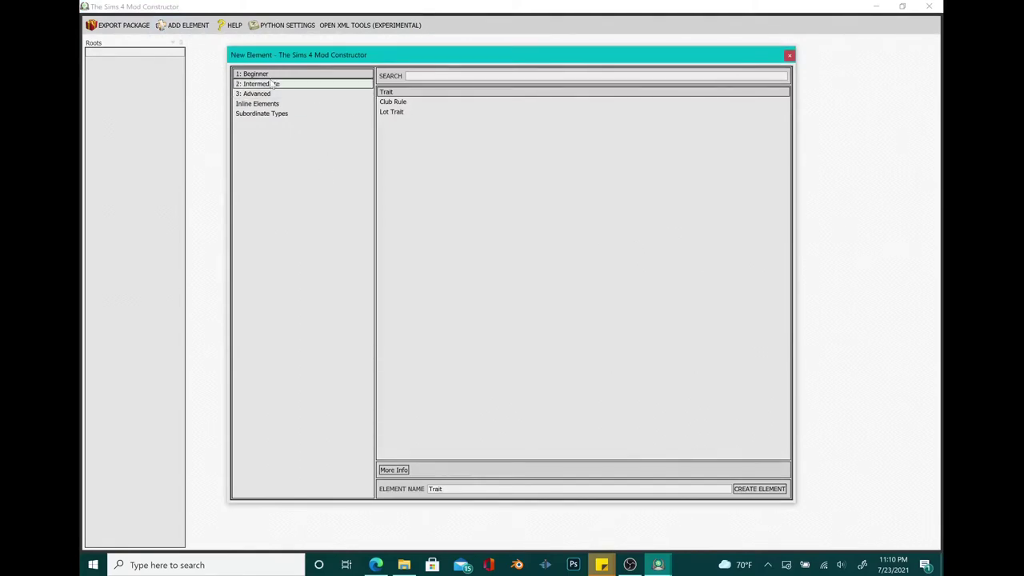
left_click(270, 94)
left_click(270, 104)
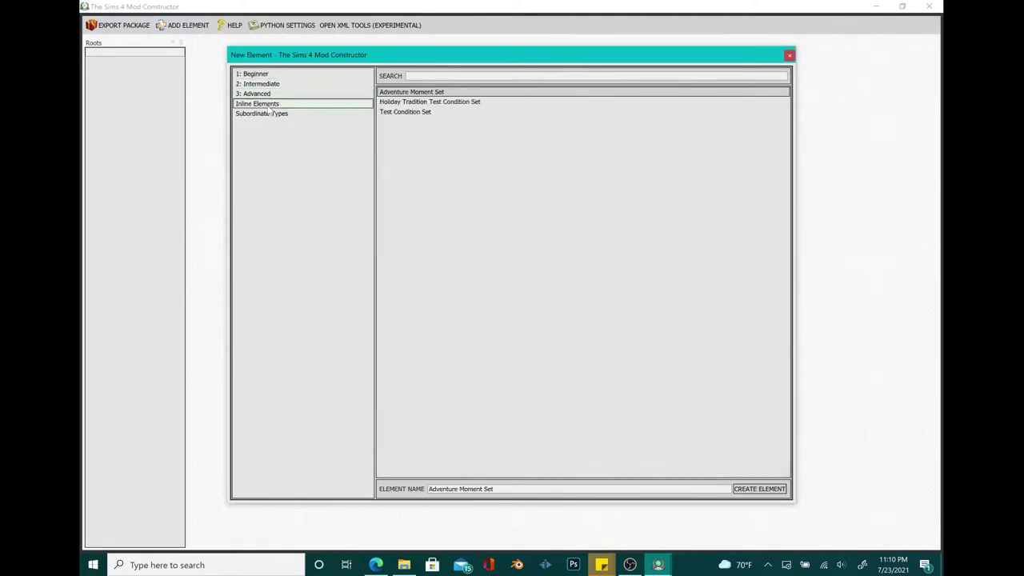
left_click(269, 115)
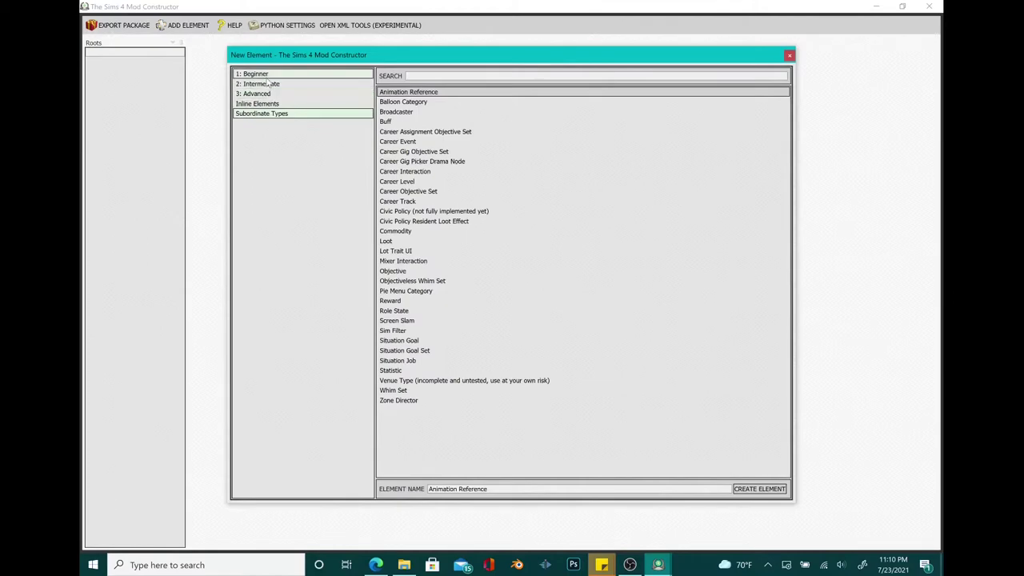
left_click(267, 84)
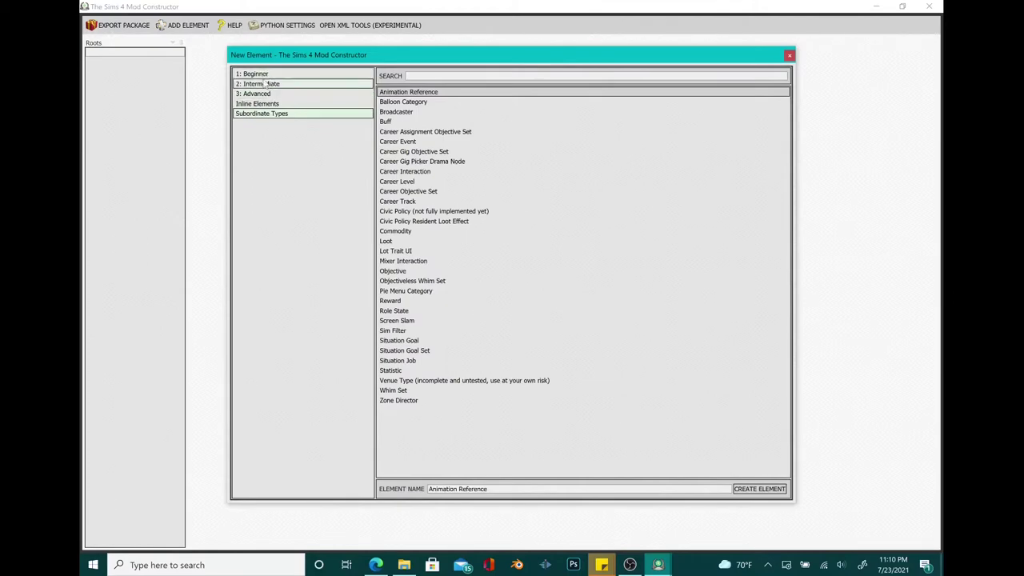
left_click(388, 112)
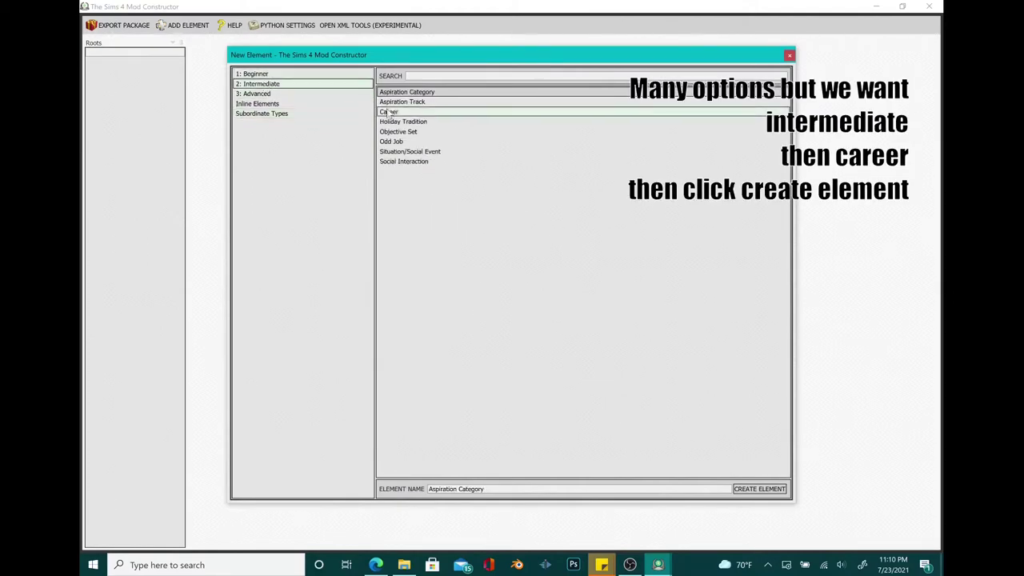
left_click(393, 114)
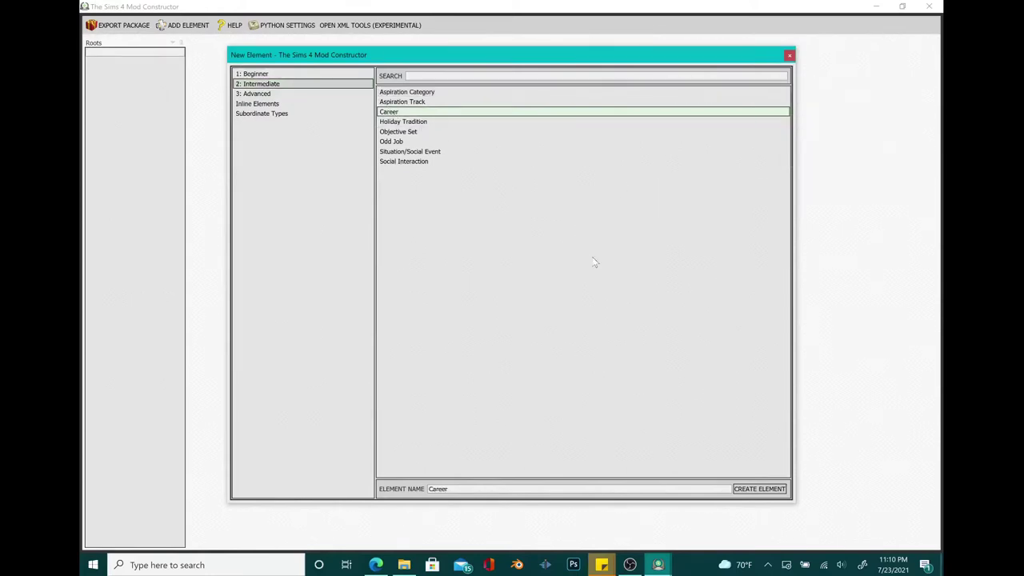
left_click(750, 491)
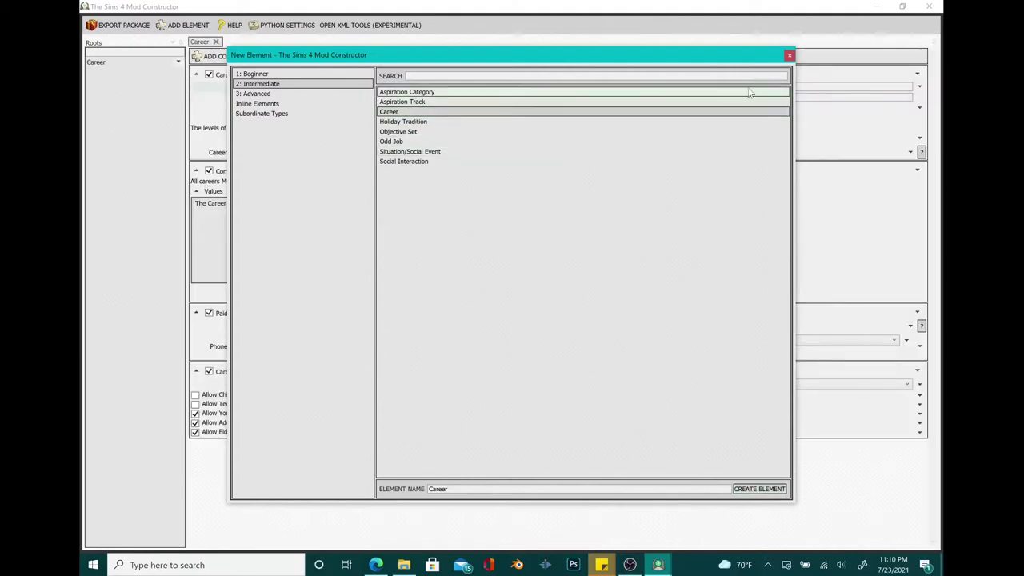
Step: Look through the element types offered under Advanced, Inline Elements, Subordinate Types and Beginner
left_click(267, 95)
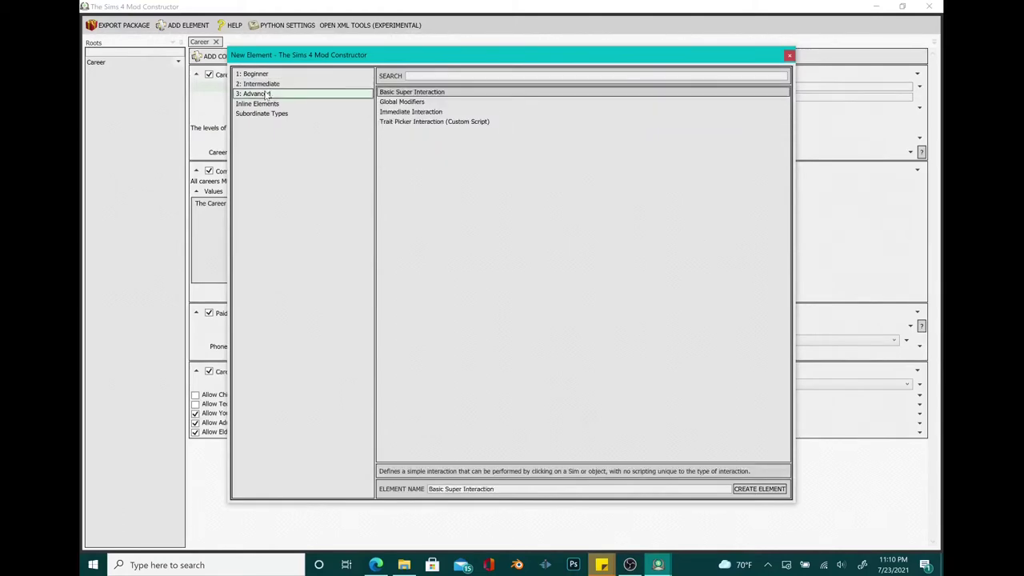
left_click(268, 105)
left_click(268, 117)
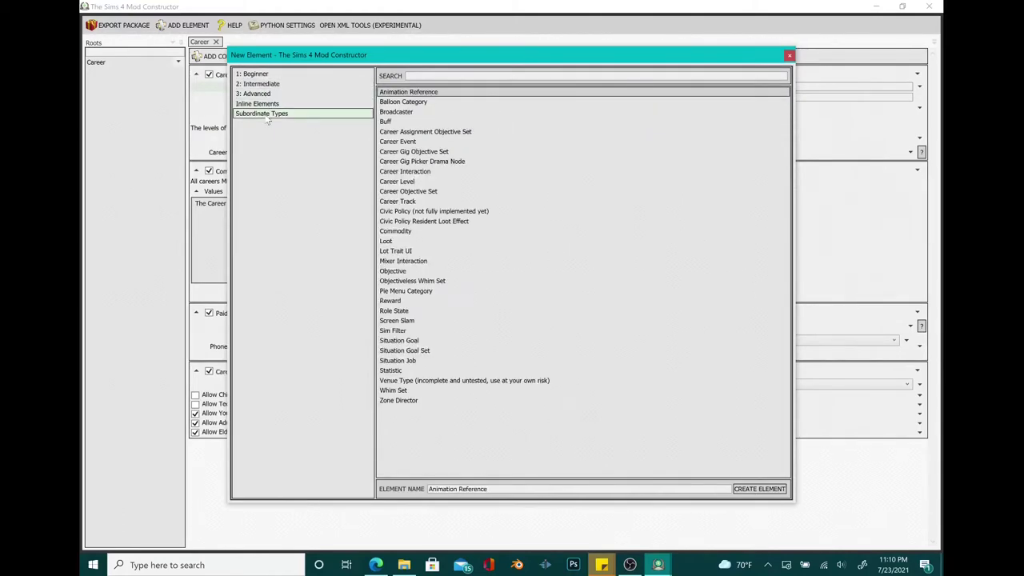
left_click(269, 74)
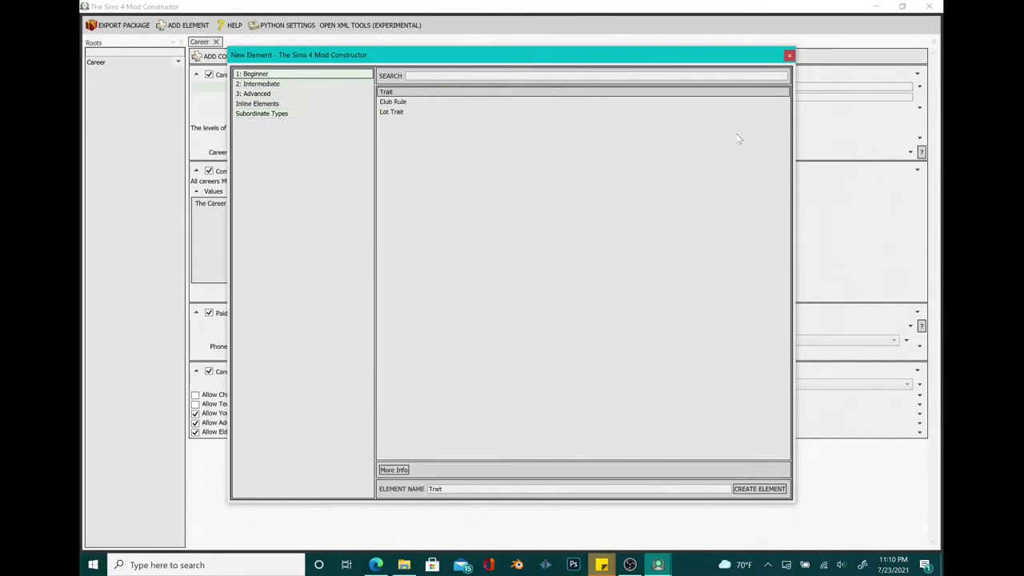
Step: Close the New Element dialog without adding an element and set the career's name to Gang
left_click(789, 56)
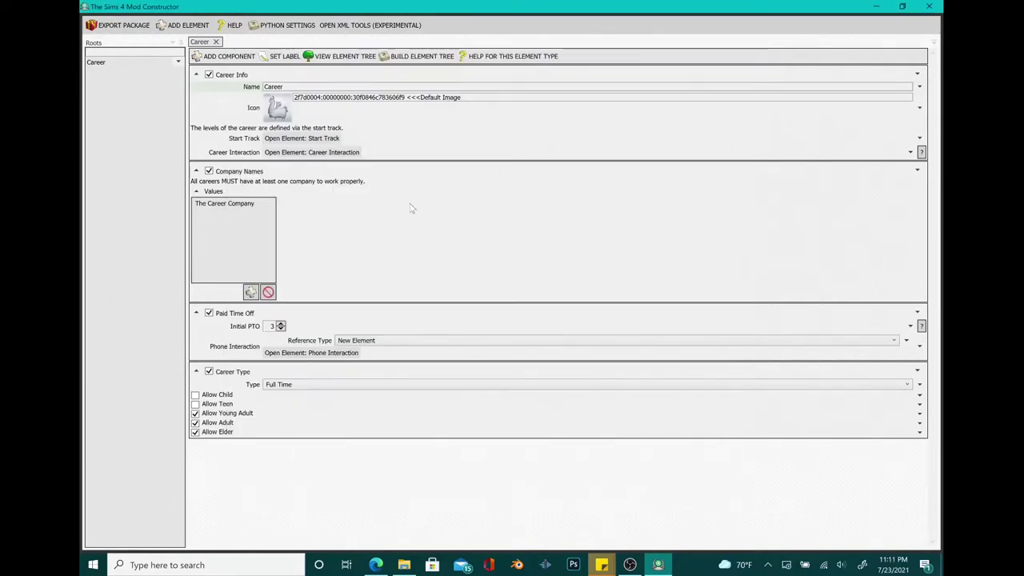
left_click(312, 88)
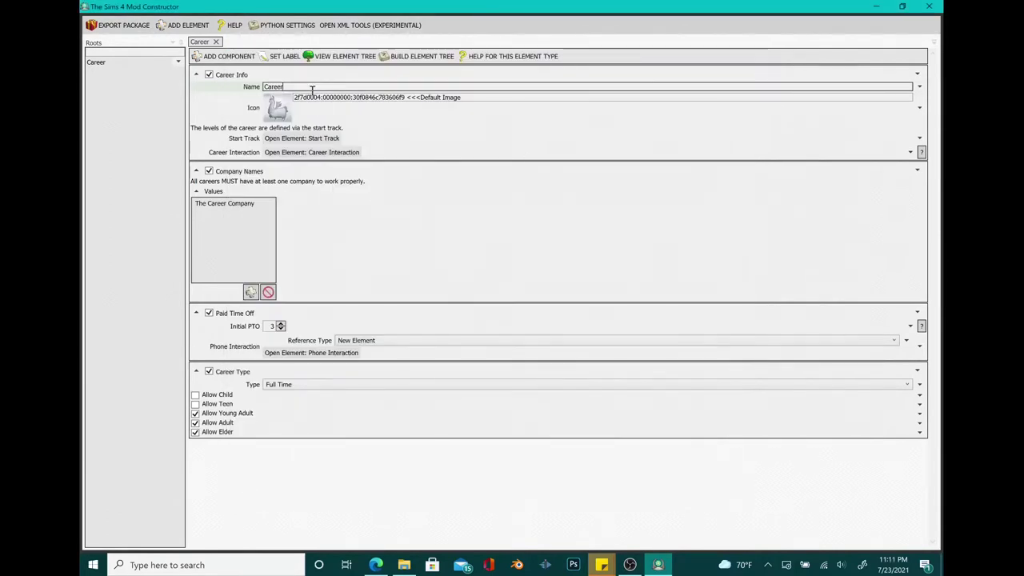
key("BackSpace")
key("BackSpace")
key("BackSpace")
key("BackSpace")
key("BackSpace")
key("BackSpace")
type("Gang")
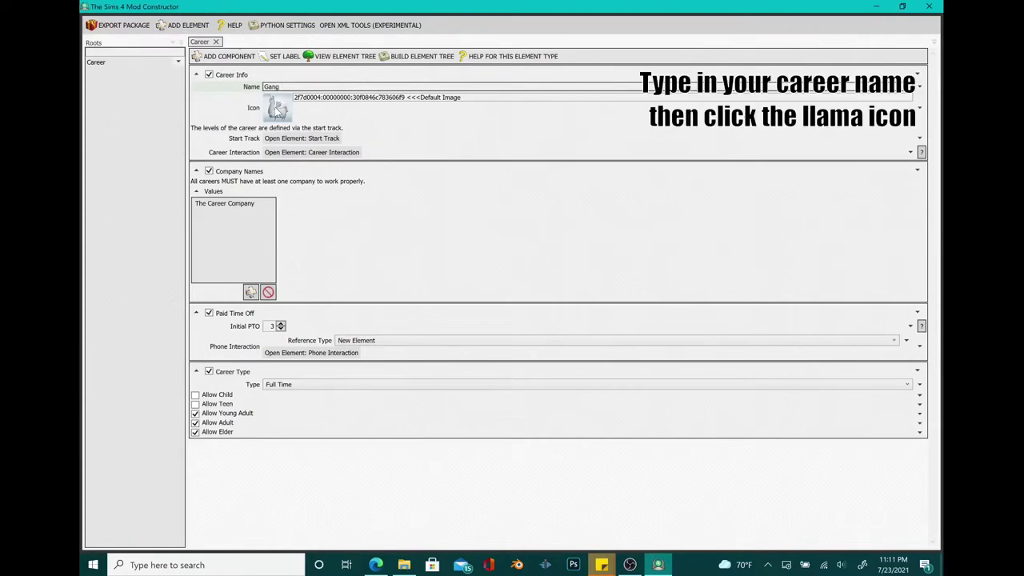
Step: Look through the game images in BG Buffs, BG Headlines, BG Misc and BG Traits for a suitable career icon
left_click(276, 108)
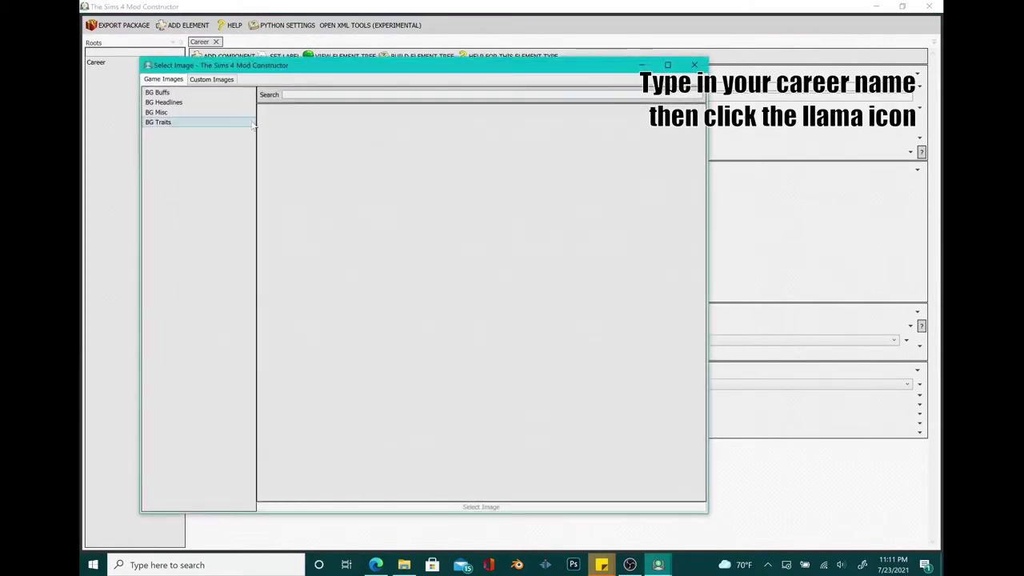
left_click(189, 95)
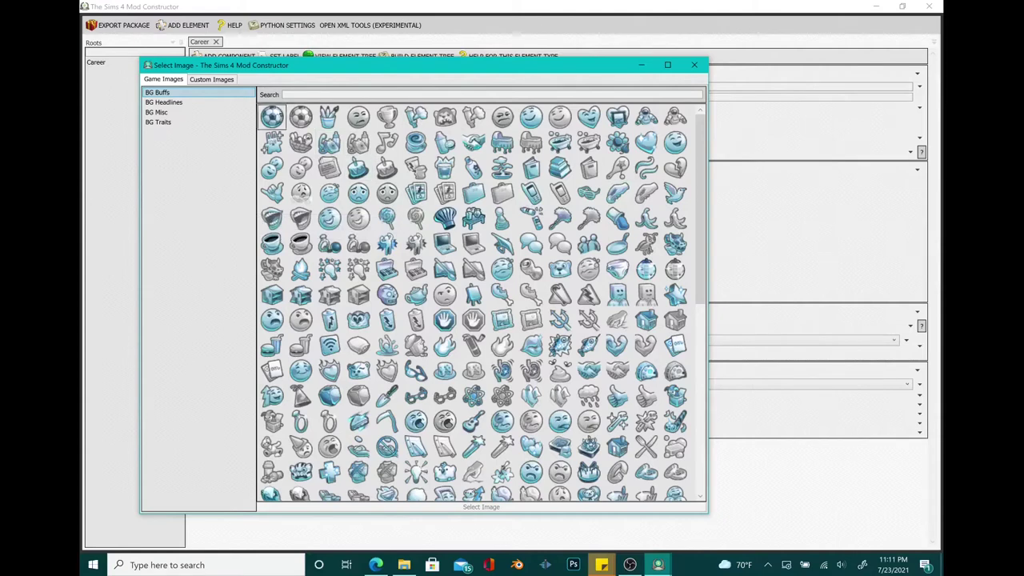
left_click(200, 104)
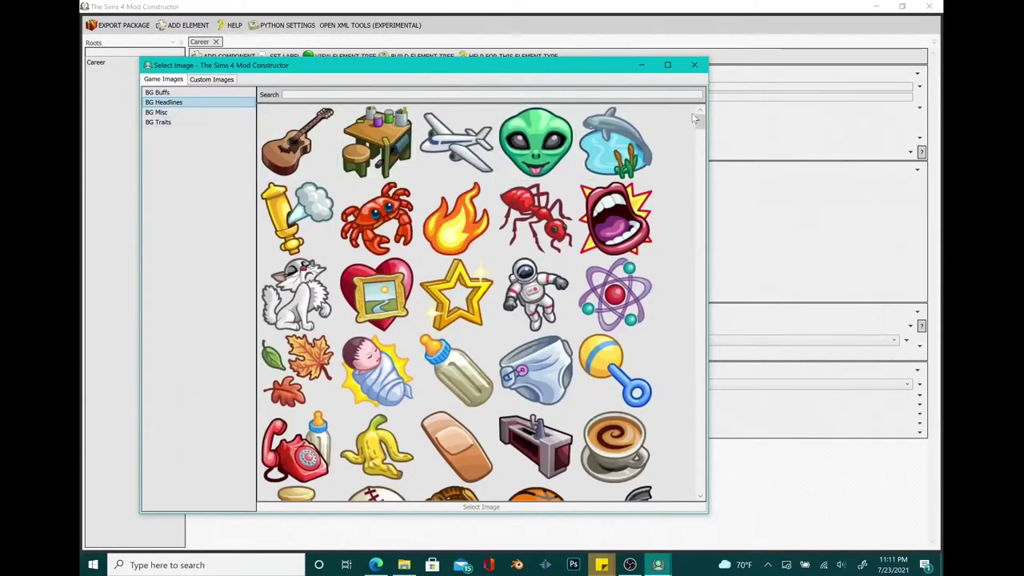
left_click_drag(698, 122, 731, 193)
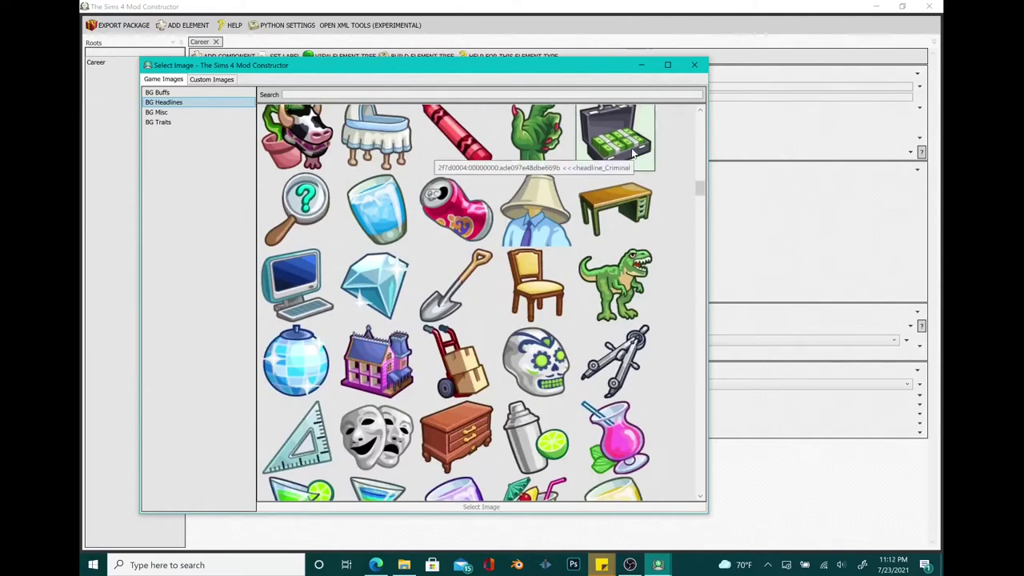
left_click_drag(700, 192, 716, 279)
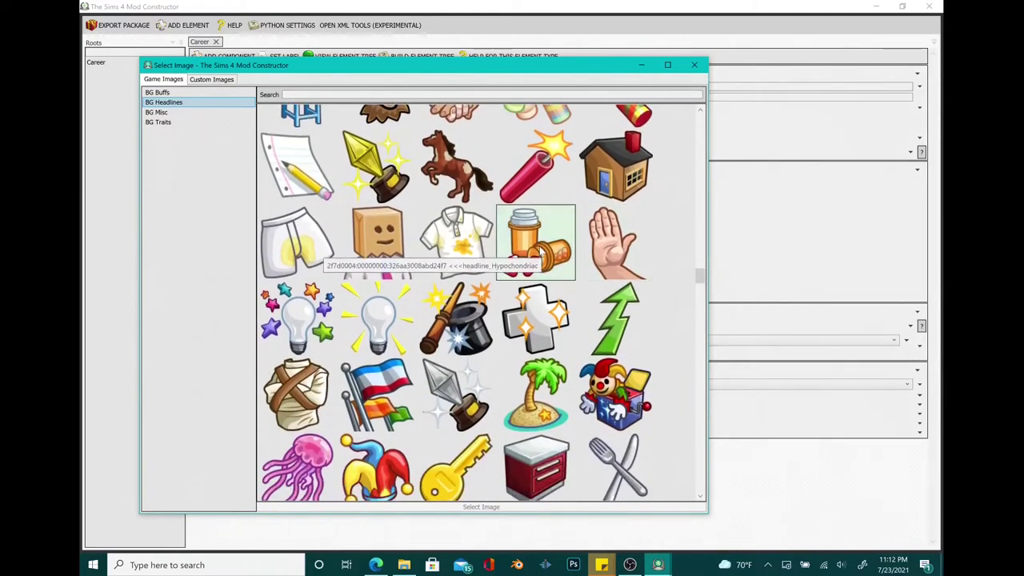
left_click_drag(699, 274, 709, 298)
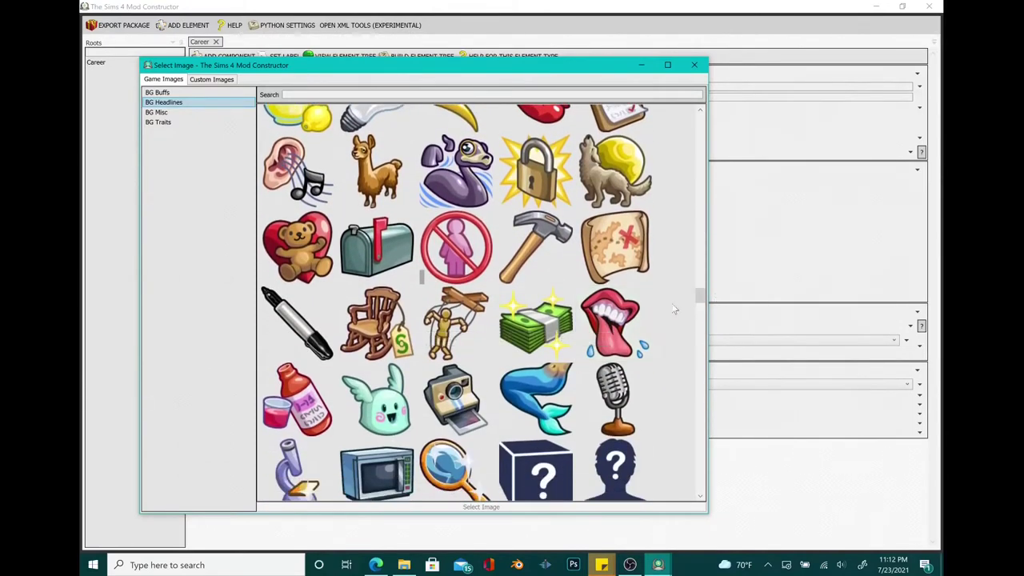
left_click_drag(700, 297, 700, 350)
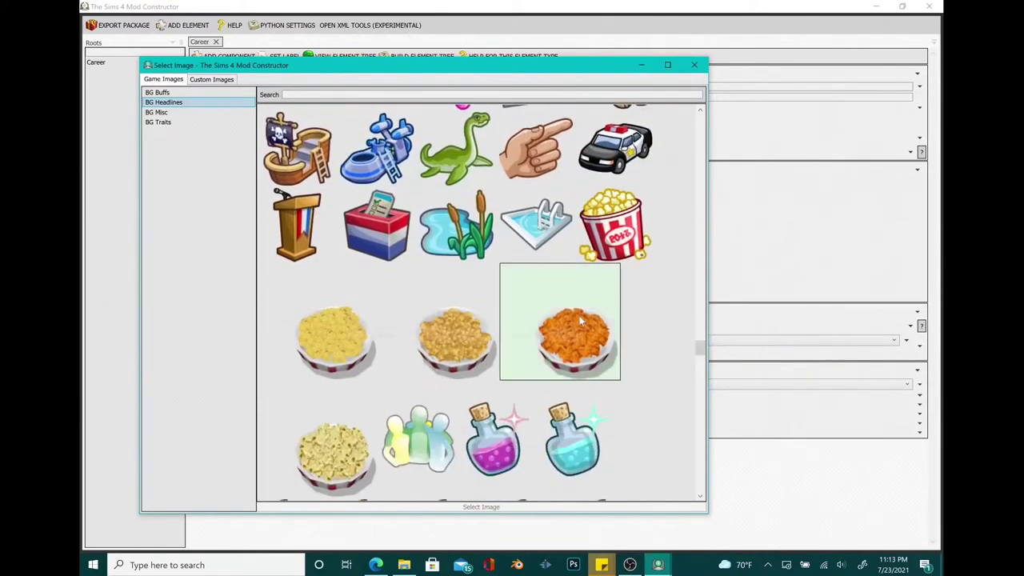
left_click_drag(700, 349, 751, 485)
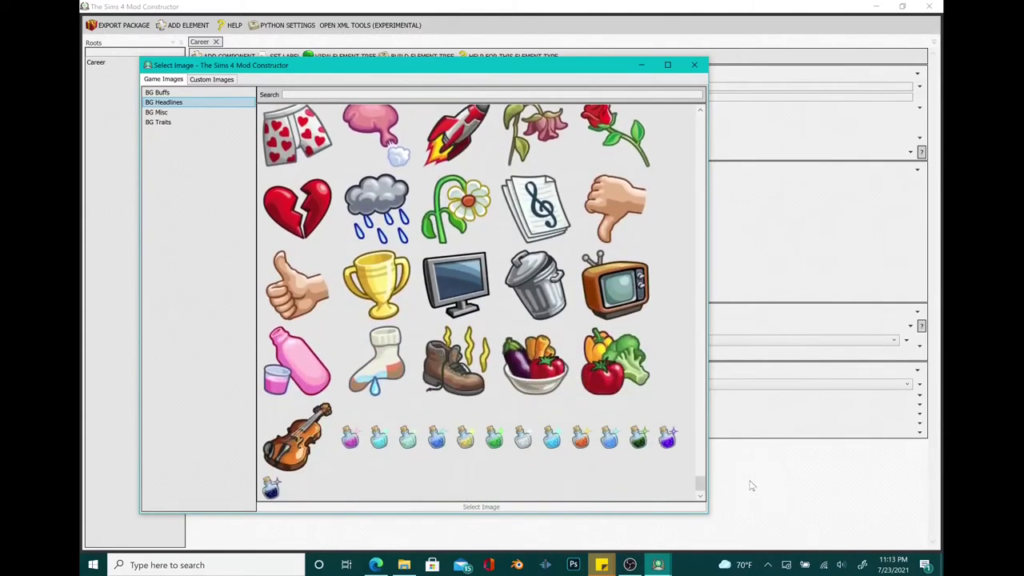
left_click(172, 115)
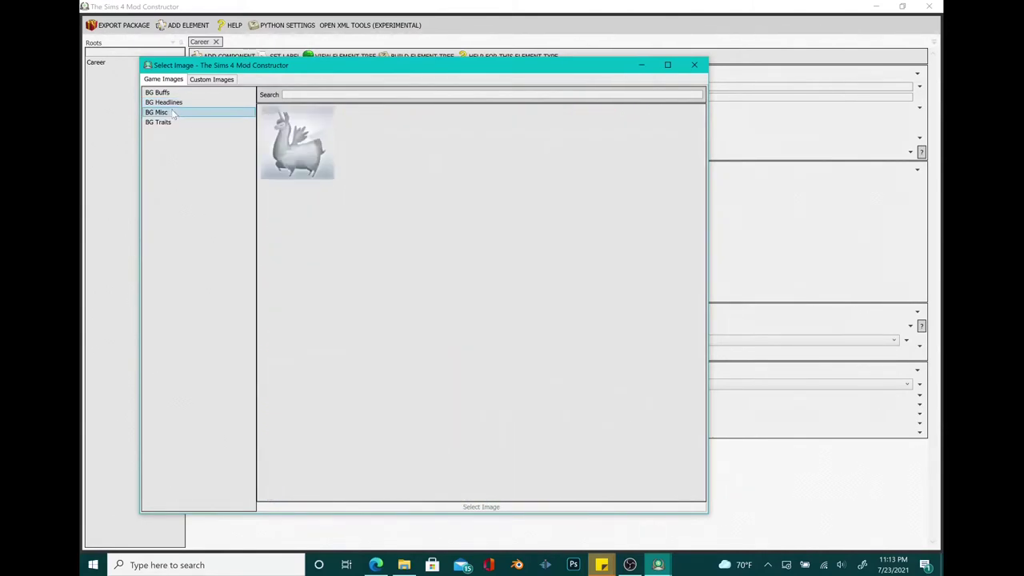
left_click(174, 124)
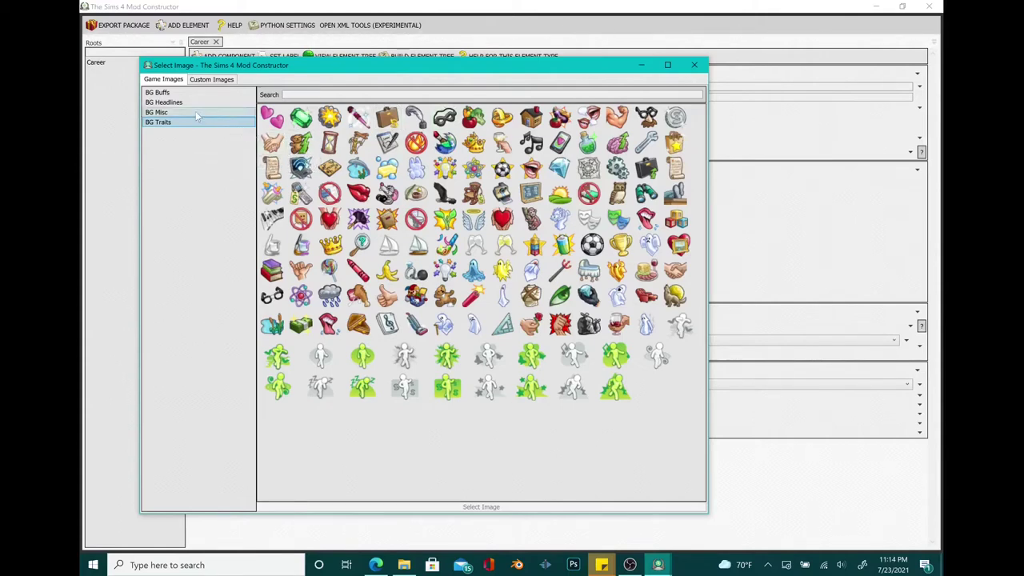
left_click(176, 94)
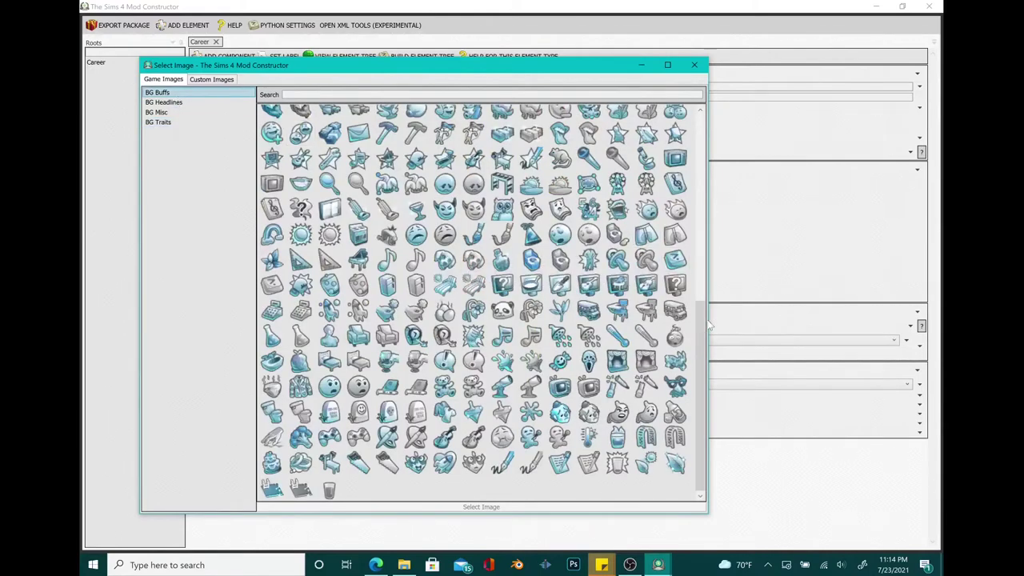
left_click_drag(702, 316, 696, 181)
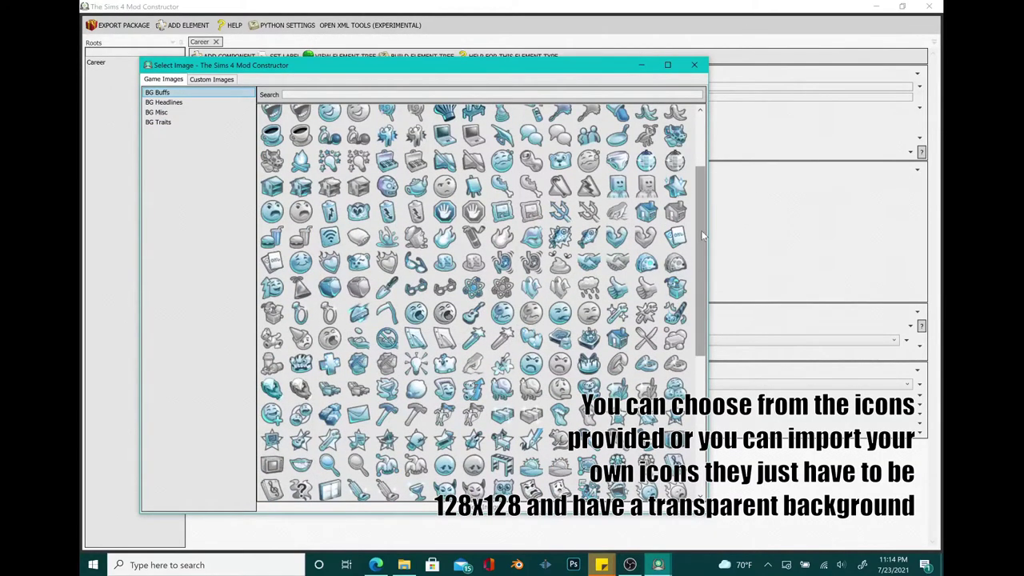
scroll(702, 235, "up", 2)
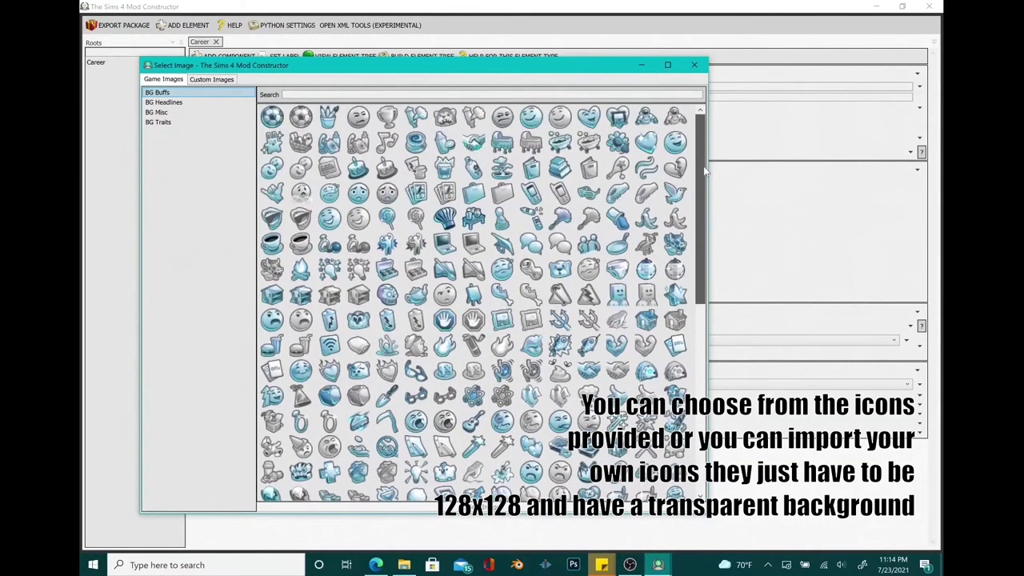
Step: Switch to the Edge browser, search Google Images for "gang icon", and open Photopea in a new tab
left_click(639, 65)
left_click(375, 565)
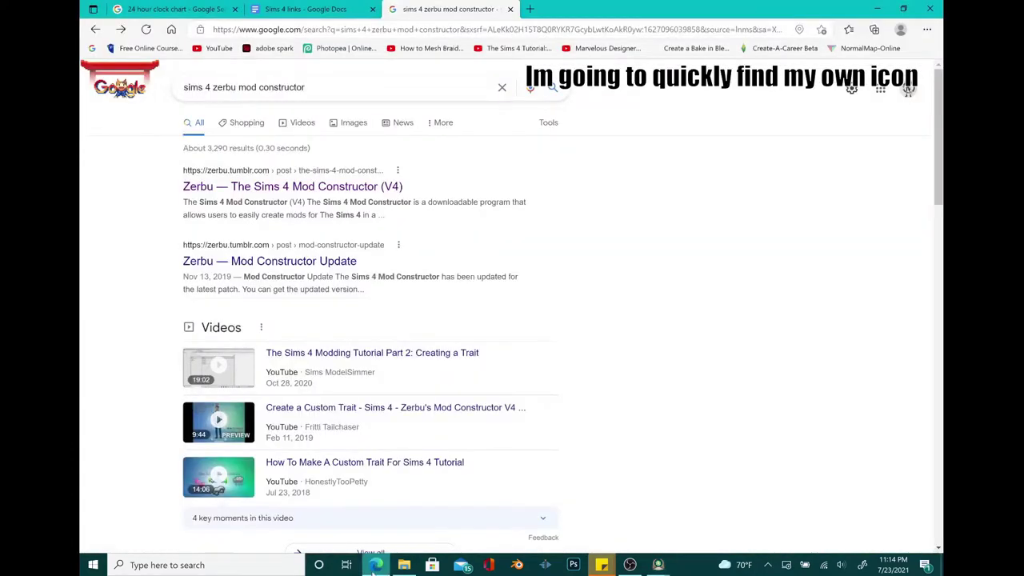
left_click(316, 86)
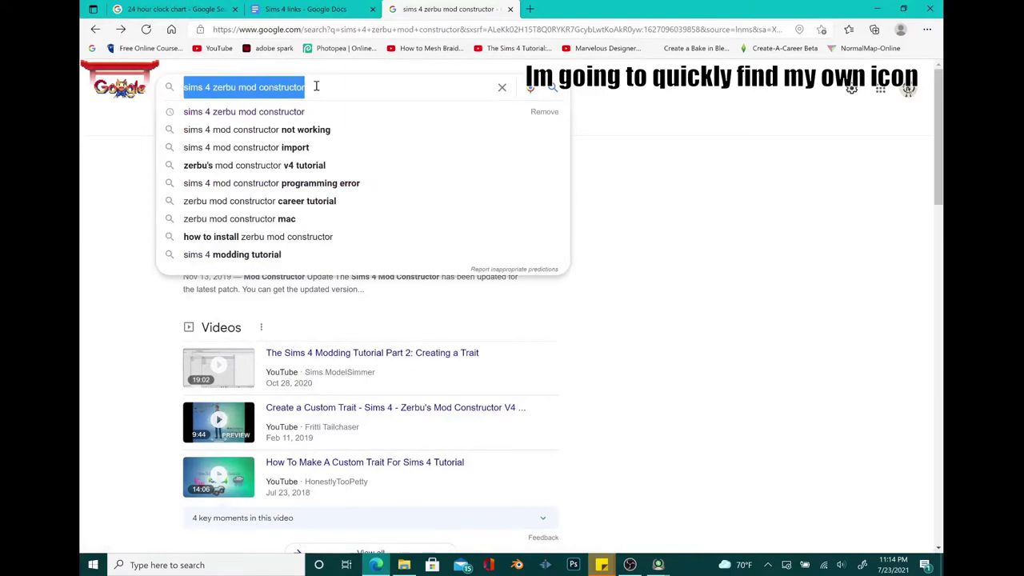
type("gang icon")
key("Return")
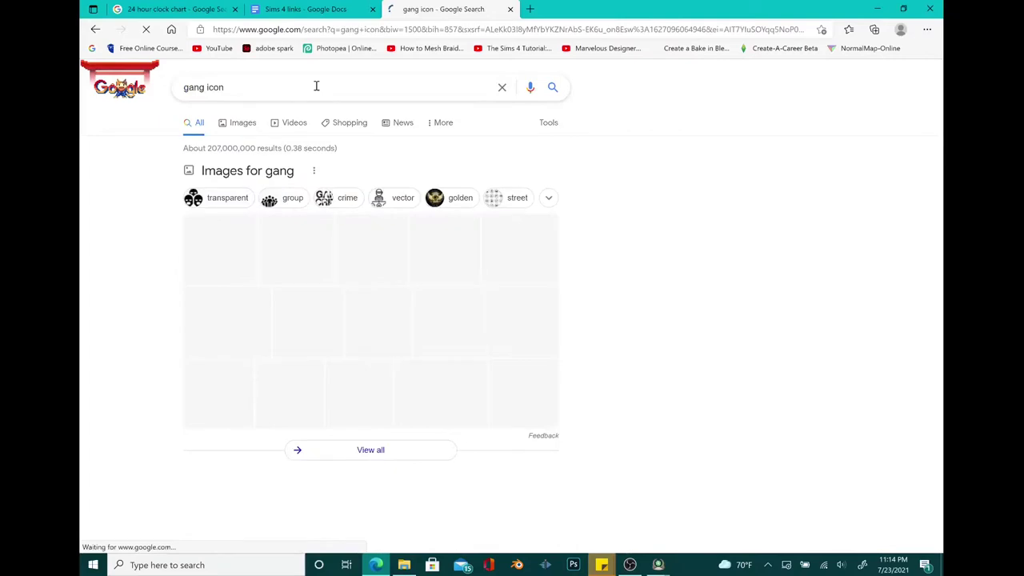
left_click(238, 125)
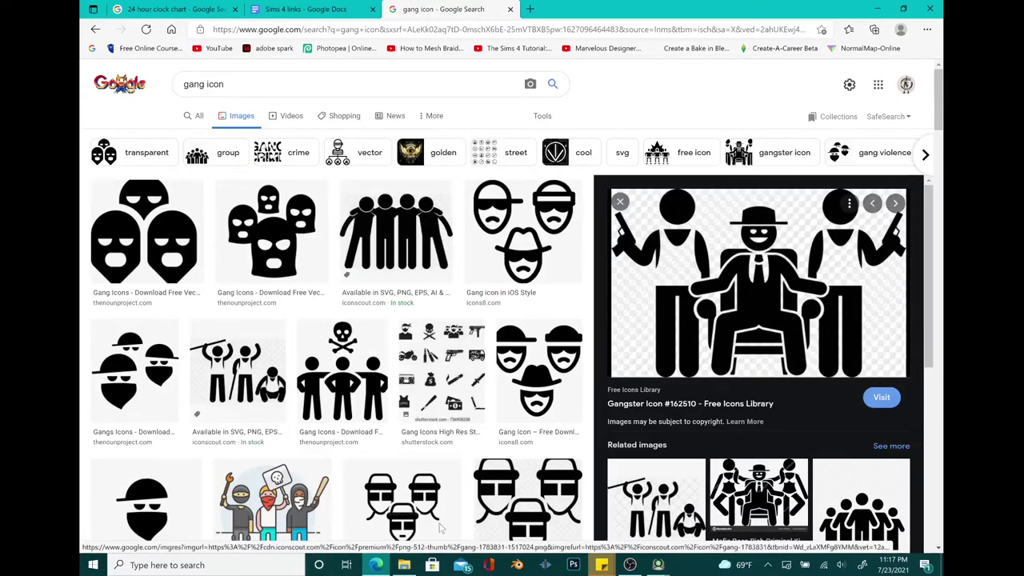
scroll(403, 496, "down", 1)
scroll(402, 480, "down", 3)
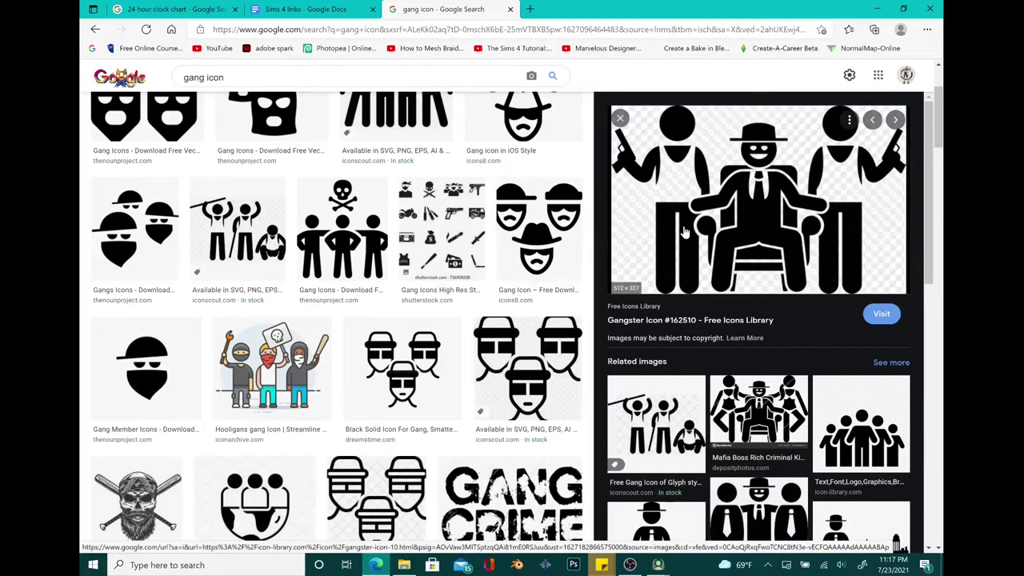
left_click(531, 9)
left_click(328, 49)
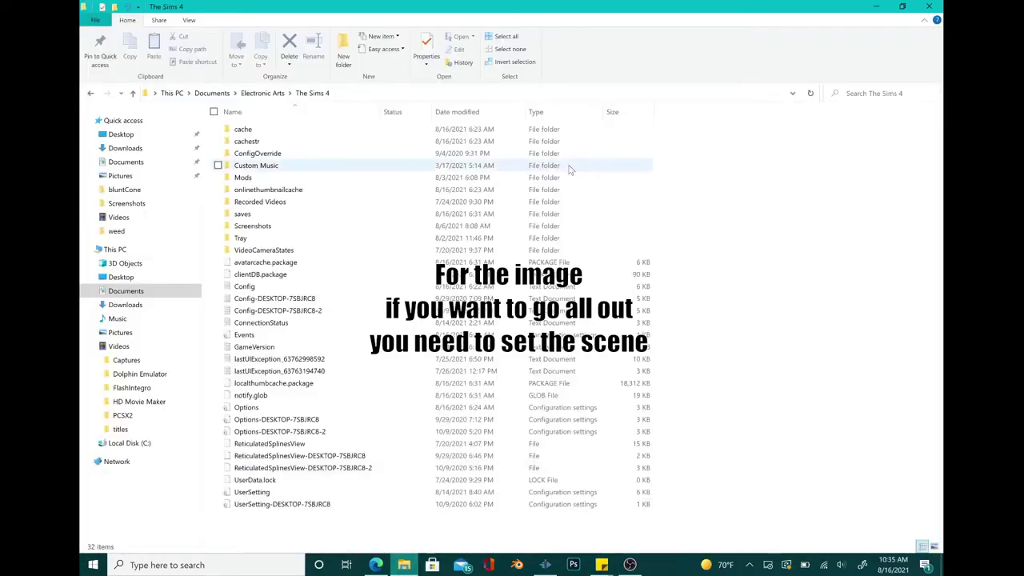
Step: Examine the custom content packages in the TeenGang folder of The Sims 4 Mods folder, and open the AdultGang folder
left_click(244, 177)
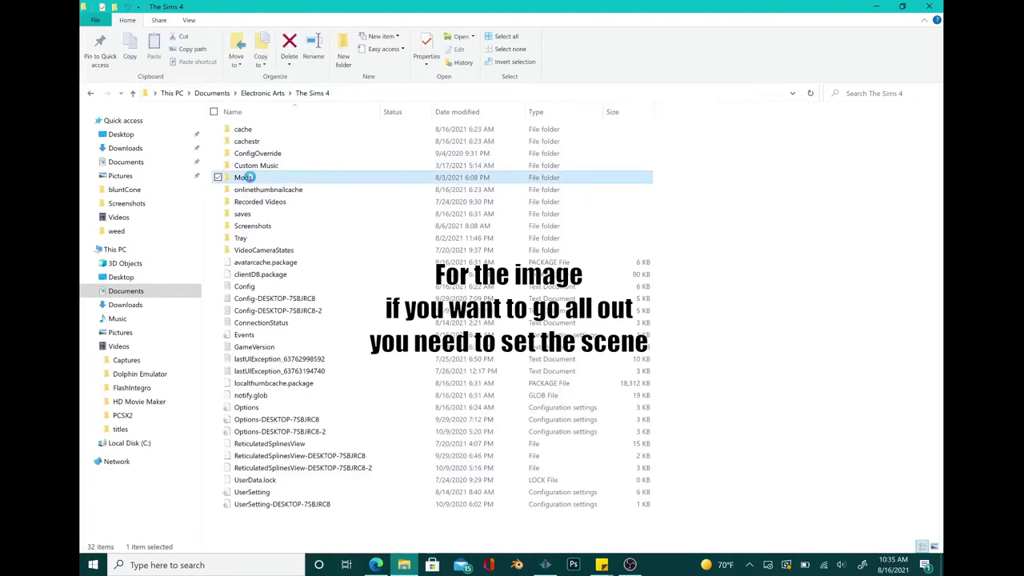
double_click(249, 179)
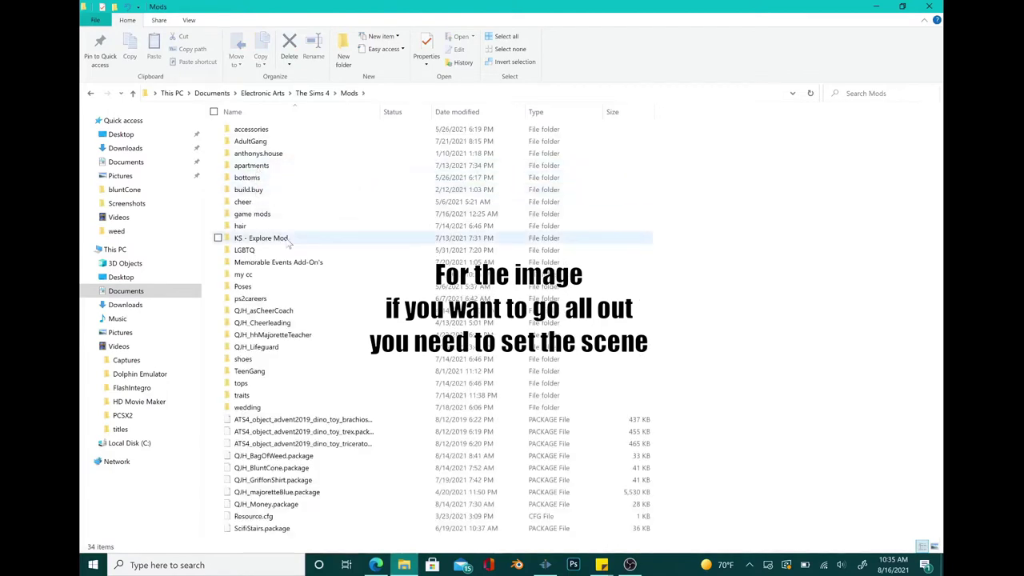
left_click(260, 371)
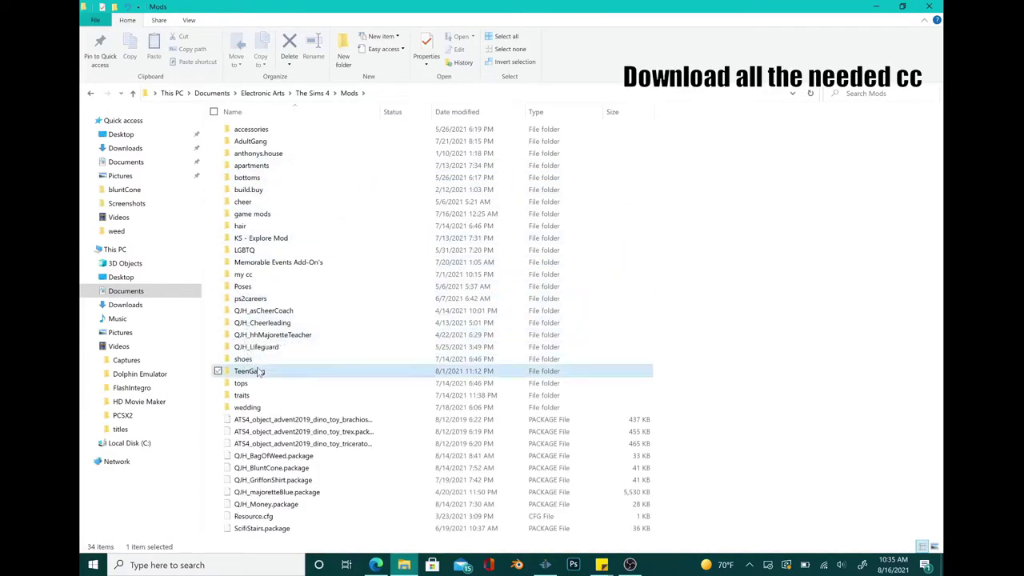
double_click(260, 371)
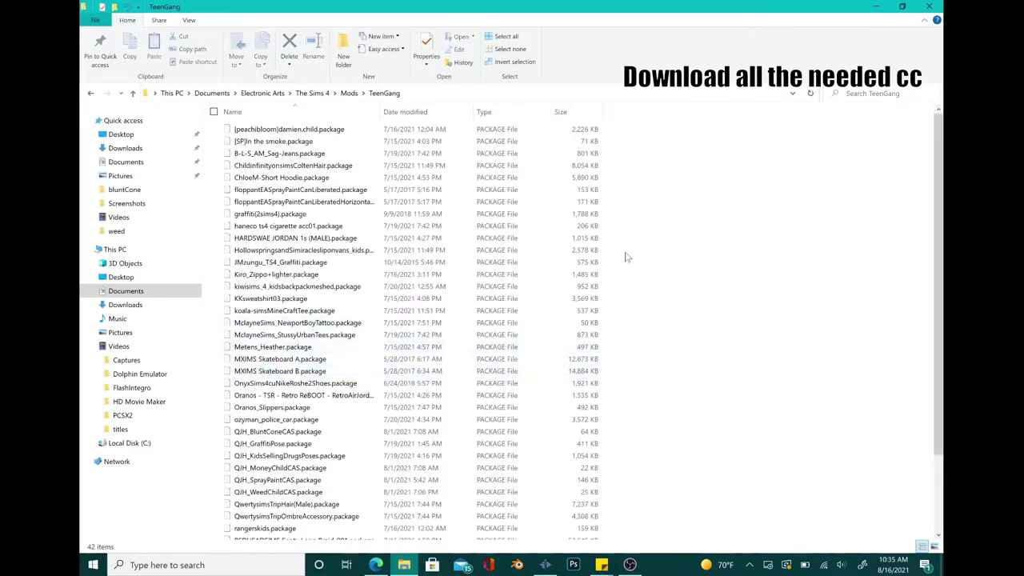
scroll(784, 196, "down", 3)
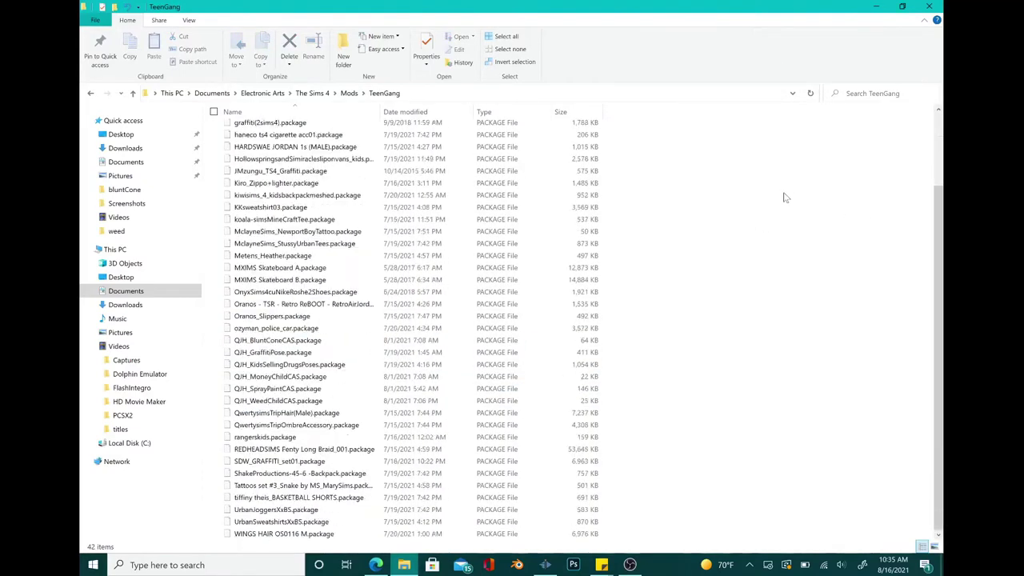
scroll(784, 196, "up", 3)
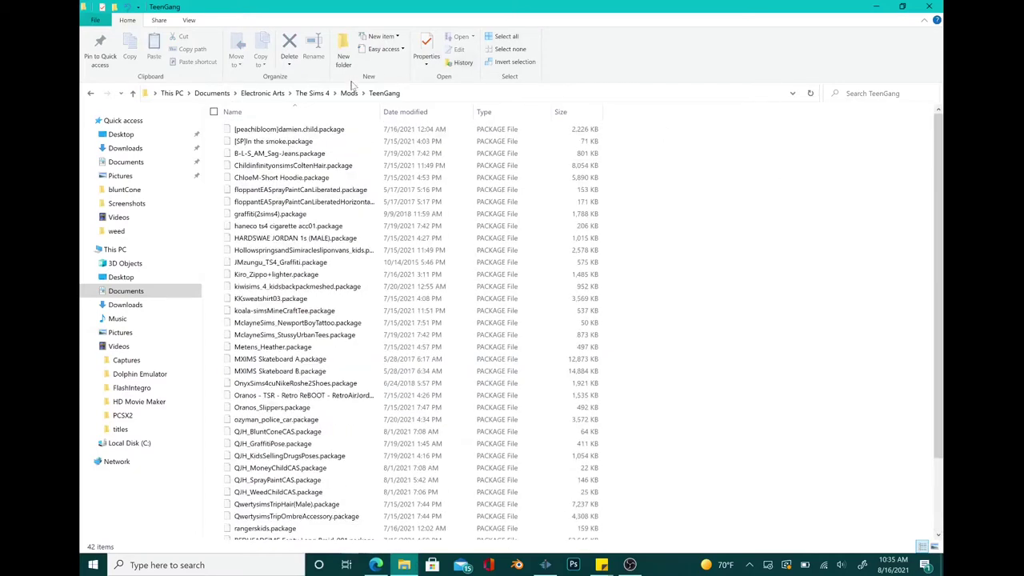
left_click(349, 96)
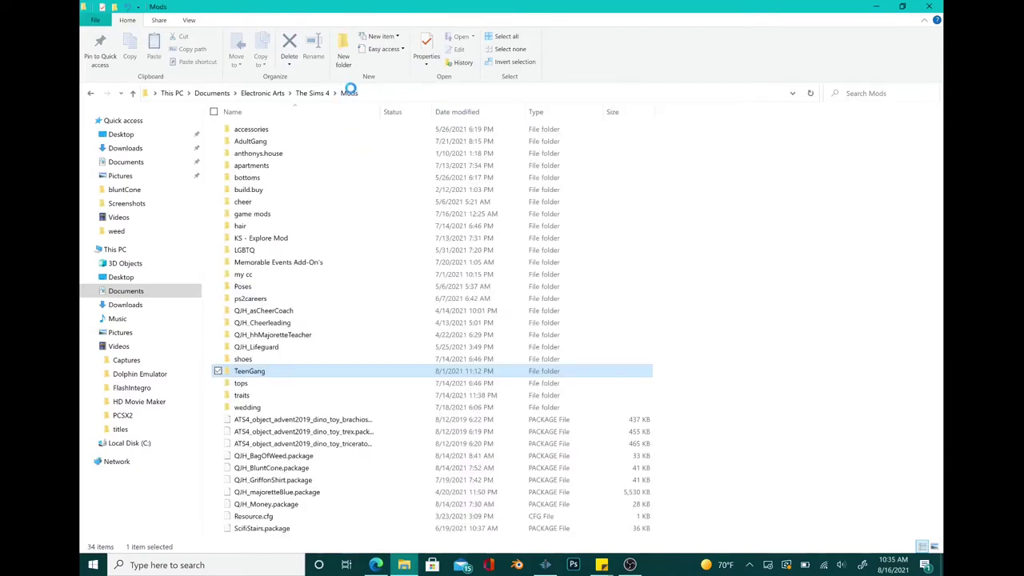
double_click(244, 142)
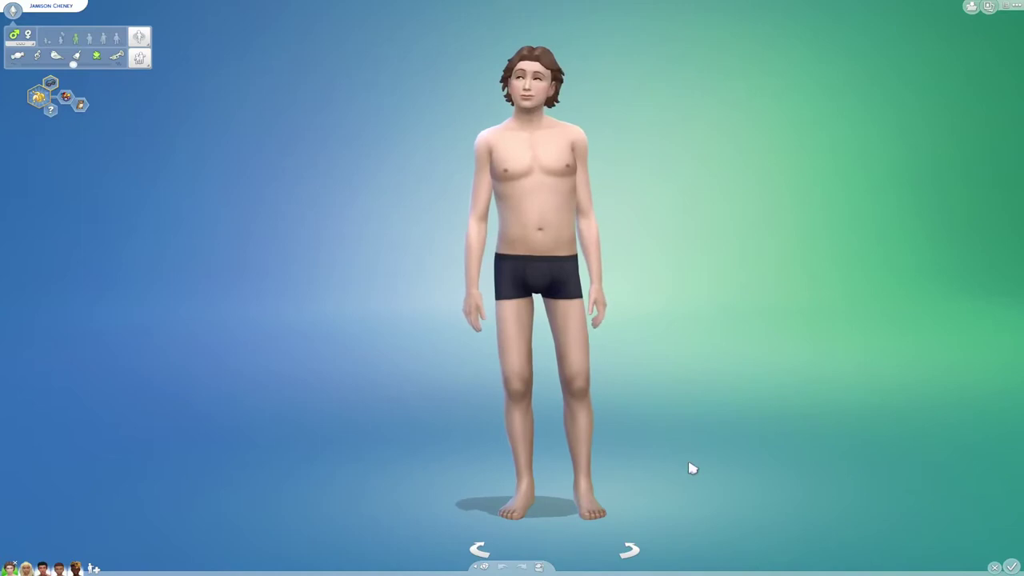
Step: Examine each household member's base body and tattoos in Create a Sim, from the first teen through the youngest children
left_click_drag(617, 339, 616, 343)
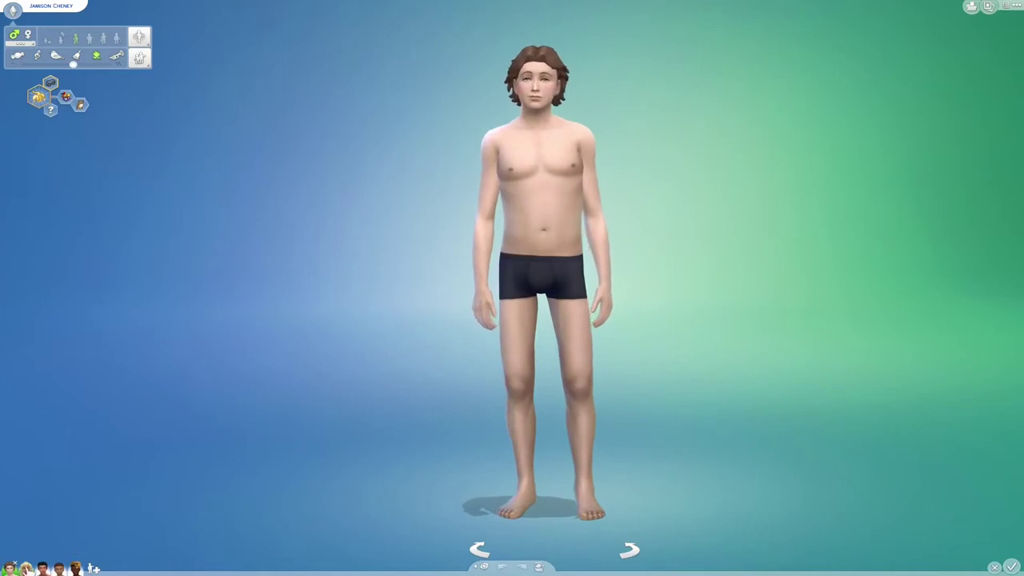
left_click(26, 568)
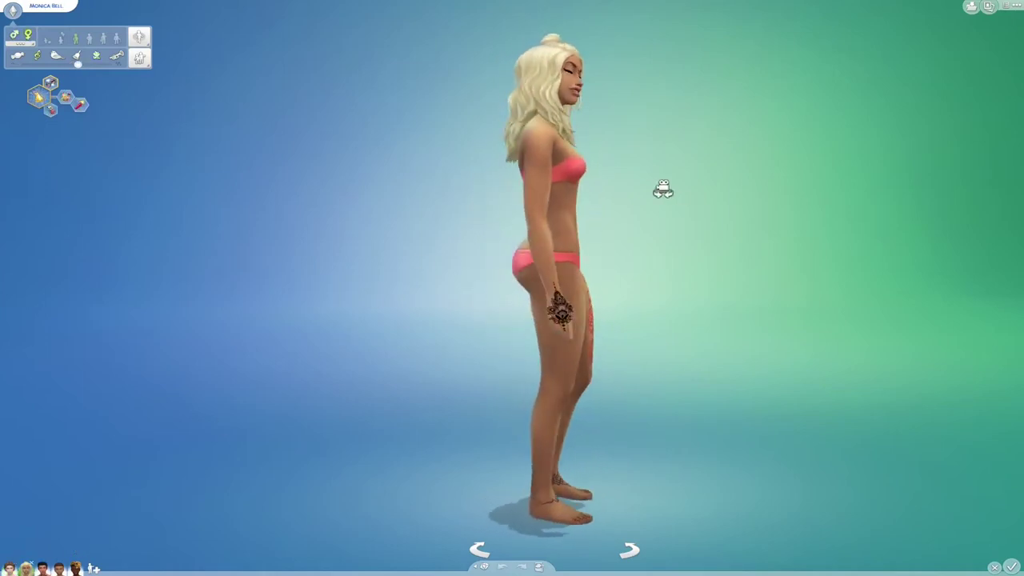
left_click_drag(663, 189, 663, 188)
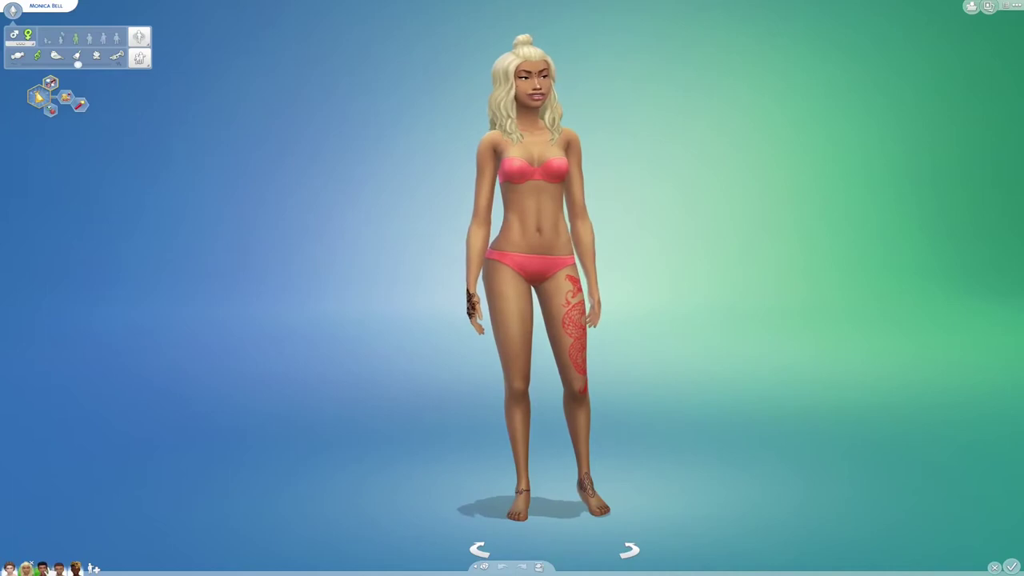
left_click(42, 568)
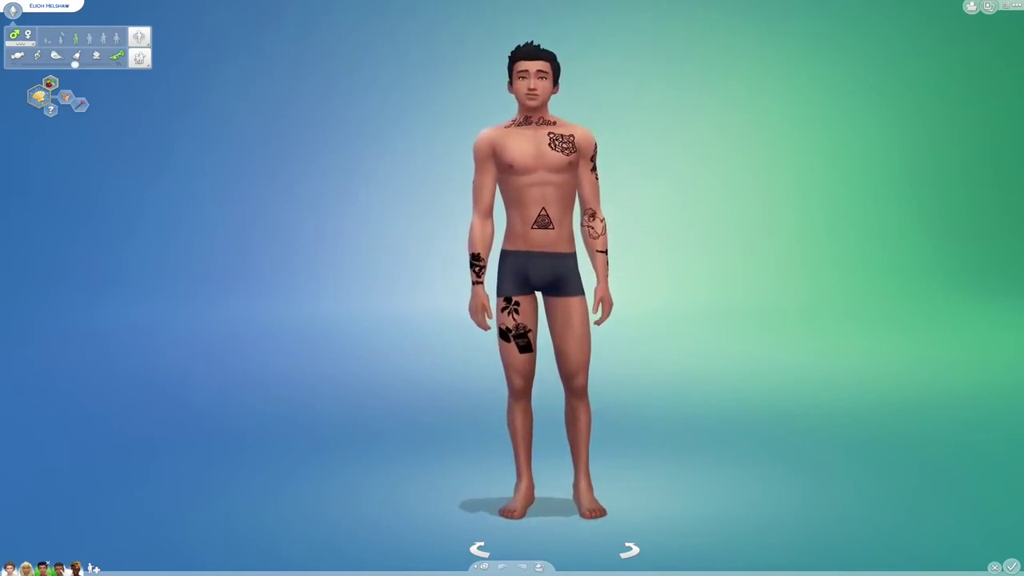
left_click(59, 568)
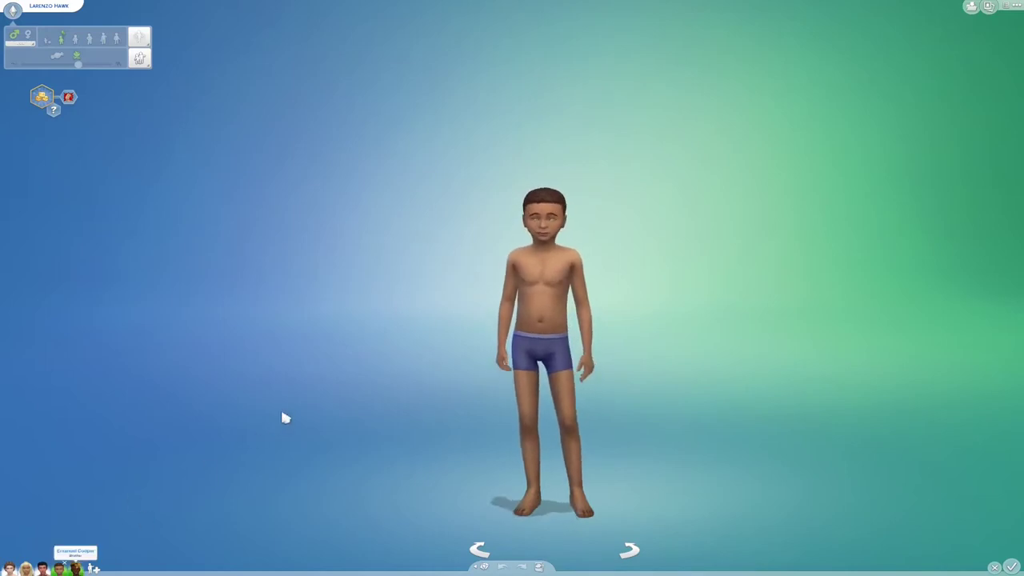
left_click_drag(435, 342, 401, 353)
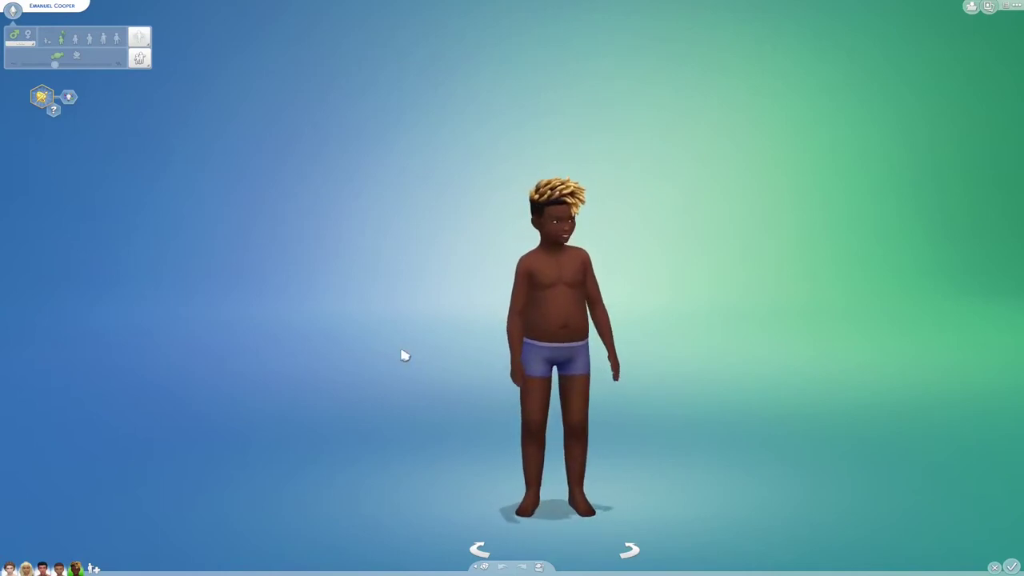
Step: Select the brown-haired male teen, filter his bottoms to custom content, and put on the long white shorts
left_click(10, 568)
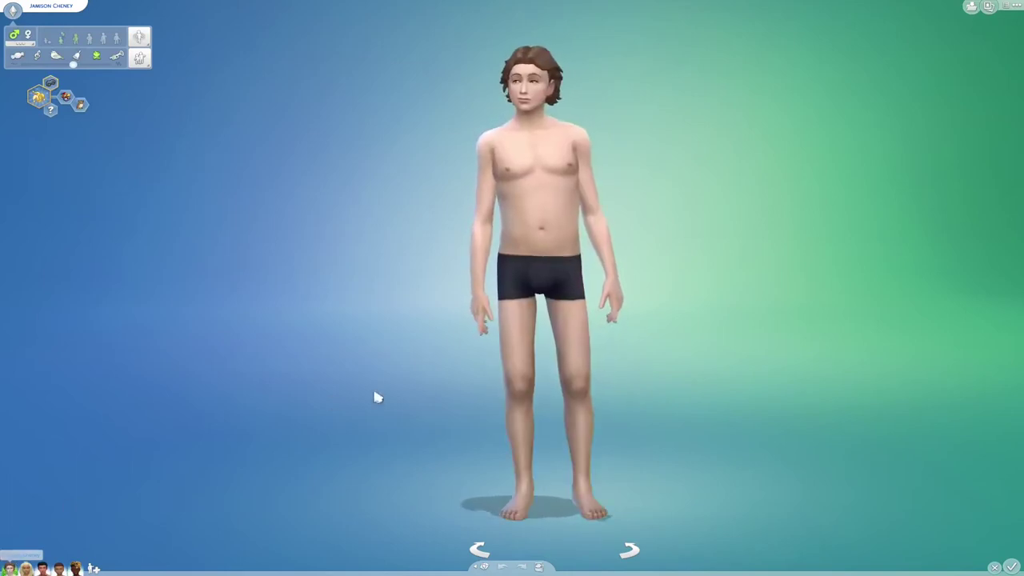
left_click(521, 287)
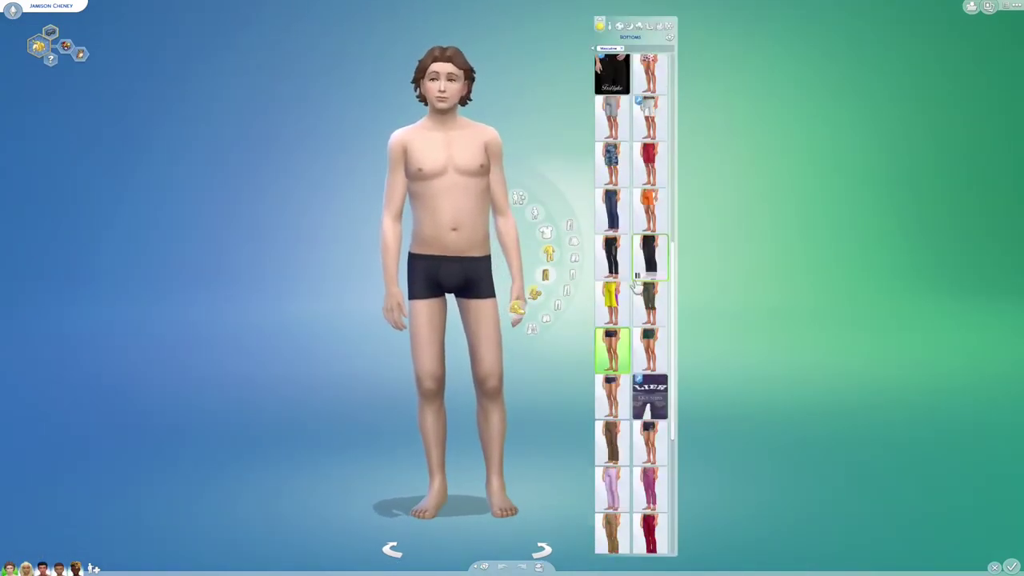
scroll(634, 284, "up", 3)
left_click(592, 48)
left_click(551, 138)
left_click(549, 165)
left_click(614, 170)
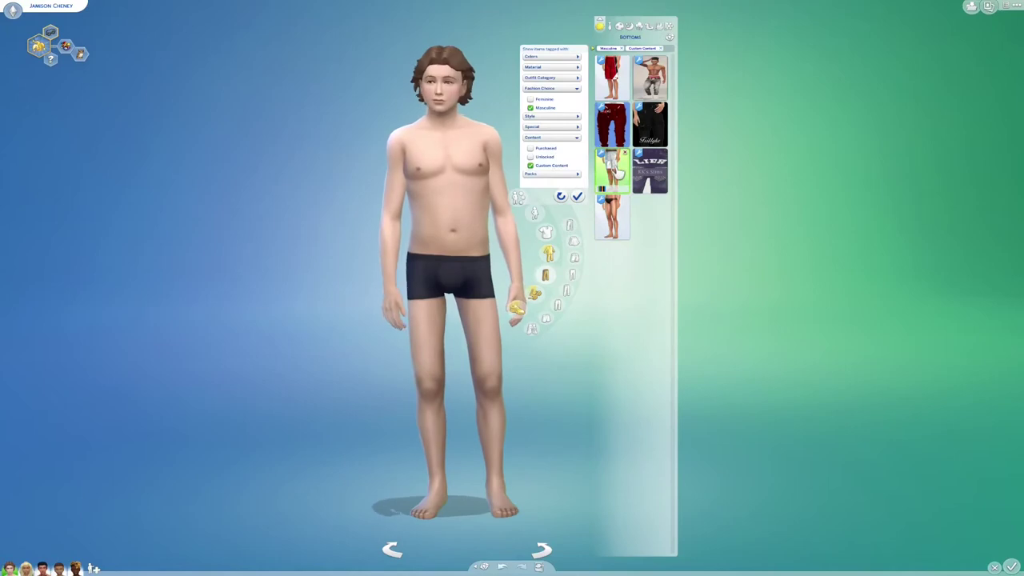
left_click(616, 170)
Step: Filter the male teen's tops to custom content and put on the black HUF sweatshirt with green leaves
left_click(549, 235)
left_click(592, 48)
left_click(555, 138)
left_click(549, 174)
left_click(612, 216)
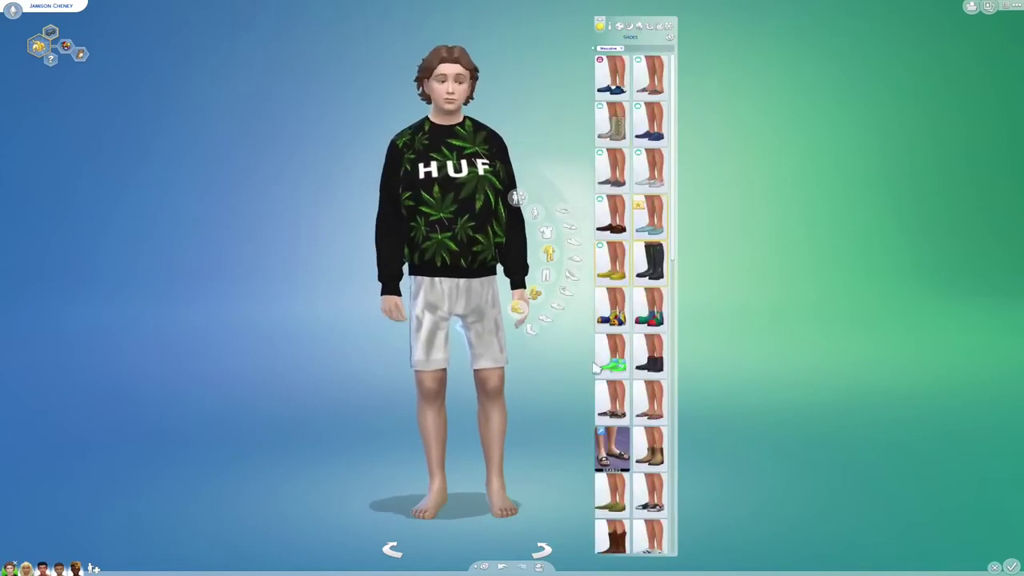
Step: Filter the male teen's shoes to custom content and put on the high-top sneakers in black and green
left_click(592, 48)
left_click(574, 107)
left_click(577, 126)
left_click(579, 156)
left_click(695, 69)
left_click(583, 308)
left_click(603, 187)
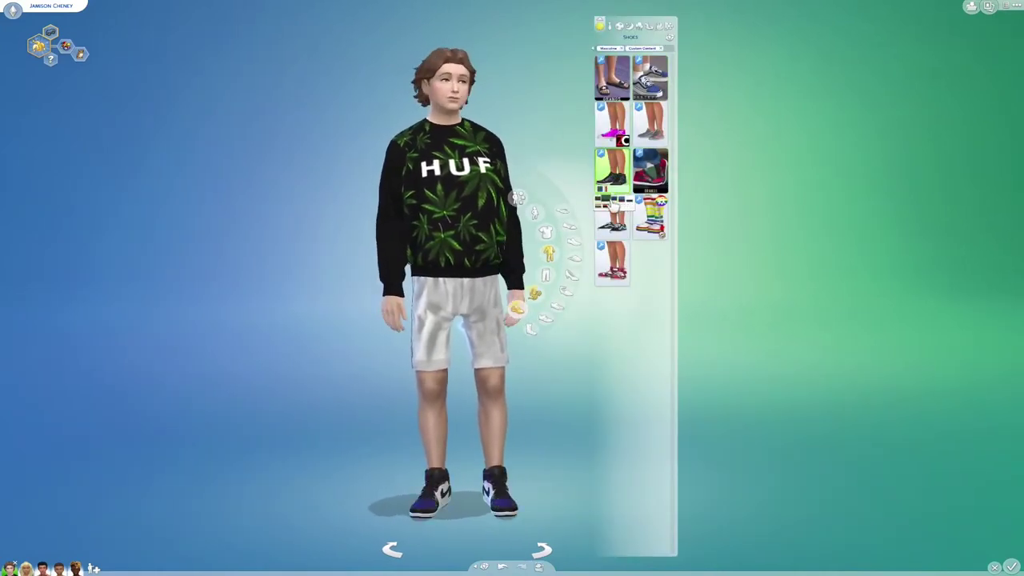
Step: Look through the male teen's custom content accessories and add rings to his hands
left_click(534, 294)
left_click(593, 48)
left_click(557, 127)
left_click(571, 155)
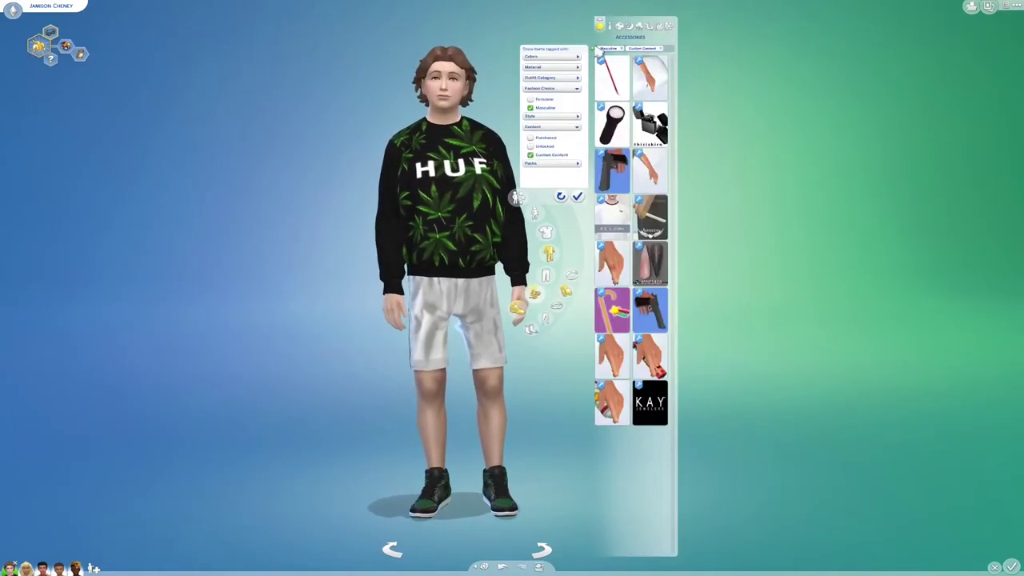
left_click(593, 48)
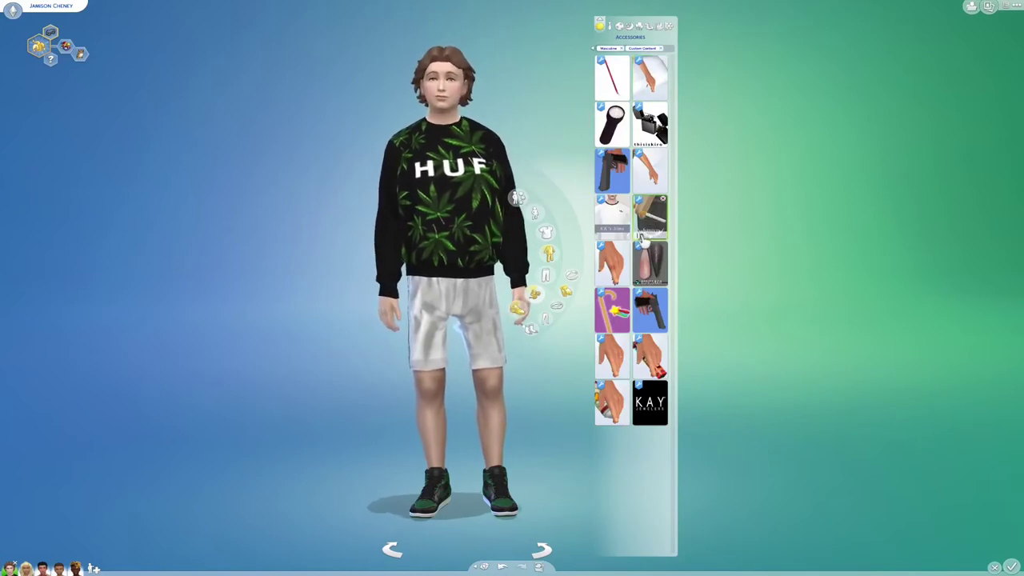
mouse_move(641, 236)
left_click(556, 308)
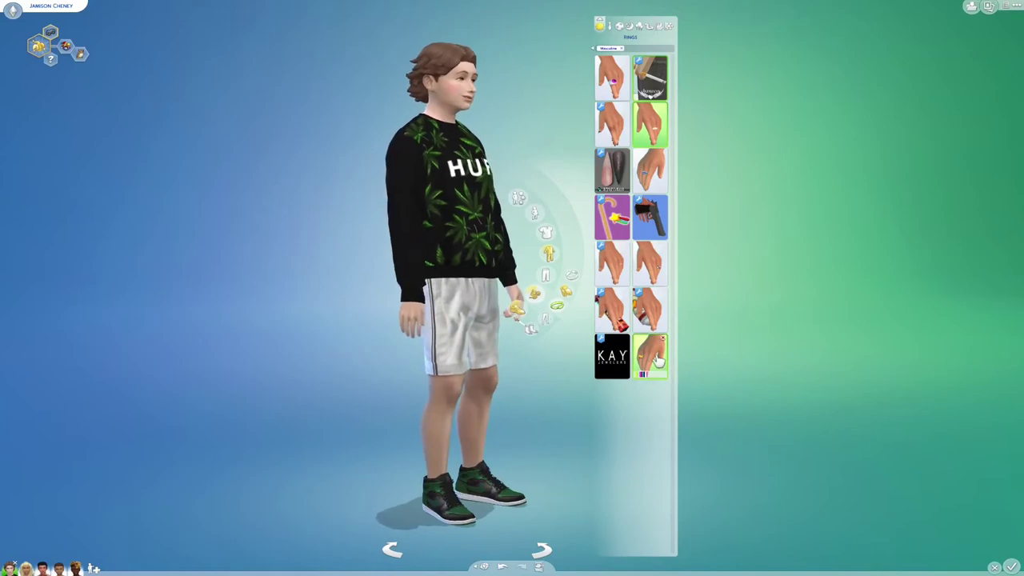
left_click(644, 377)
mouse_move(663, 160)
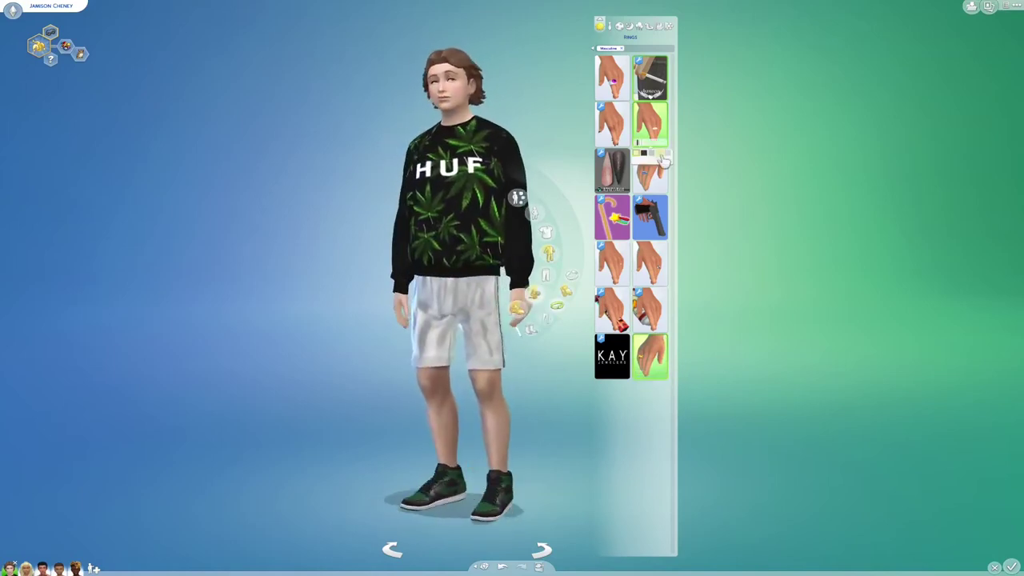
Step: Filter the male teen's hairstyles to custom content and give him the top-knot style in dark blond
left_click(460, 82)
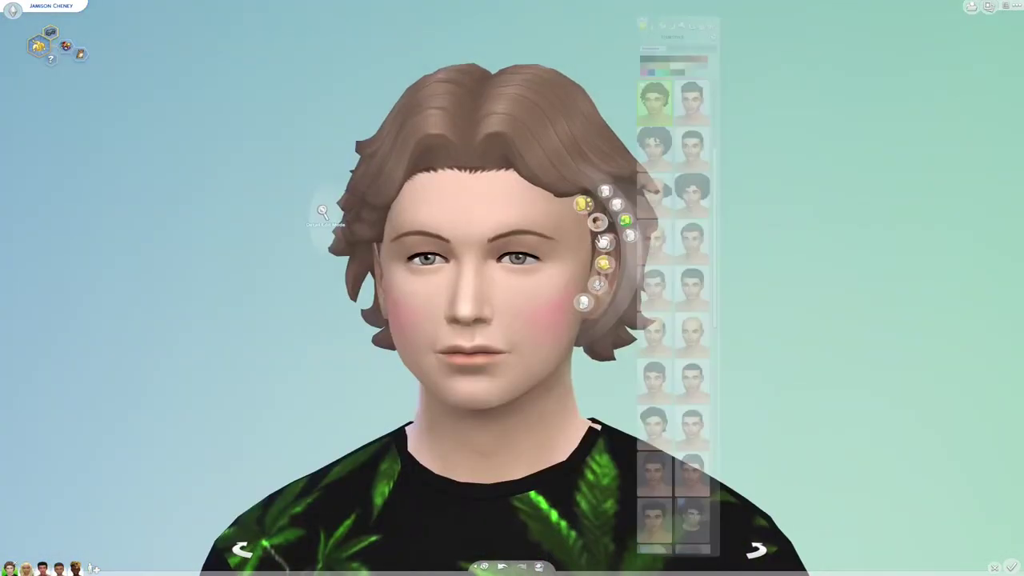
left_click(665, 48)
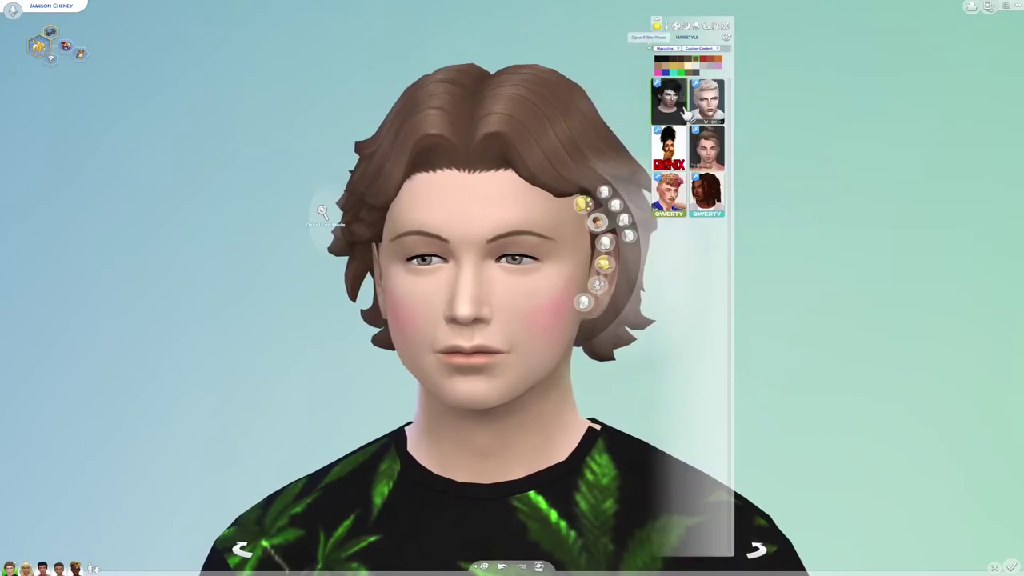
left_click(704, 147)
scroll(807, 195, "down", 3)
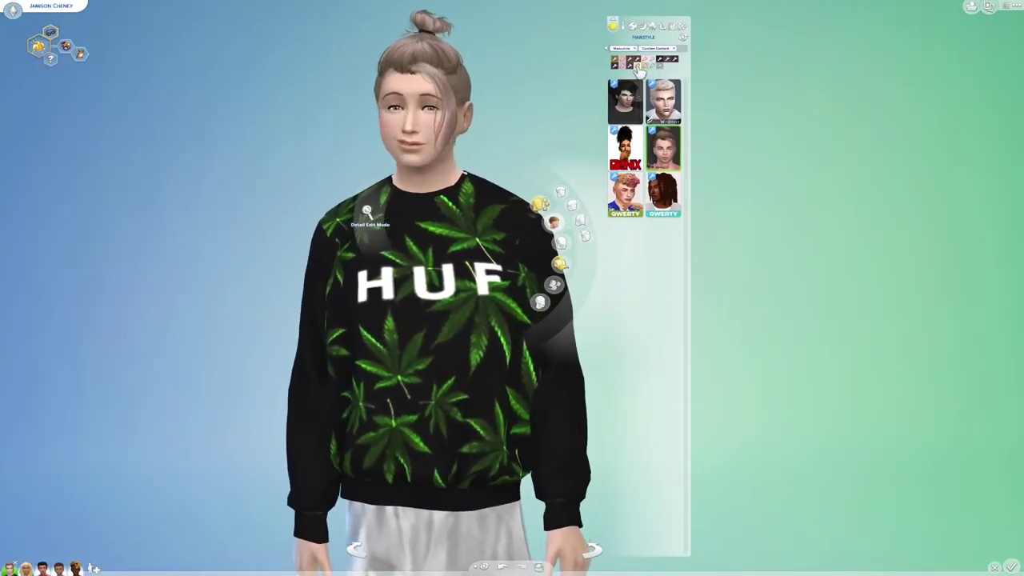
scroll(753, 353, "down", 3)
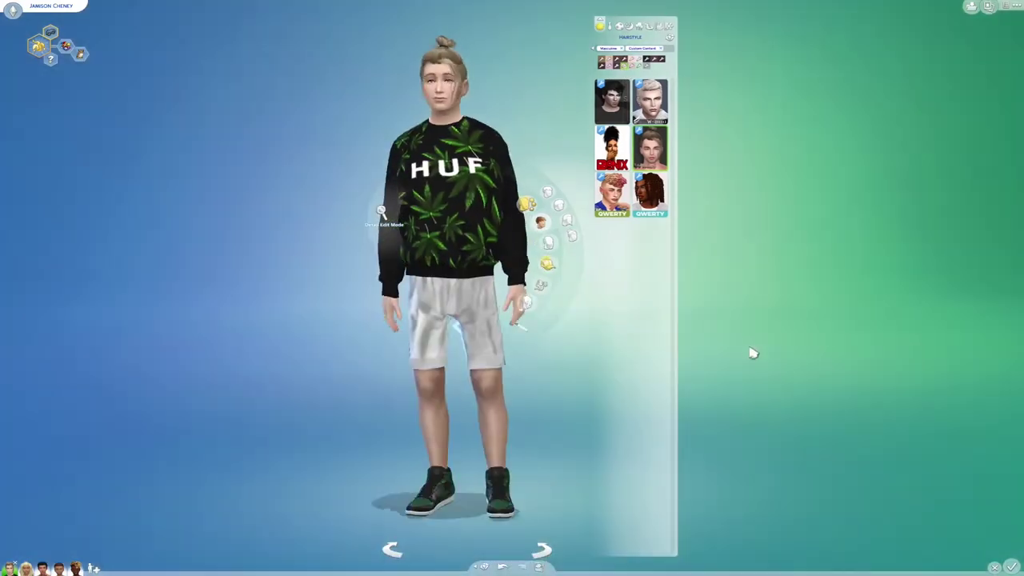
Step: Dress the blonde female sim in frayed denim shorts and white custom content sneakers
left_click(26, 568)
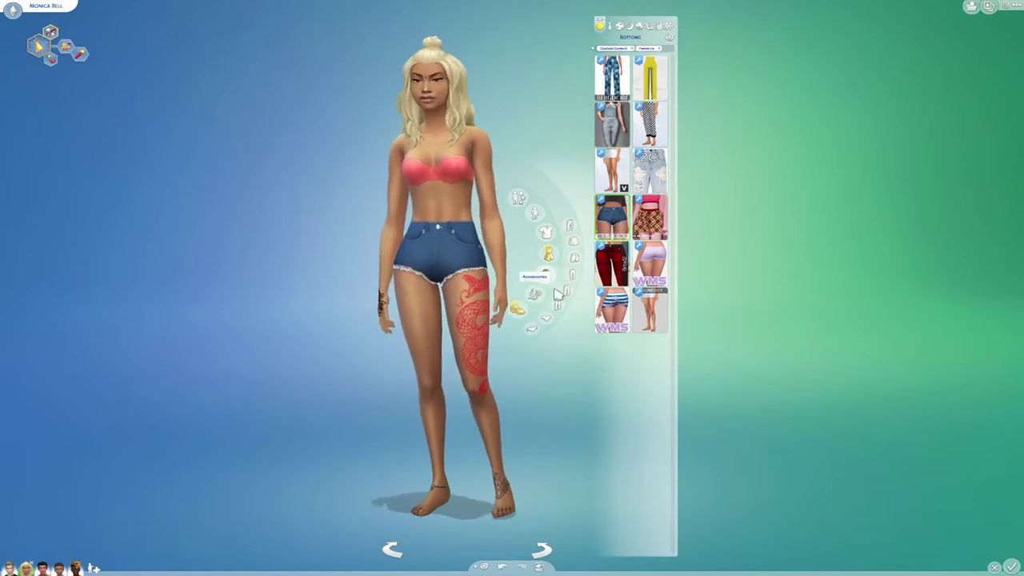
left_click(517, 308)
mouse_move(615, 211)
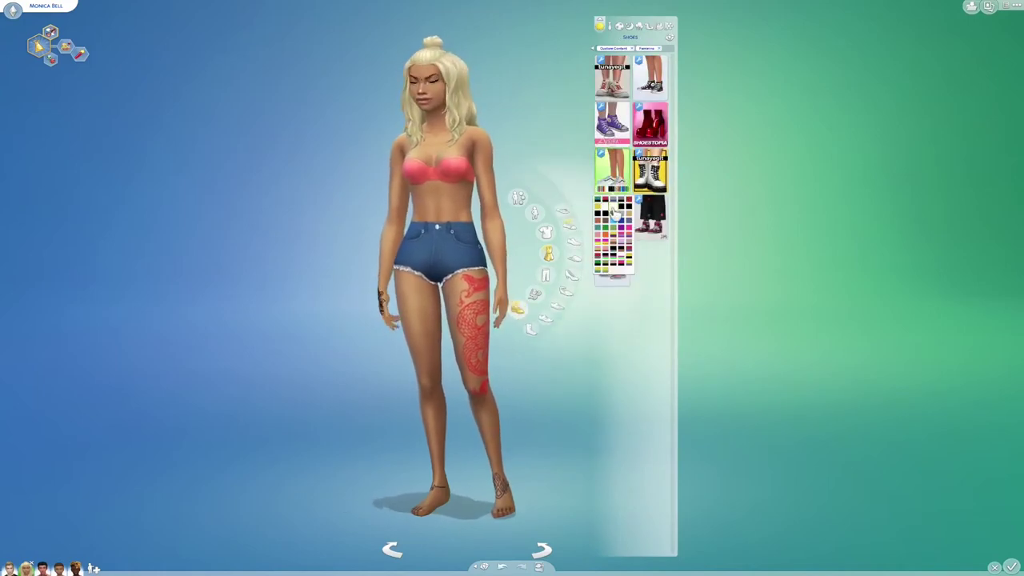
Step: Put the cropped hoodie on the female sim in pink and light blue, and recolor her denim shorts dark navy
left_click(545, 232)
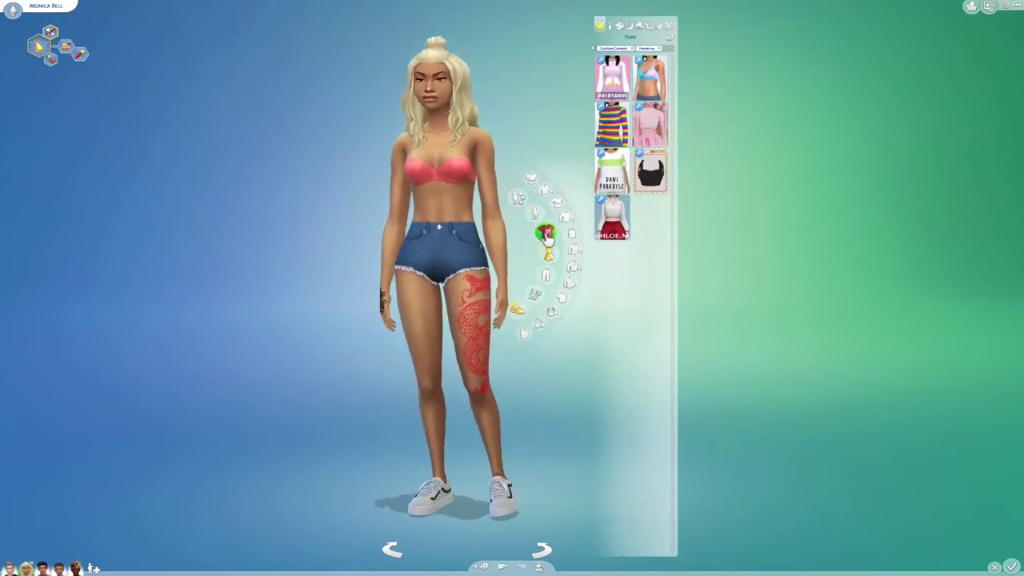
left_click(606, 237)
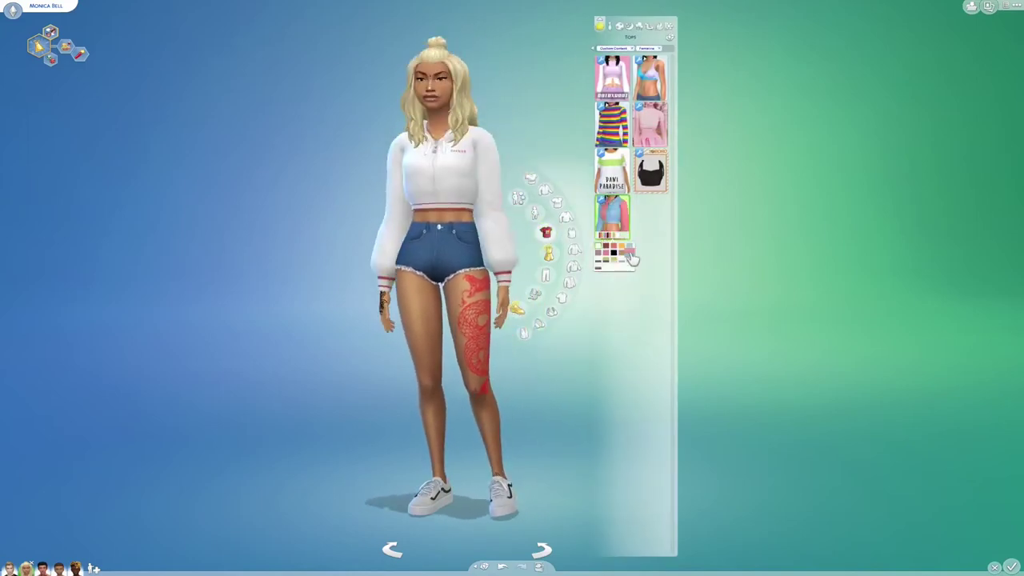
left_click(545, 274)
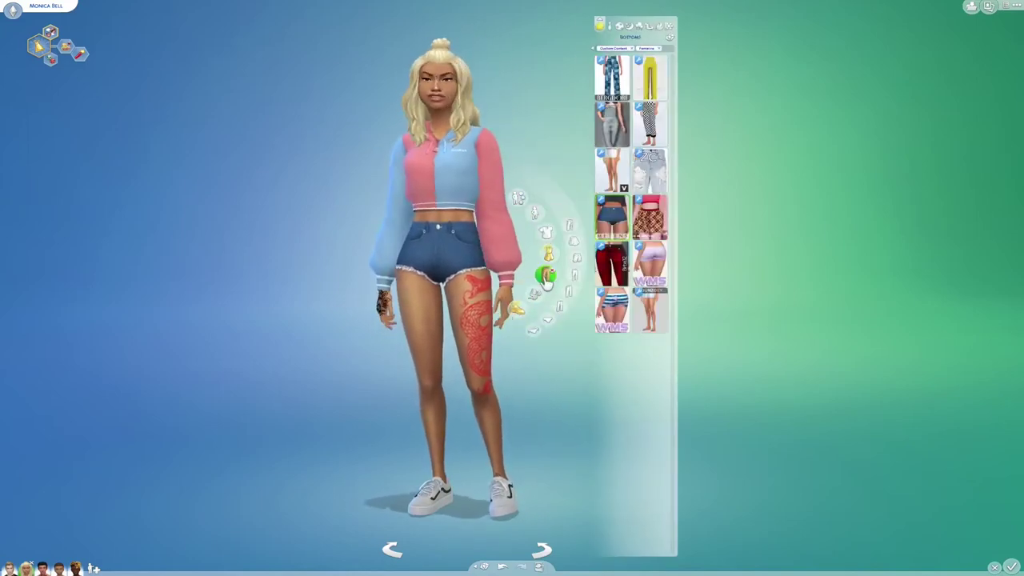
mouse_move(613, 237)
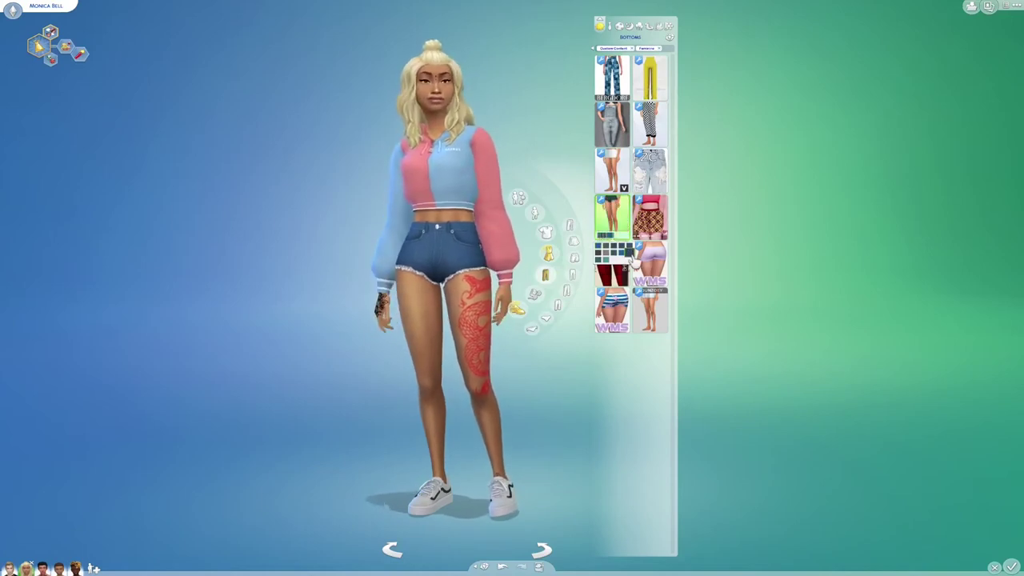
left_click(601, 252)
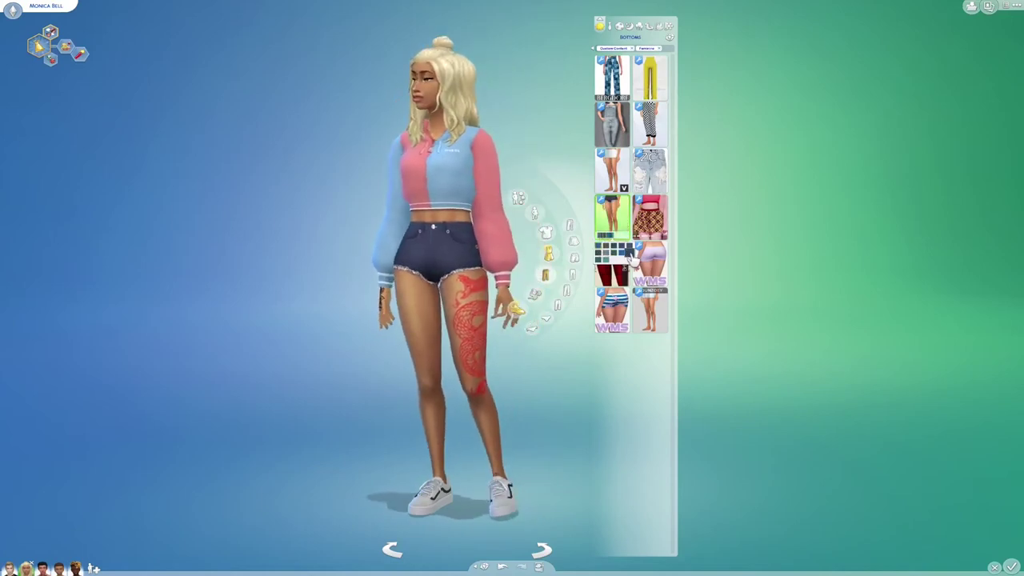
Step: Add a handheld custom content accessory to the female sim and change her hair to long orange-red braids
left_click(534, 296)
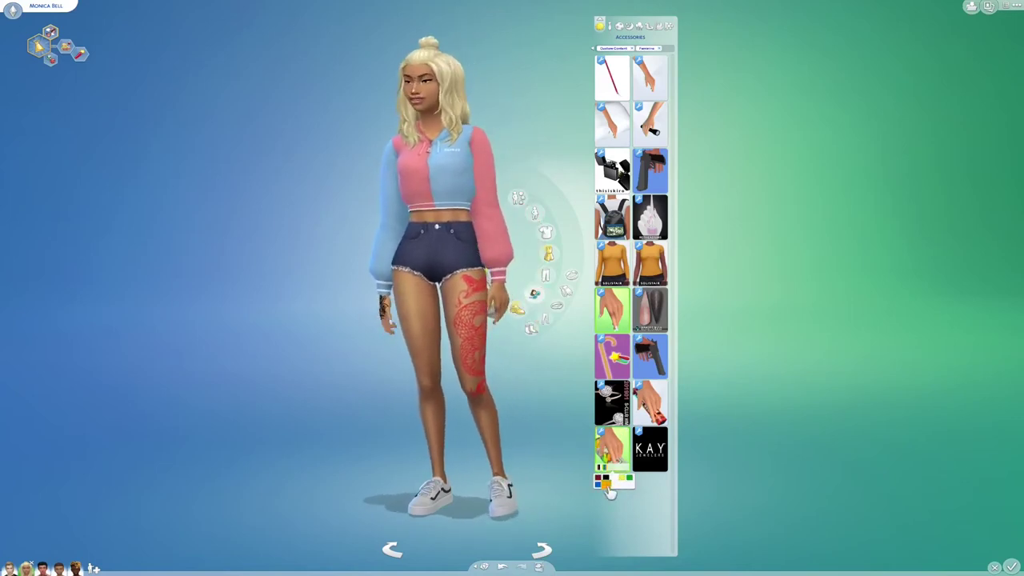
left_click(602, 486)
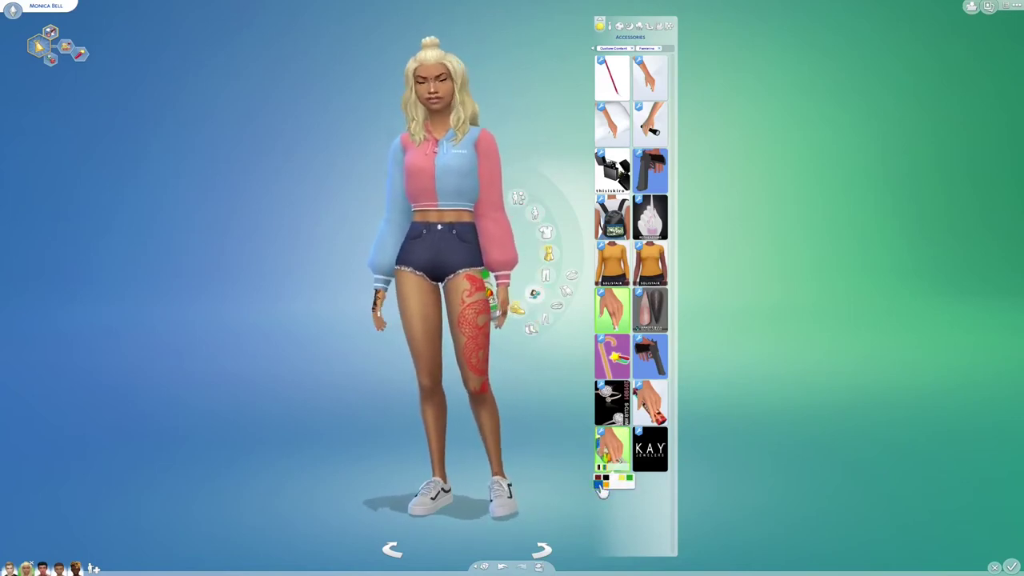
left_click(467, 89)
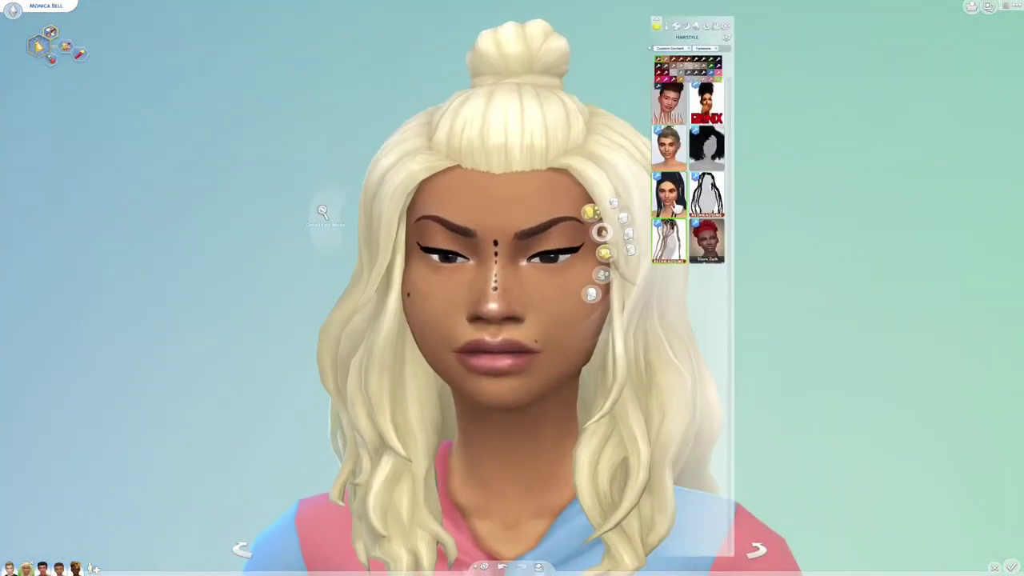
scroll(814, 261, "down", 3)
left_click_drag(813, 261, 703, 269)
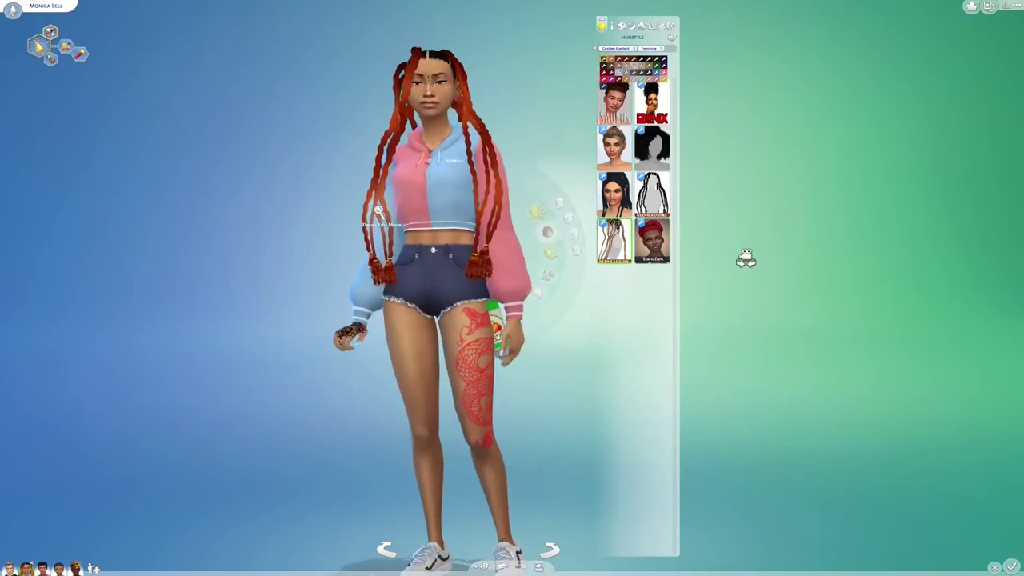
Step: Give the female sim silver hoop earrings and look through her makeup options
left_click(579, 269)
scroll(632, 272, "down", 5)
left_click(613, 239)
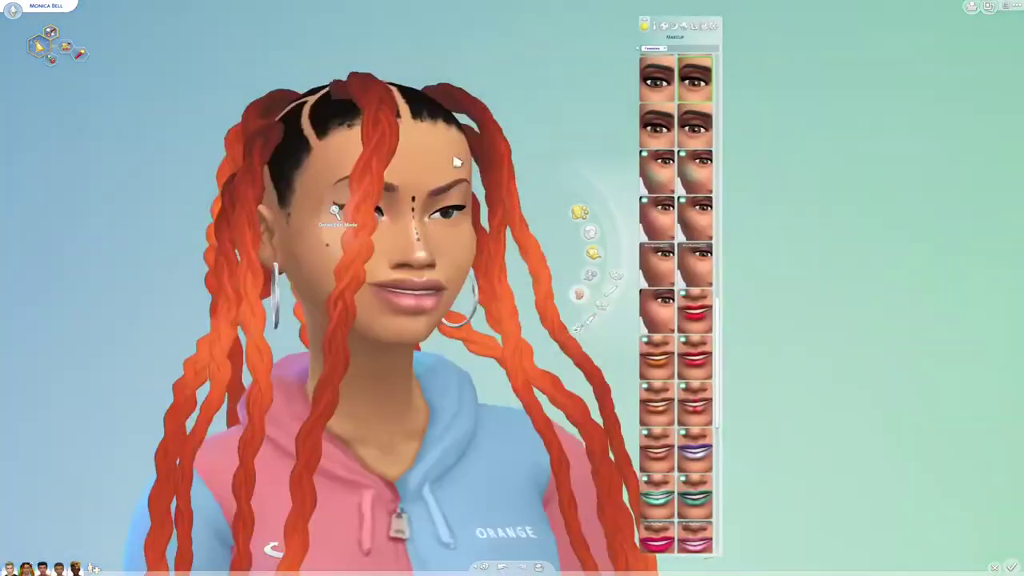
scroll(452, 161, "down", 5)
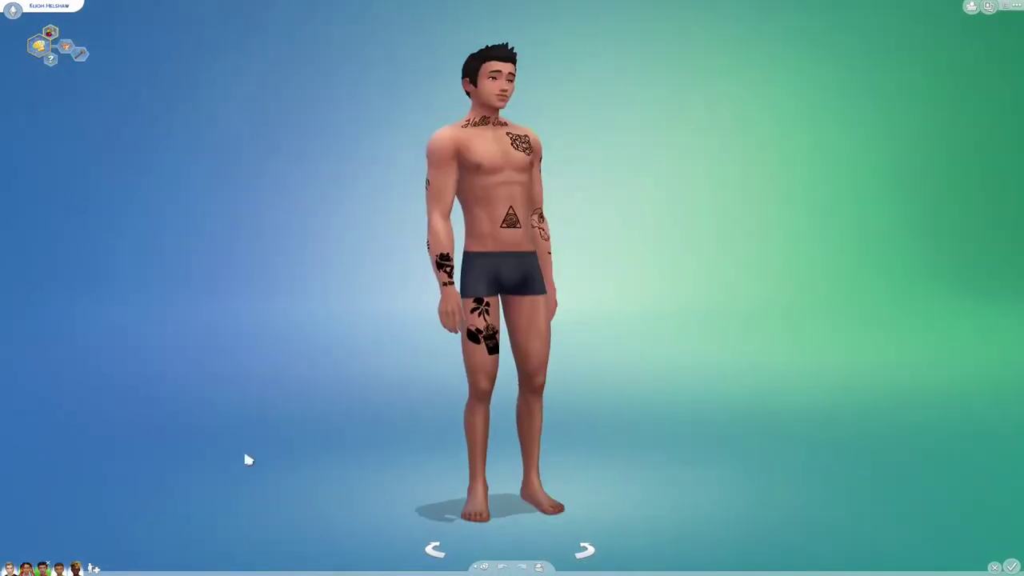
Step: Dress the tattooed male sim in dark red custom content joggers and white slide sandals, leaving him shirtless
left_click(493, 322)
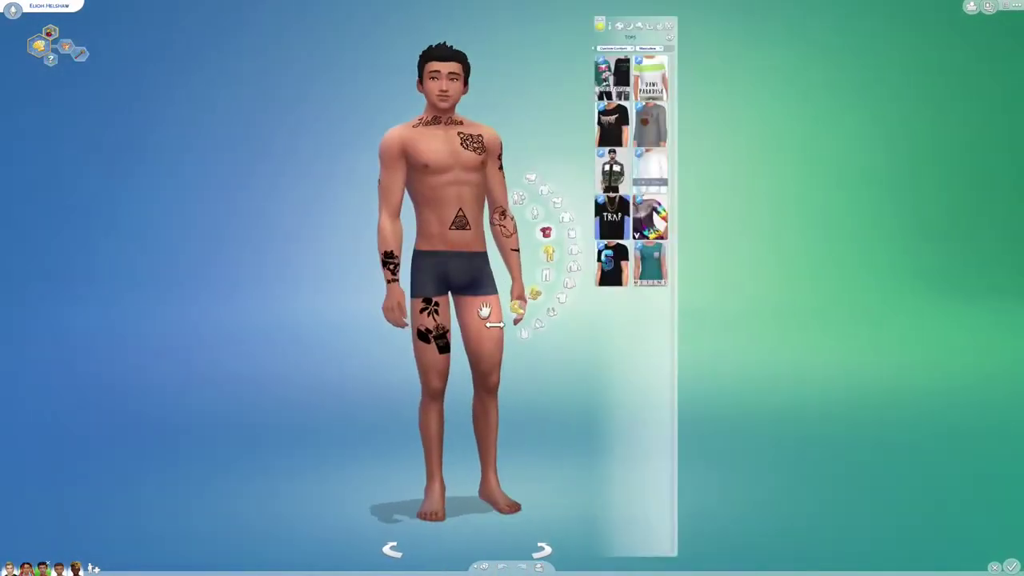
left_click(612, 124)
left_click(614, 153)
left_click(517, 308)
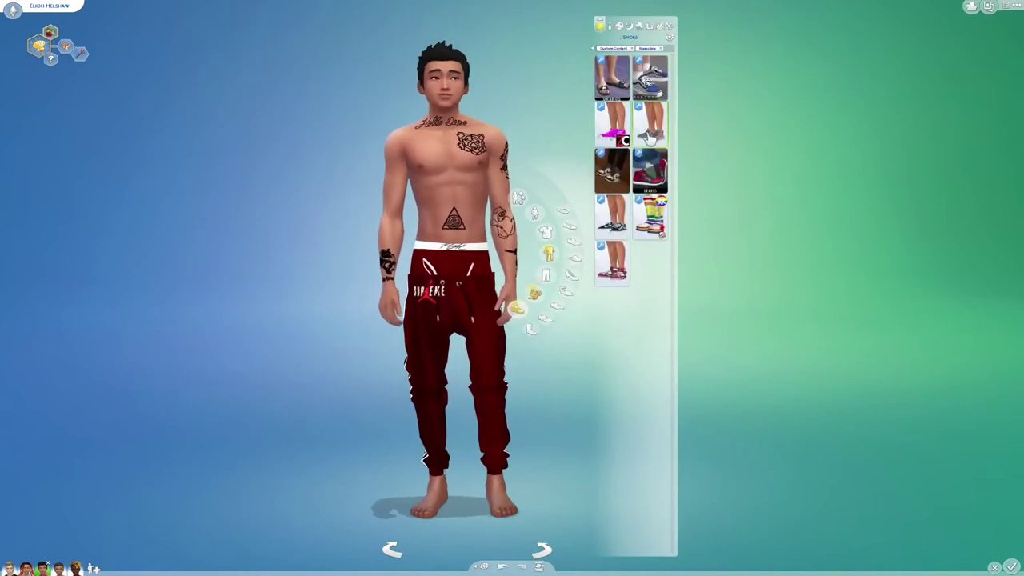
left_click(613, 78)
Step: Add a handheld custom content accessory and a lighter to the tattooed male sim's hands
left_click(534, 294)
left_click(653, 357)
left_click(650, 132)
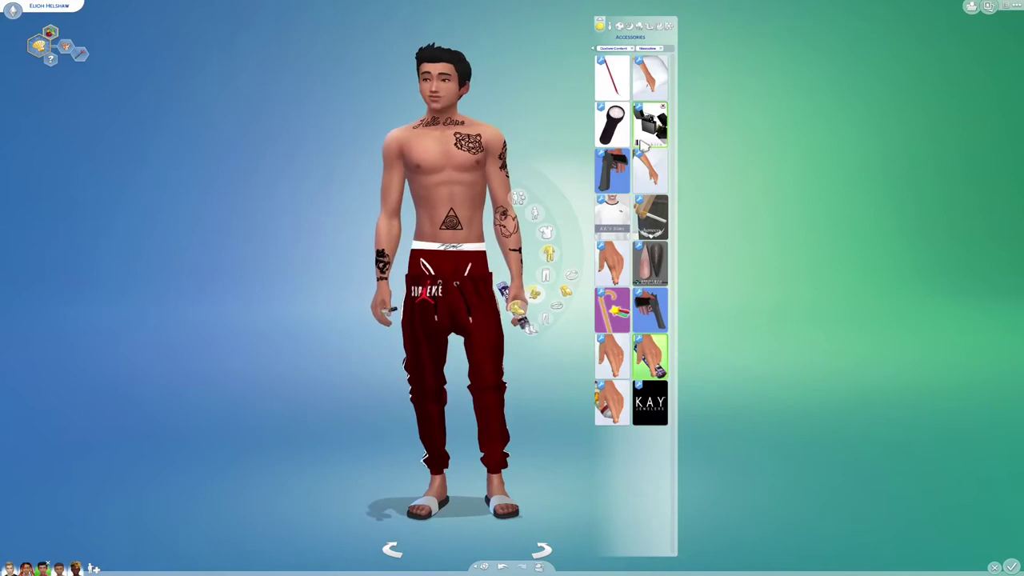
Step: Put dark socks and a black Stussy N°4 custom content T-shirt on the tattooed male sim
left_click(531, 329)
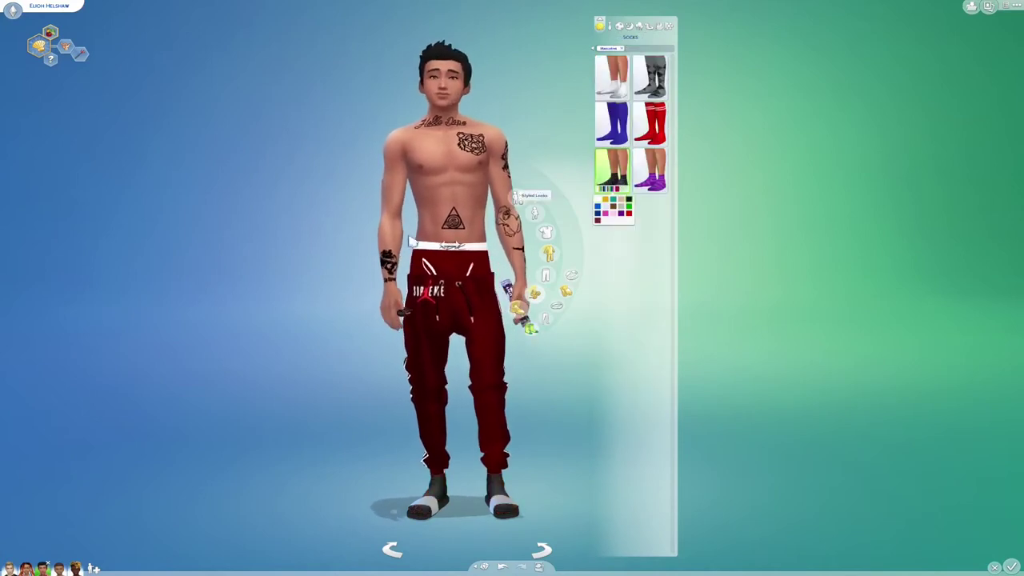
left_click(546, 232)
left_click(611, 263)
left_click(609, 284)
left_click(534, 293)
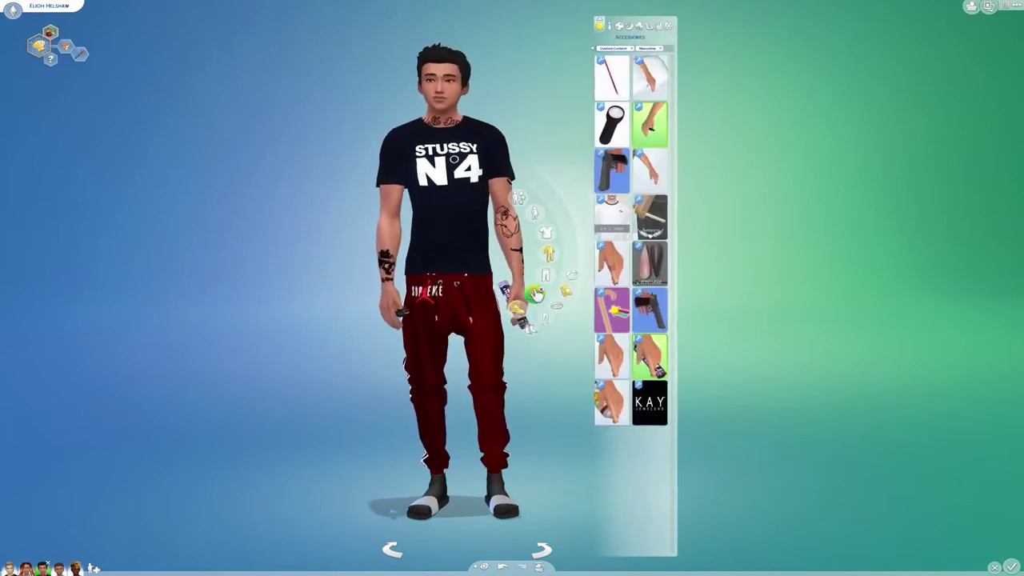
Step: Change the tattooed male sim's hair to the curly custom content style in black and teal
left_click(442, 80)
left_click(638, 221)
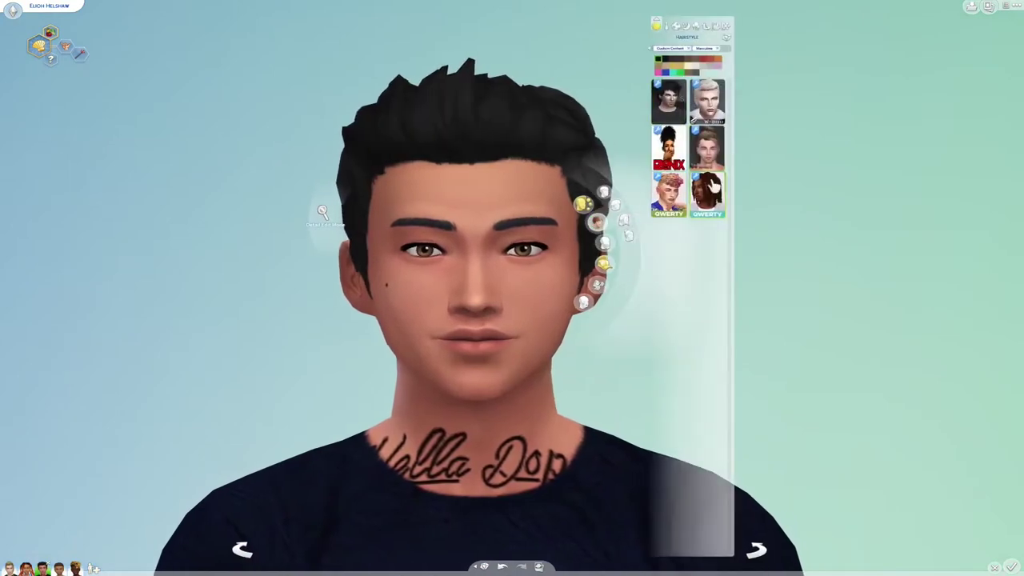
left_click(672, 192)
Step: Add a thick gold chain necklace and white stud earrings to the tattooed male sim
left_click(603, 263)
left_click(596, 284)
mouse_move(667, 104)
left_click(685, 119)
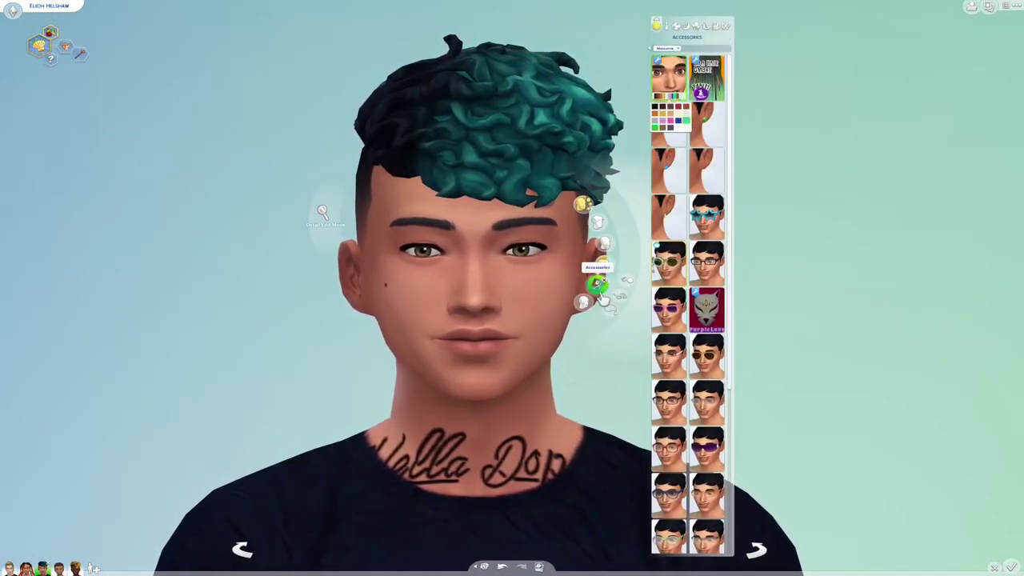
scroll(688, 319, "down", 5)
left_click(707, 458)
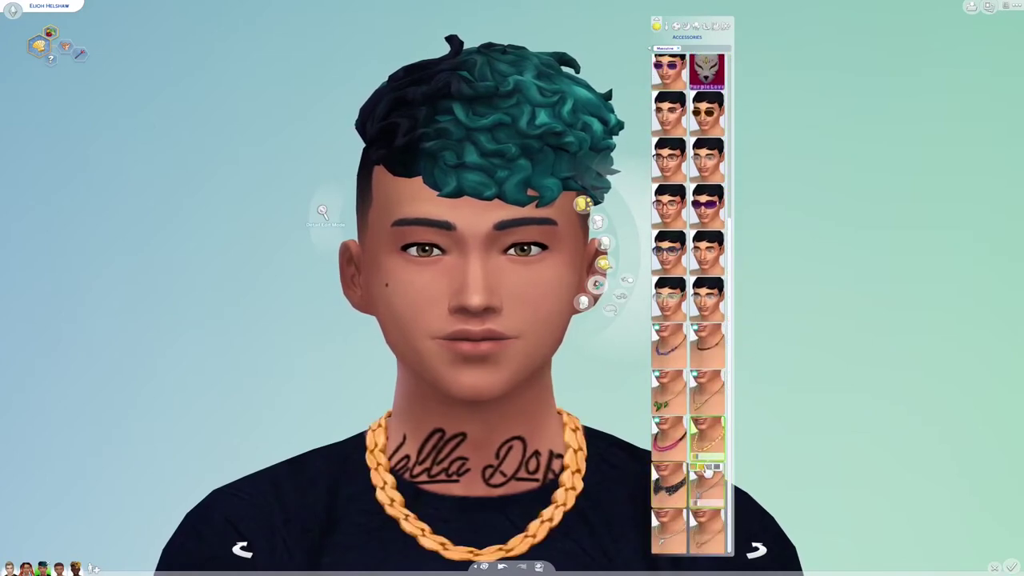
left_click(627, 279)
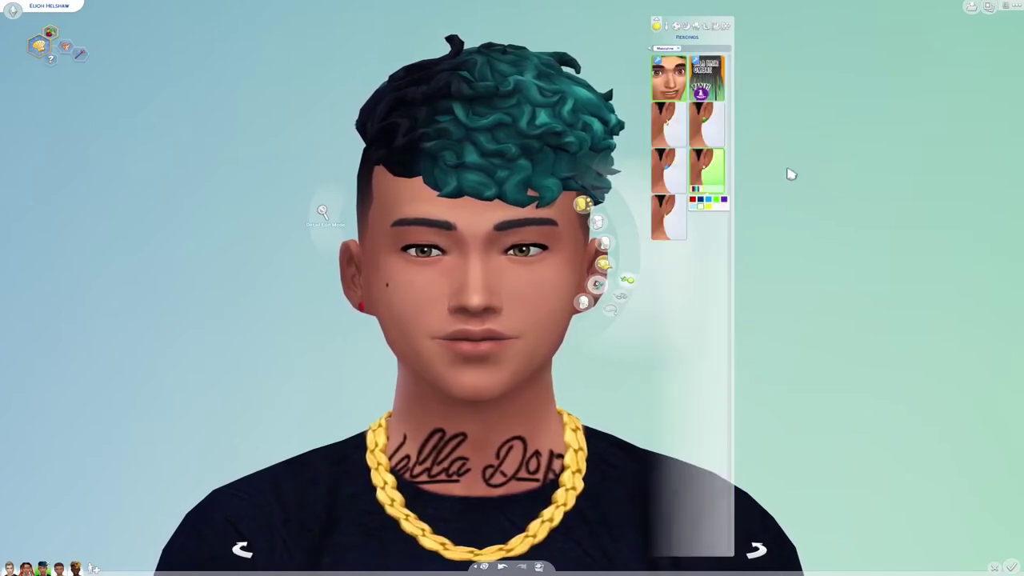
scroll(788, 173, "down", 2)
Step: Give the tattooed male sim a custom content backpack in the white, pink and blue design
left_click(565, 263)
scroll(655, 192, "down", 4)
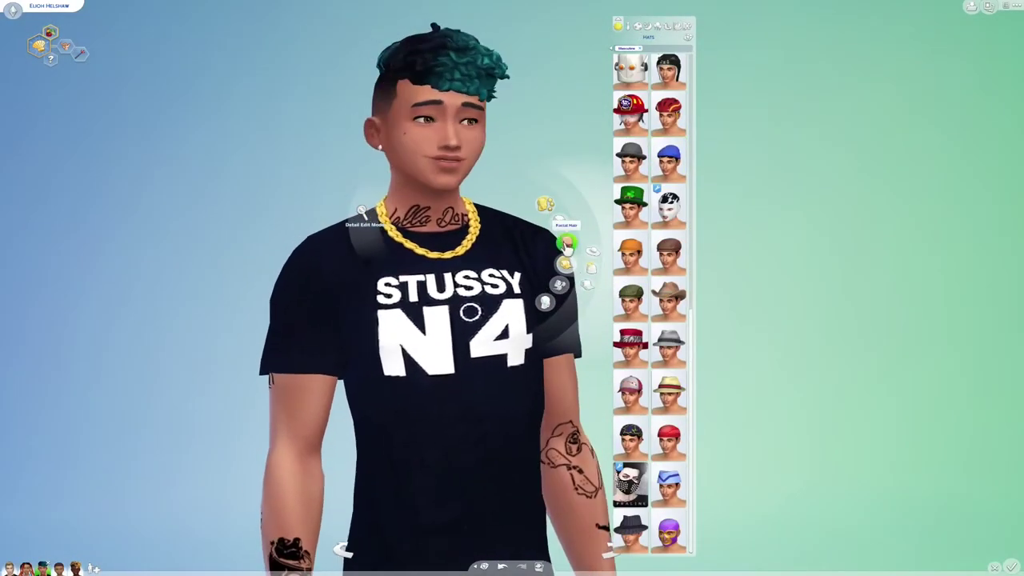
left_click(565, 262)
scroll(567, 254, "down", 3)
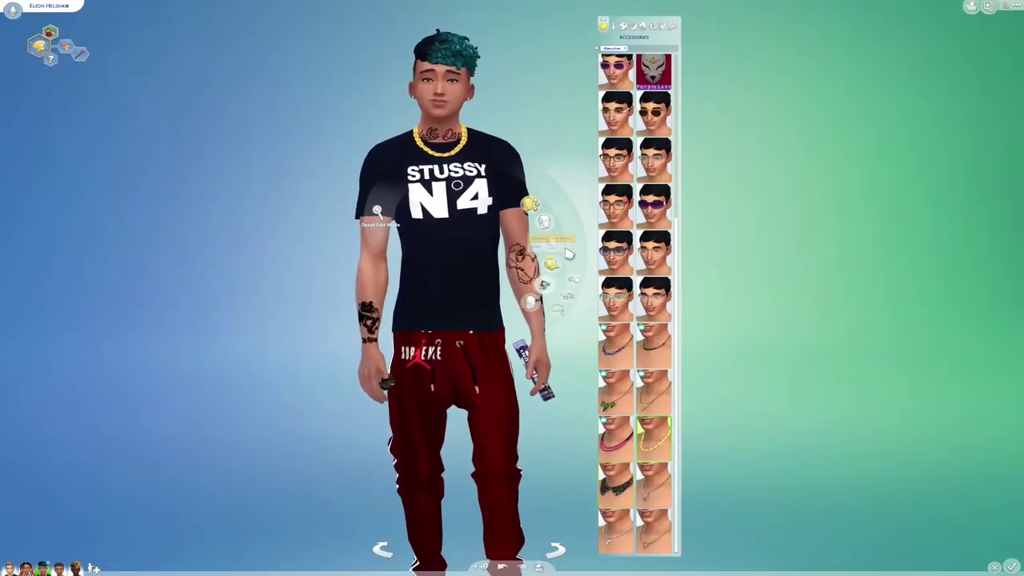
left_click(567, 255)
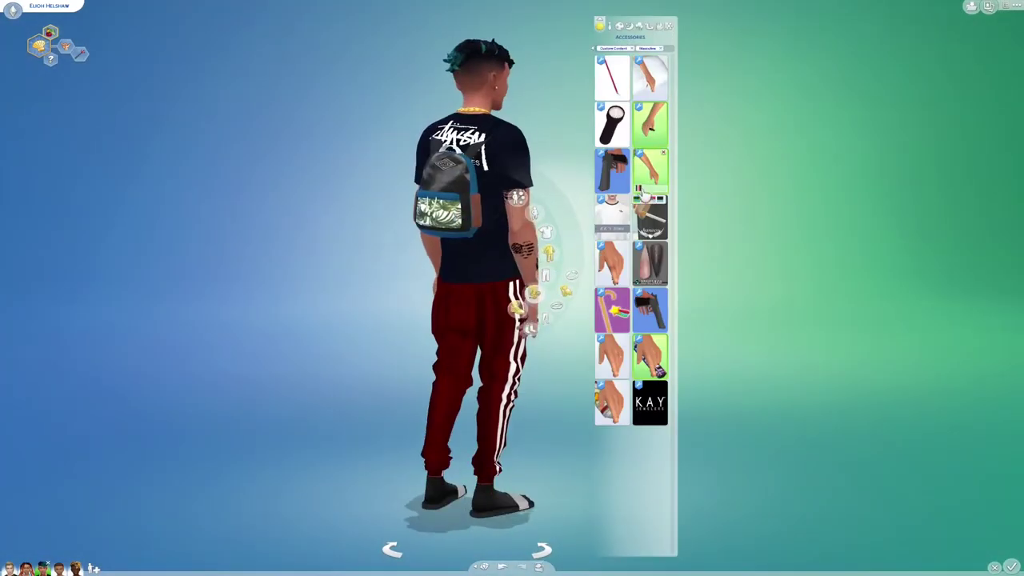
left_click(645, 198)
left_click(647, 200)
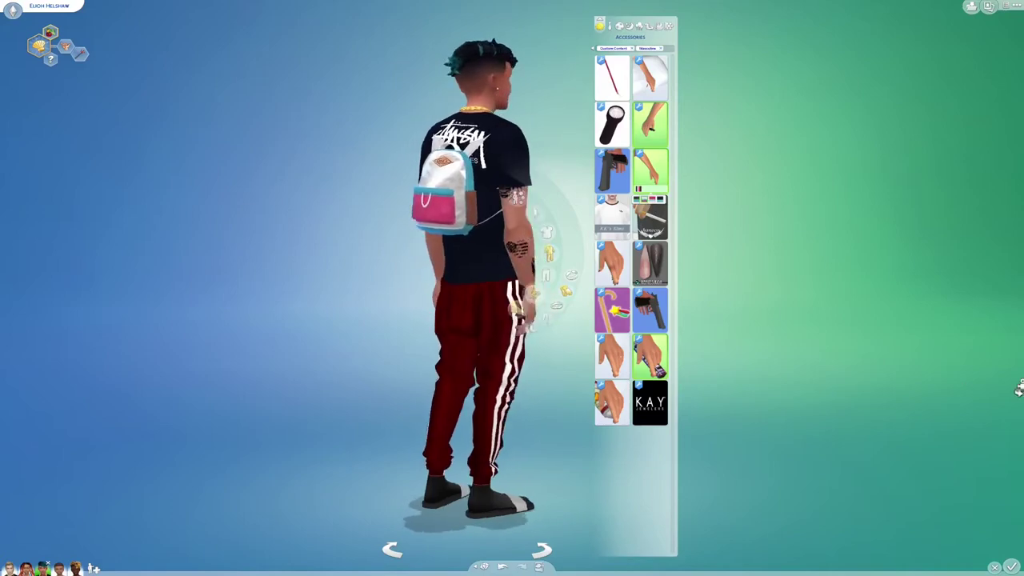
Step: Switch to the short-haired child sim in underwear and dress him in ripped blue jeans
left_click(601, 427)
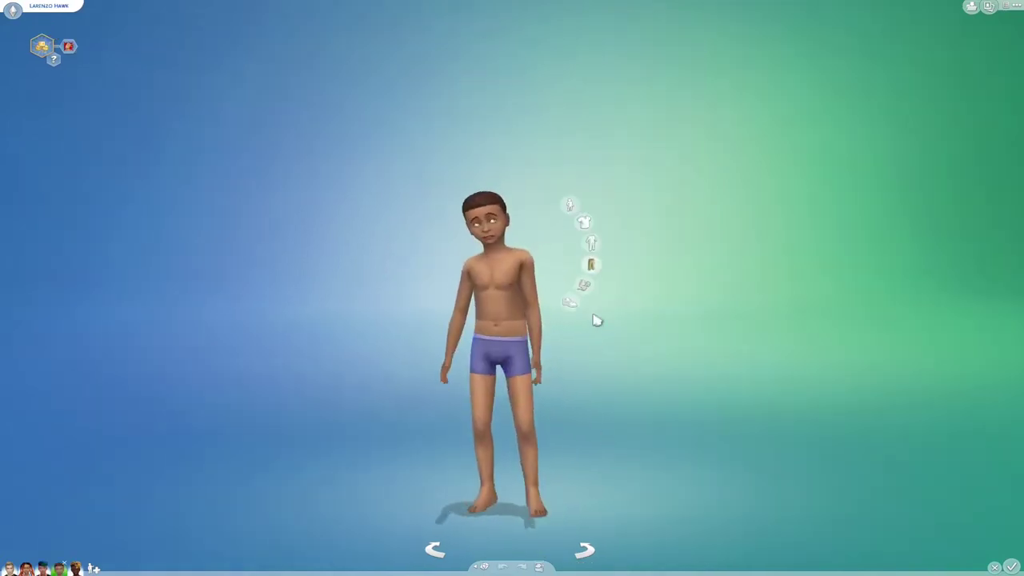
left_click(591, 264)
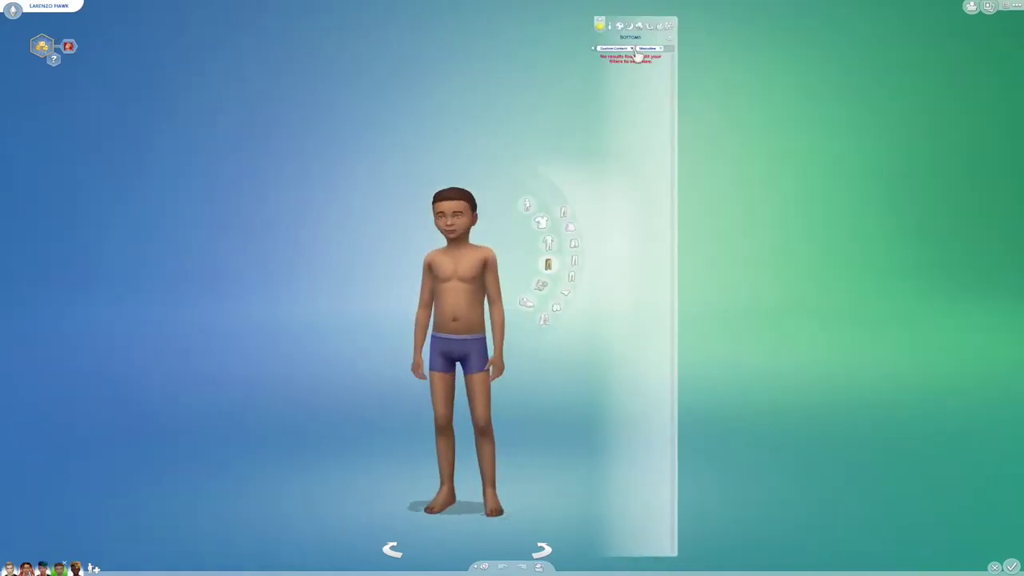
left_click(649, 79)
left_click(645, 107)
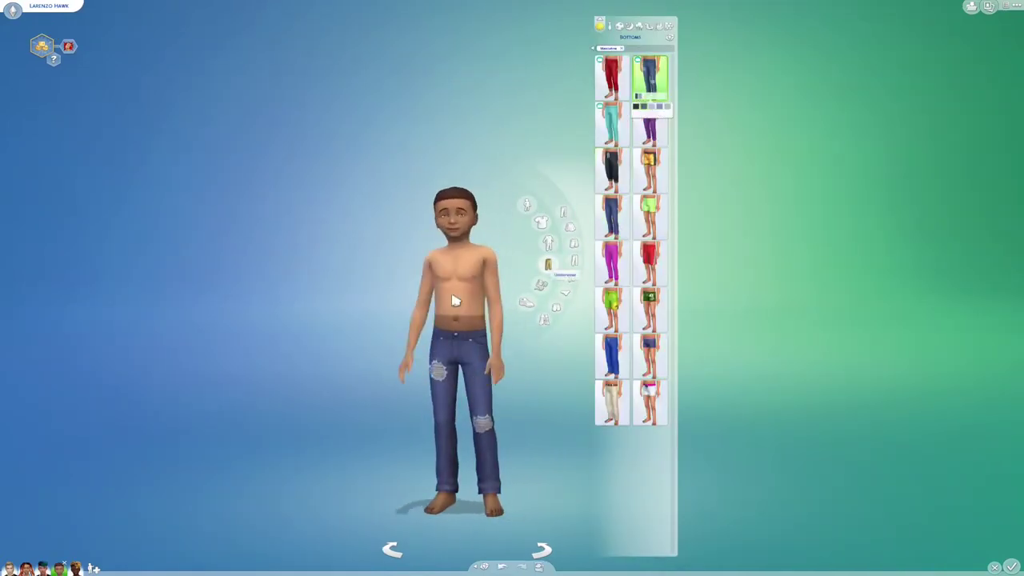
Step: Dress the child sim in a black Minecraft T-shirt and black-and-white checkered slip-on shoes
left_click(483, 295)
left_click(609, 85)
left_click(608, 107)
left_click(499, 505)
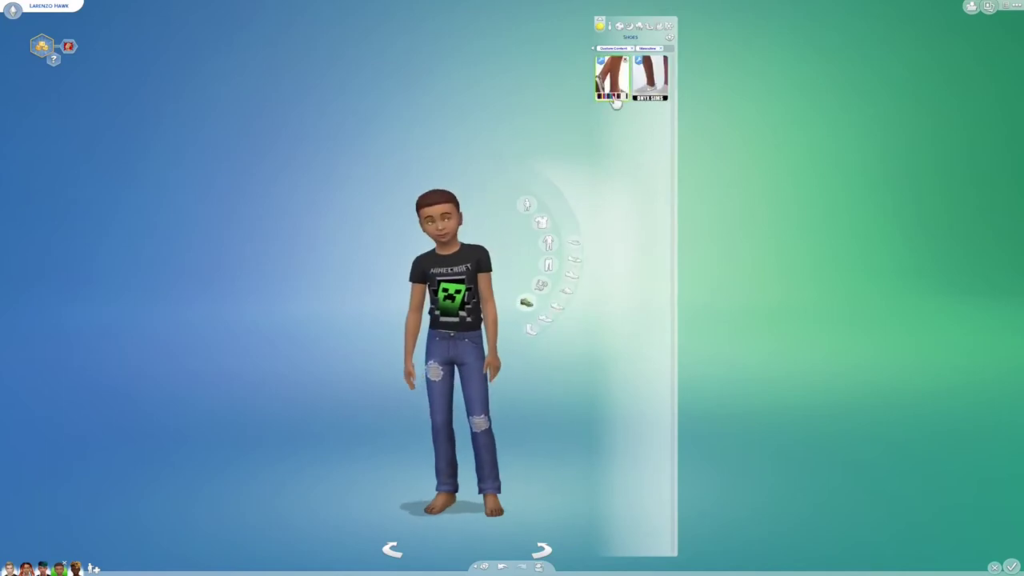
left_click(613, 86)
Step: Add a handheld custom content accessory and a dark bracelet to the child sim in the Minecraft T-shirt
left_click(541, 284)
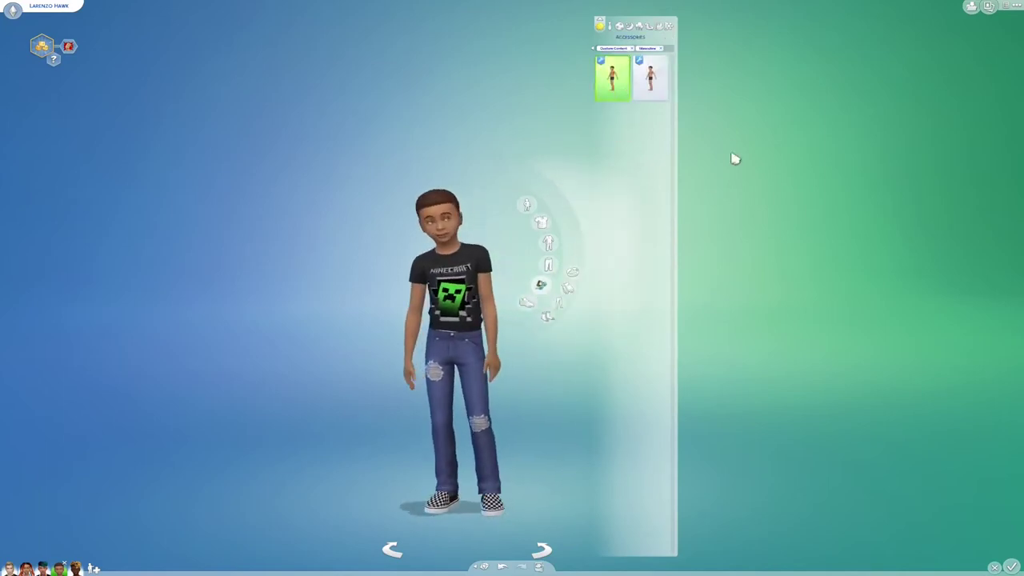
left_click(650, 78)
left_click(572, 276)
left_click(650, 77)
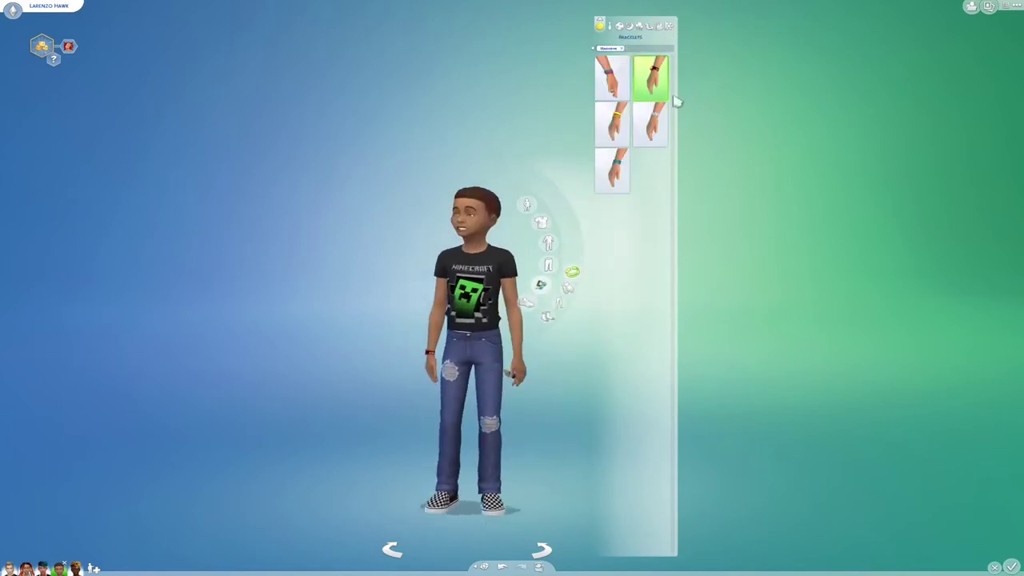
Step: Give the Minecraft T-shirt child voluminous curly brown hair and a custom content backpack, trying several of the backpack's swatches
left_click(475, 237)
left_click(616, 228)
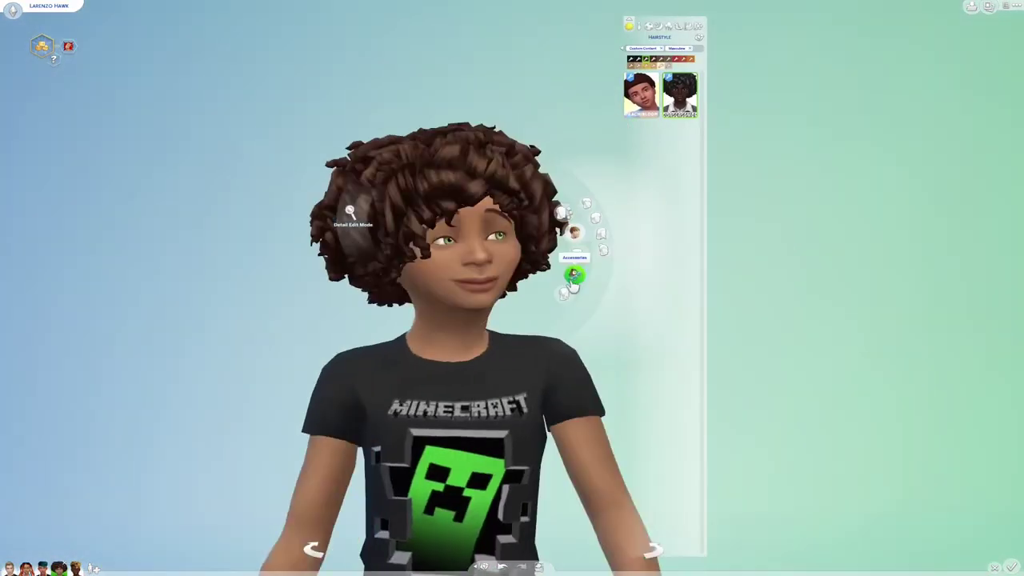
left_click(572, 276)
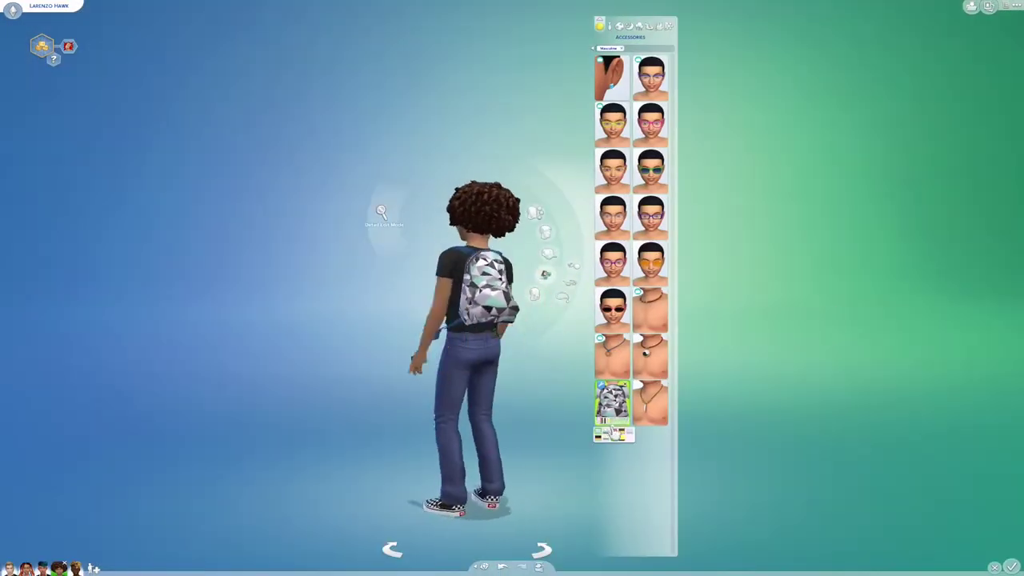
left_click(624, 434)
left_click(627, 437)
left_click(612, 437)
left_click(599, 436)
left_click(598, 438)
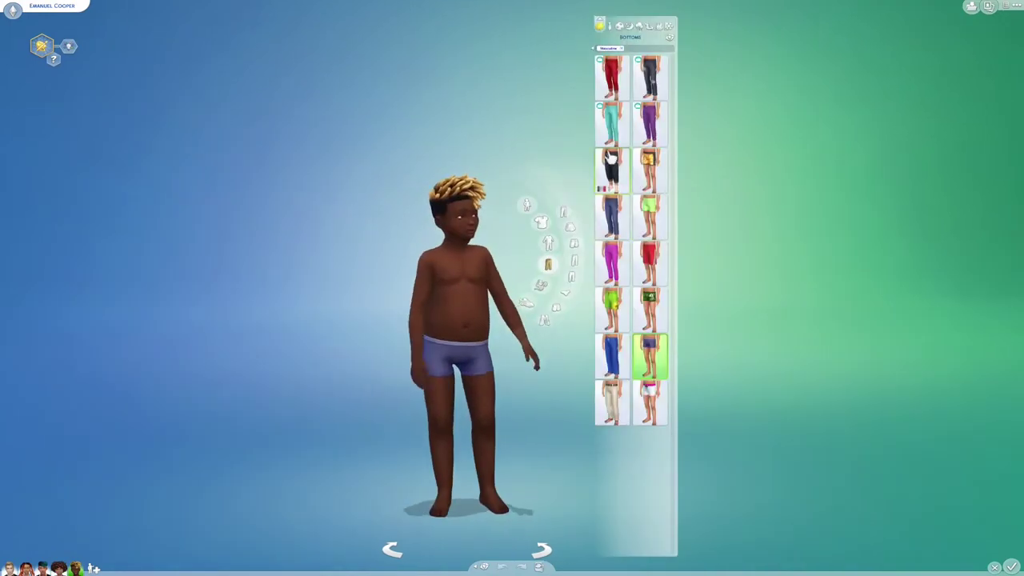
Step: Dress the blond-haired child sim in dark blue shorts, red custom content sneakers and a white Rangers jersey
left_click(638, 280)
left_click(527, 306)
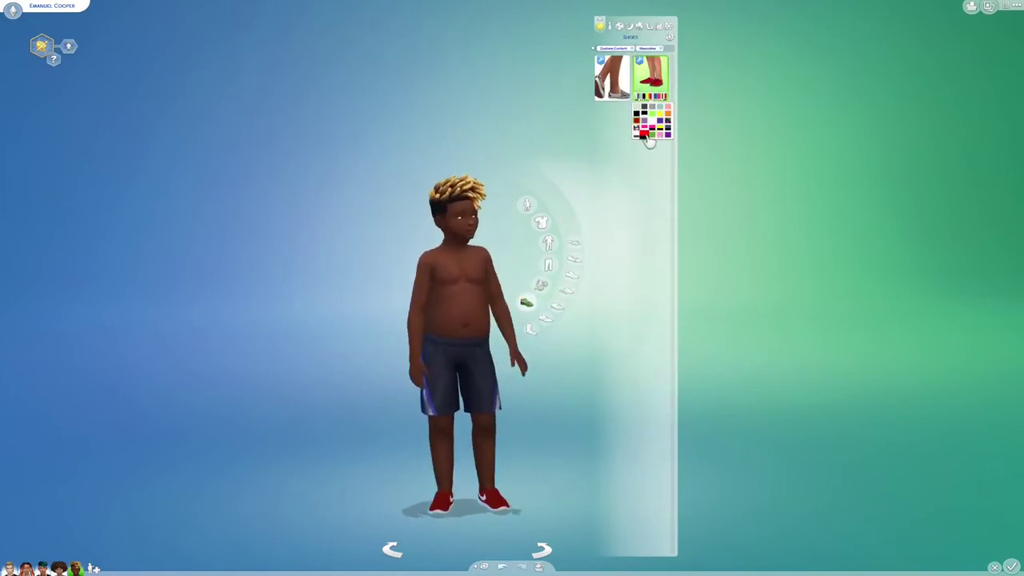
left_click(541, 222)
left_click(645, 106)
Step: Choose a custom content accessory for the child in the Rangers jersey and change his hair to the short black custom content style
left_click(541, 285)
left_click(616, 78)
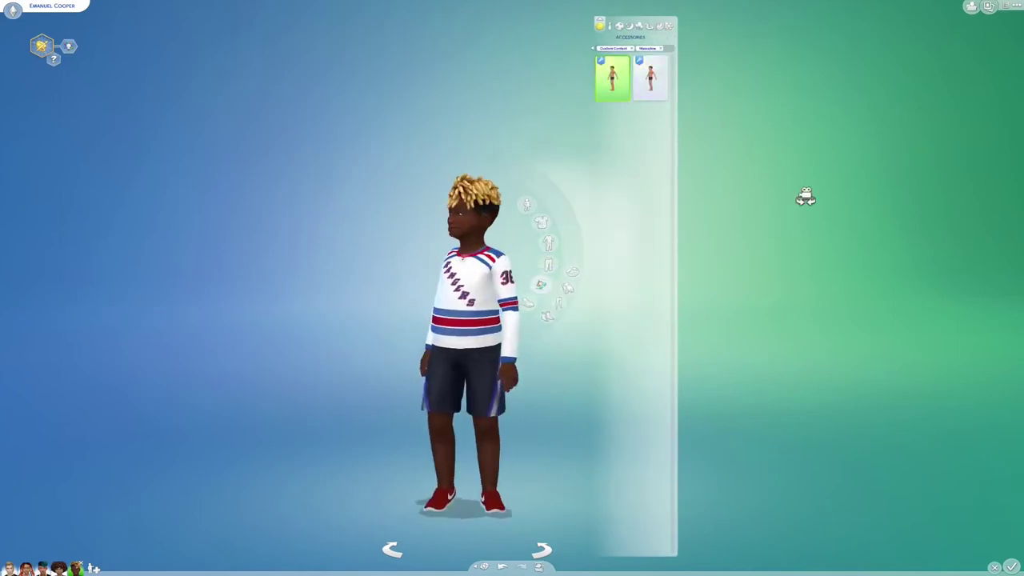
left_click(459, 224)
left_click(643, 235)
left_click(668, 95)
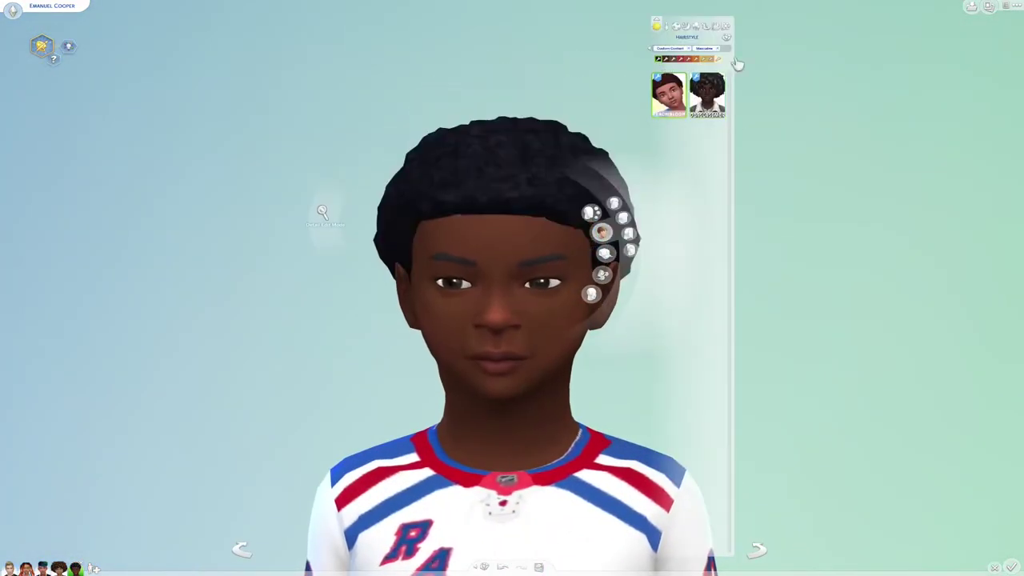
Step: Add a backpack with brown straps and black-framed glasses to the child in the Rangers jersey
left_click(600, 274)
left_click(668, 408)
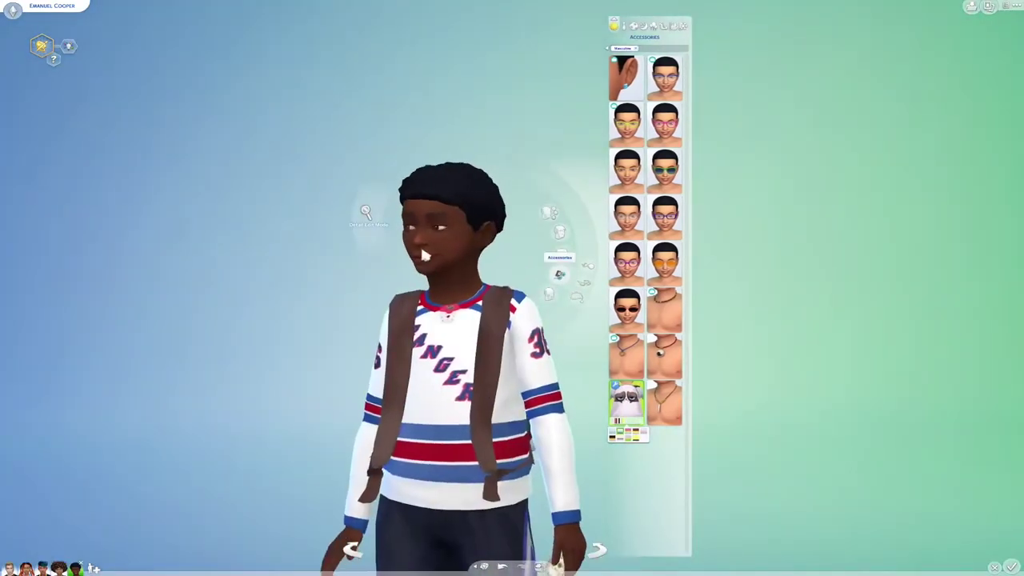
left_click(626, 282)
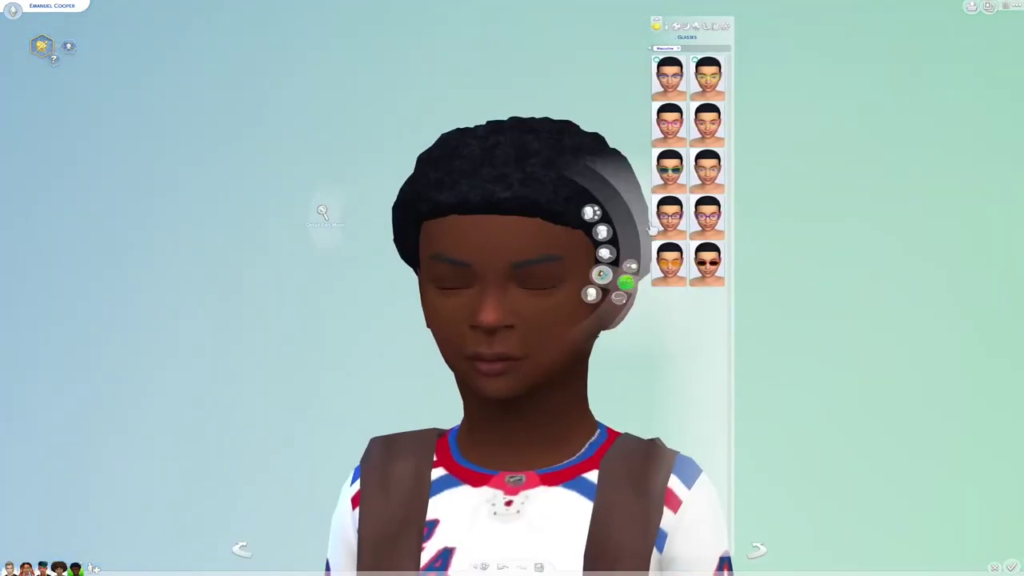
left_click(662, 152)
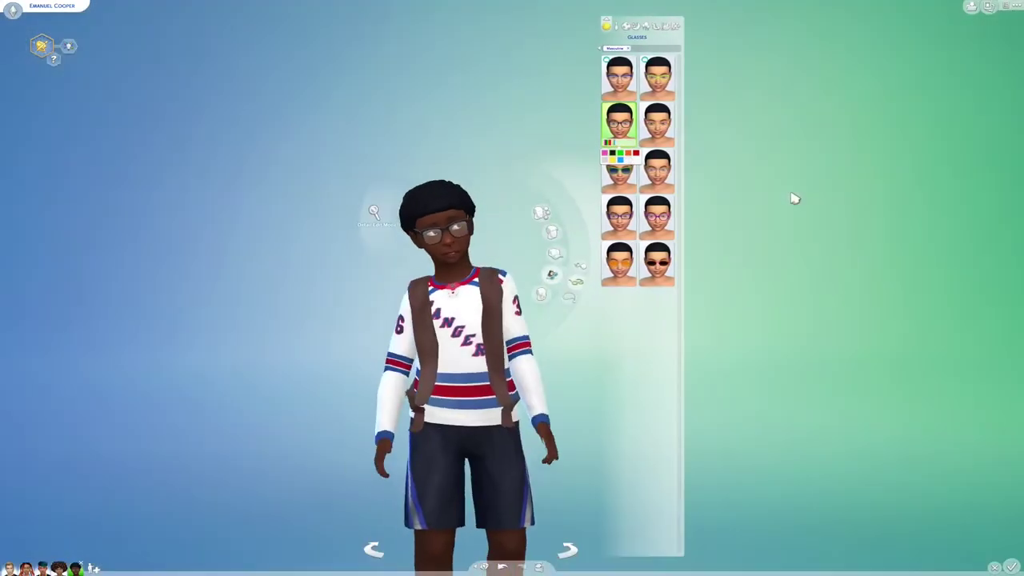
left_click_drag(794, 198, 790, 198)
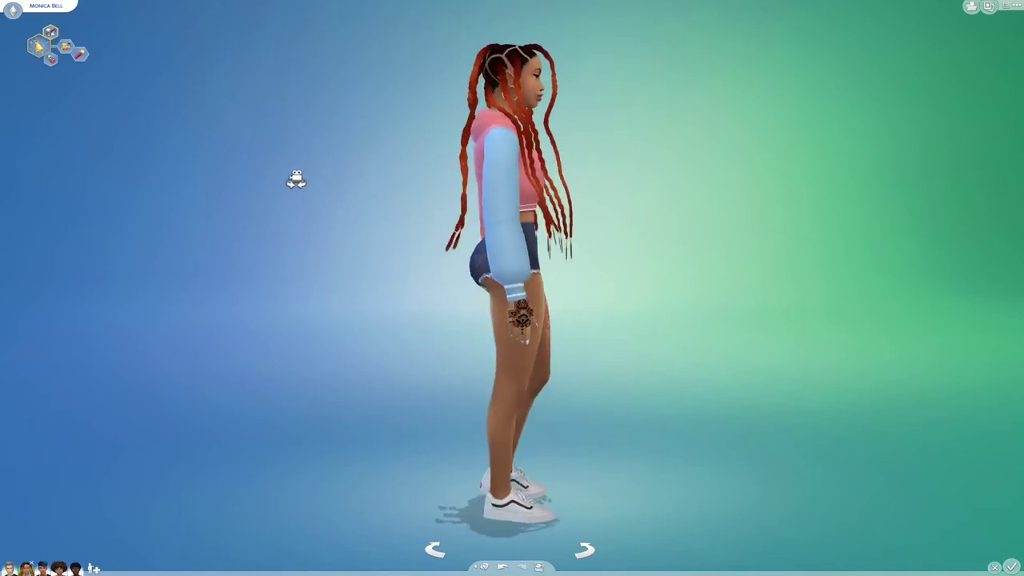
left_click_drag(296, 180, 296, 179)
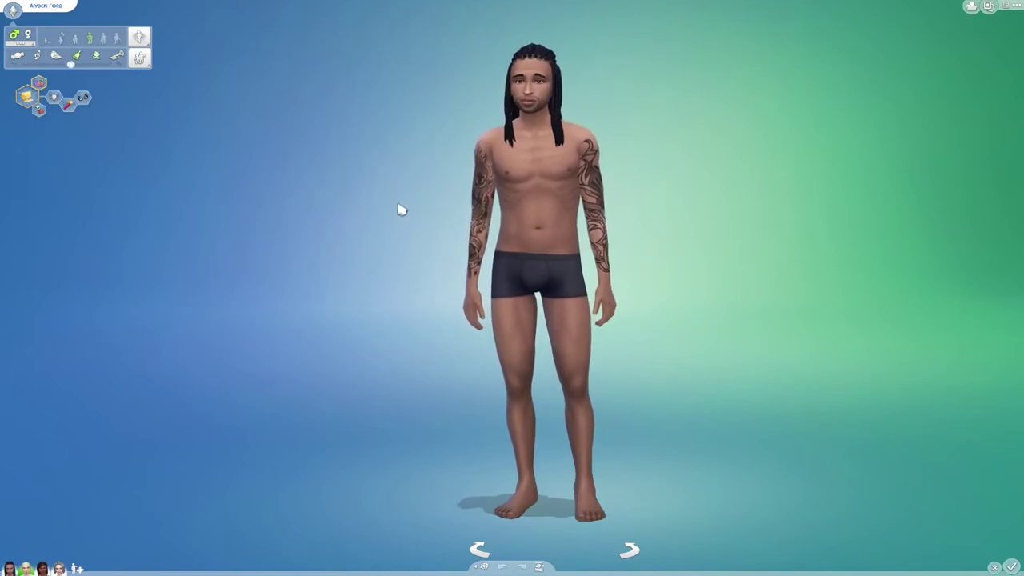
left_click_drag(391, 208, 387, 206)
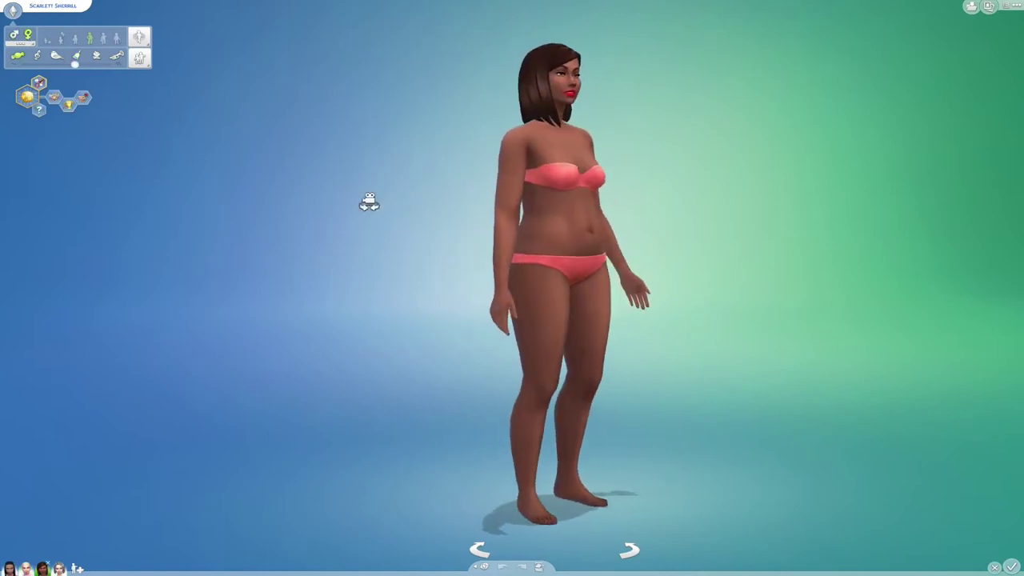
left_click_drag(369, 202, 369, 201)
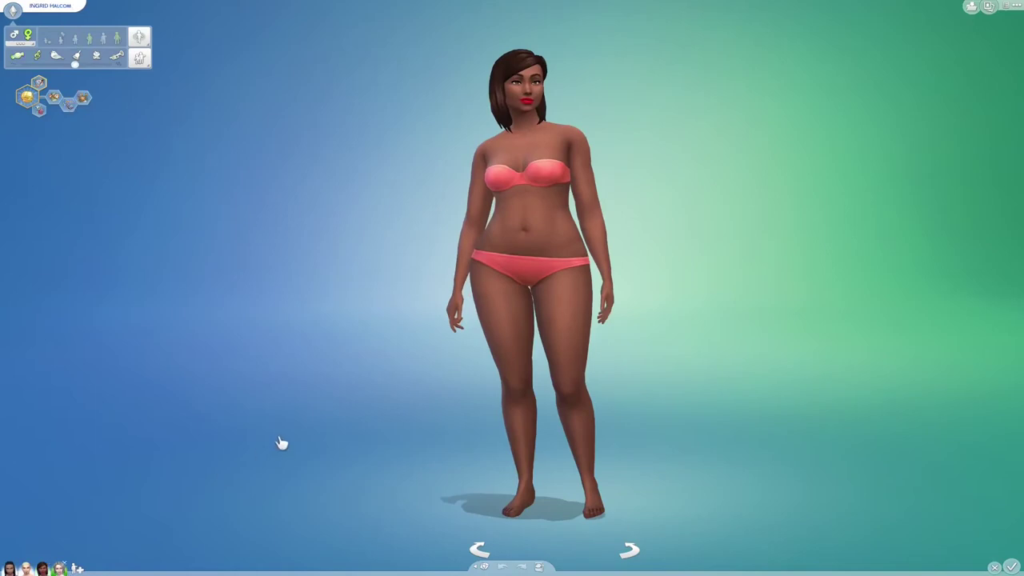
key("ctrl+z")
key("ctrl+z")
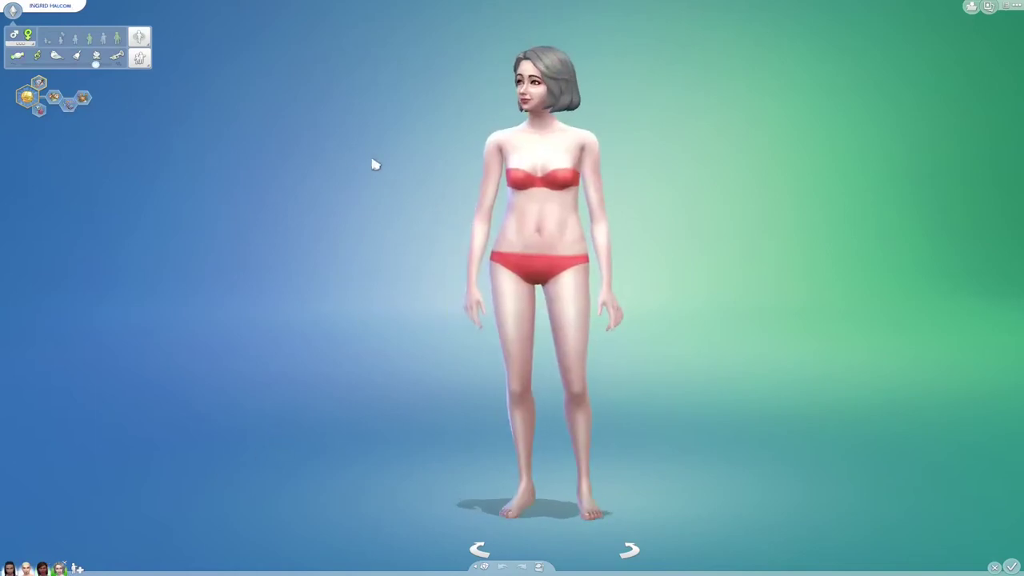
left_click_drag(358, 207, 358, 210)
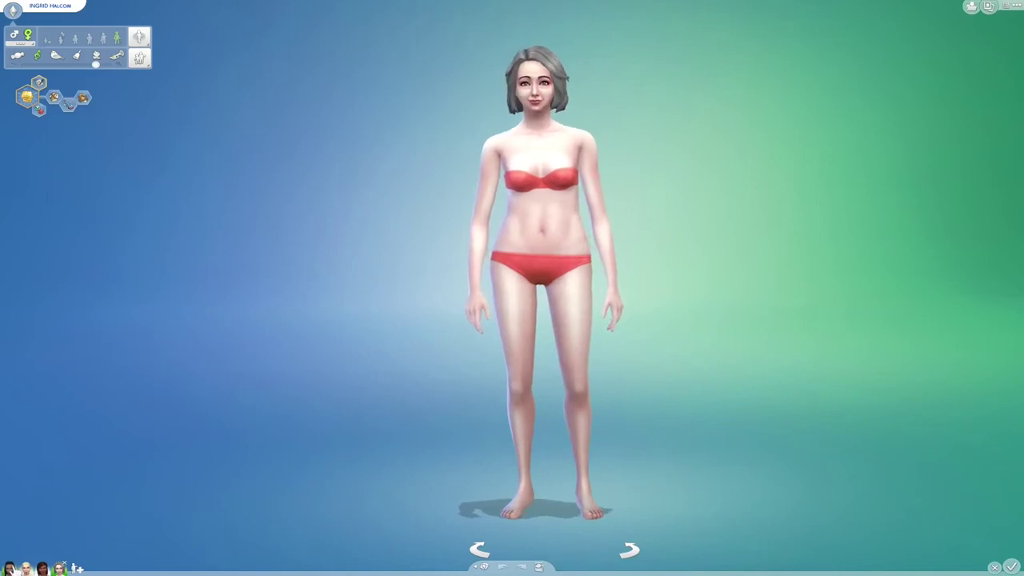
Step: Switch to the male sim with long black dreadlocks and filter his bottoms to custom content
left_click(10, 567)
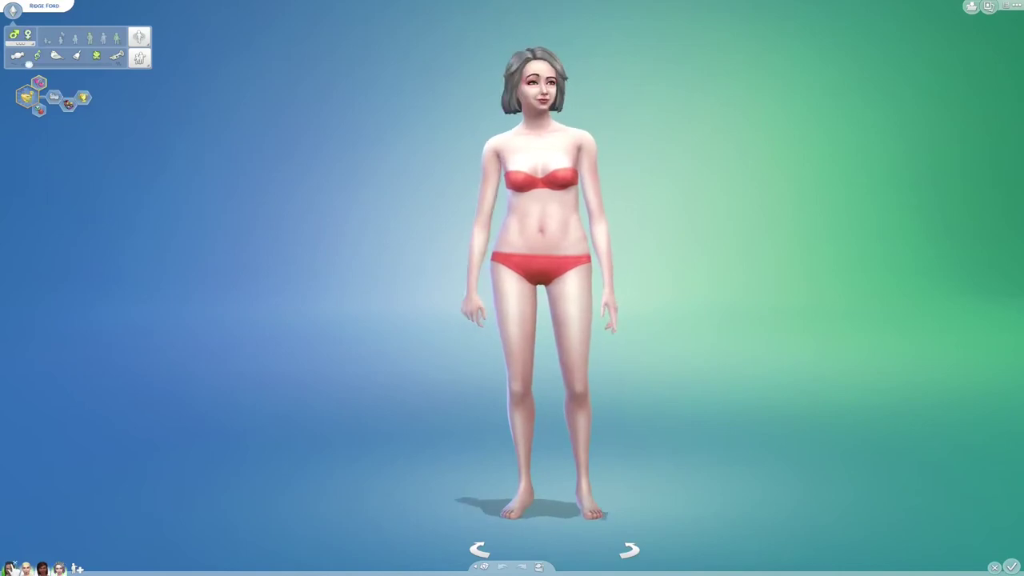
left_click(576, 279)
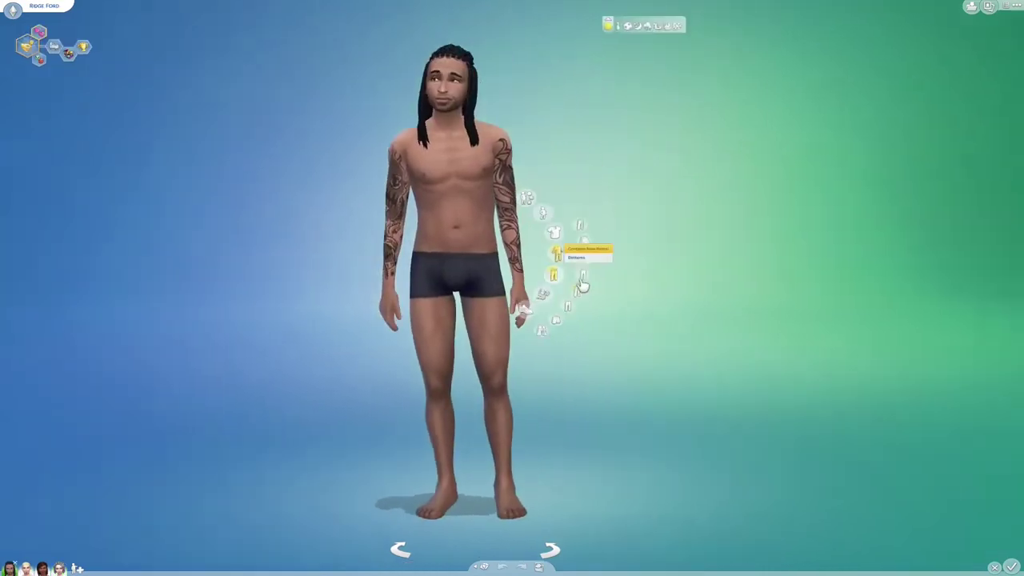
left_click(593, 48)
left_click(551, 137)
left_click(544, 166)
left_click(577, 196)
Step: Try the white and black Nike custom content joggers on the dreadlocked male sim
left_click(651, 171)
left_click(659, 206)
left_click(667, 205)
left_click(645, 205)
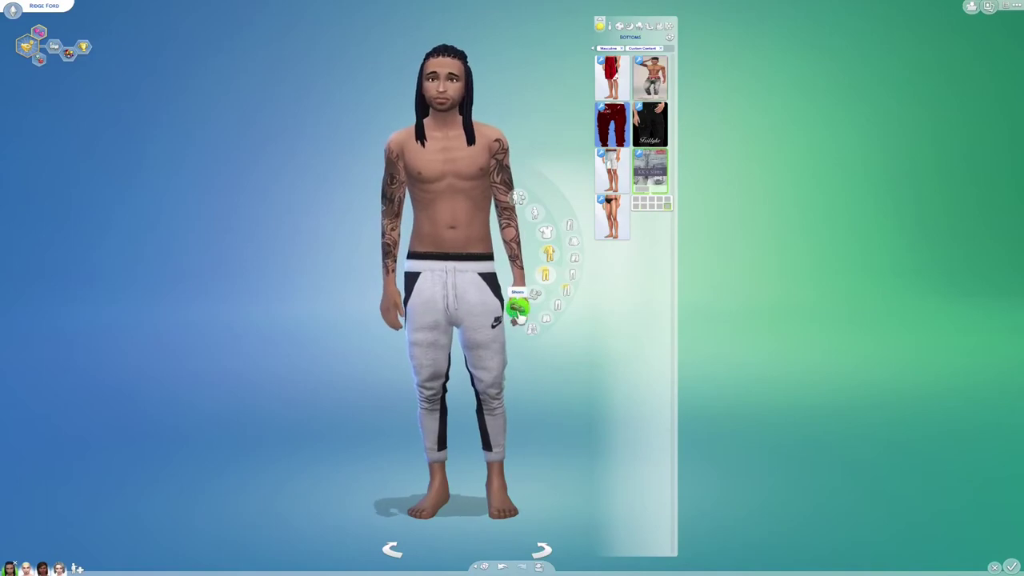
Step: Put dark grey high-top sneakers with white toes on the dreadlocked male sim
left_click(520, 306)
scroll(637, 414, "down", 1)
left_click(606, 464)
left_click(602, 479)
Step: Filter the tops to custom content and put the black WARNING shirt with striped sleeves on the dreadlocked male sim
left_click(545, 232)
left_click(593, 48)
left_click(551, 137)
left_click(544, 174)
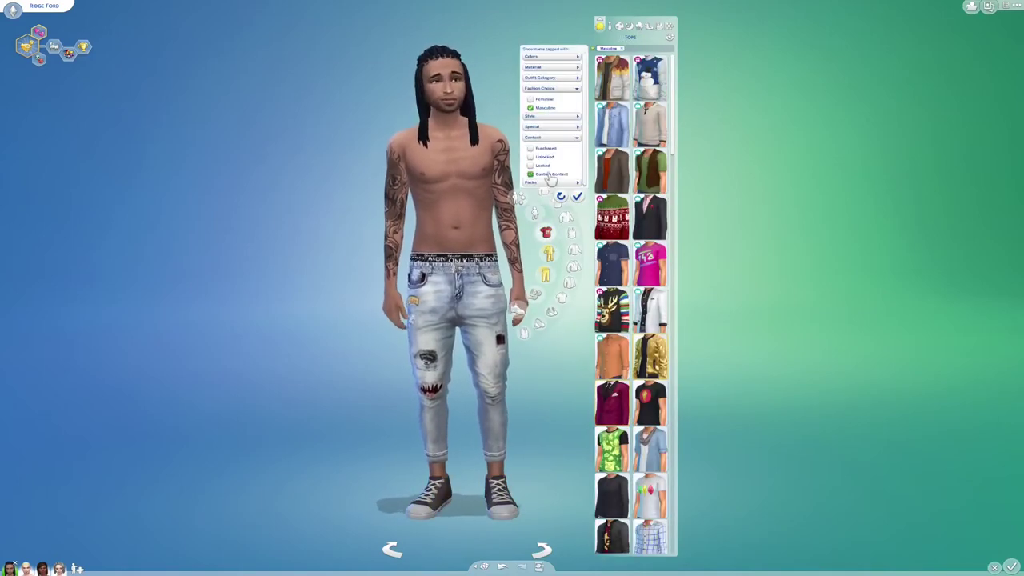
left_click(616, 126)
left_click(629, 136)
left_click(576, 196)
Step: Give the sim in the WARNING shirt a blue flashlight accessory and filter his accessories to custom content
left_click(535, 294)
left_click(612, 264)
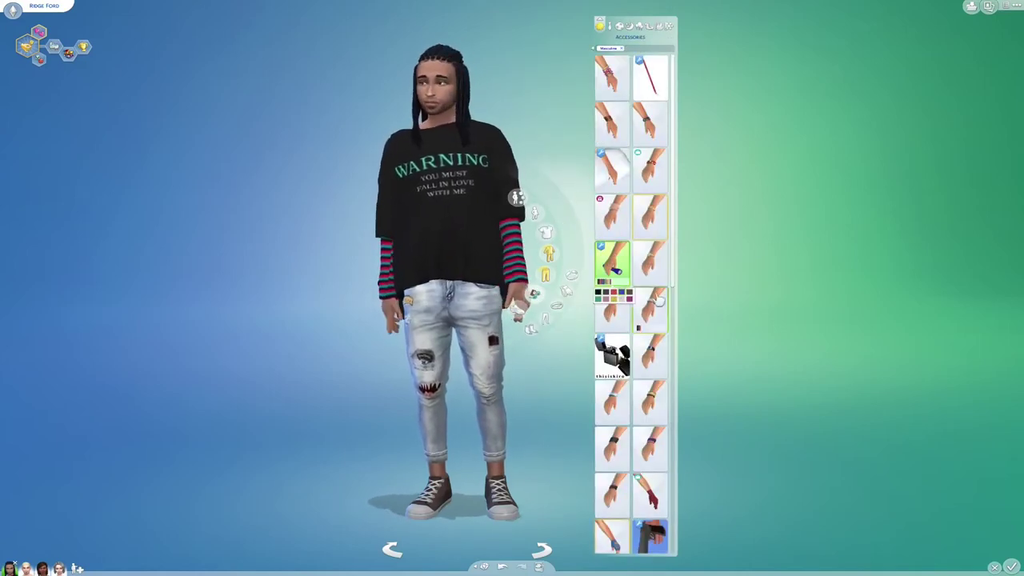
scroll(612, 264, "down", 1)
left_click(607, 48)
left_click(530, 155)
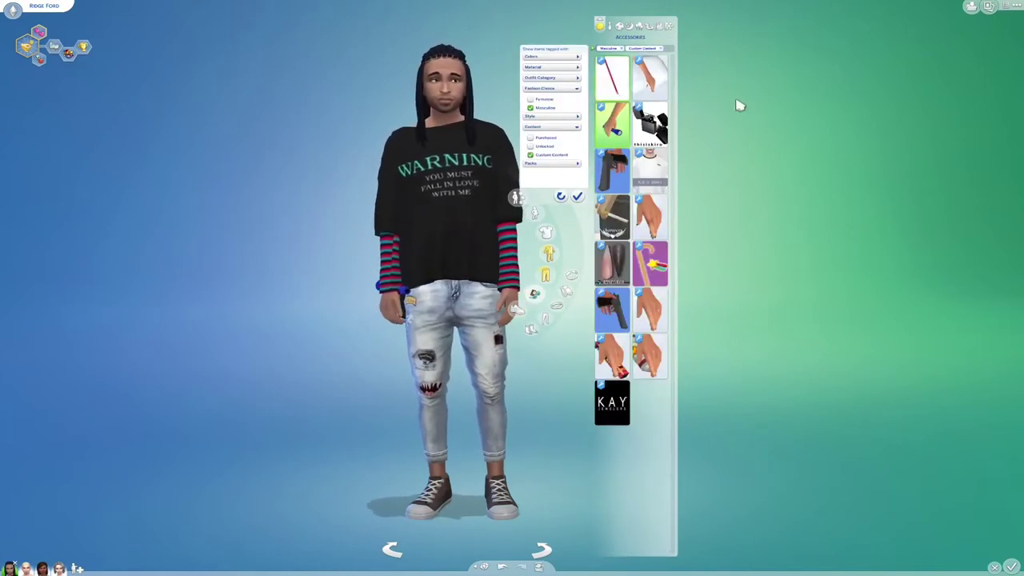
left_click(593, 51)
Step: Filter the hairstyles to custom content and change the WARNING-shirt sim's hair to centre-parted black twisted braids
left_click(451, 91)
left_click(639, 223)
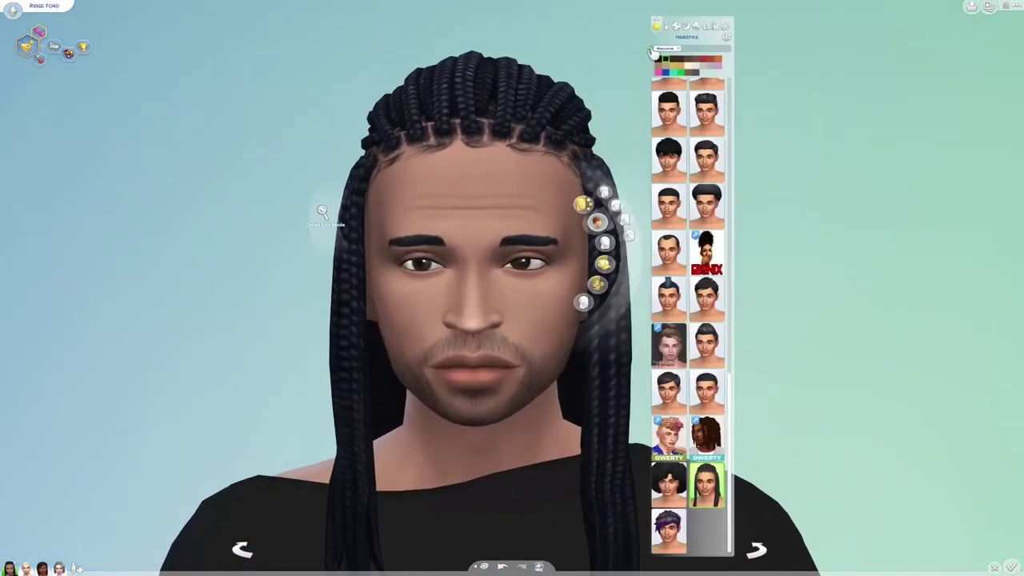
left_click(650, 49)
left_click(596, 135)
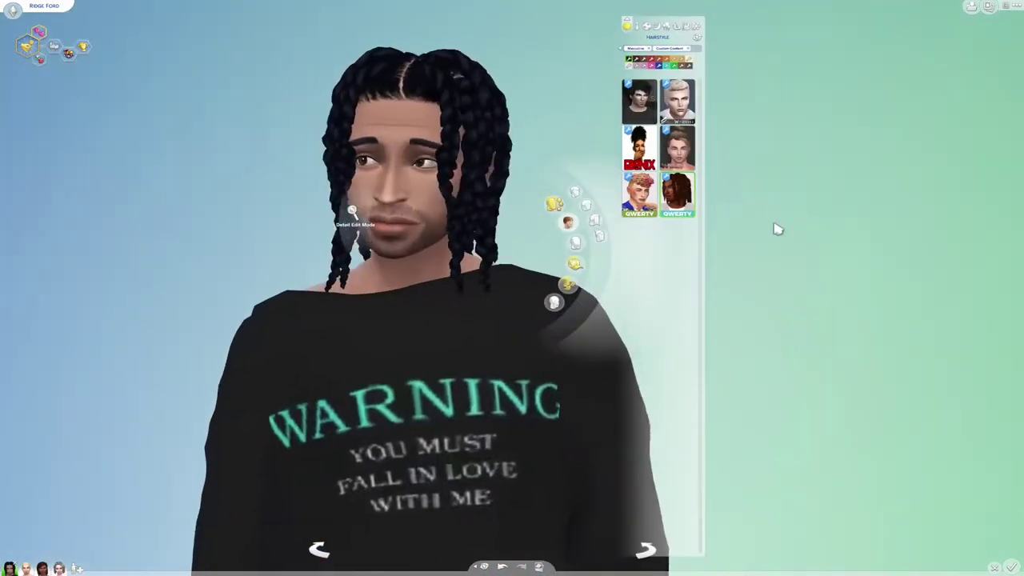
Step: Filter the hats to custom content and add the black studded face mask to the sim in the WARNING shirt
left_click(576, 268)
left_click(638, 48)
left_click(585, 166)
left_click(676, 80)
left_click(677, 114)
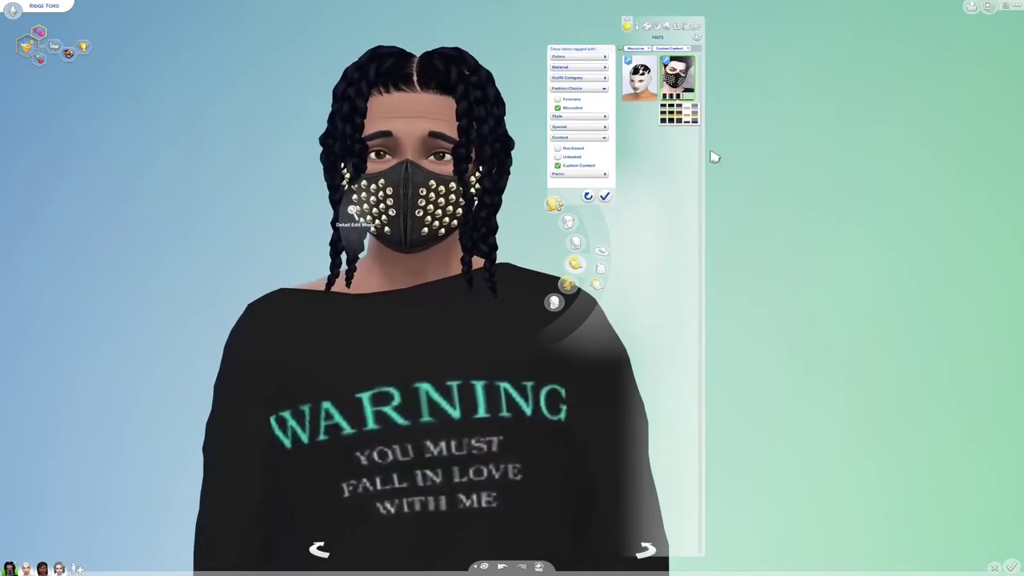
scroll(729, 172, "down", 3)
left_click(496, 494)
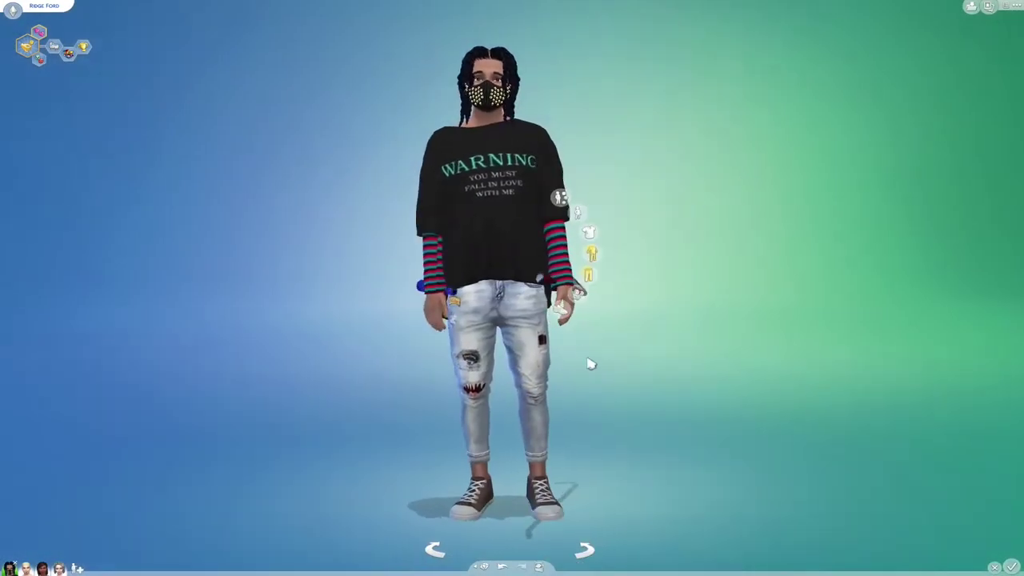
Step: Switch to the blond male sim with the goatee and dress him in red and black cargo pants
left_click(157, 459)
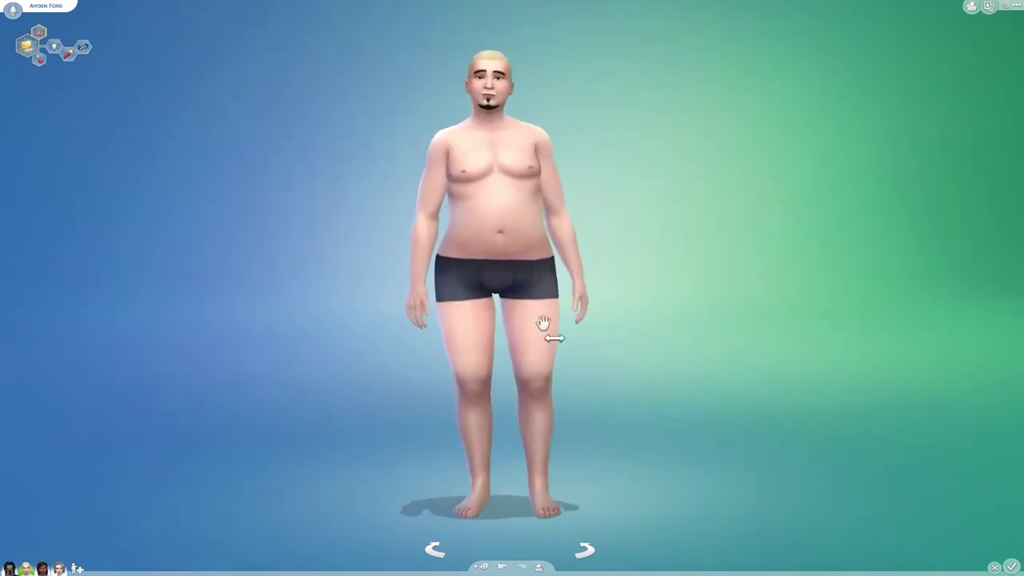
left_click(543, 323)
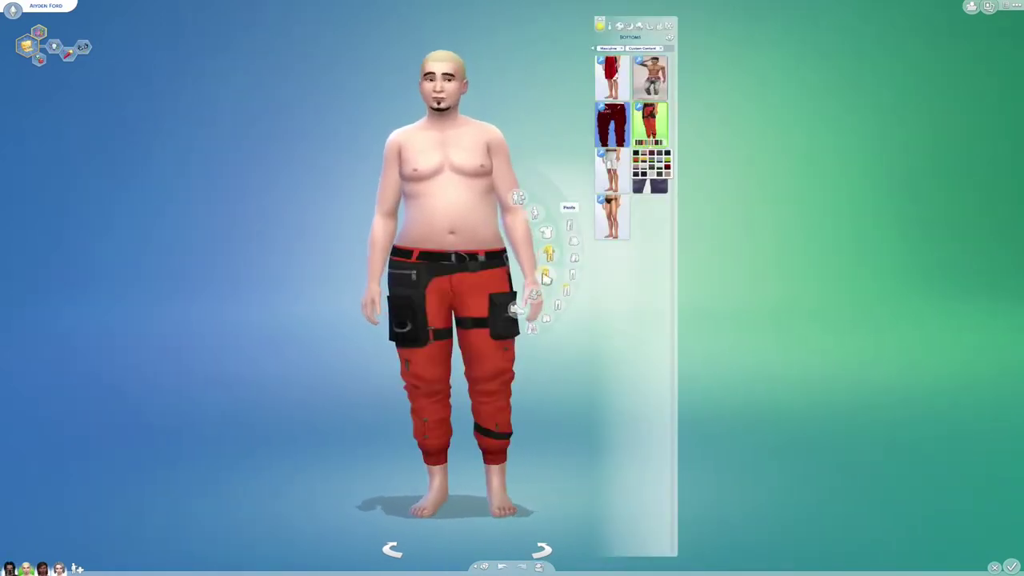
Step: Put grey custom content sneakers and the open black Adidas jacket over a white shirt on the blond male sim
left_click(517, 310)
left_click(593, 48)
left_click(562, 127)
left_click(555, 156)
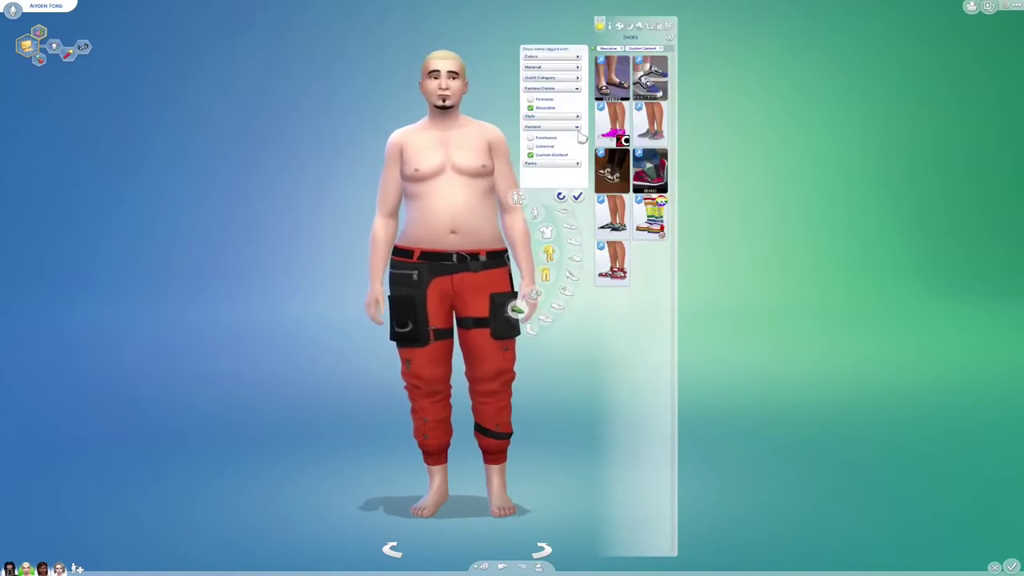
left_click(649, 124)
left_click(545, 231)
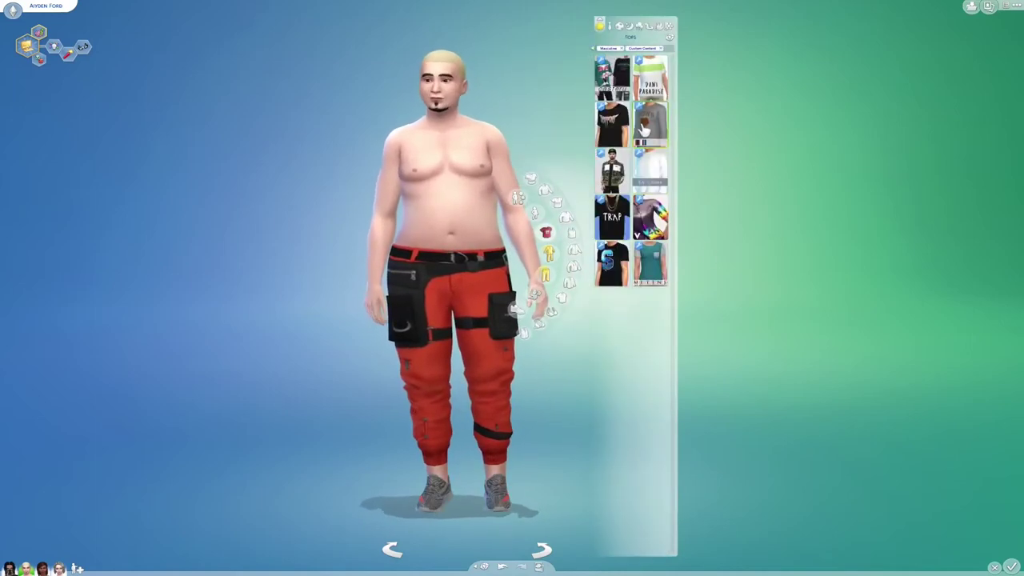
left_click(611, 170)
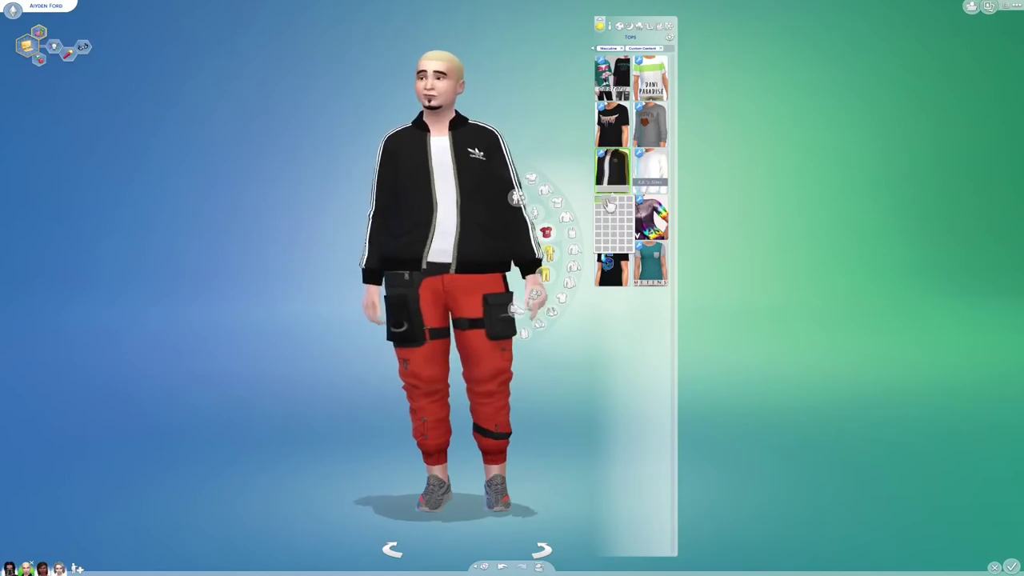
Step: Cover the blond male sim's face with the white and red fox mask
left_click(440, 87)
left_click(644, 241)
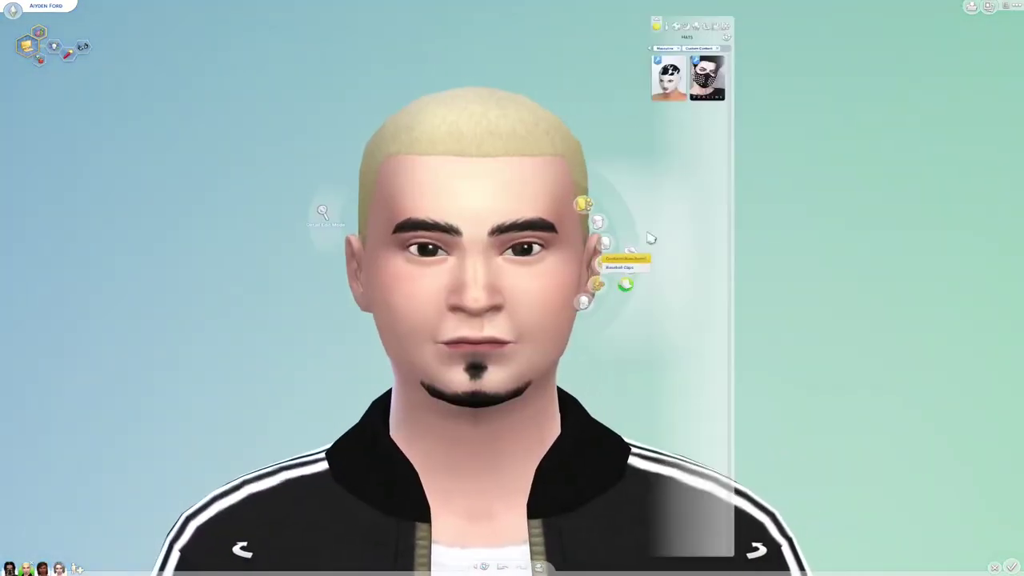
left_click(596, 284)
left_click(669, 308)
Step: Add a red and white beaded necklace and a handgun accessory to the fox-masked sim
left_click(610, 309)
left_click(668, 78)
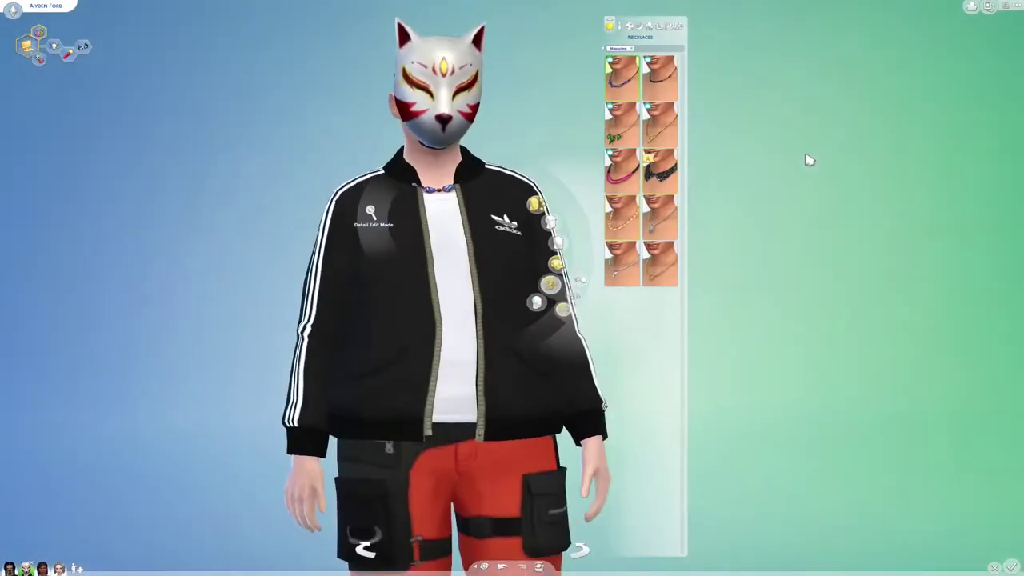
left_click(620, 108)
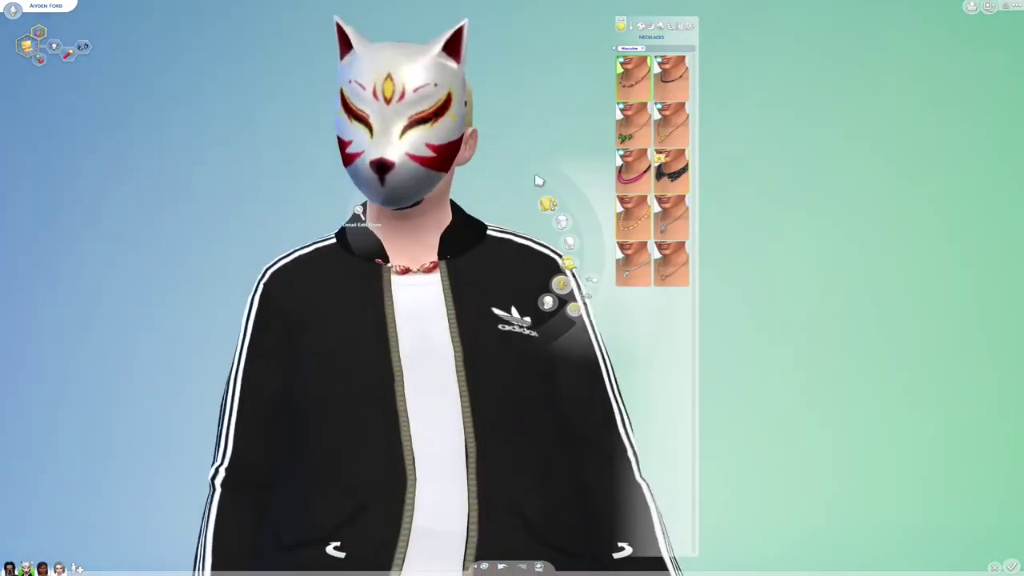
mouse_move(679, 109)
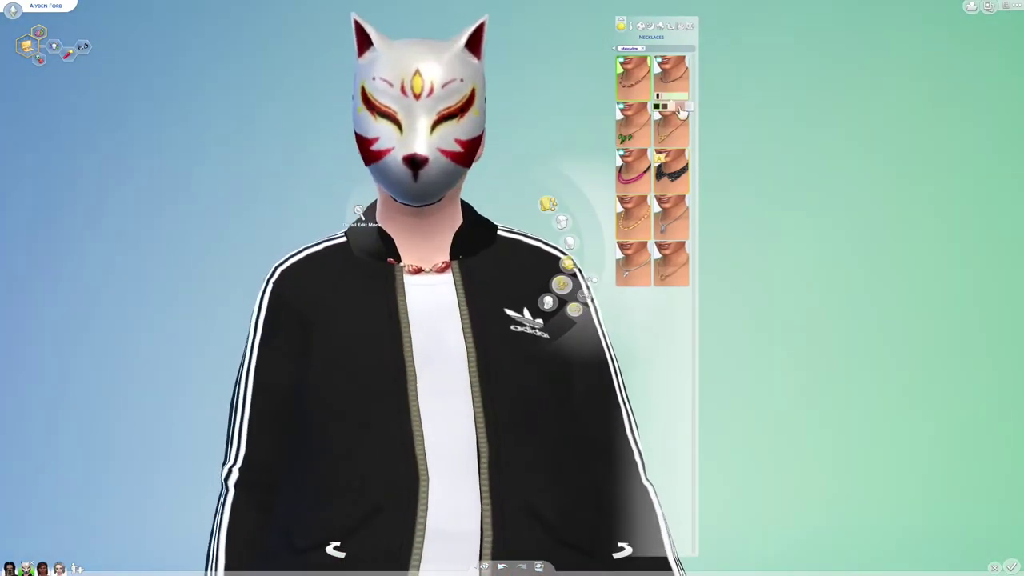
scroll(747, 107, "down", 2)
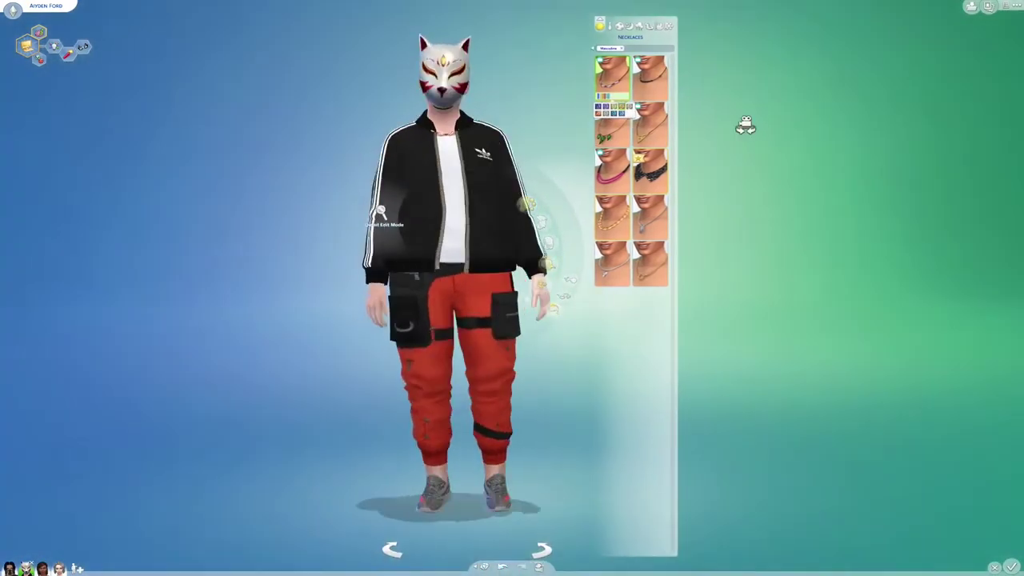
left_click(534, 290)
left_click(617, 182)
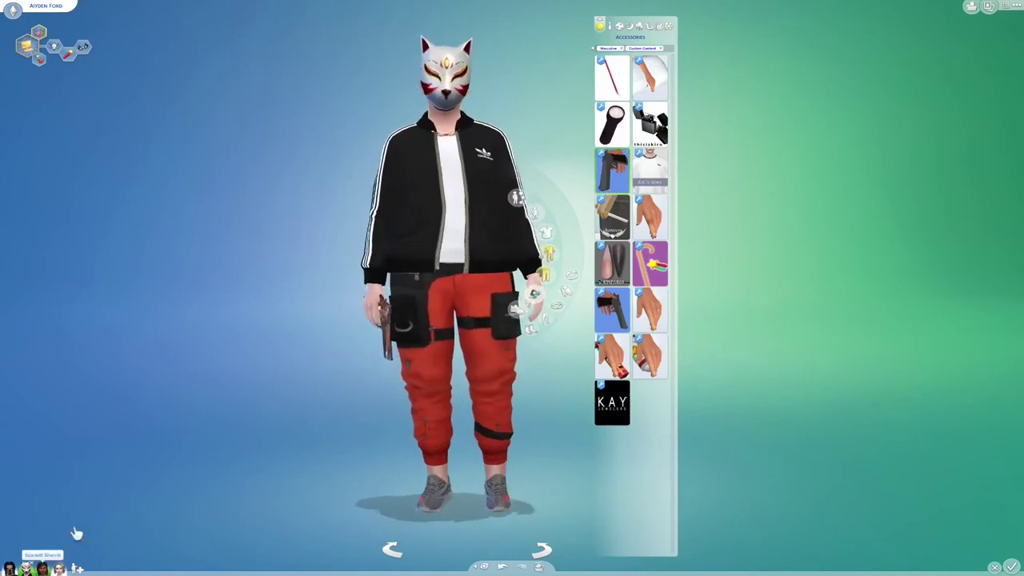
Step: Switch to the dark-haired female sim and give her the custom content pink argyle vest top with white sleeves
left_click(42, 566)
left_click(509, 190)
left_click(593, 48)
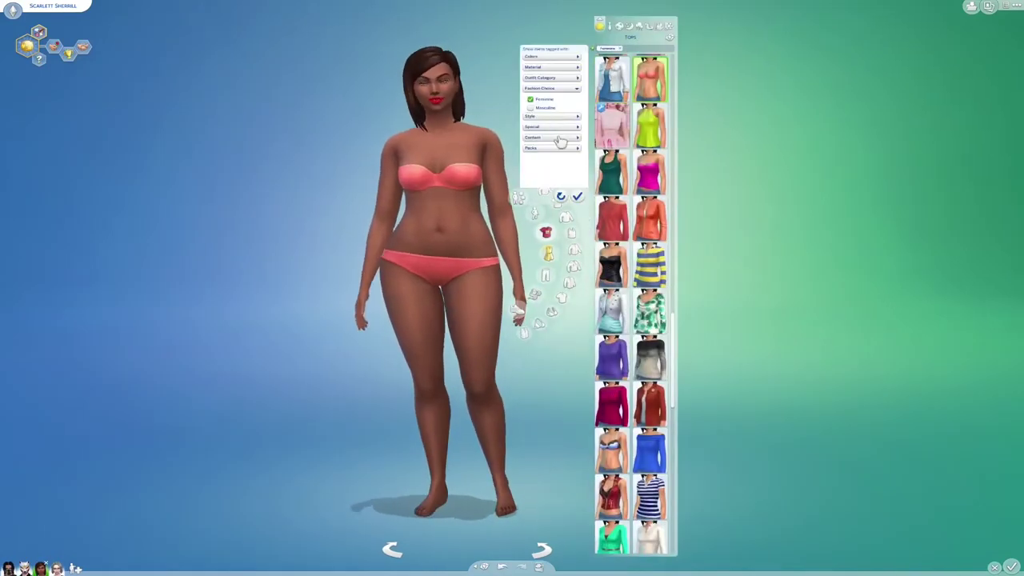
left_click(552, 138)
left_click(530, 174)
left_click(612, 78)
left_click(611, 108)
left_click(599, 113)
Step: Filter the bottoms to custom content and put light blue ripped jeans on the sim in the pink argyle top
left_click(546, 274)
left_click(593, 48)
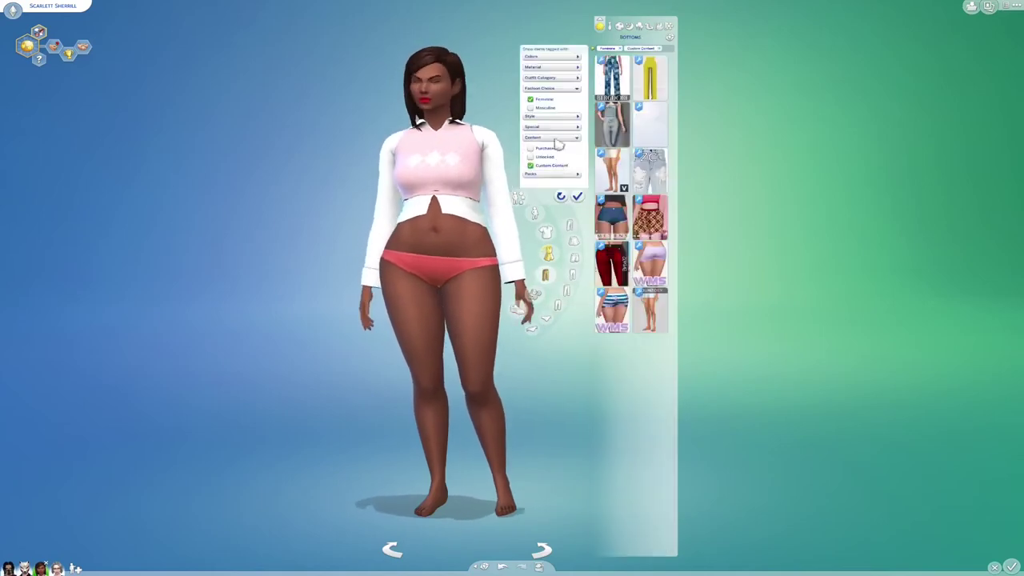
left_click(649, 170)
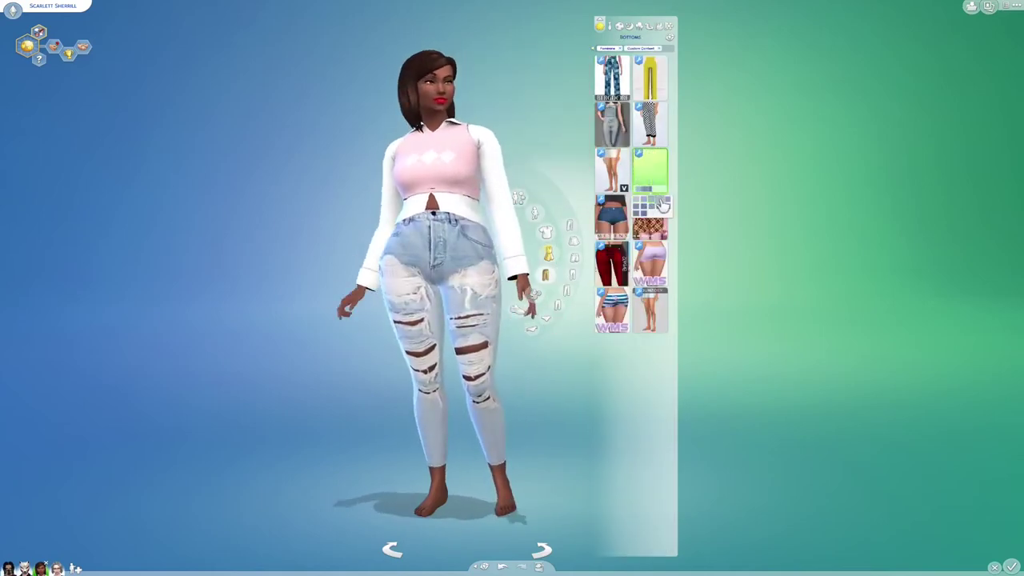
Step: Filter the shoes to custom content and put the chunky Tunayegit sneakers on the sim in ripped jeans
left_click(518, 310)
left_click(593, 48)
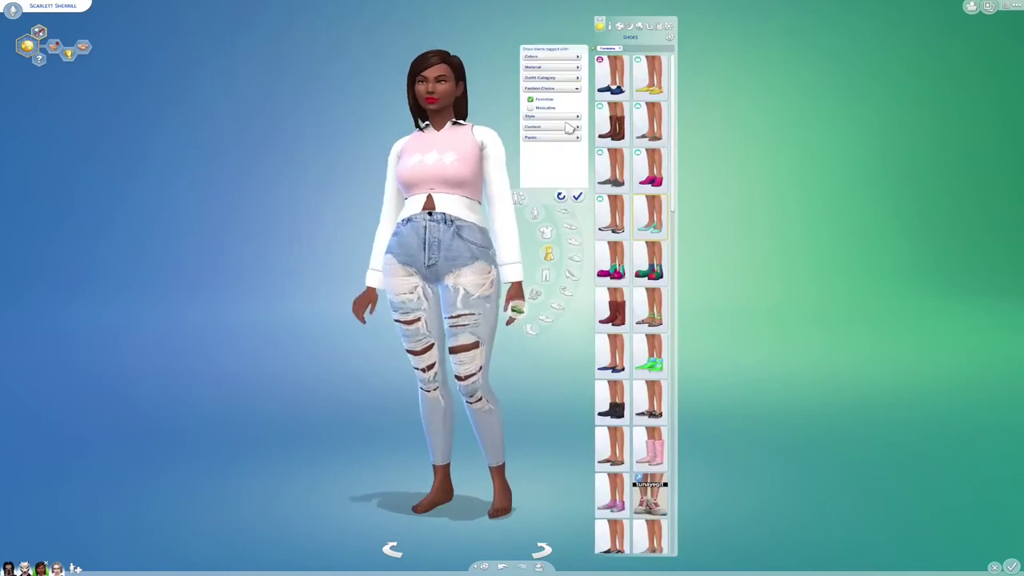
left_click(558, 127)
left_click(555, 138)
left_click(606, 81)
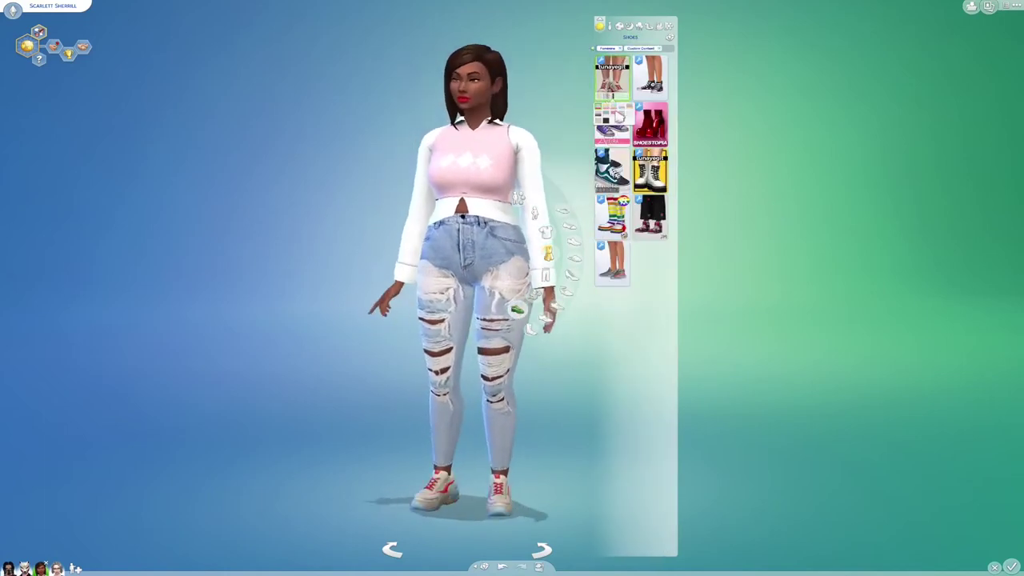
left_click(614, 113)
Step: Choose headwear and a hairstyle for the female sim in the pink argyle top
left_click(535, 292)
scroll(632, 419, "down", 1)
left_click(450, 107)
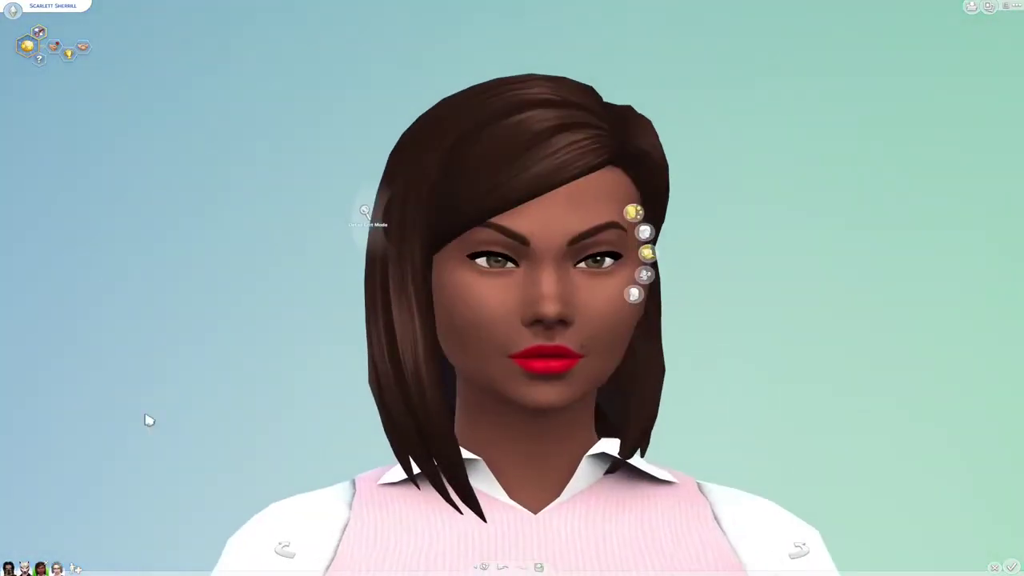
left_click(649, 255)
scroll(693, 337, "down", 4)
left_click(706, 375)
left_click(701, 399)
scroll(576, 240, "down", 2)
left_click(556, 231)
left_click(624, 112)
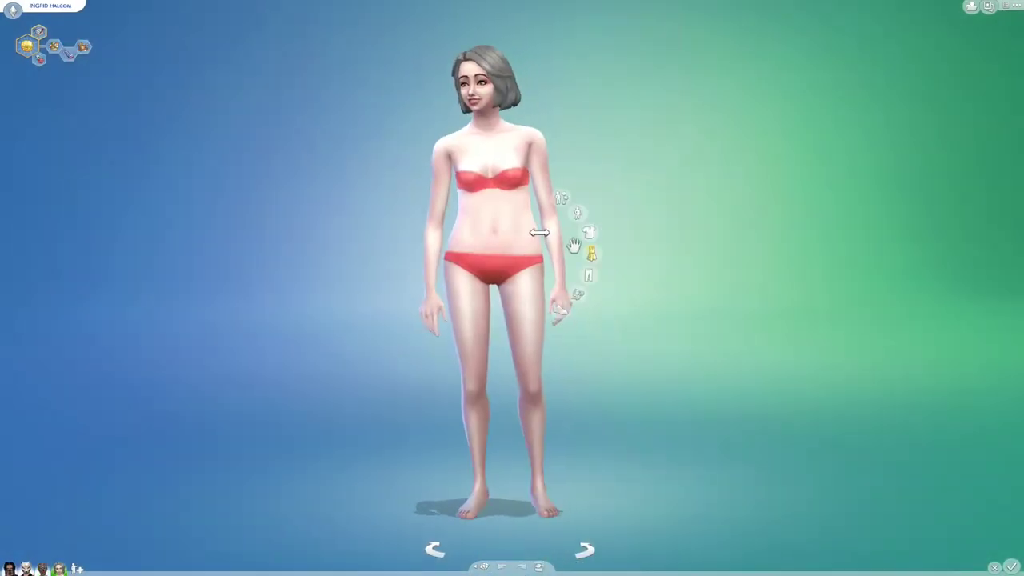
Step: Dress the grey-haired female sim in the full-body pink floral dress with a navy blue cardigan
left_click(550, 254)
left_click(550, 255)
scroll(646, 360, "down", 5)
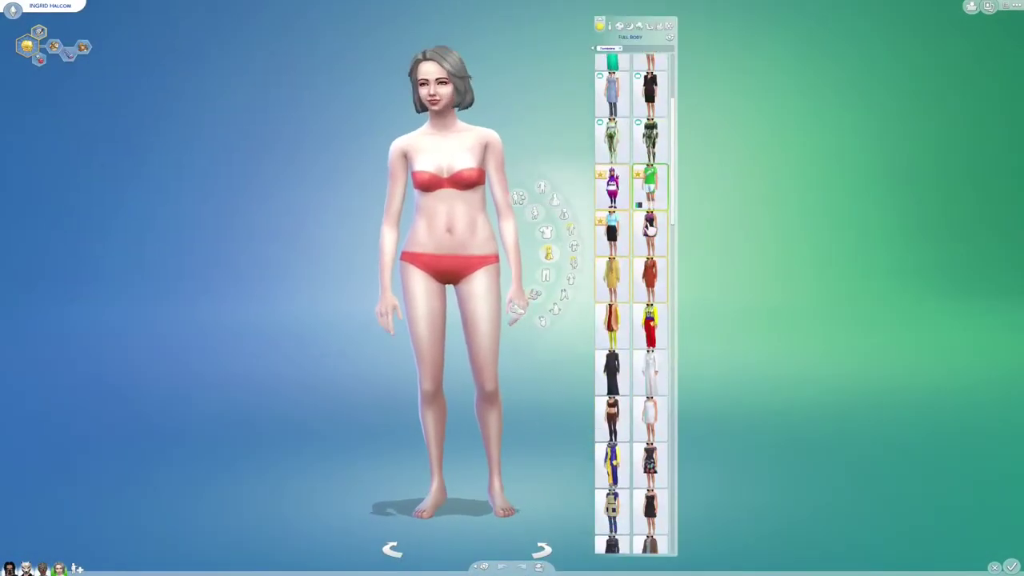
left_click(648, 364)
left_click(646, 507)
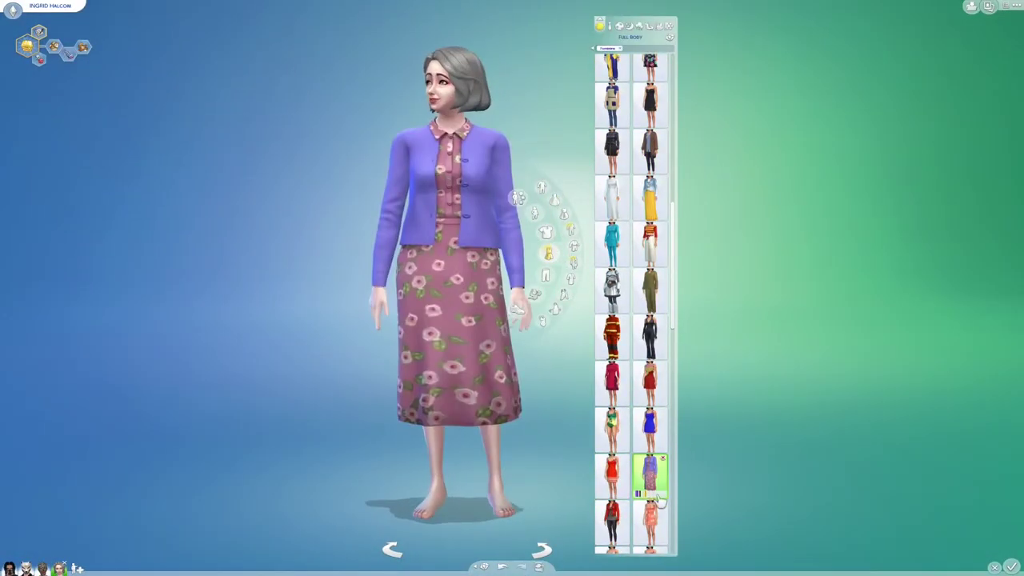
Step: Put blue open-toe heels on the grey-haired sim in the floral dress
left_click(500, 509)
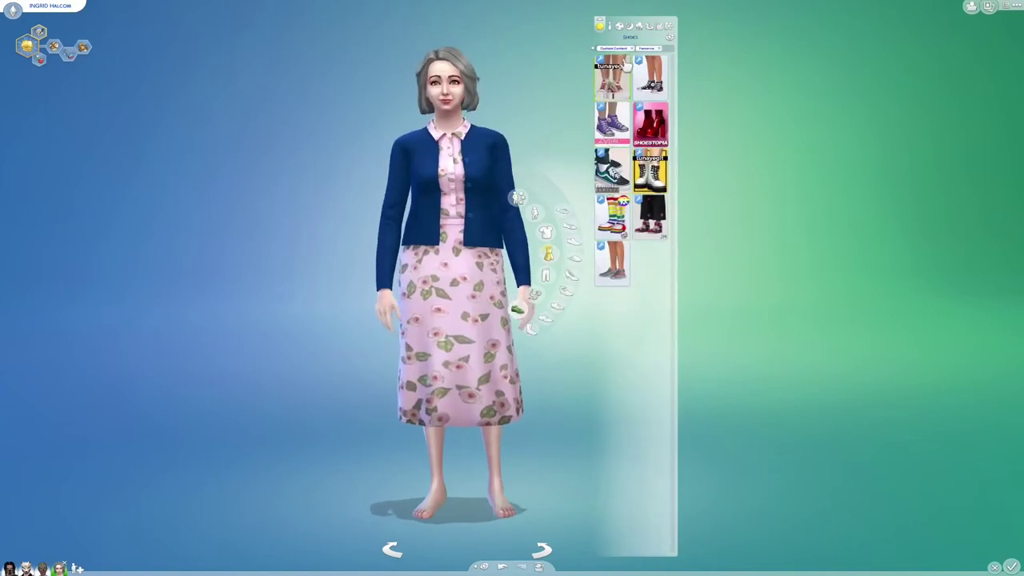
left_click(571, 274)
left_click(650, 268)
left_click(649, 185)
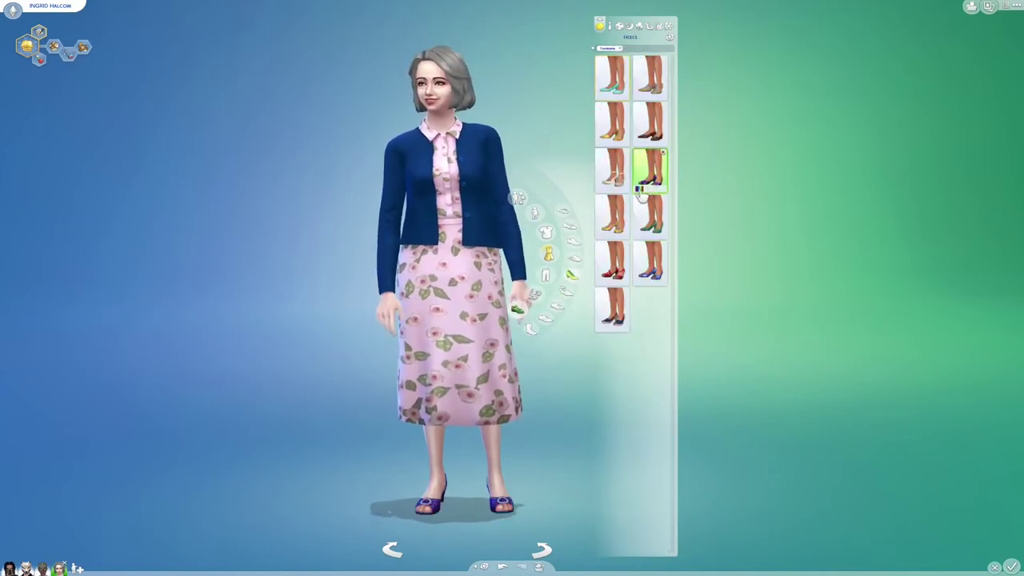
Step: Give the grey-haired sim a brown walking cane and add ring accessories to her hands
left_click(535, 294)
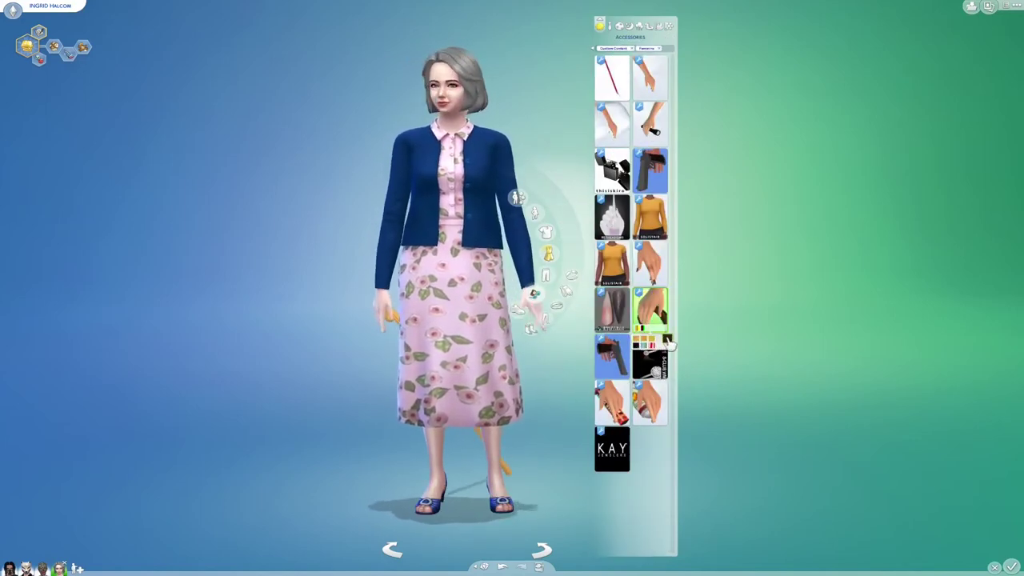
left_click(631, 48)
left_click(650, 79)
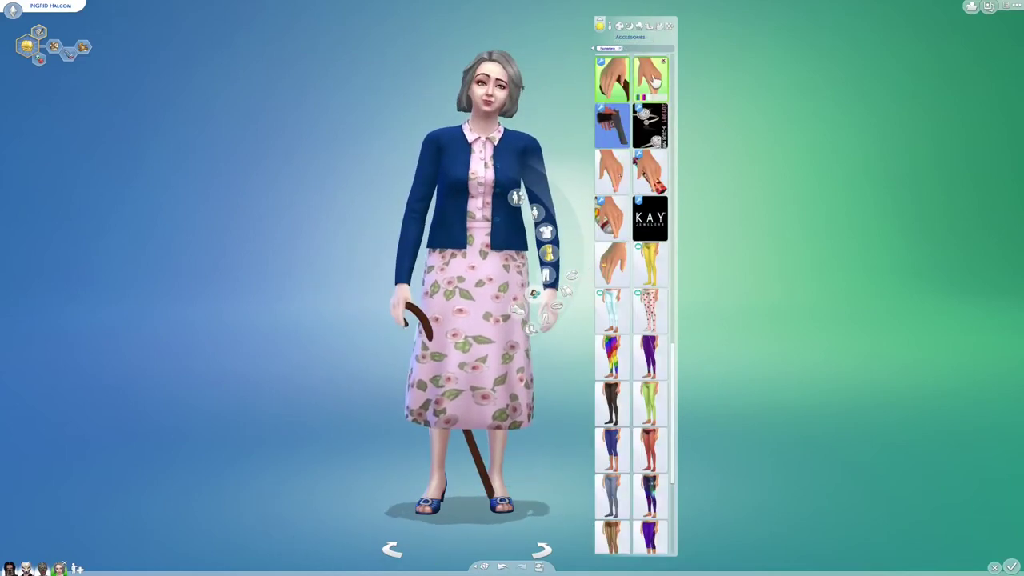
scroll(627, 239, "down", 1)
left_click(628, 233)
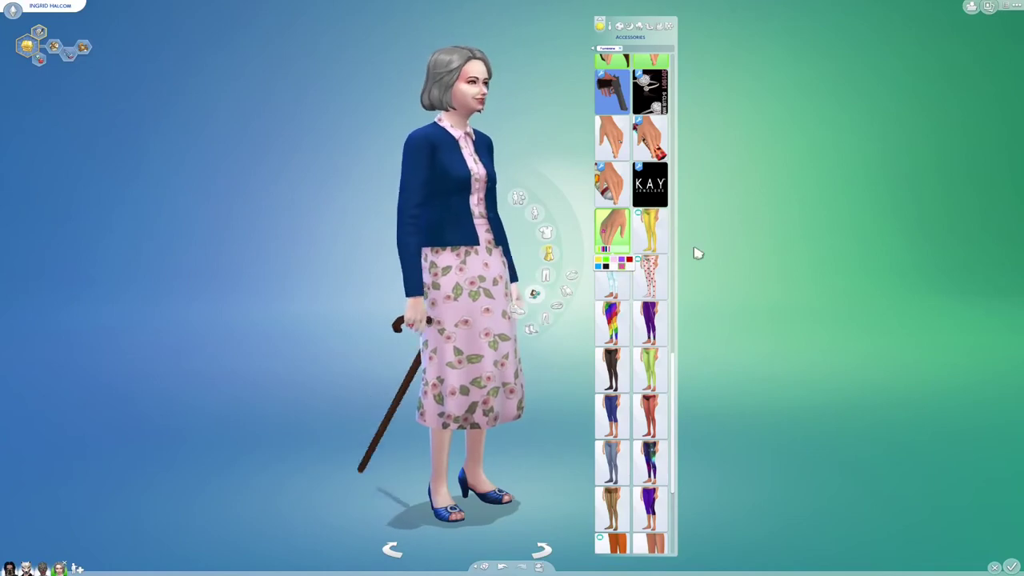
scroll(629, 346, "up", 2)
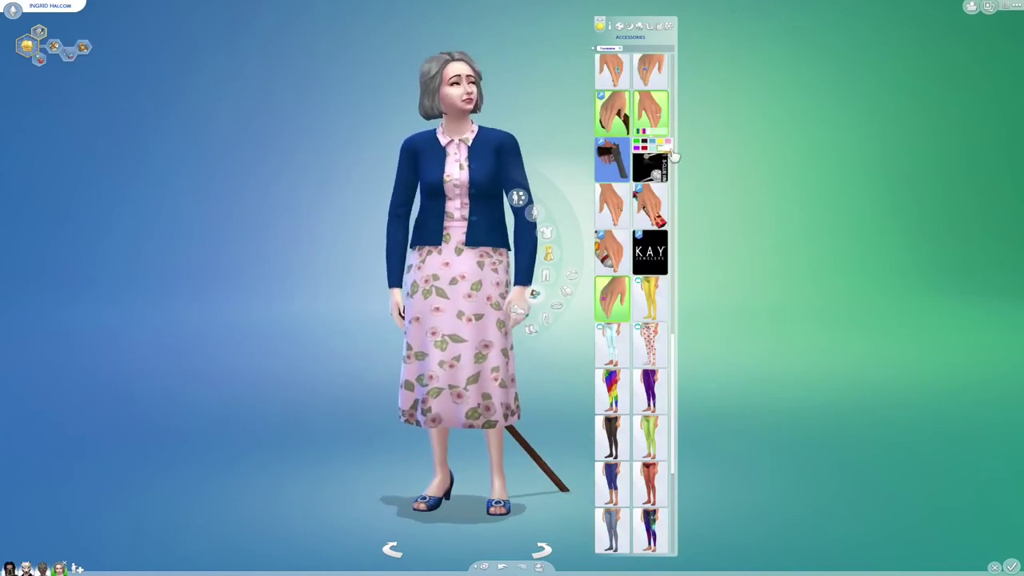
Step: Add black rectangular-framed glasses to the grey-haired sim in the floral dress
left_click(478, 86)
left_click(644, 274)
left_click(626, 281)
left_click(704, 228)
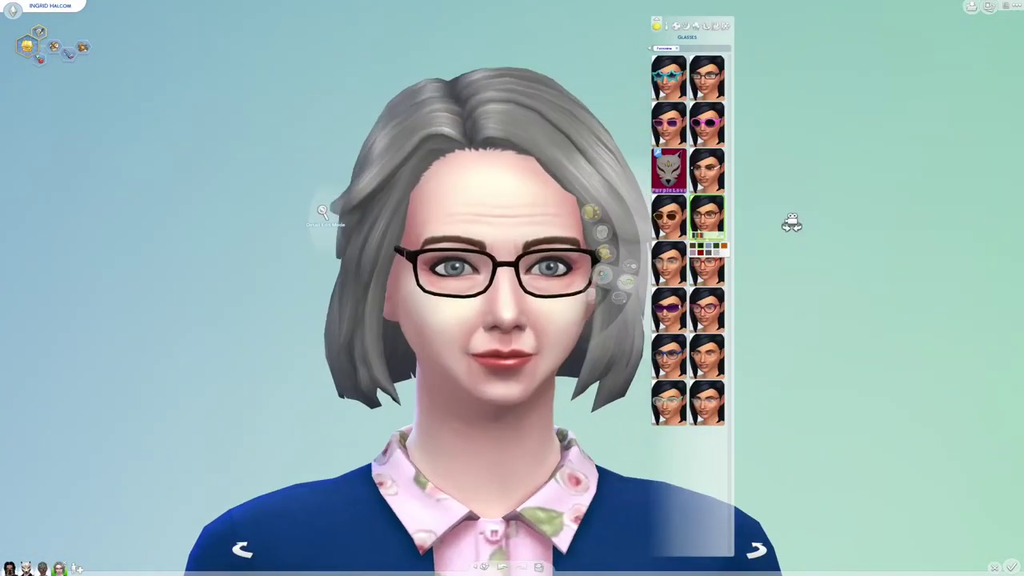
left_click(630, 265)
scroll(791, 264, "down", 2)
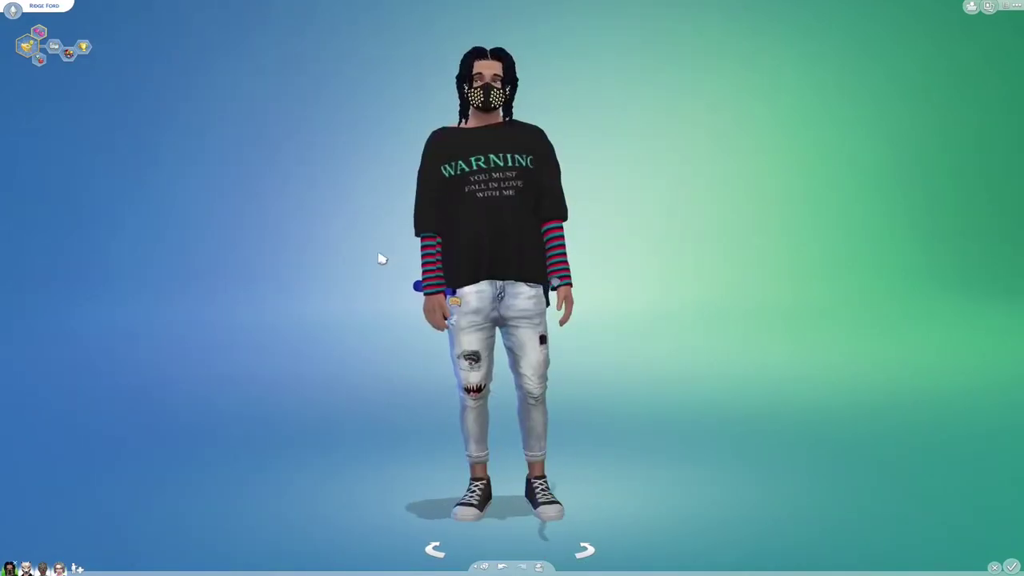
Step: Review the finished outfits of the masked braided sim, the leopard-masked sim and the grey-haired sim in the floral dress
left_click_drag(362, 256, 362, 255)
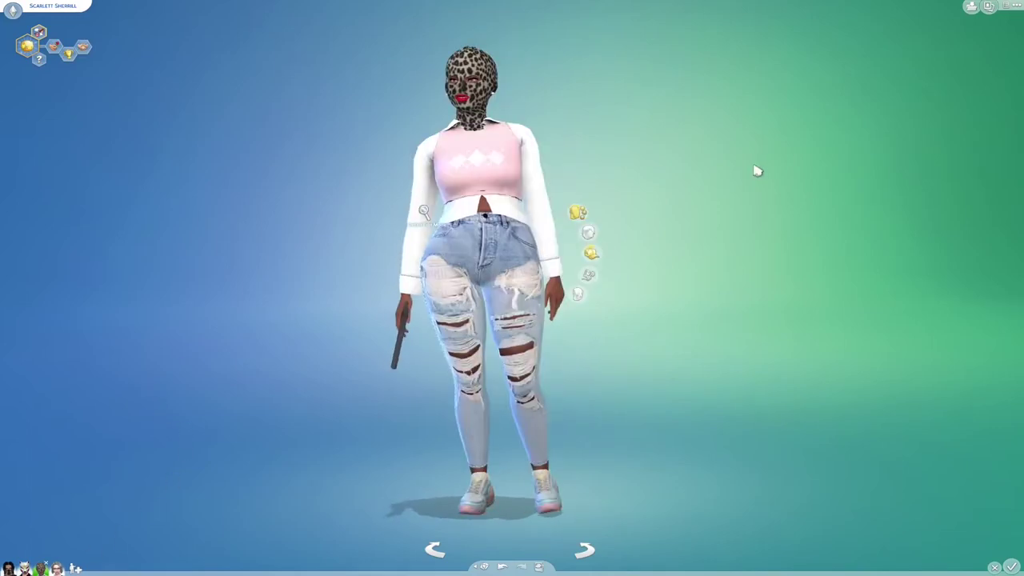
left_click_drag(727, 173, 727, 173)
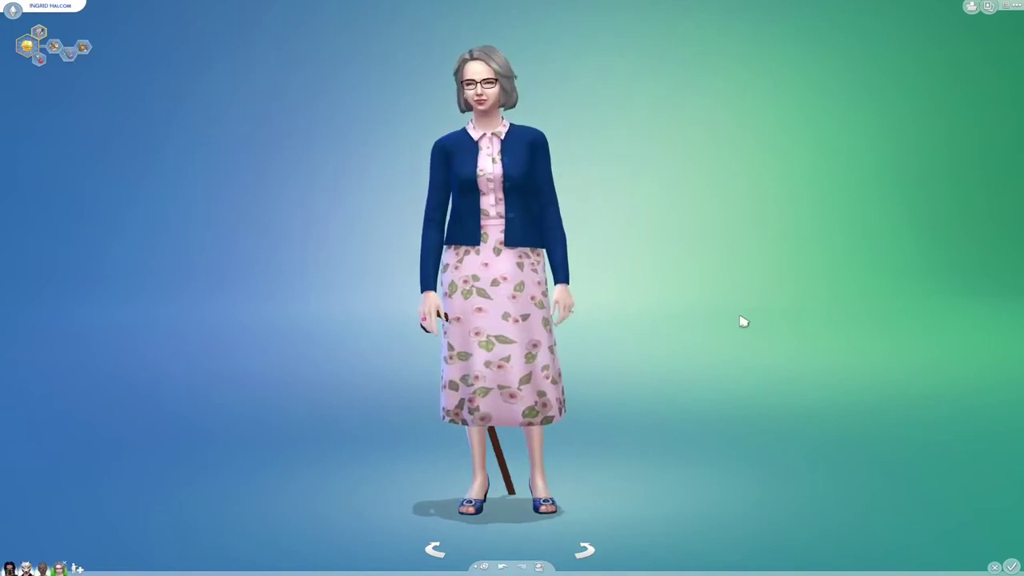
left_click_drag(740, 317, 738, 320)
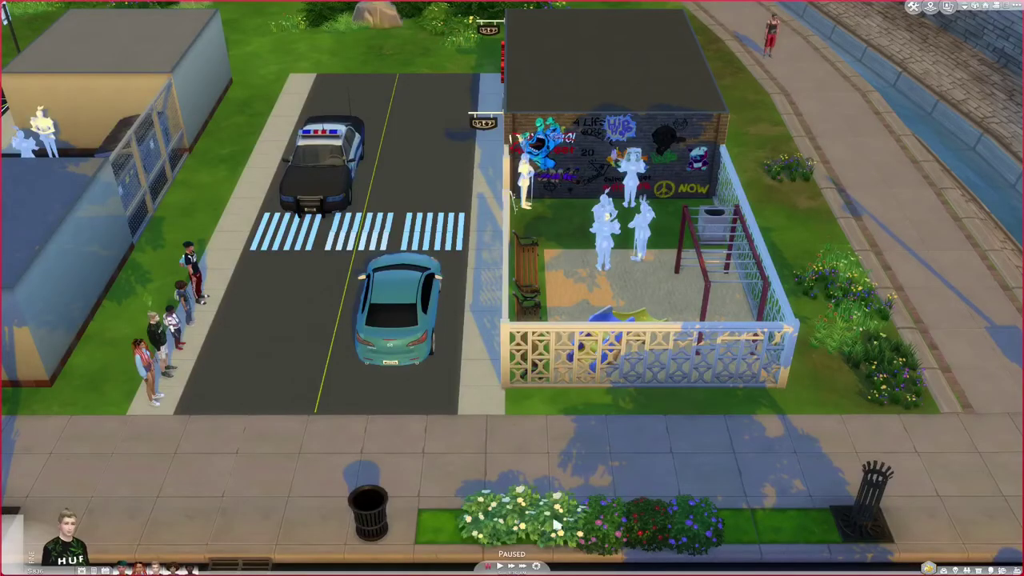
Step: Examine the street set with its parked cars, fenced playground, pose statues and graffiti-covered brick wall
scroll(596, 420, "up", 2)
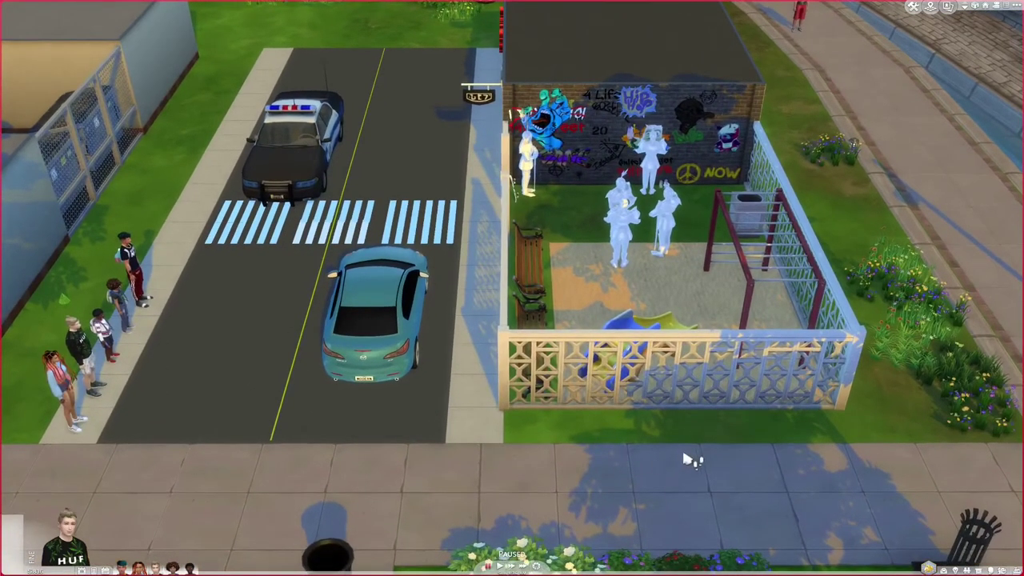
middle_click(685, 454)
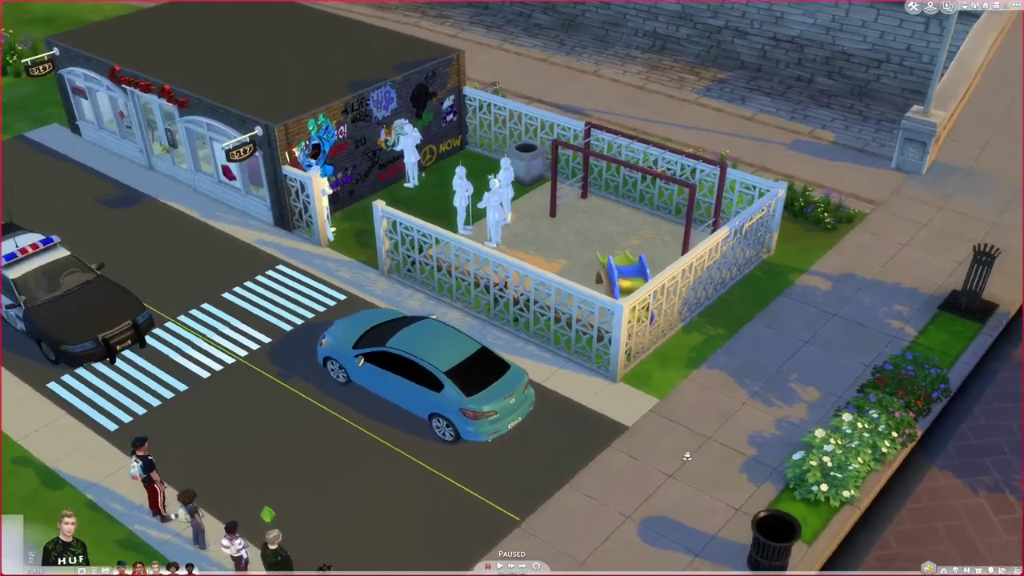
left_click_drag(687, 456, 783, 466)
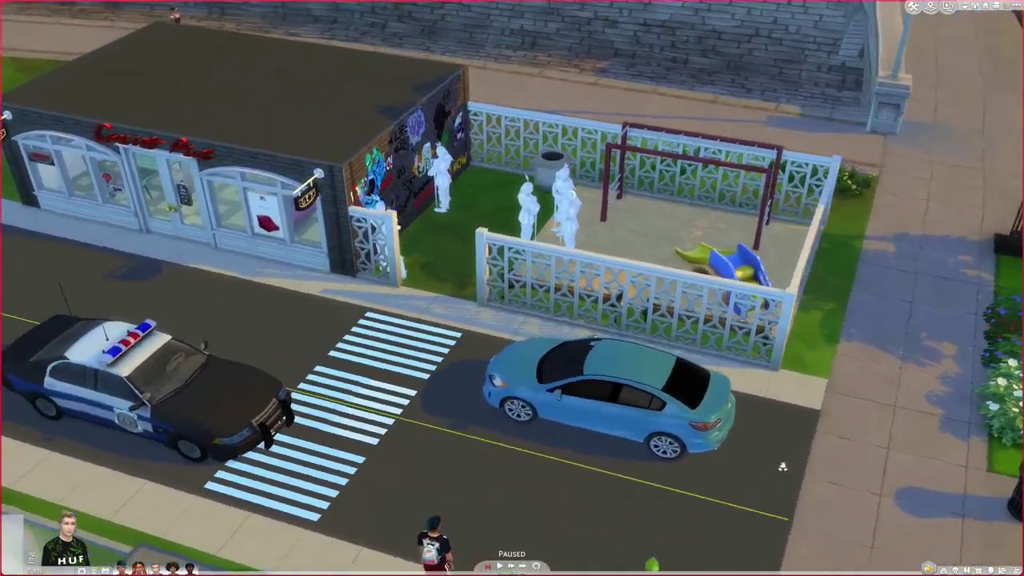
key("e")
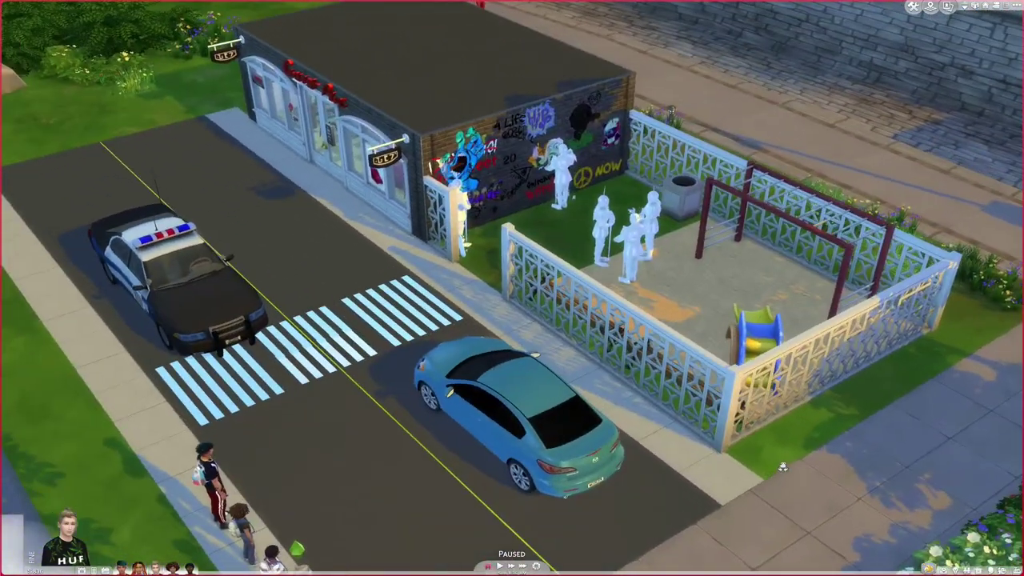
left_click_drag(799, 444, 636, 520)
scroll(612, 500, "up", 4)
left_click_drag(571, 455, 516, 363)
scroll(383, 272, "up", 2)
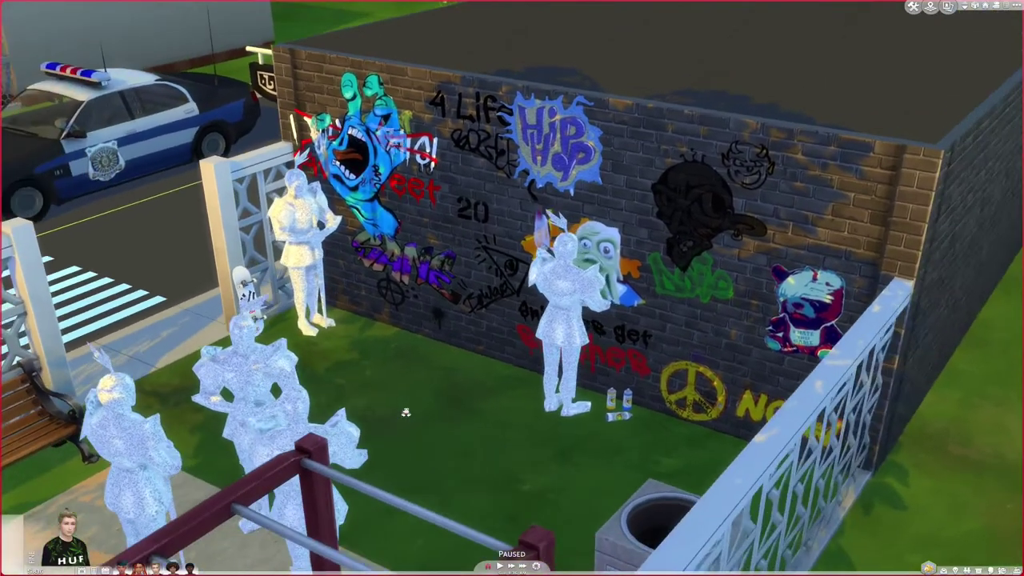
left_click_drag(405, 412, 416, 270)
scroll(347, 411, "down", 3)
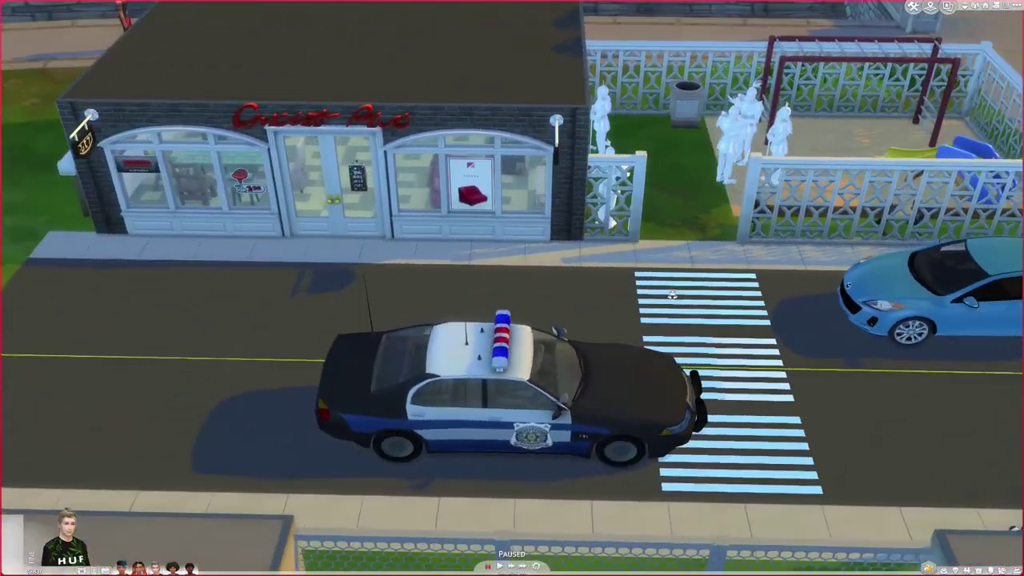
Step: Inspect the furniture shop's storefront, then its furnished interior with the roof hidden and the walls lowered
scroll(264, 324, "up", 2)
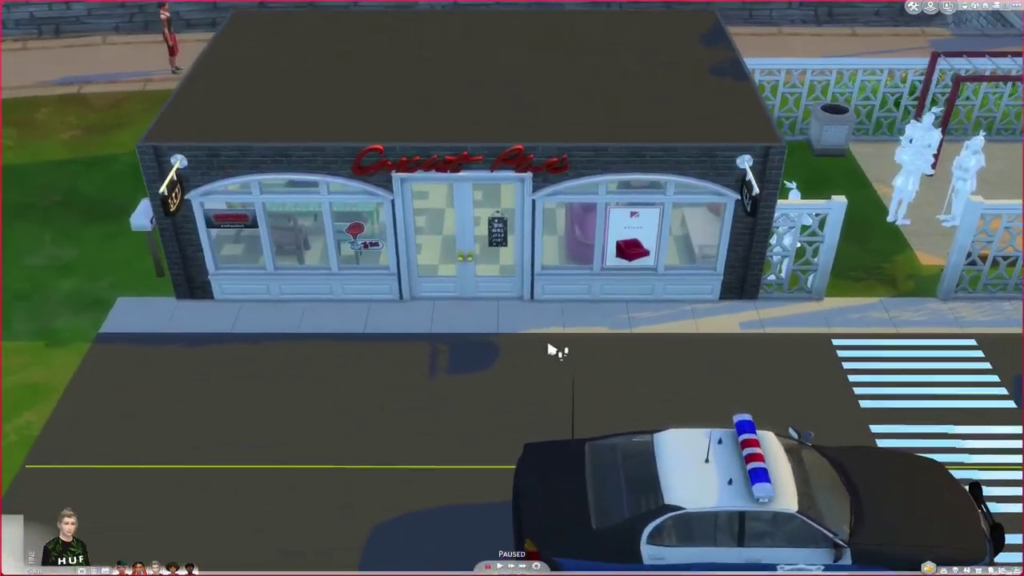
scroll(551, 349, "up", 2)
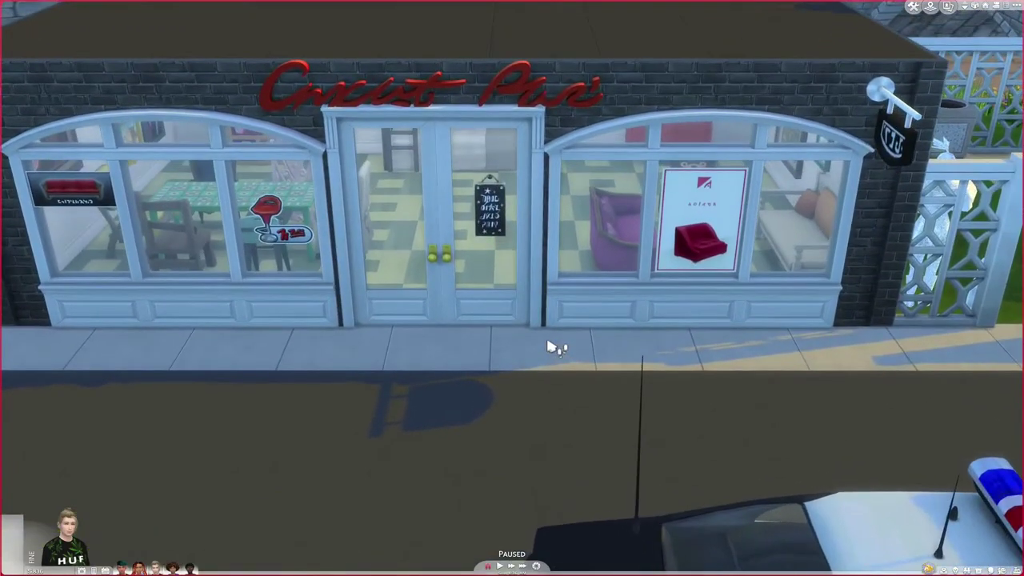
scroll(551, 349, "up", 1)
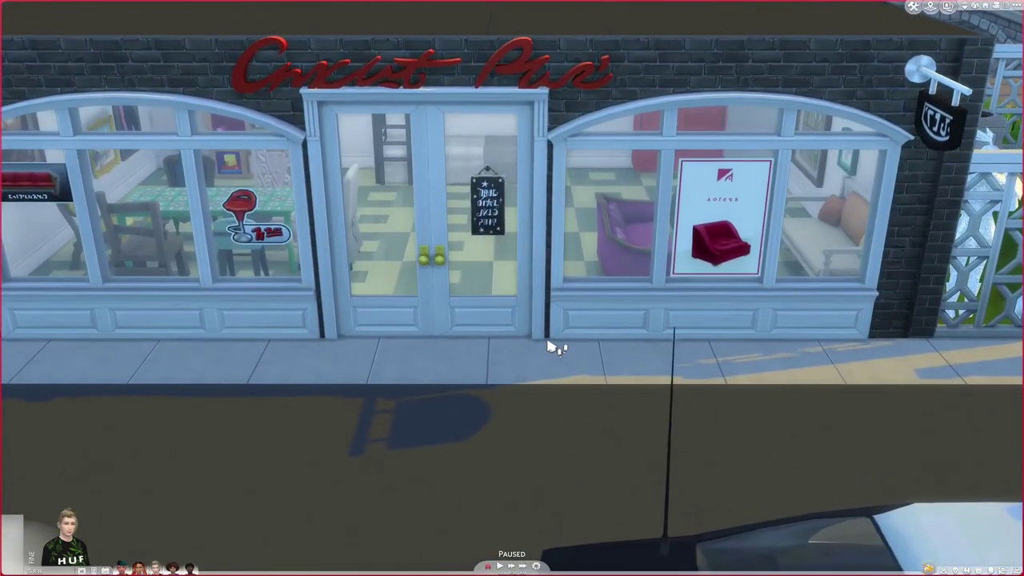
scroll(551, 350, "down", 3)
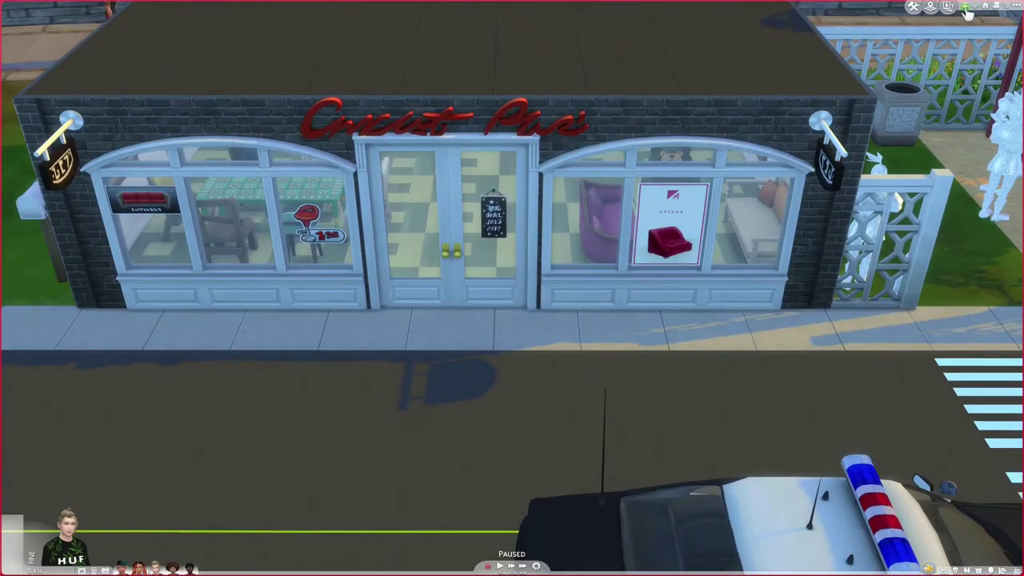
scroll(494, 343, "up", 4)
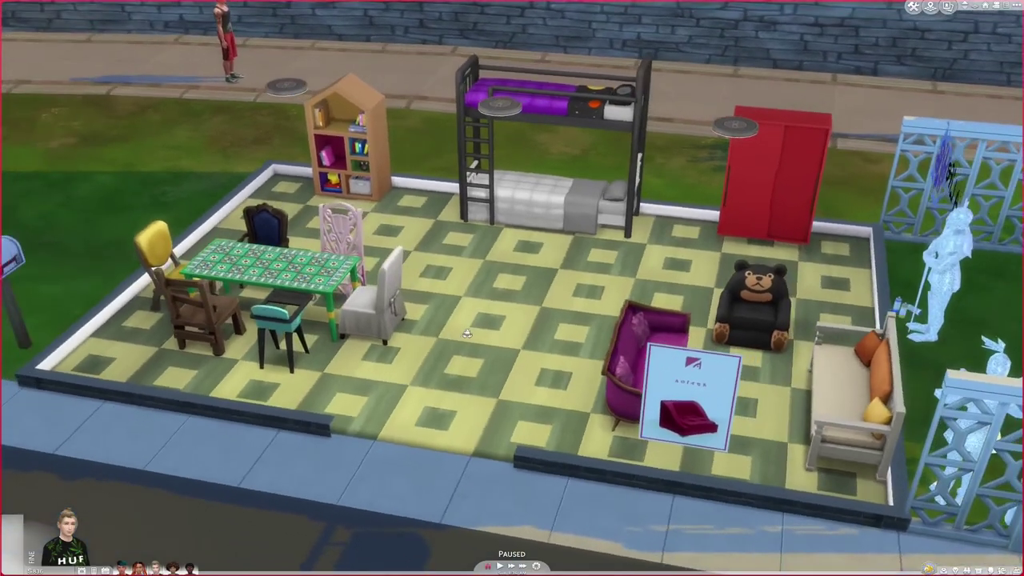
key("period")
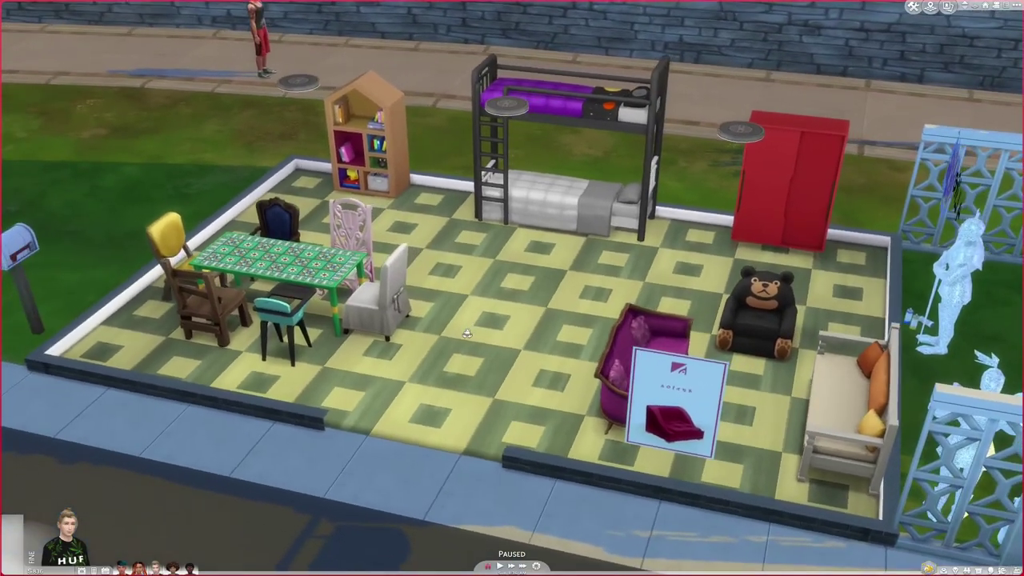
key("q")
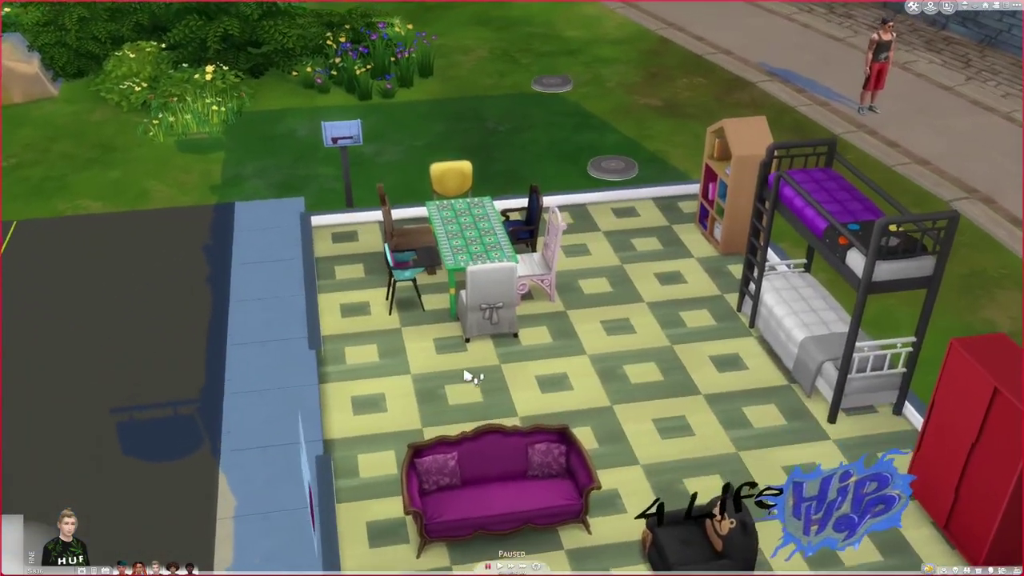
key("period")
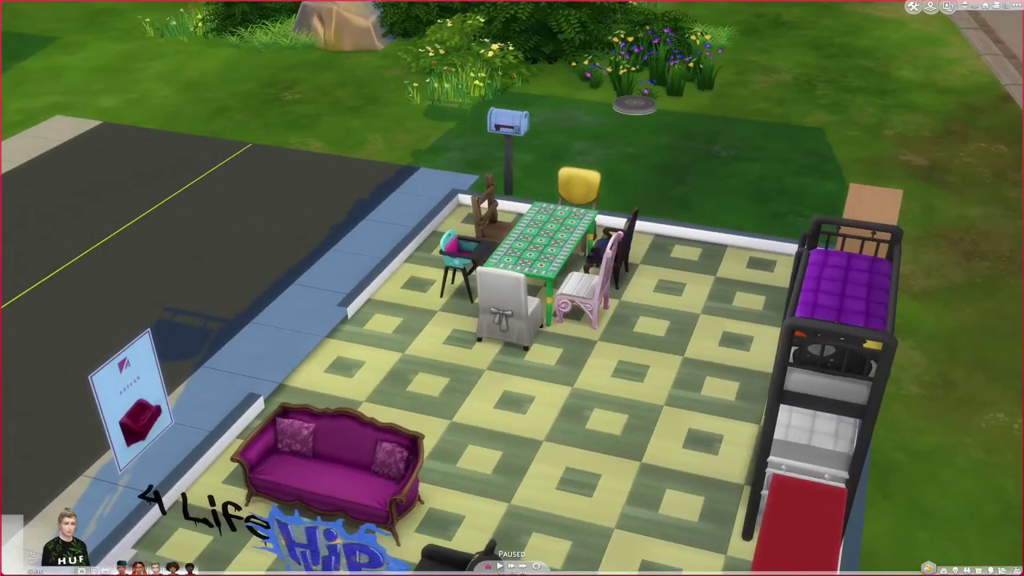
Step: Switch the furniture shop to cutaway walls and inspect its wall art, dining set, bunk bed and sofas from several sides
left_click(976, 5)
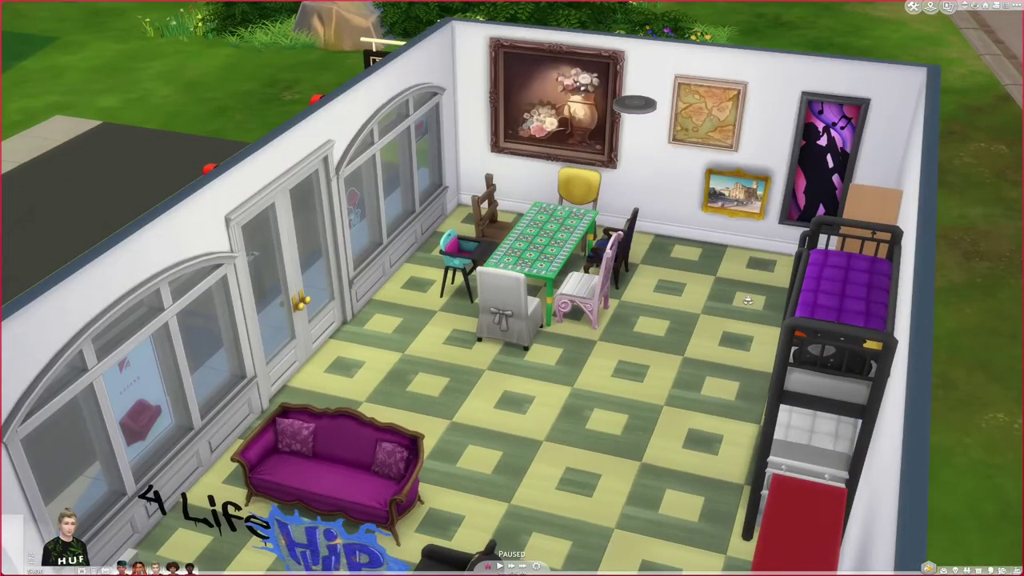
key("q")
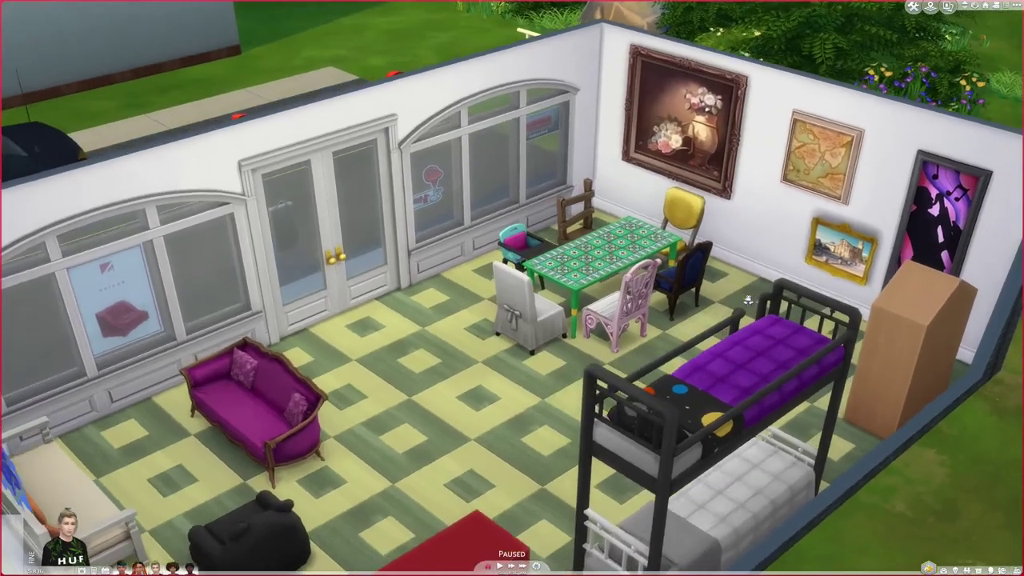
key("q")
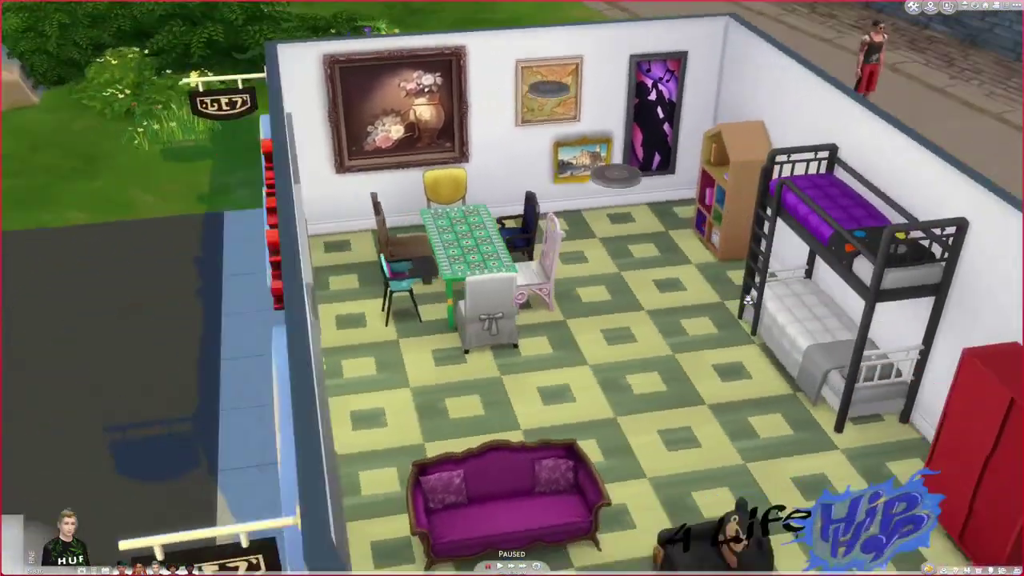
key("period")
key("period")
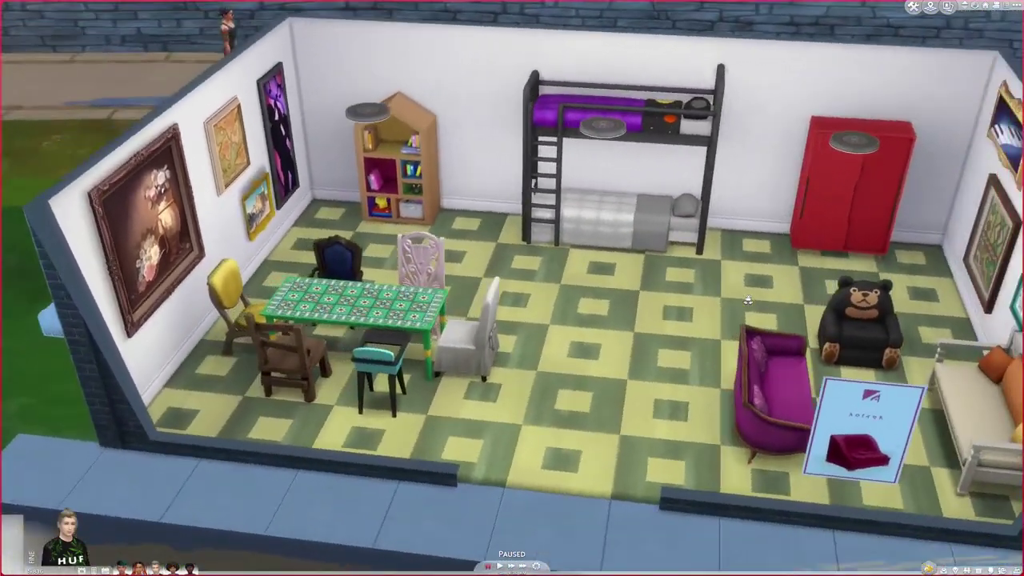
key("period")
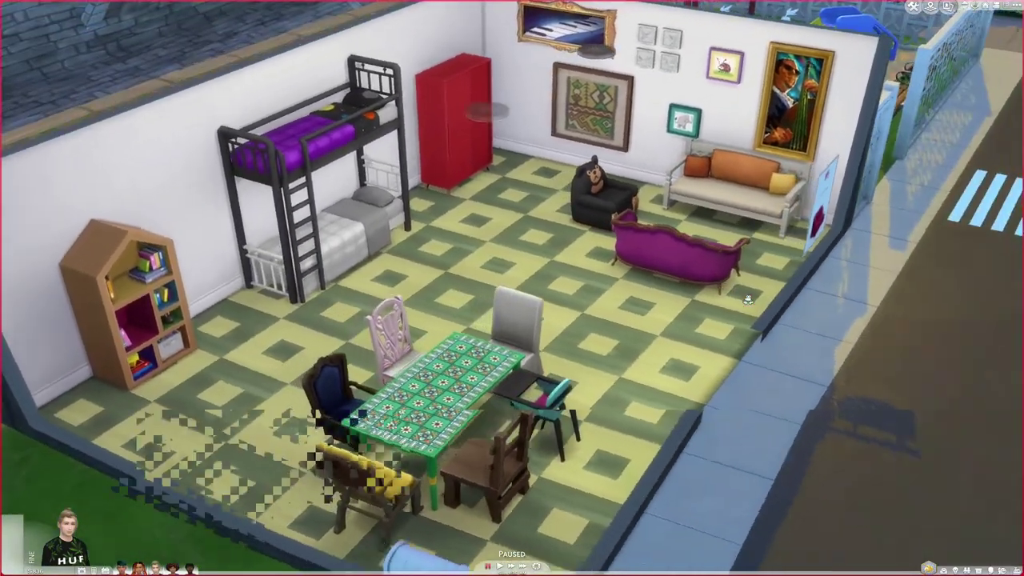
key("comma")
scroll(752, 296, "down", 2)
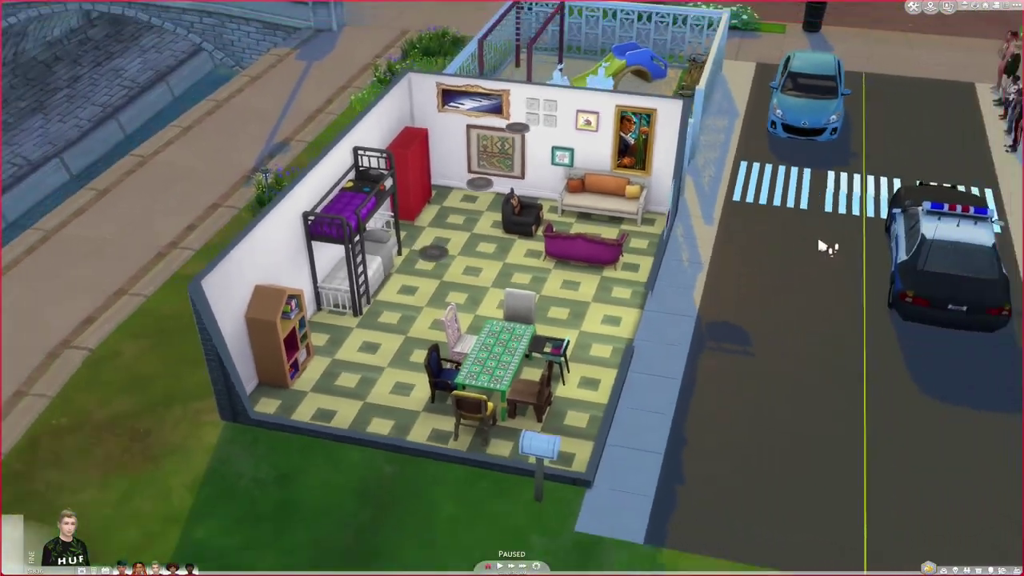
scroll(819, 244, "down", 2)
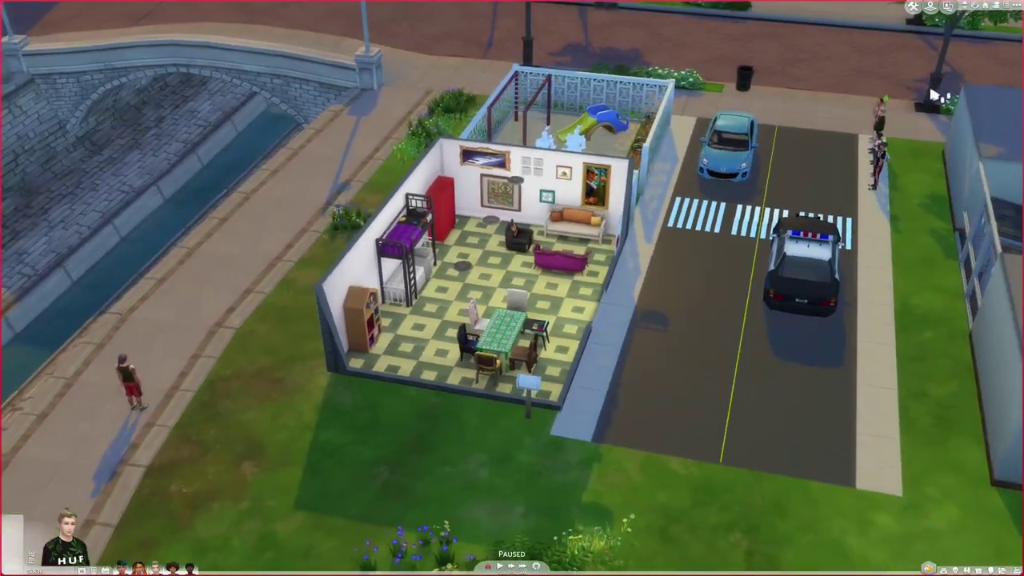
Step: Show the furniture shop's roof again and survey the shop, playground, street and lined-up sims from all sides
left_click(969, 8)
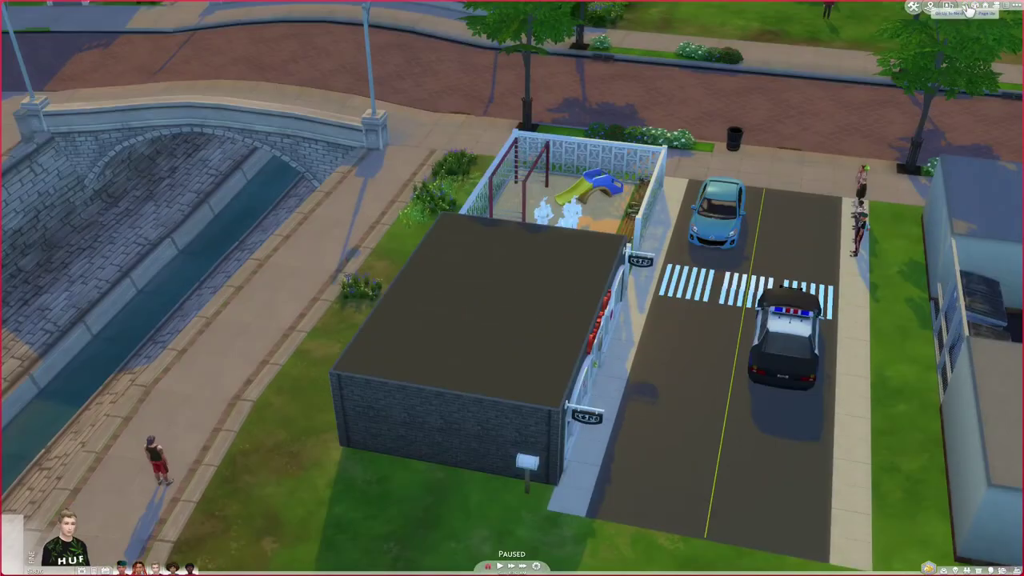
middle_click(704, 365)
key("e")
key("e")
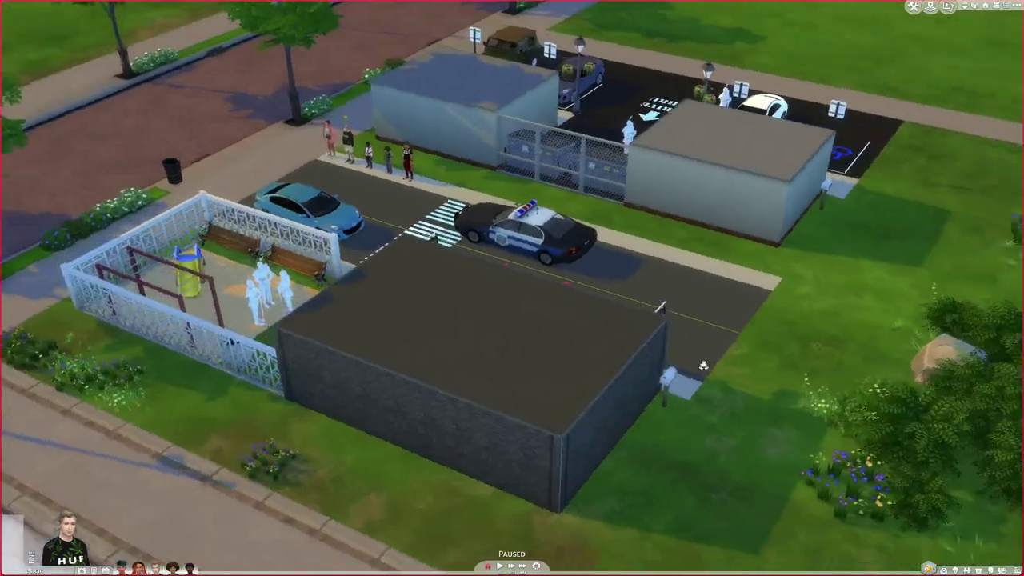
key("e")
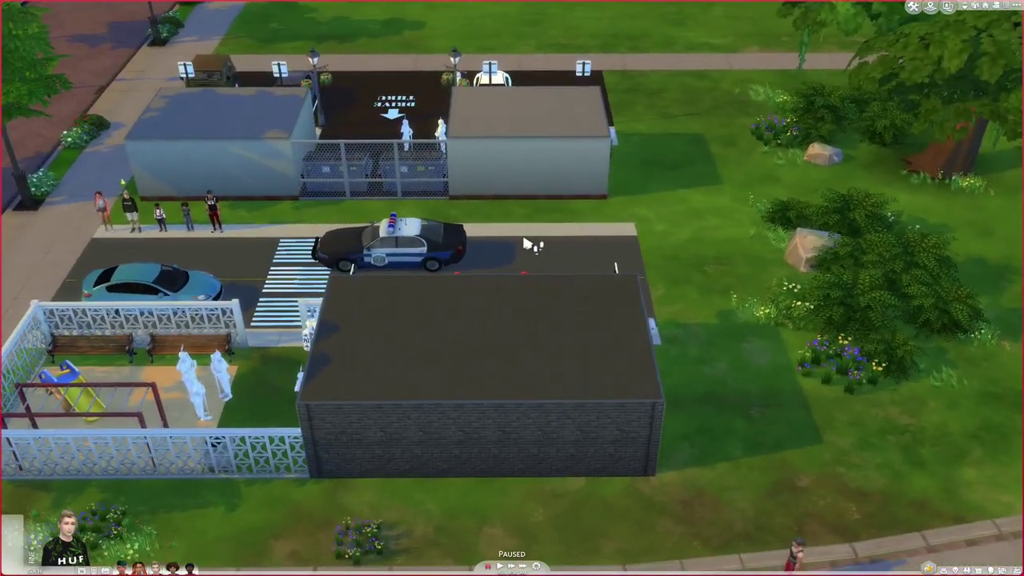
key("a")
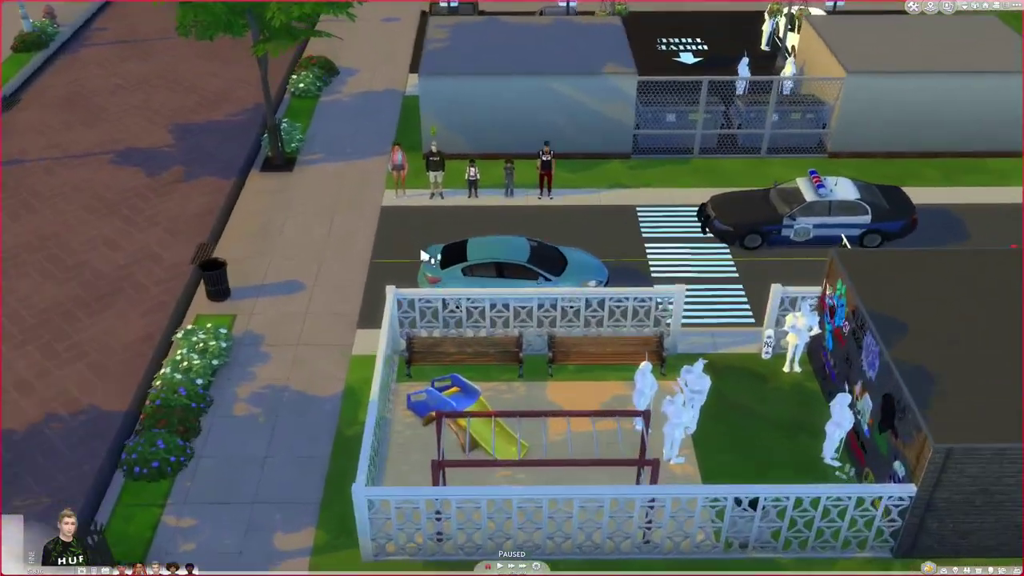
scroll(423, 256, "up", 2)
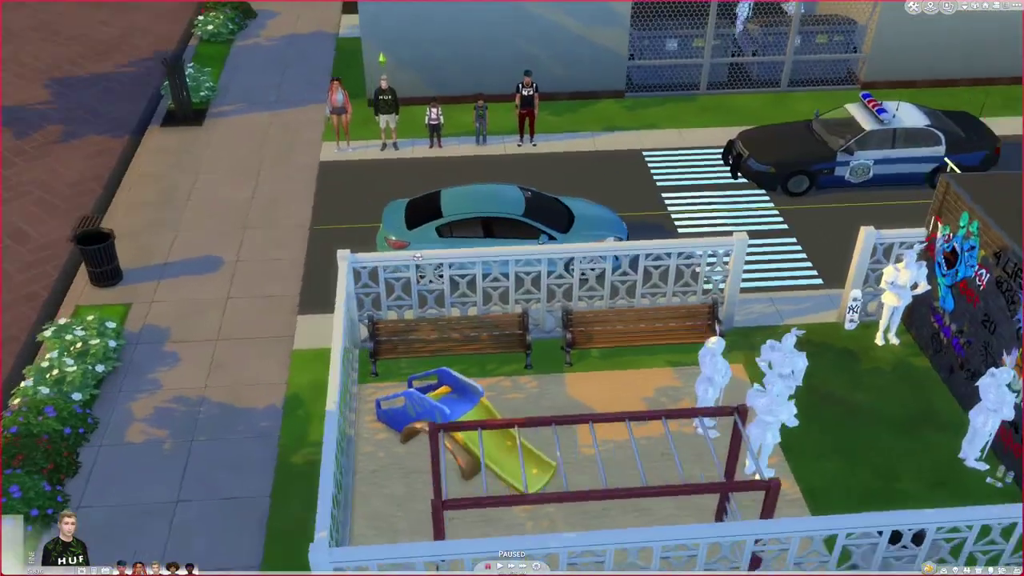
key("e")
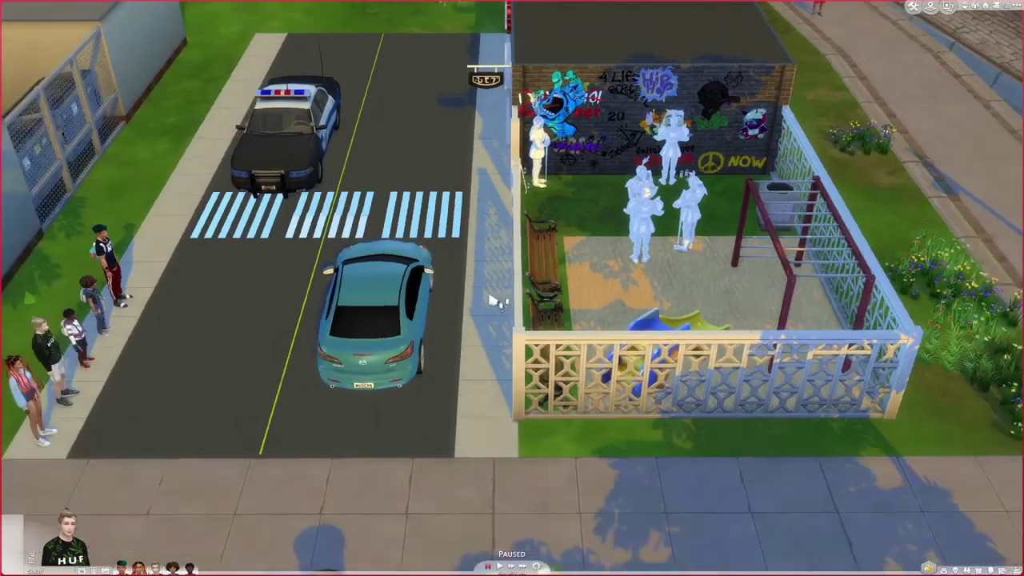
Step: Examine the drive-thru parking lot with its parked vehicles, four lined-up sims, pose statues and two roofless shops
scroll(630, 285, "down", 2)
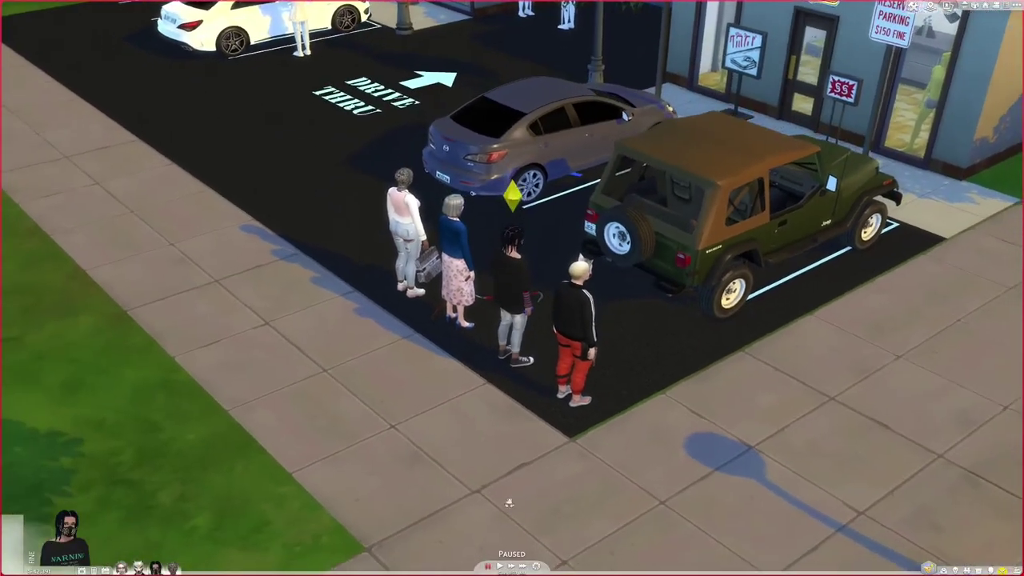
left_click_drag(509, 503, 508, 502)
scroll(544, 496, "down", 2)
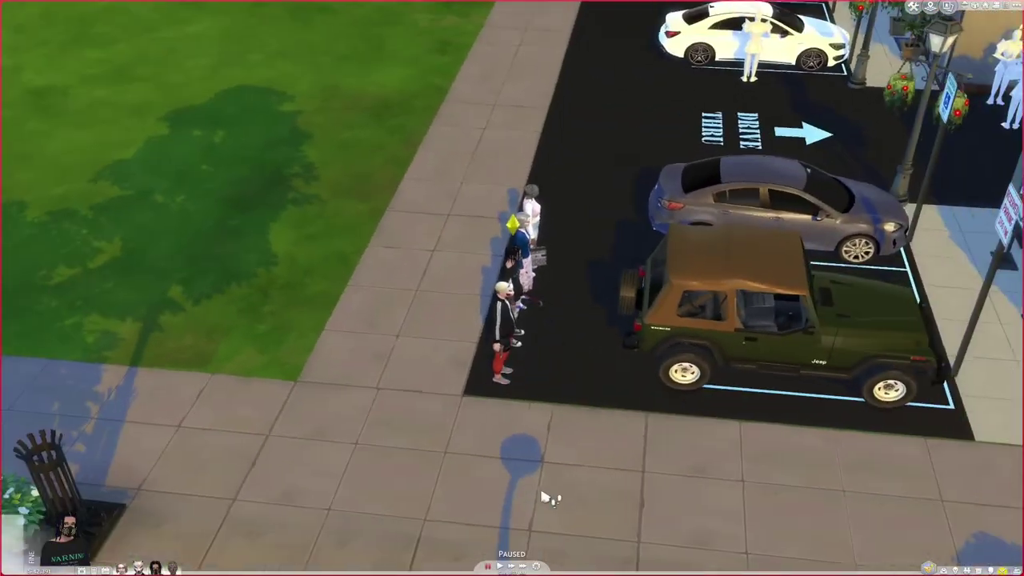
key("d")
scroll(467, 463, "down", 1)
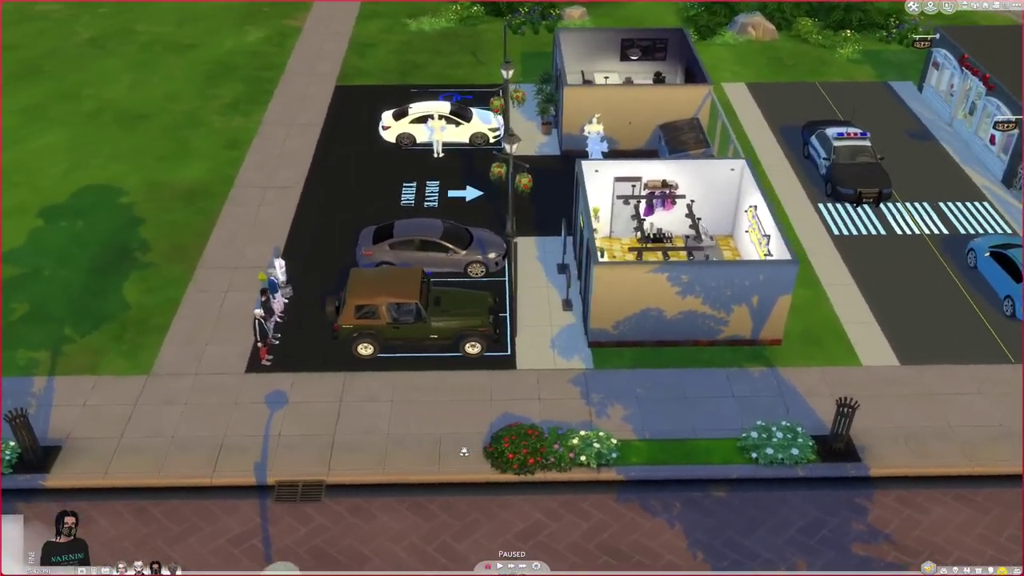
scroll(464, 452, "up", 2)
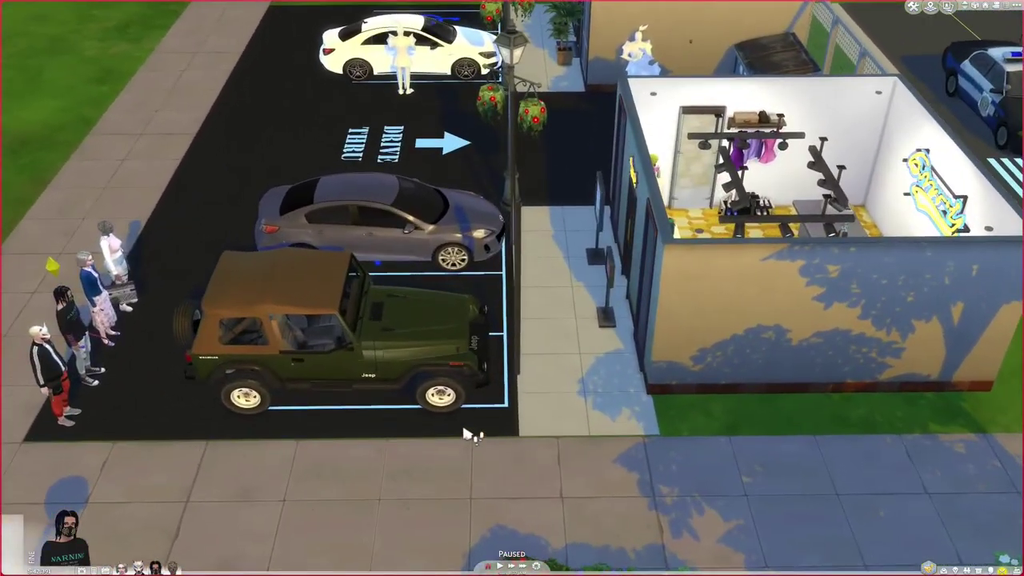
scroll(472, 429, "down", 2)
left_click_drag(489, 422, 468, 417)
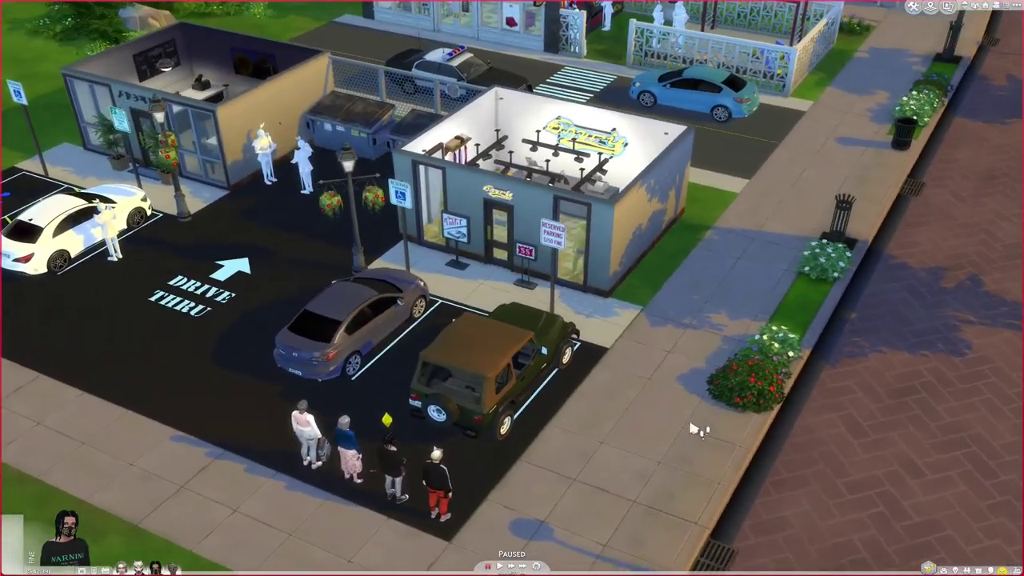
Step: Survey the drive-thru parking lot with the roofs shown, then the small eatery's front and the white car beside it
left_click_drag(640, 420, 814, 418)
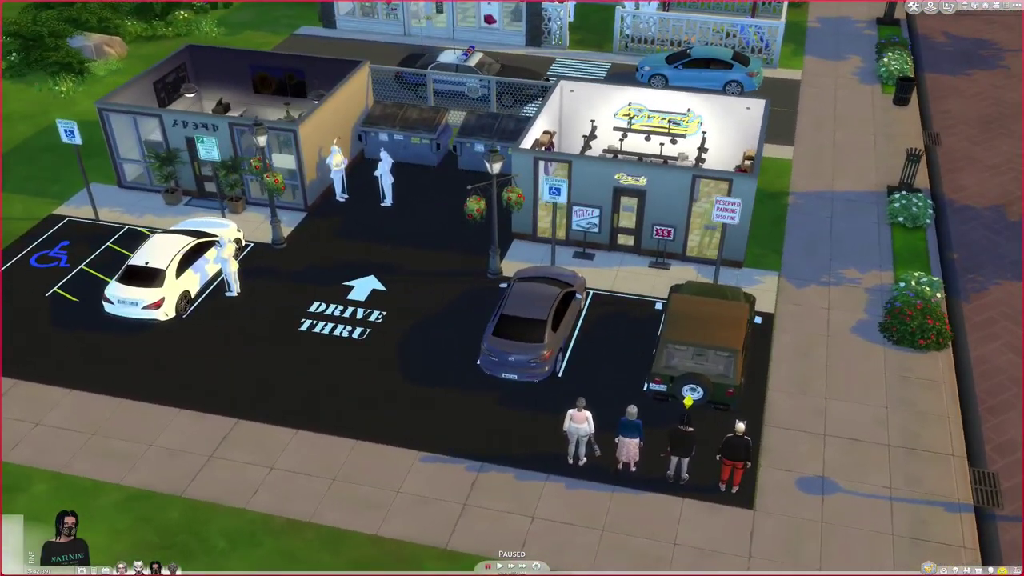
left_click_drag(834, 309, 818, 308)
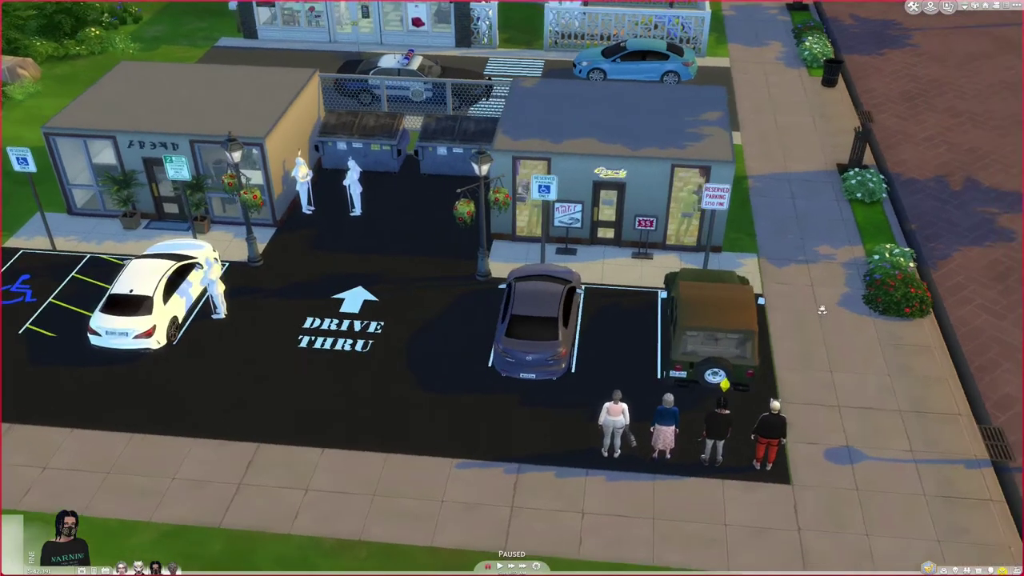
key("a")
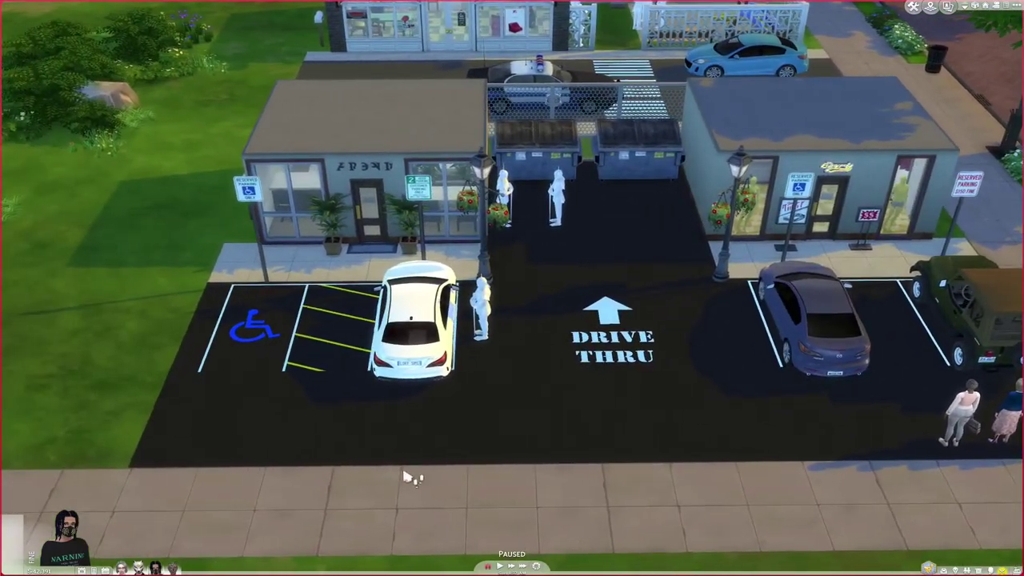
scroll(412, 478, "up", 4)
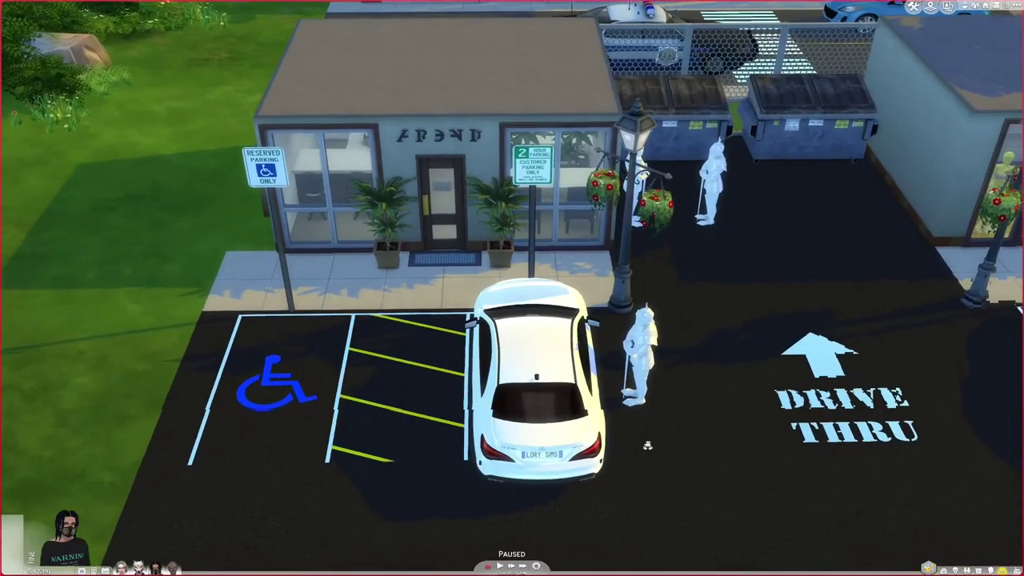
left_click_drag(648, 444, 653, 451)
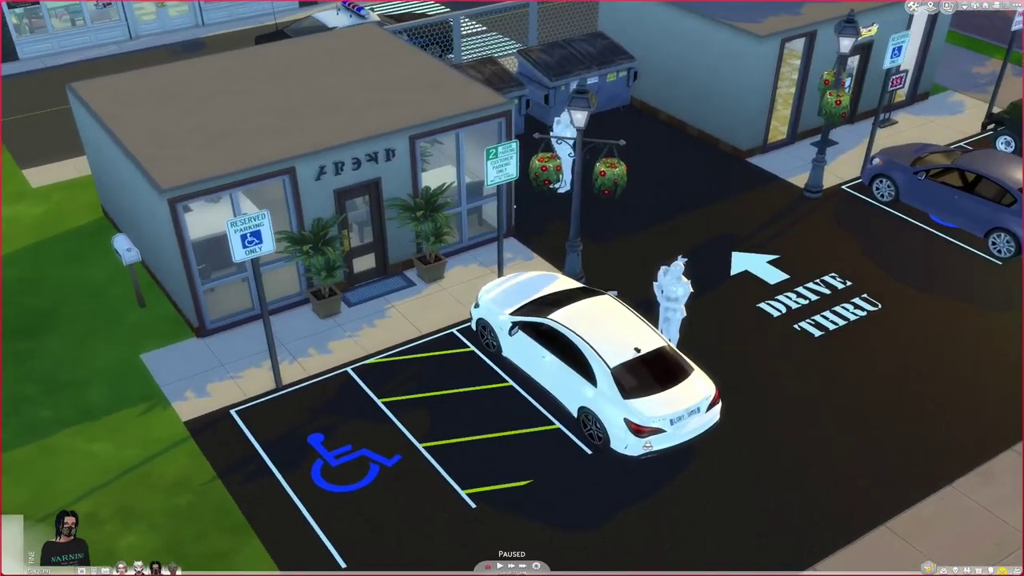
left_click_drag(451, 407, 503, 428)
key("w")
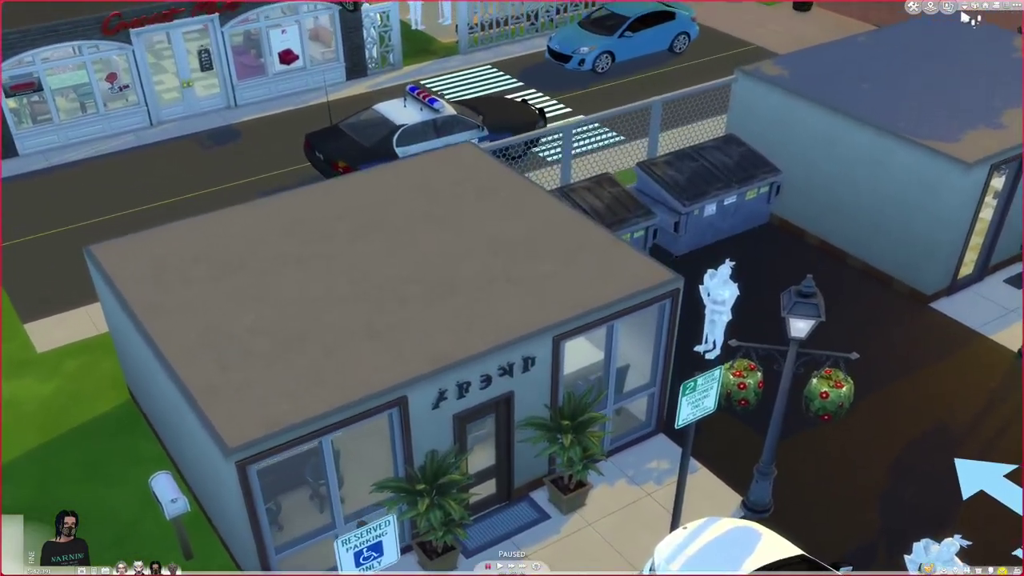
Step: Hide the eatery's roof, lower its walls, and inspect the counter, tables, chairs and potted palms from several sides
left_click(964, 9)
key("s")
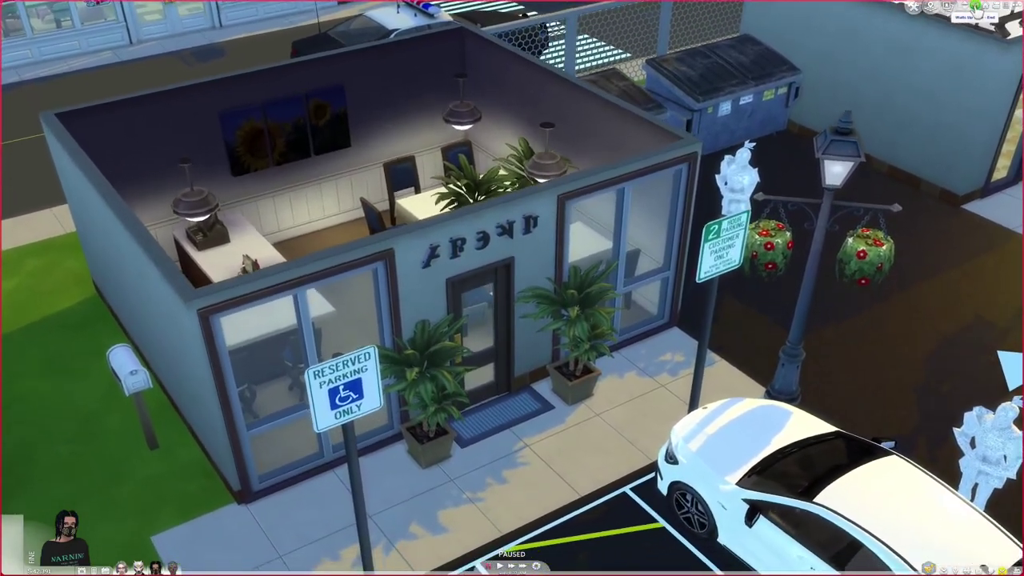
left_click(974, 7)
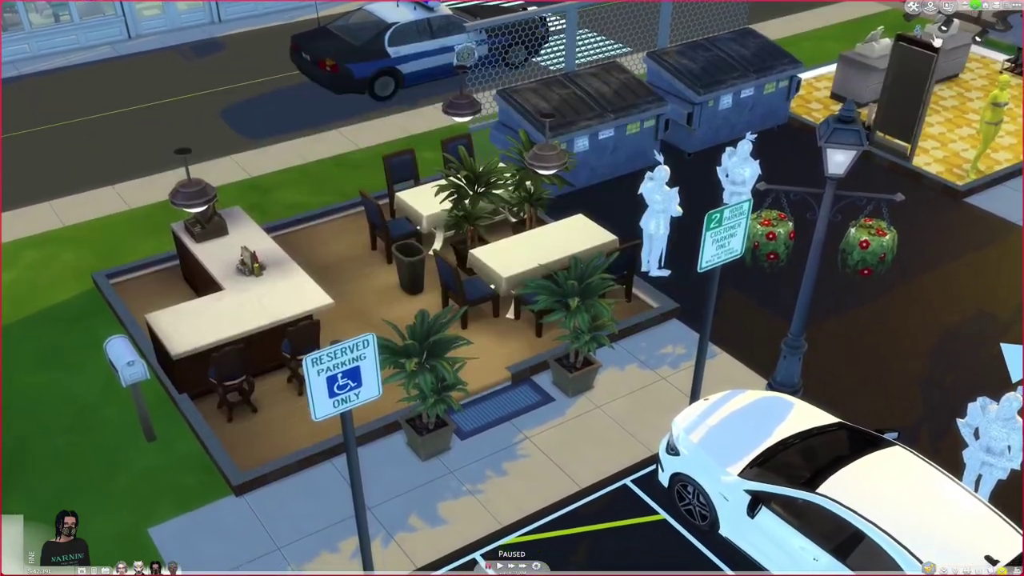
key("a")
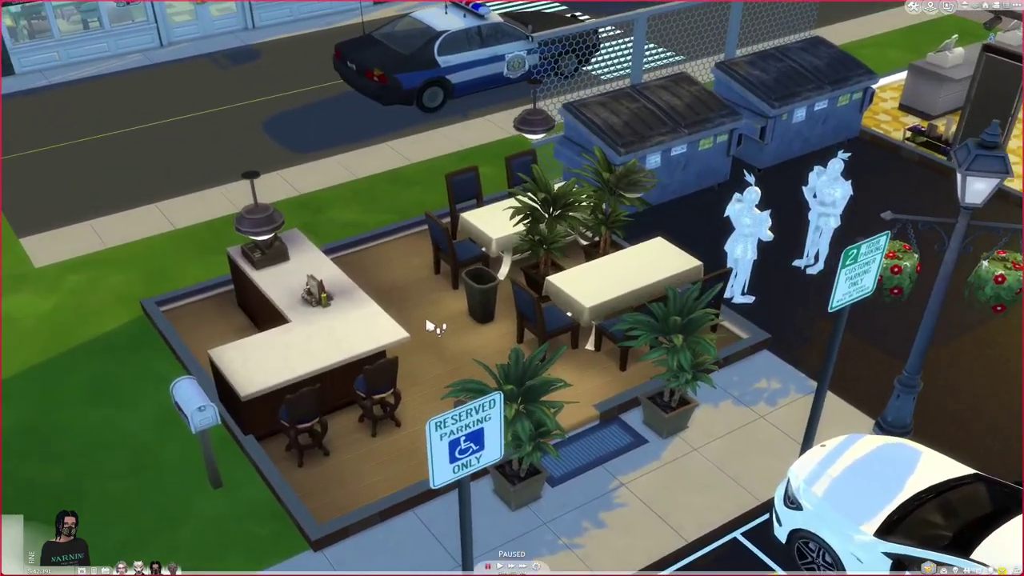
middle_click(433, 324)
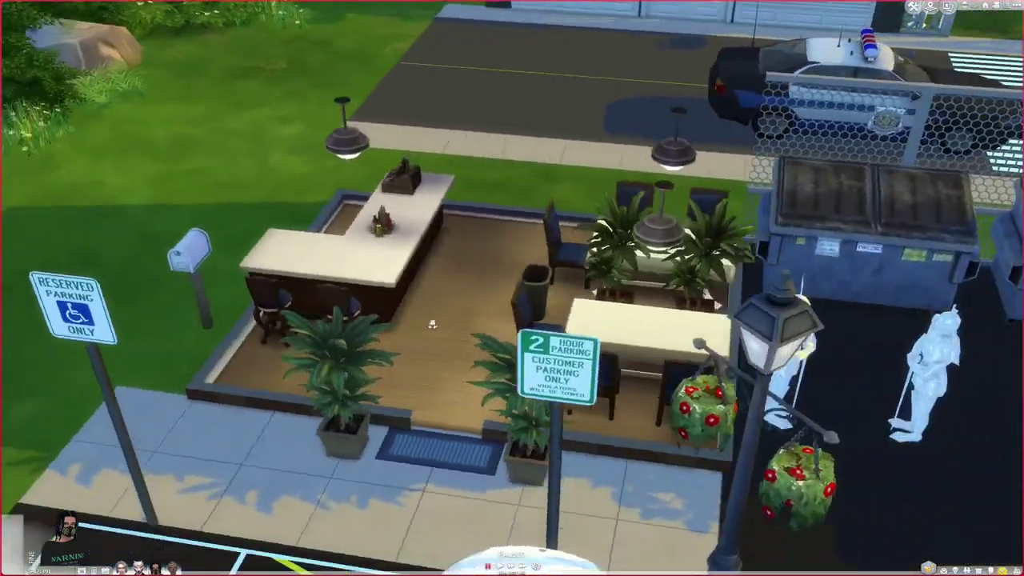
key("e")
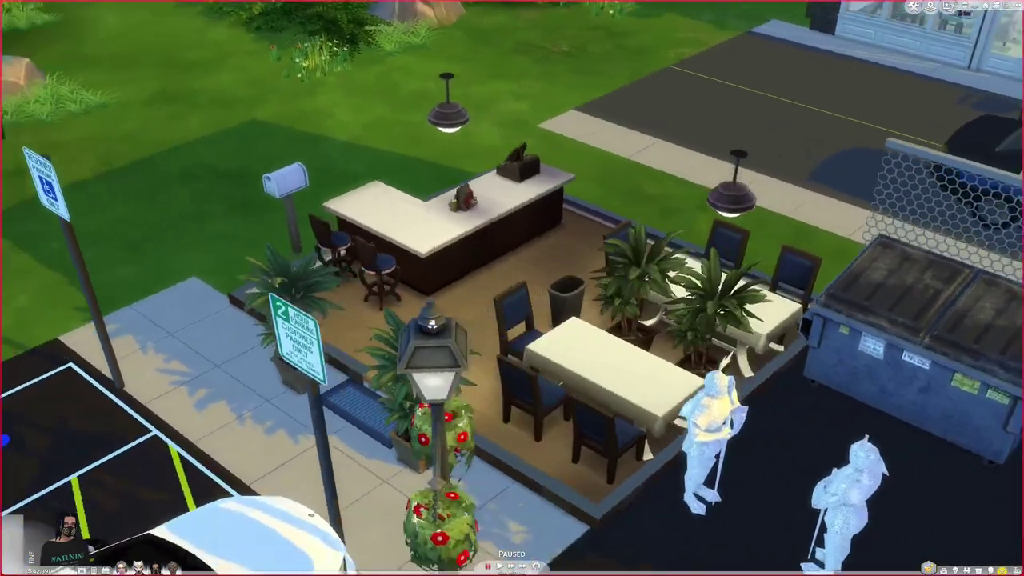
key("e")
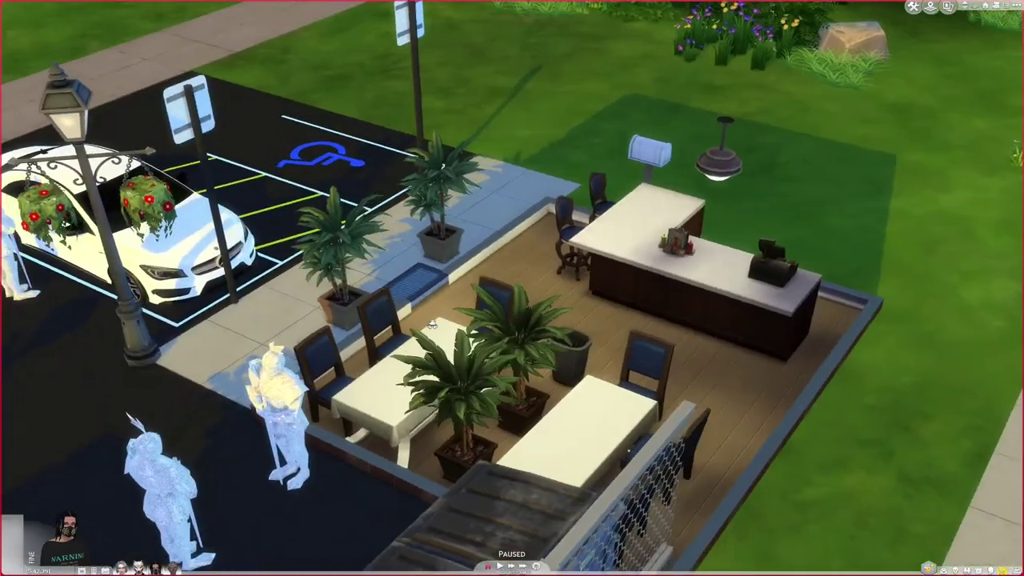
key("e")
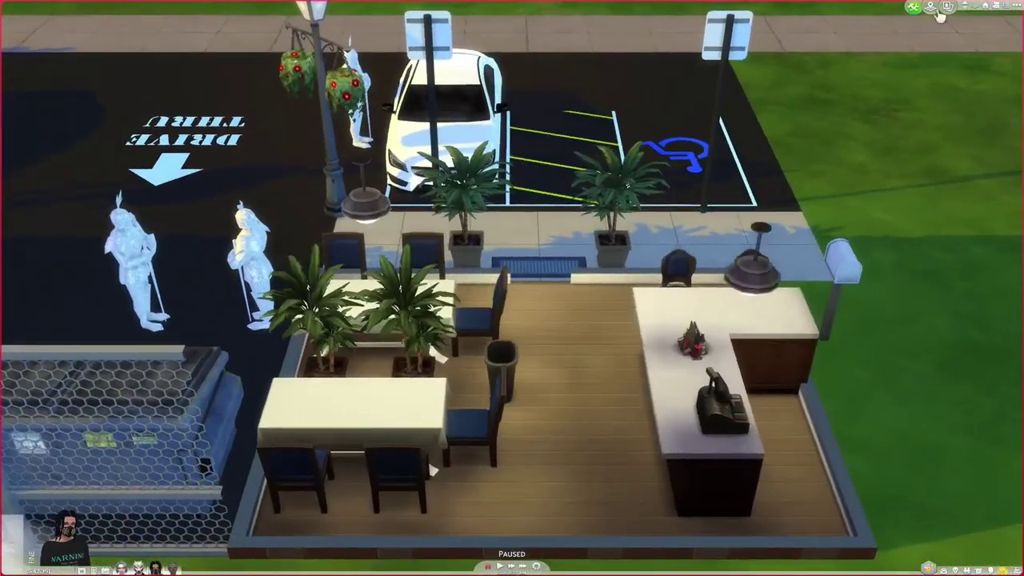
Step: Switch the eatery to cutaway walls and inspect its menu board, sunflower art and dining furniture from all sides
left_click(975, 9)
left_click_drag(606, 331, 608, 336)
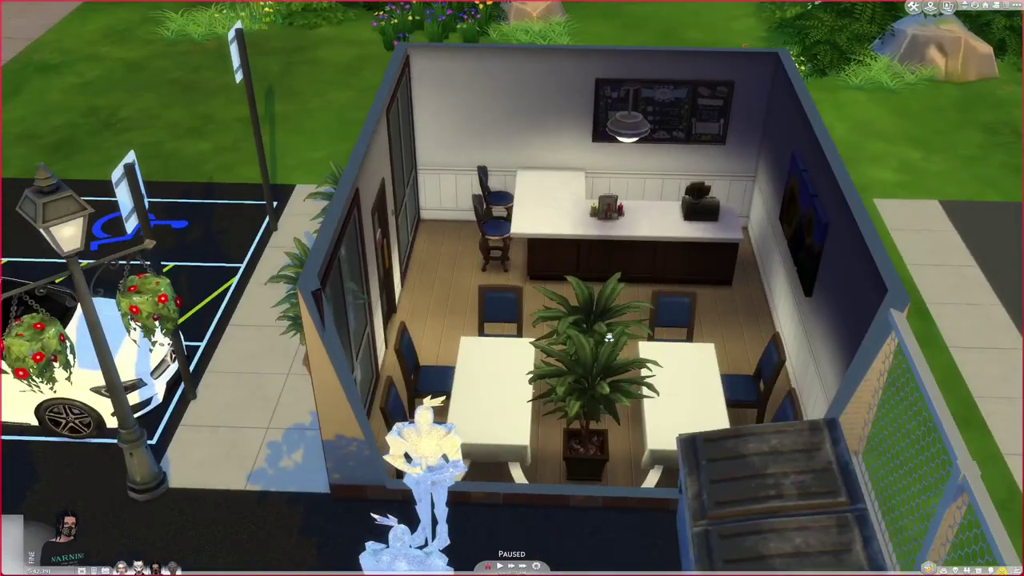
key("e")
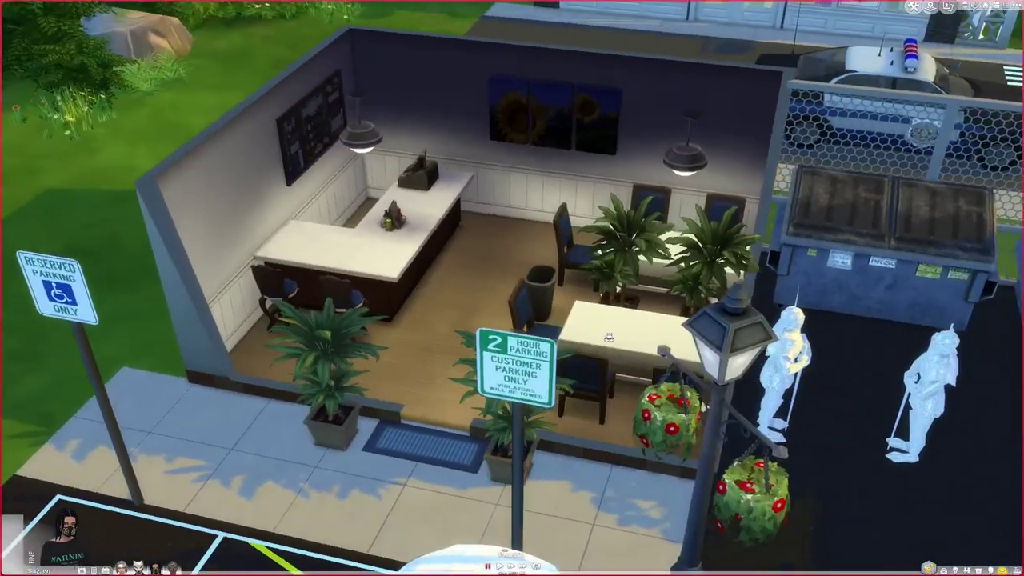
key("e")
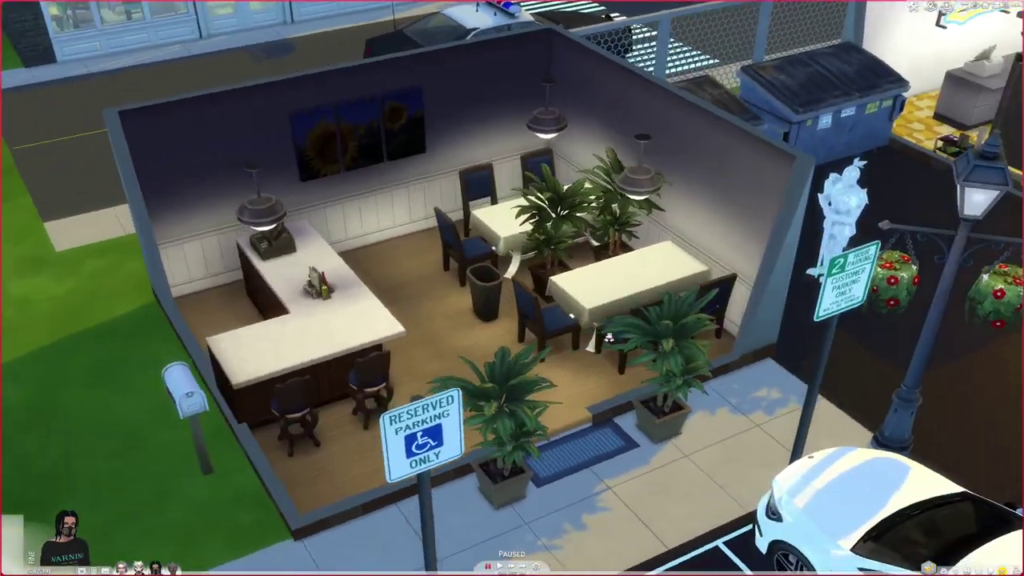
key("e")
key("e")
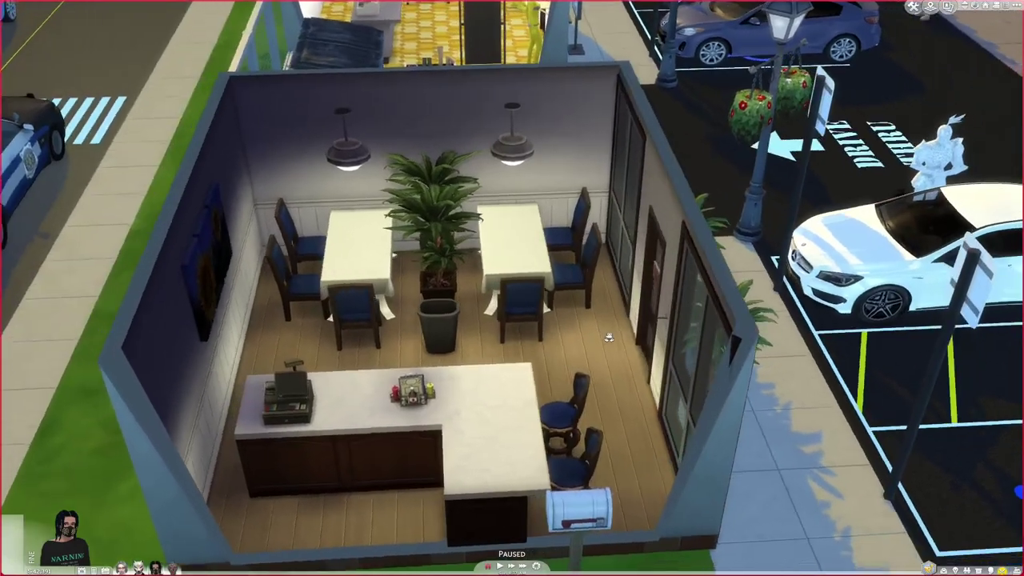
Step: Examine the alley between the two shops, with its dumpsters, chain-link fence and two pose statues, with full walls displayed
key("w")
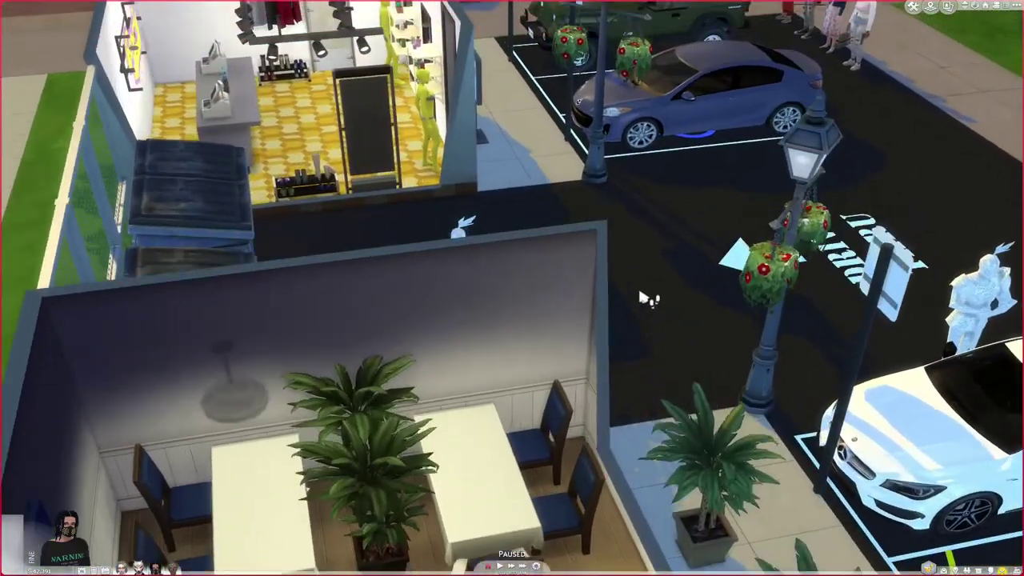
key("q")
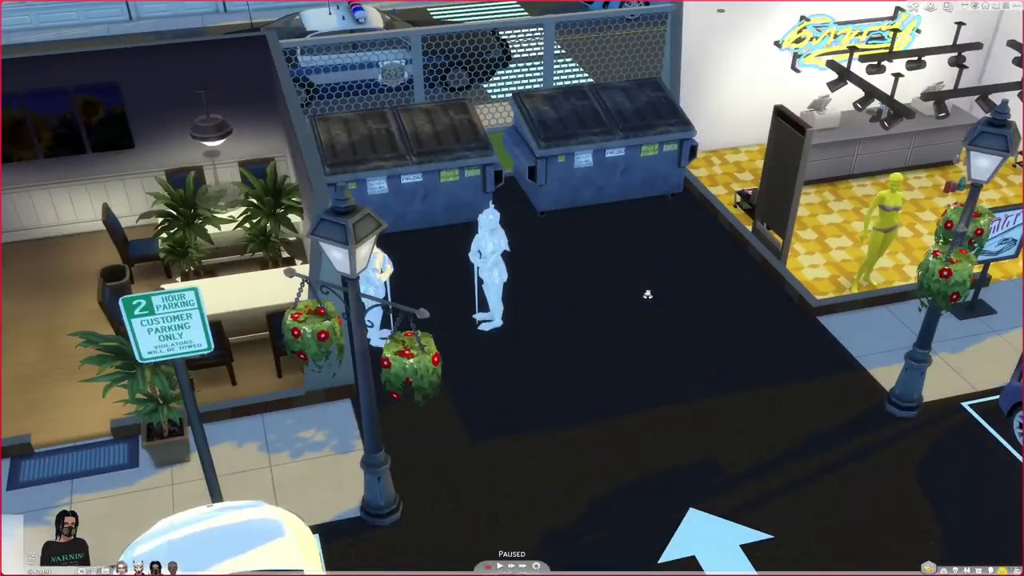
scroll(631, 260, "up", 2)
key("comma")
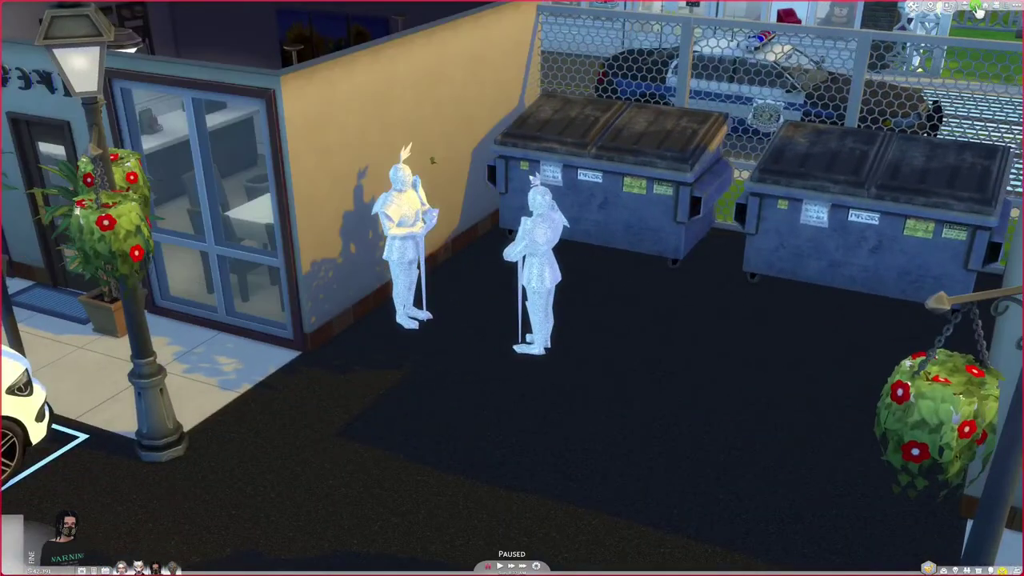
scroll(646, 324, "down", 2)
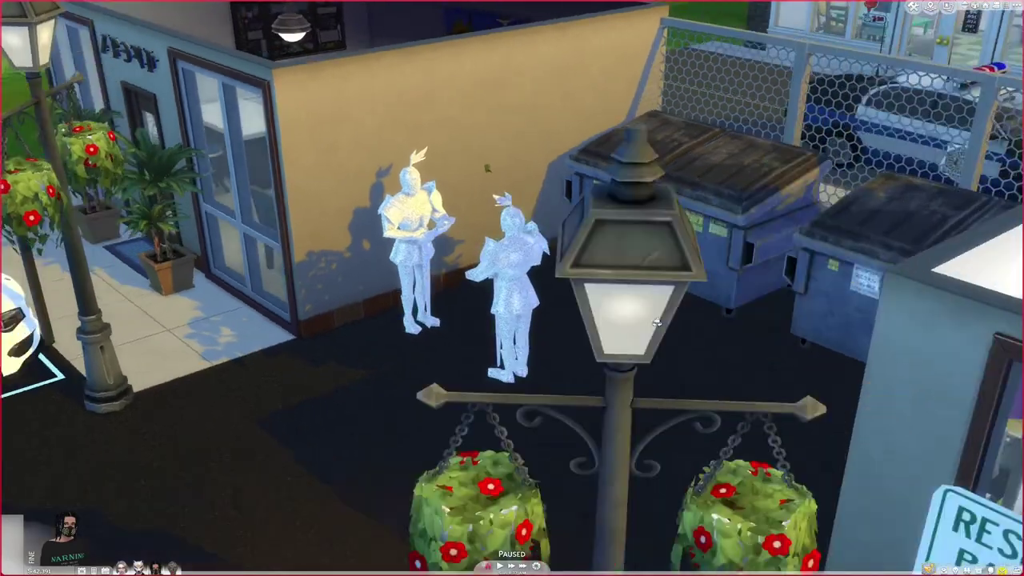
scroll(655, 321, "up", 2)
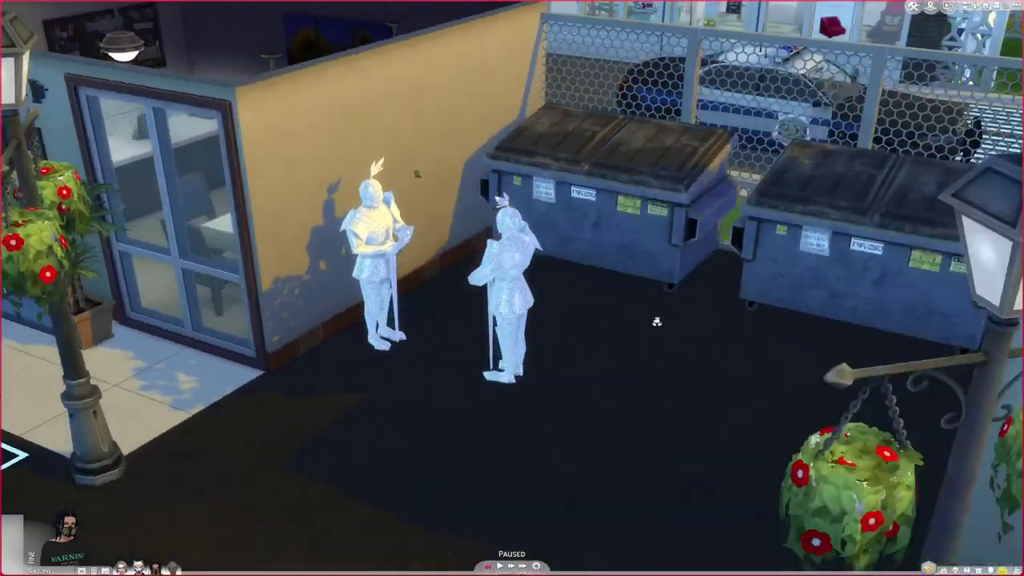
key("period")
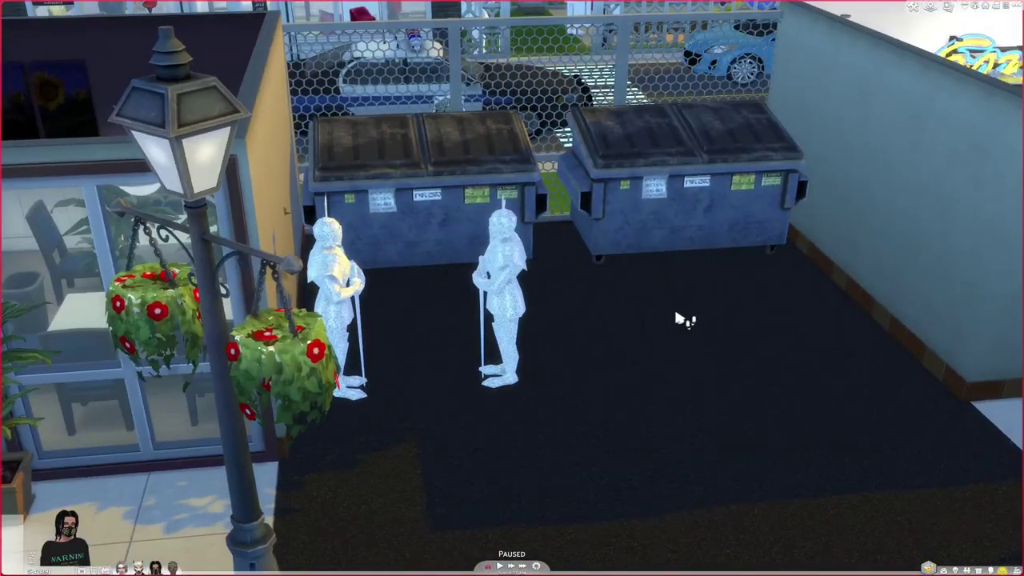
scroll(711, 311, "up", 1)
key("comma")
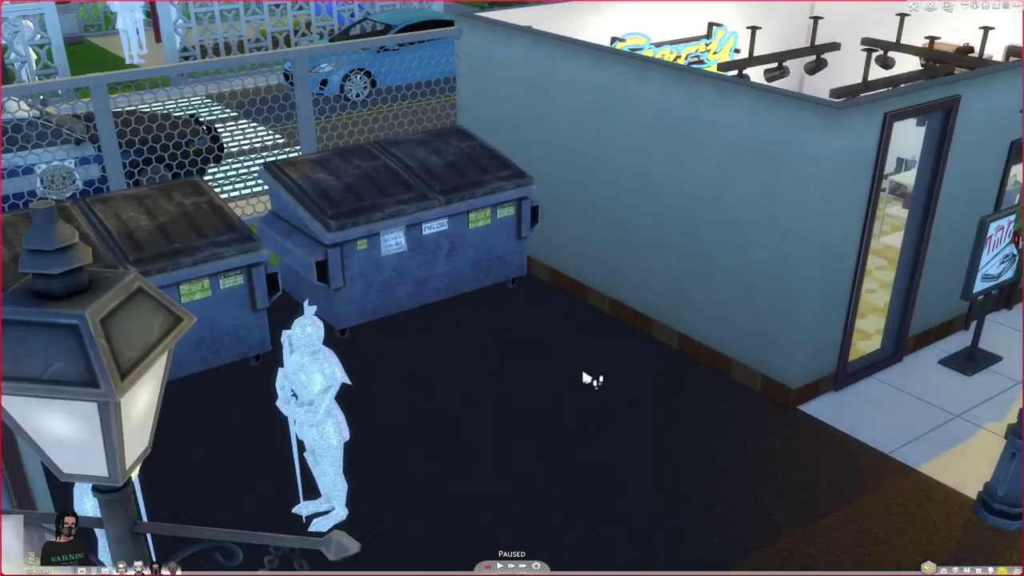
Step: Inspect the clothing shop's storefront, with its neon sign, display mannequins, sidewalk signs and parked cars, from several angles
scroll(671, 363, "down", 1)
scroll(672, 363, "up", 2)
key("comma")
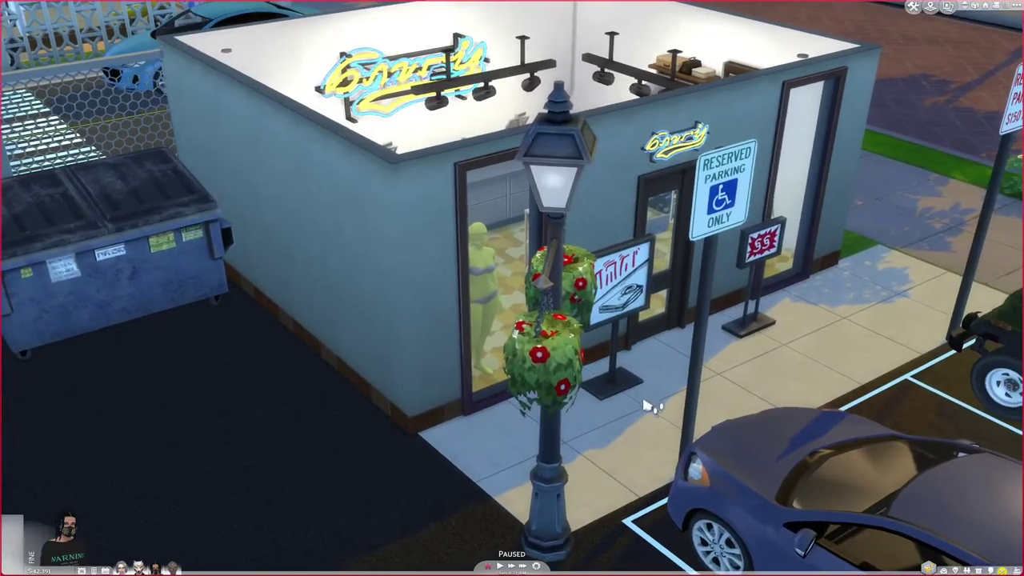
key("comma")
key("comma")
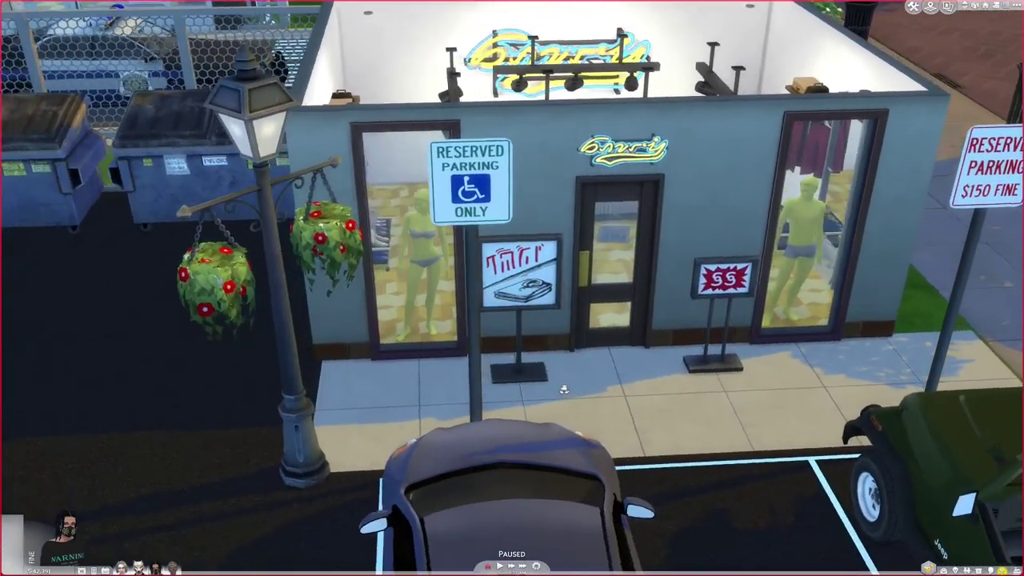
scroll(563, 390, "down", 2)
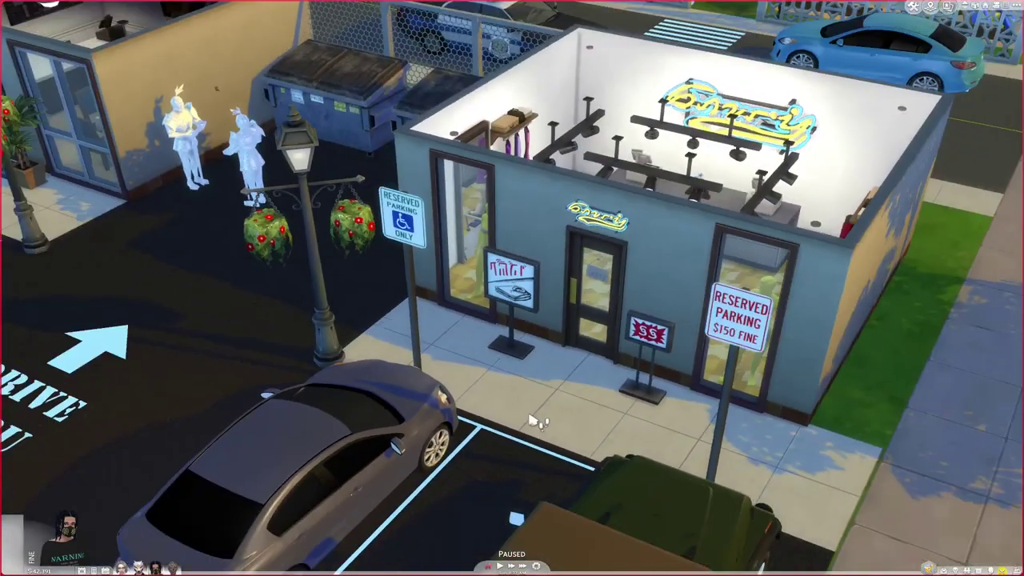
key("comma")
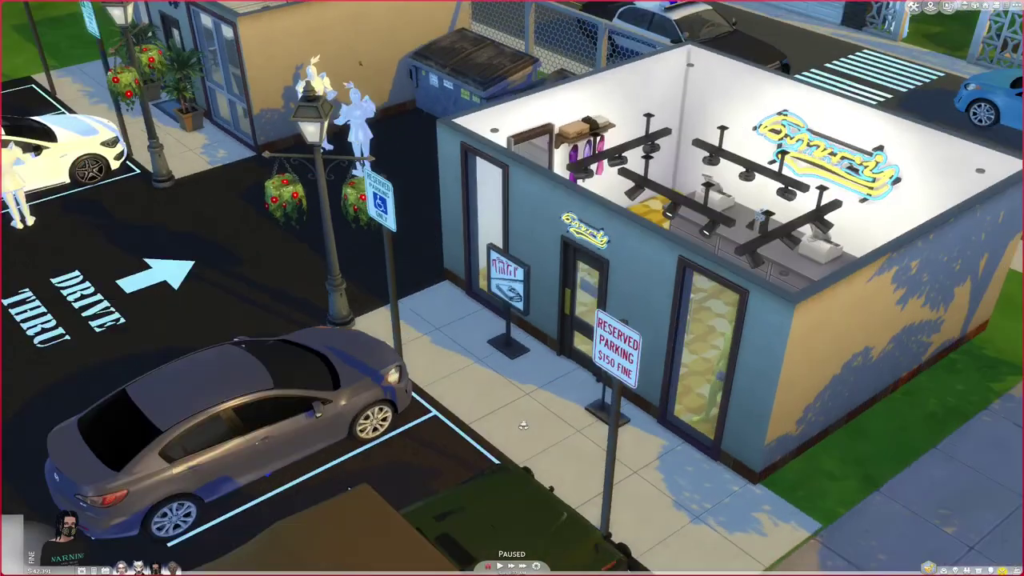
scroll(523, 425, "up", 2)
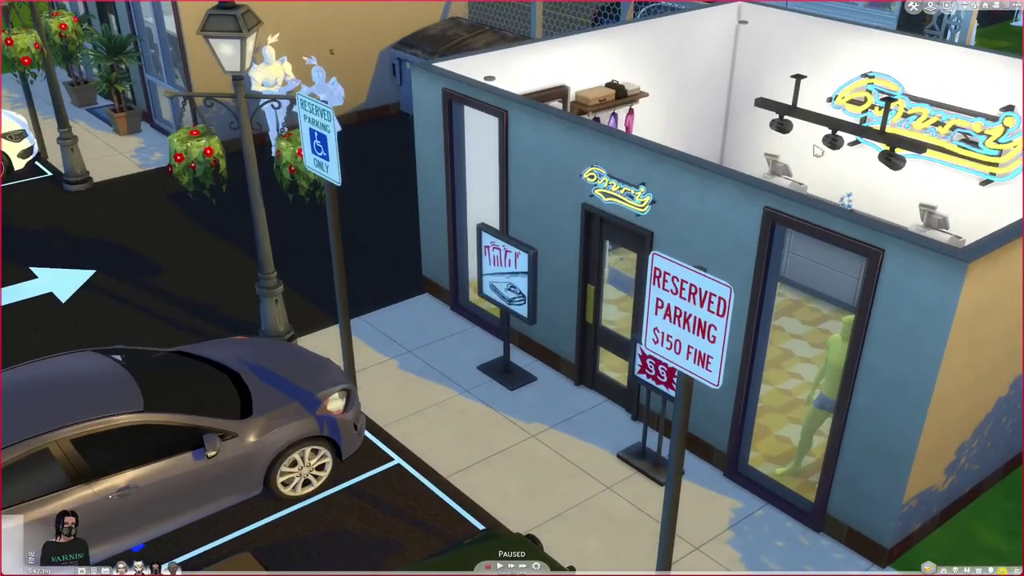
Step: View the clothing shop with lowered and then cutaway walls, examining its registers, mannequins, clothing racks, shelves and neon sign
left_click(977, 8)
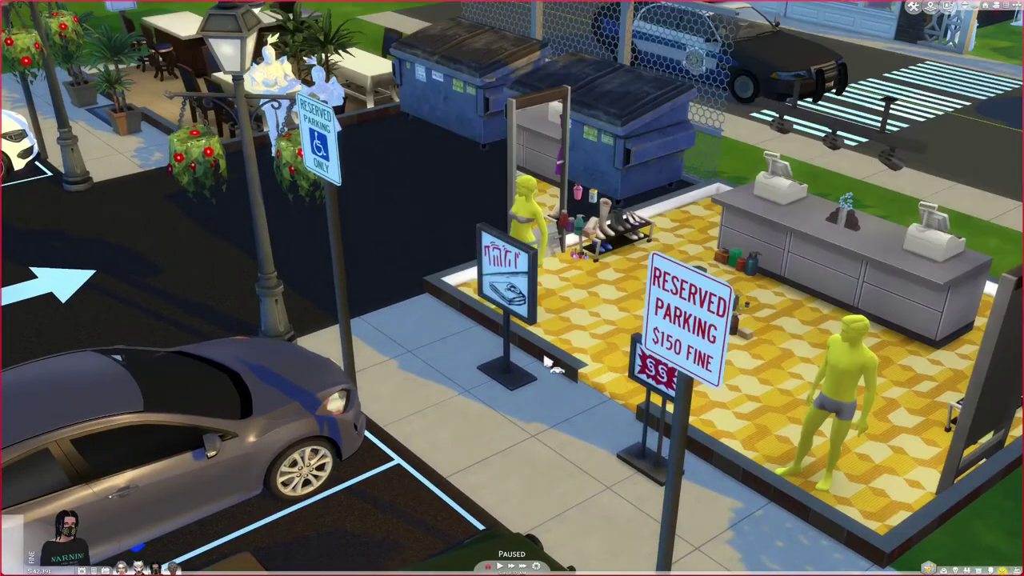
scroll(576, 330, "up", 3)
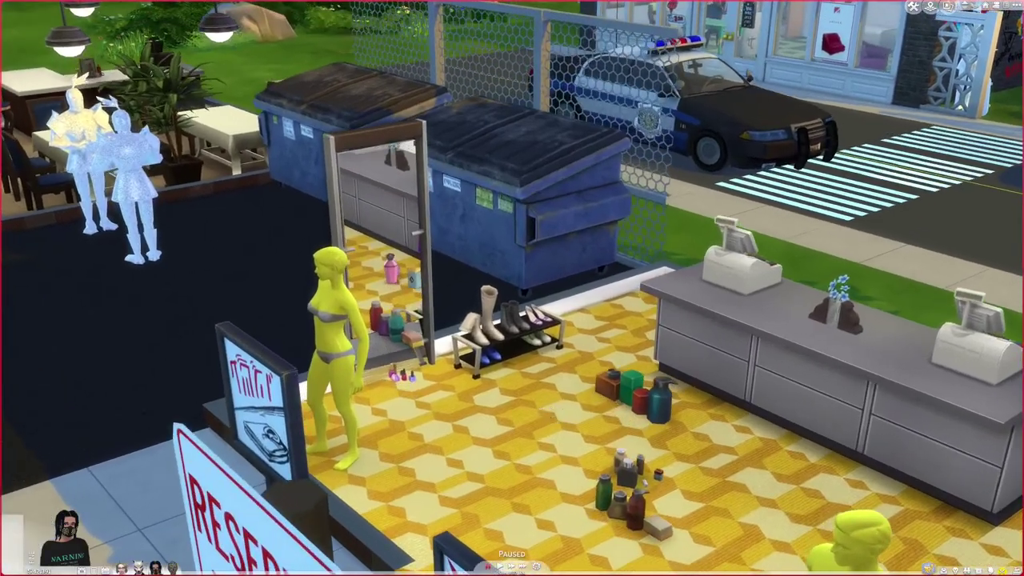
left_click_drag(552, 415, 540, 405)
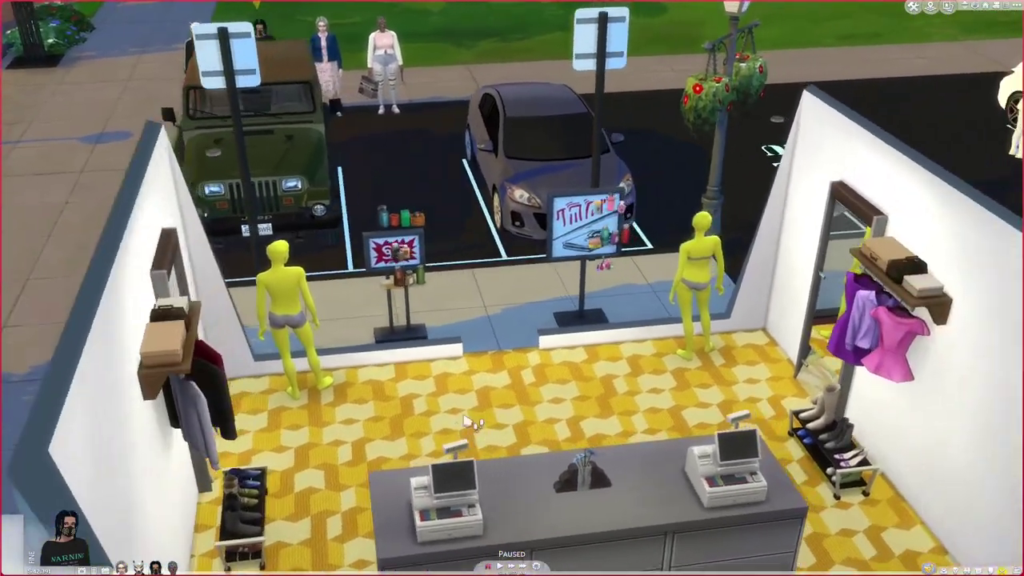
left_click_drag(467, 420, 439, 418)
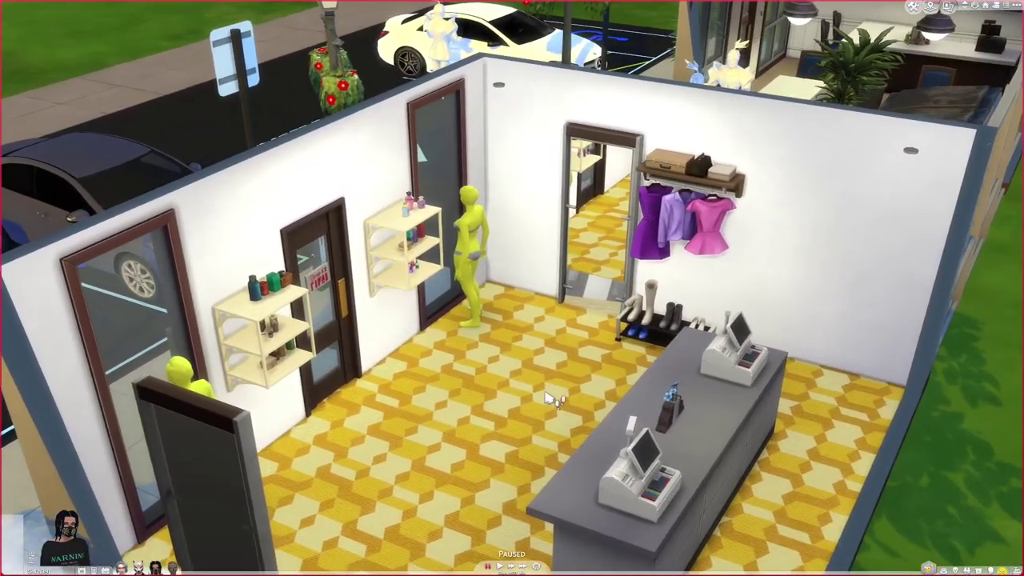
left_click_drag(552, 397, 542, 393)
left_click_drag(614, 394, 529, 375)
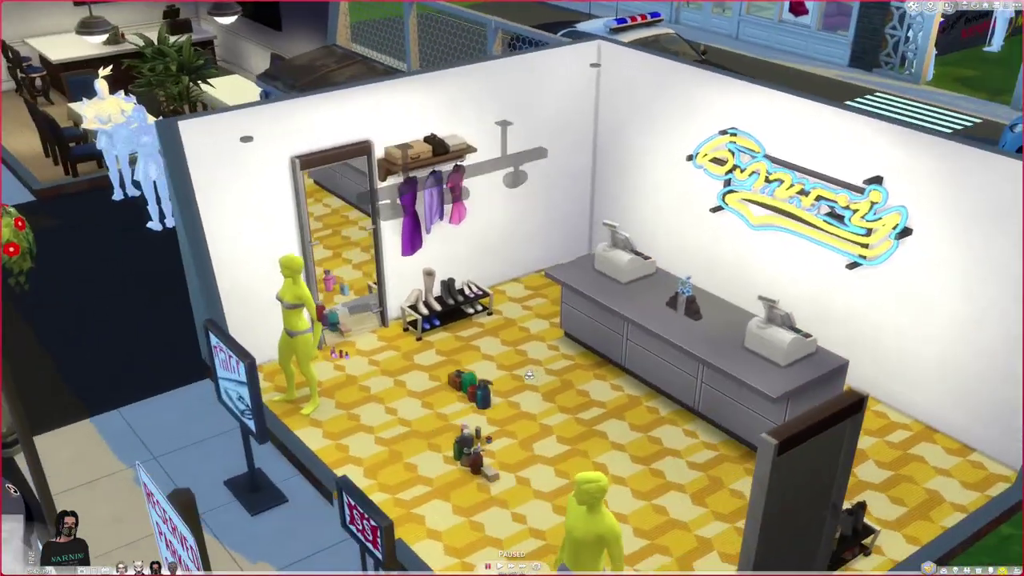
key("e")
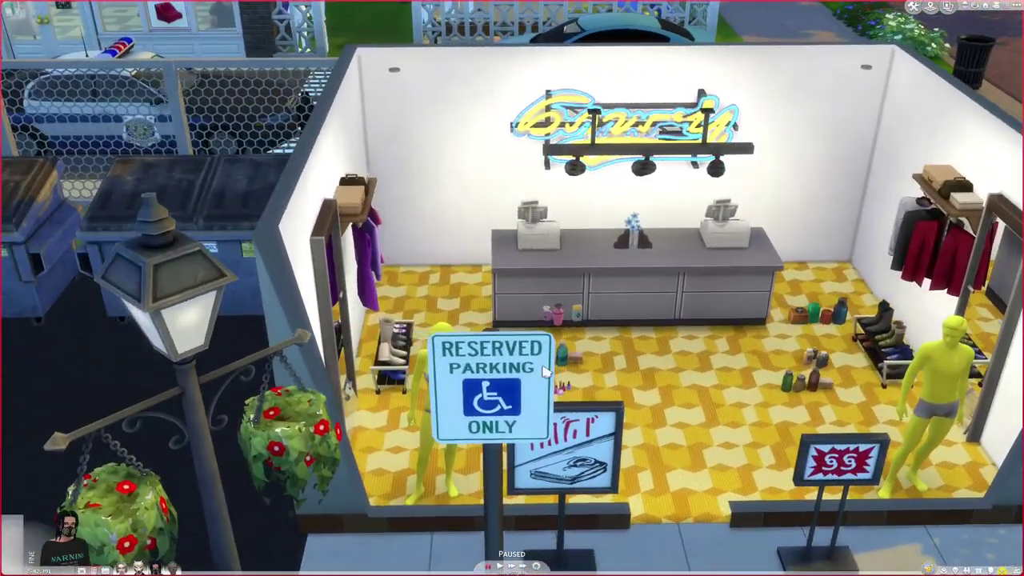
Step: Display full walls and roofs, and view the whole street set with its shops, alley and parking lot from several sides
scroll(543, 369, "down", 5)
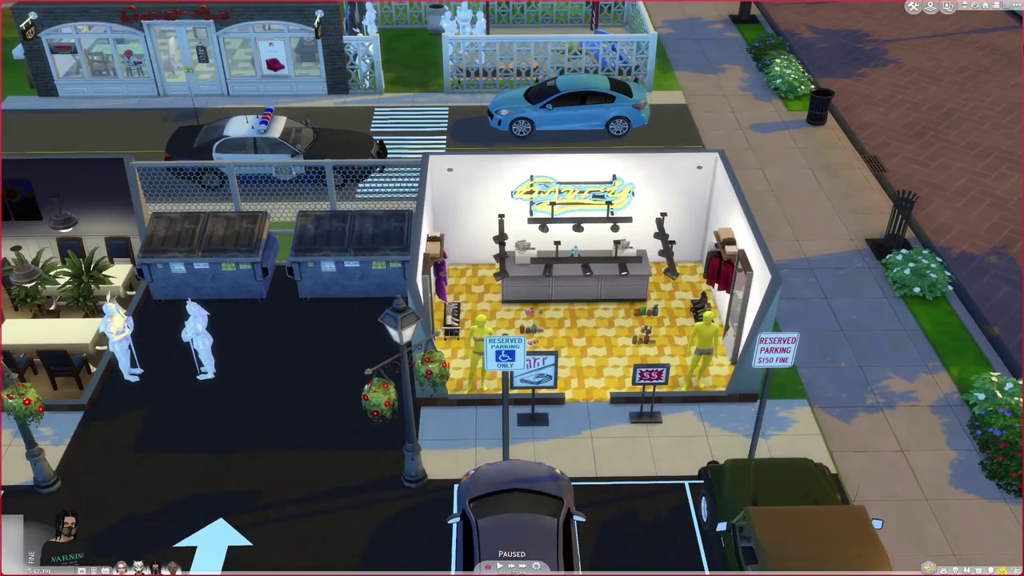
left_click(976, 7)
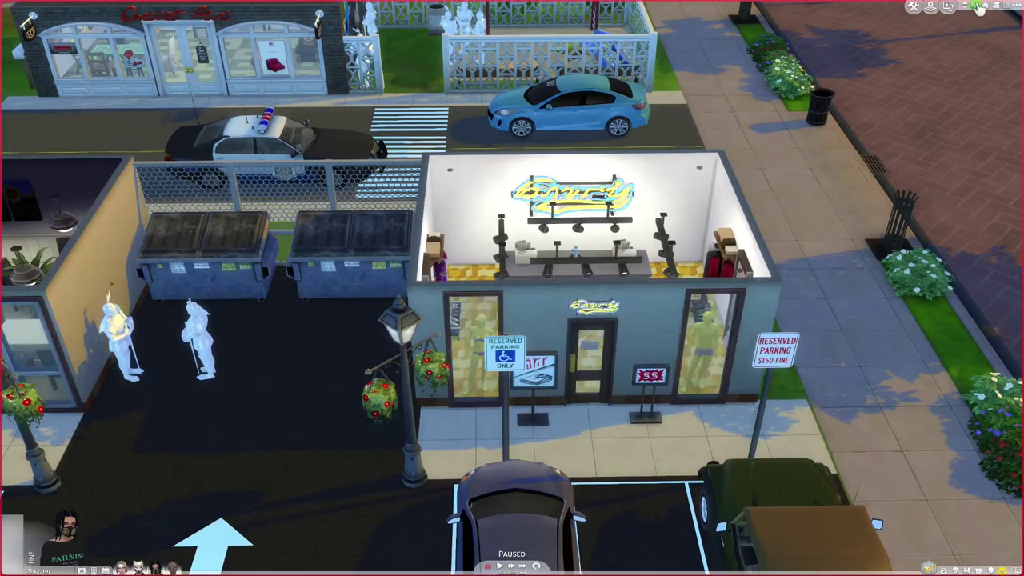
left_click(966, 5)
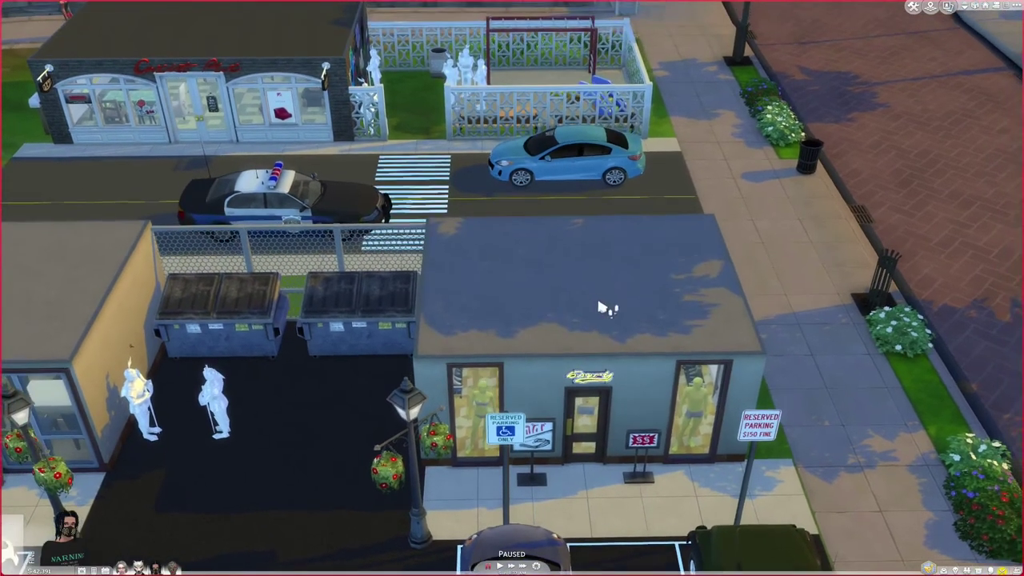
key("s")
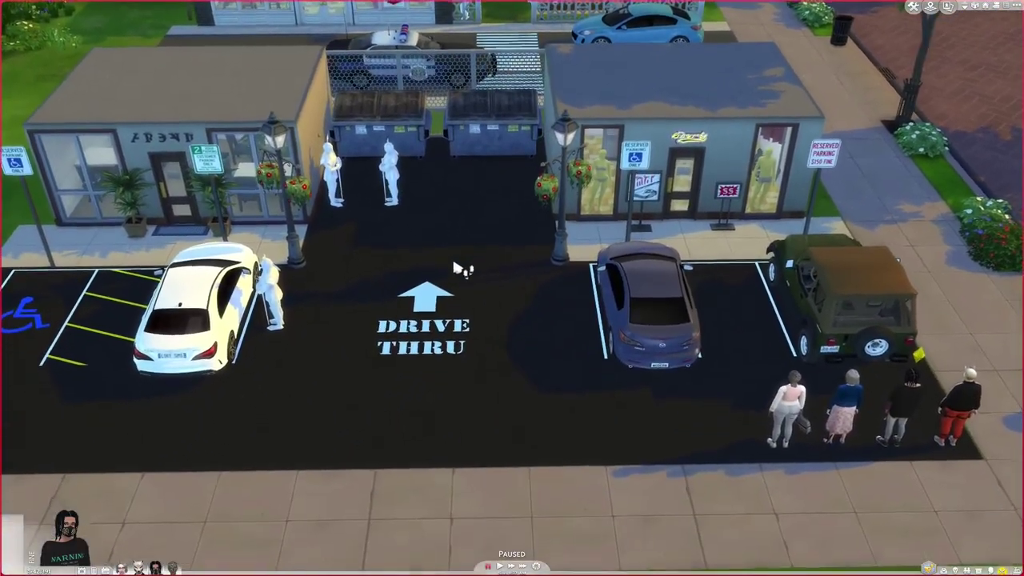
left_click_drag(455, 264, 464, 263)
scroll(469, 285, "down", 3)
key("e")
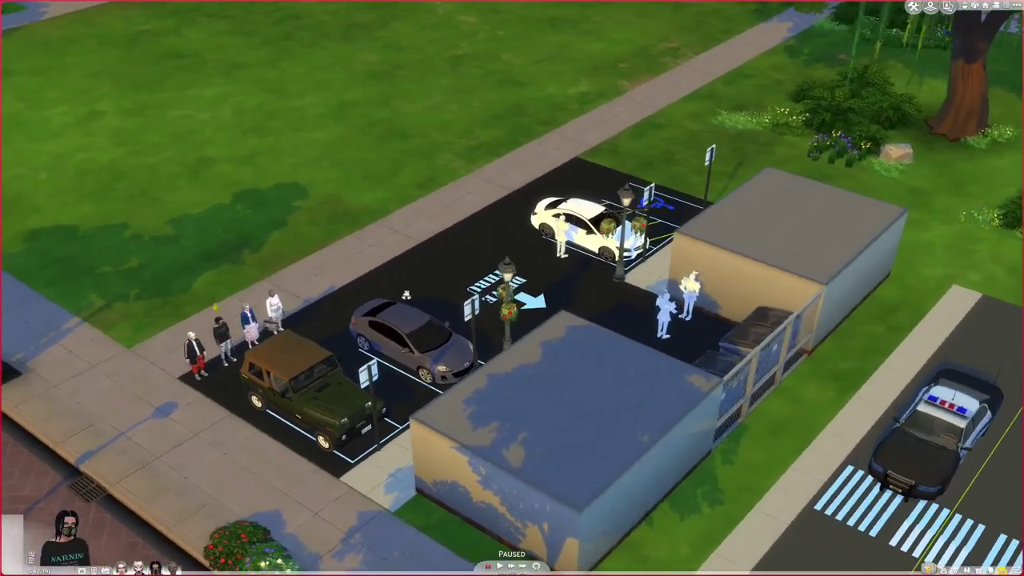
left_click_drag(406, 294, 406, 294)
key("e")
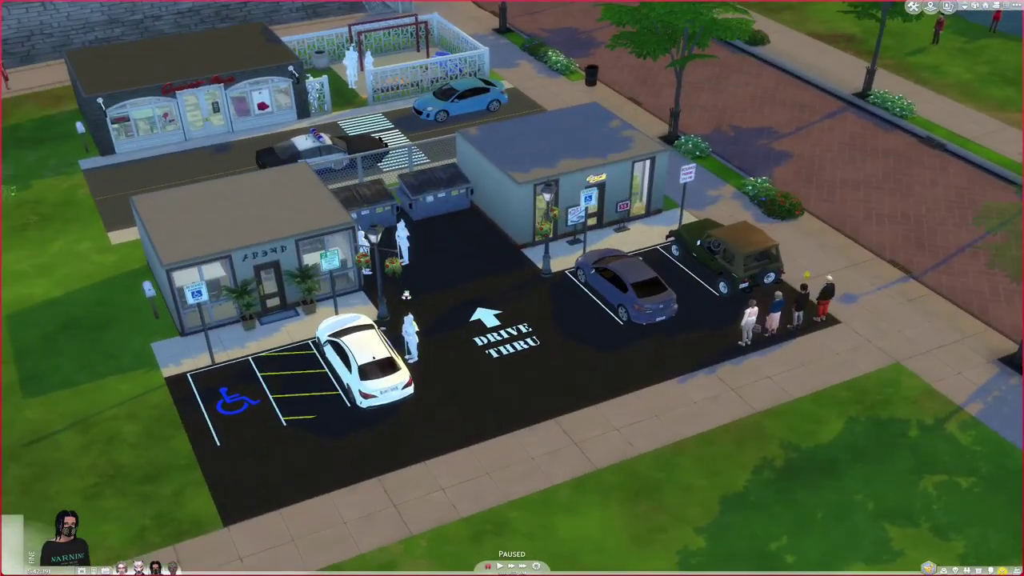
key("e")
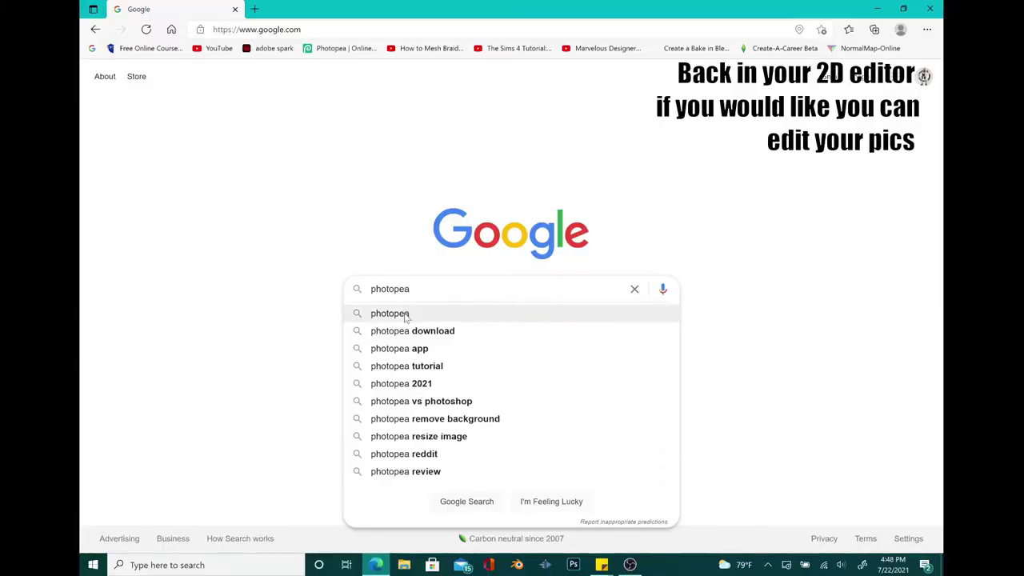
Step: Switch to the web browser, search Google for photopea and open the Photopea online photo editor
left_click(405, 314)
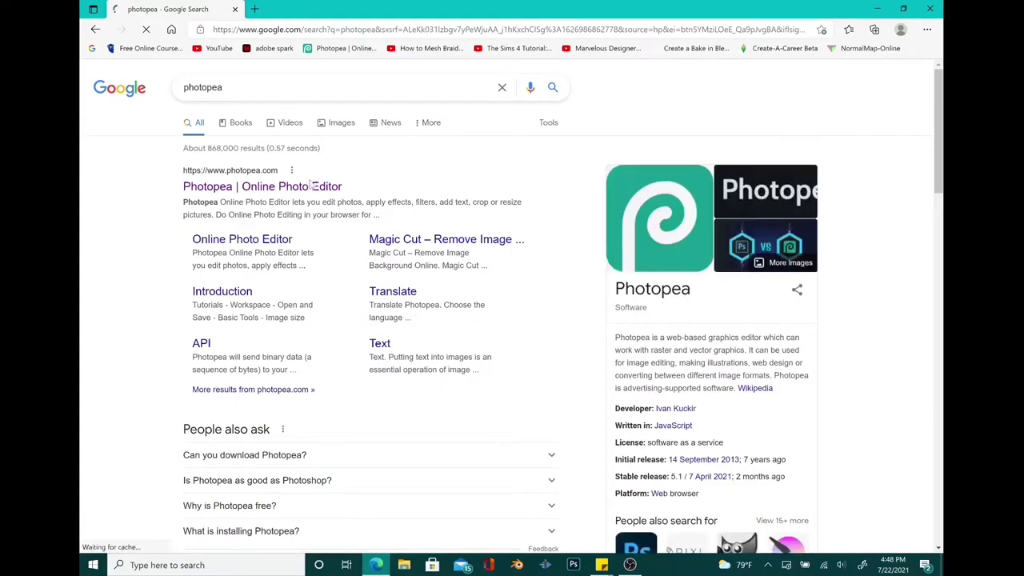
left_click(311, 189)
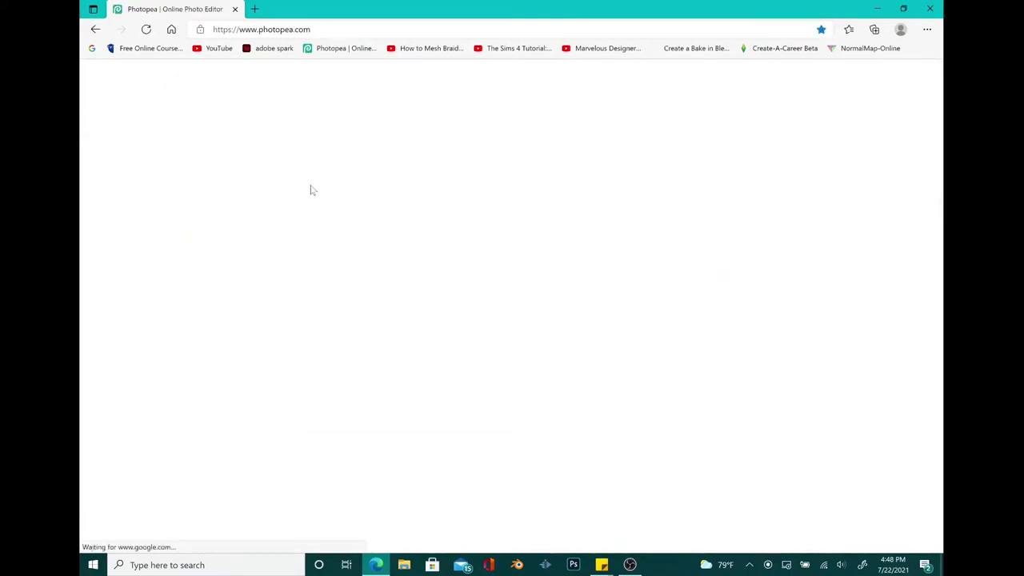
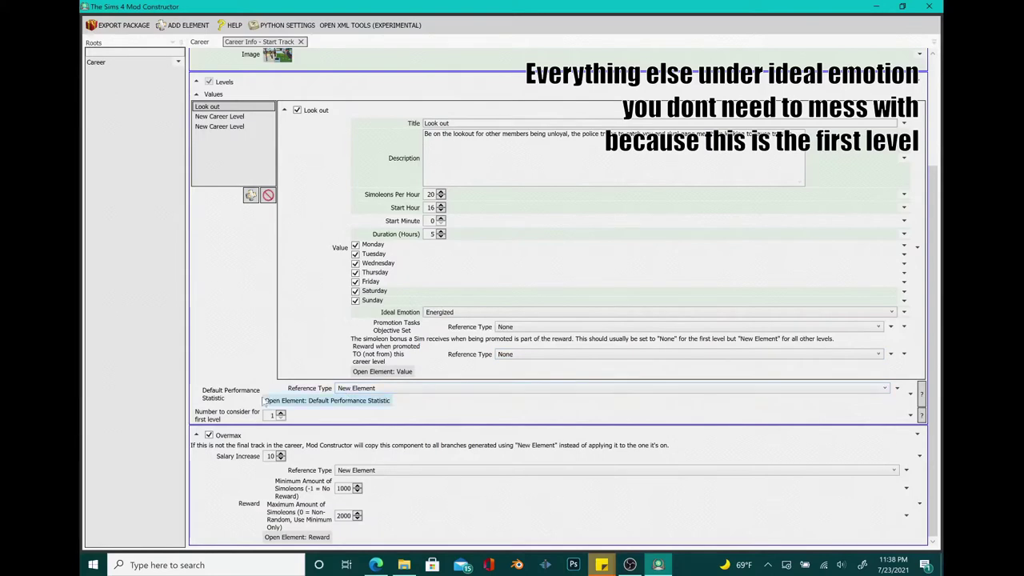
Step: Switch to The Sims 4 Mod Constructor, open the Look out level's element and examine its performance, penalty, emotion, pay and schedule settings
left_click(382, 372)
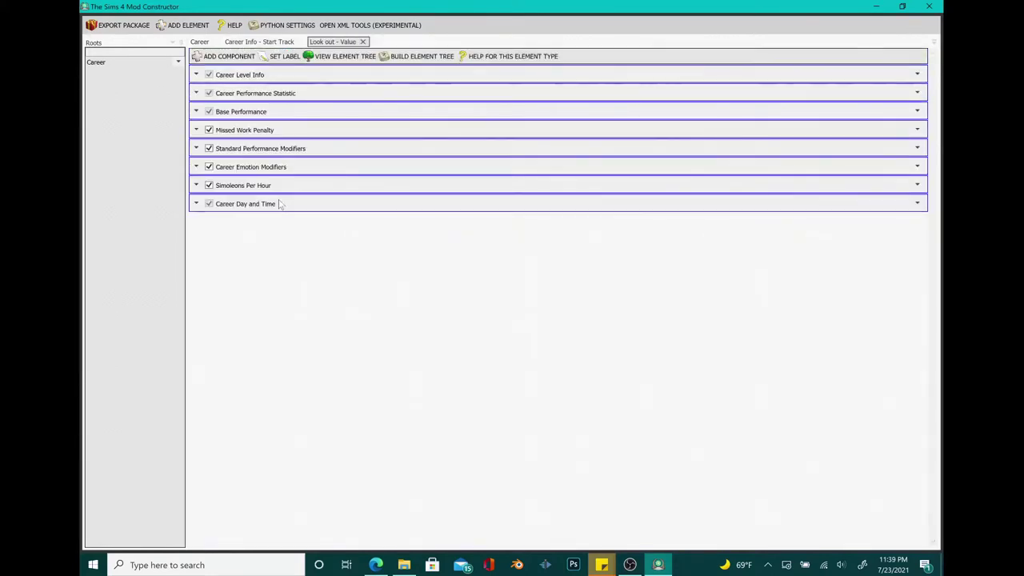
left_click(196, 74)
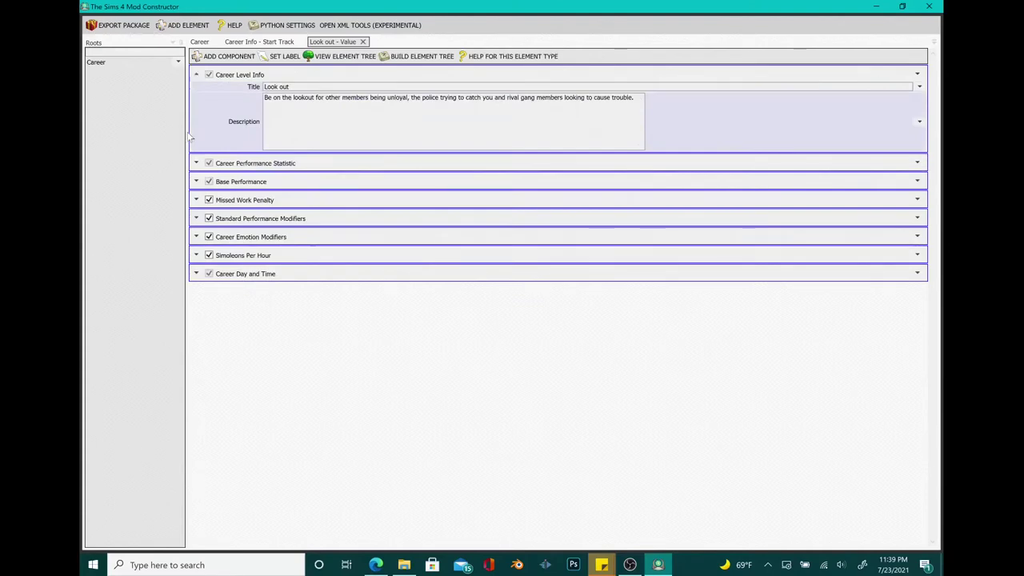
left_click(196, 162)
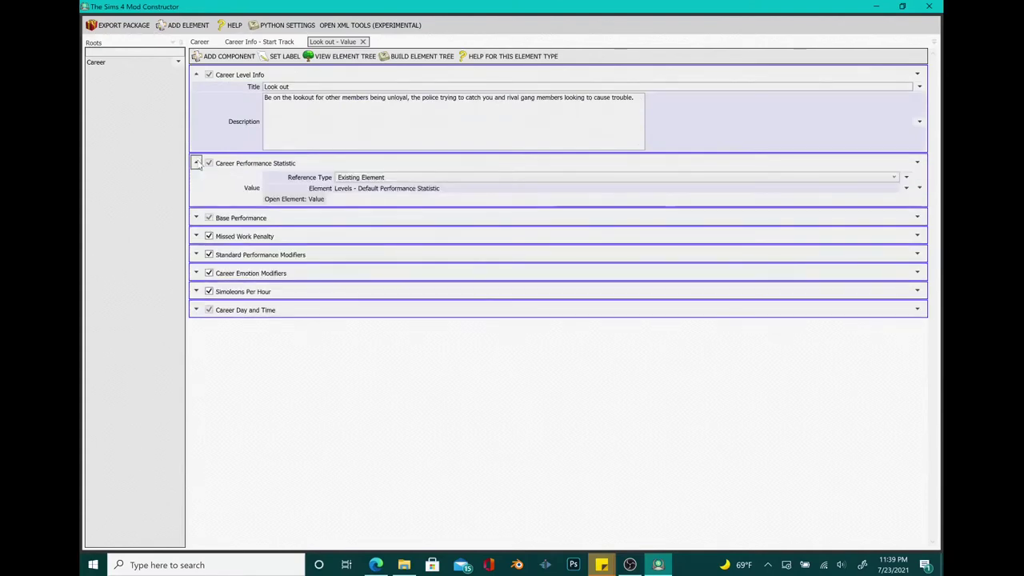
left_click(196, 218)
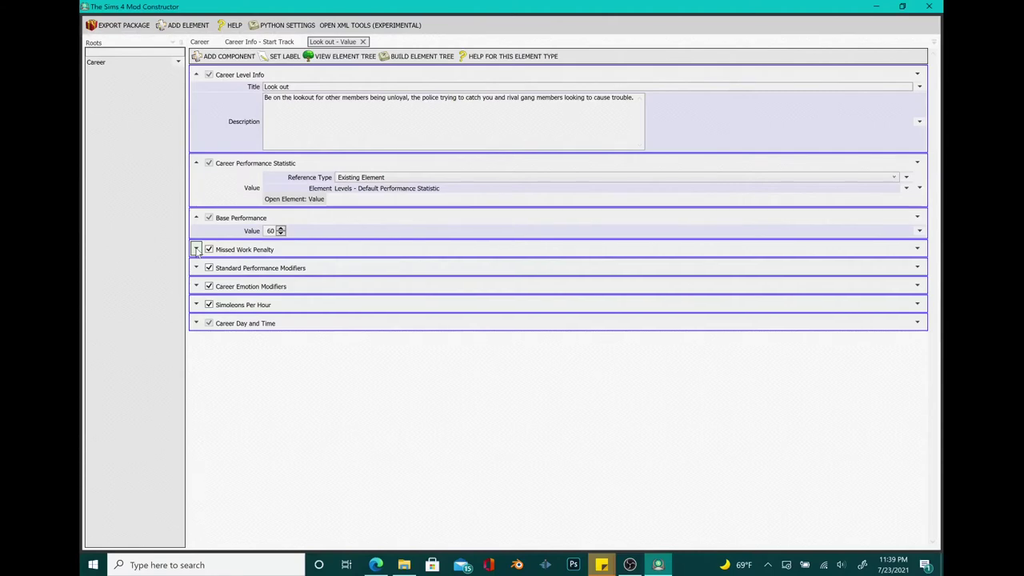
left_click(195, 249)
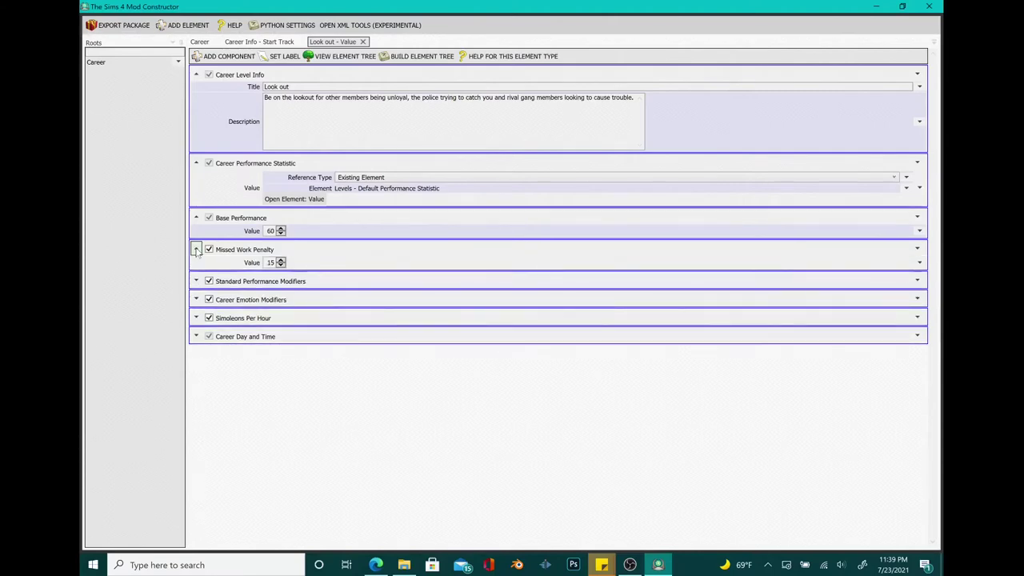
left_click(196, 299)
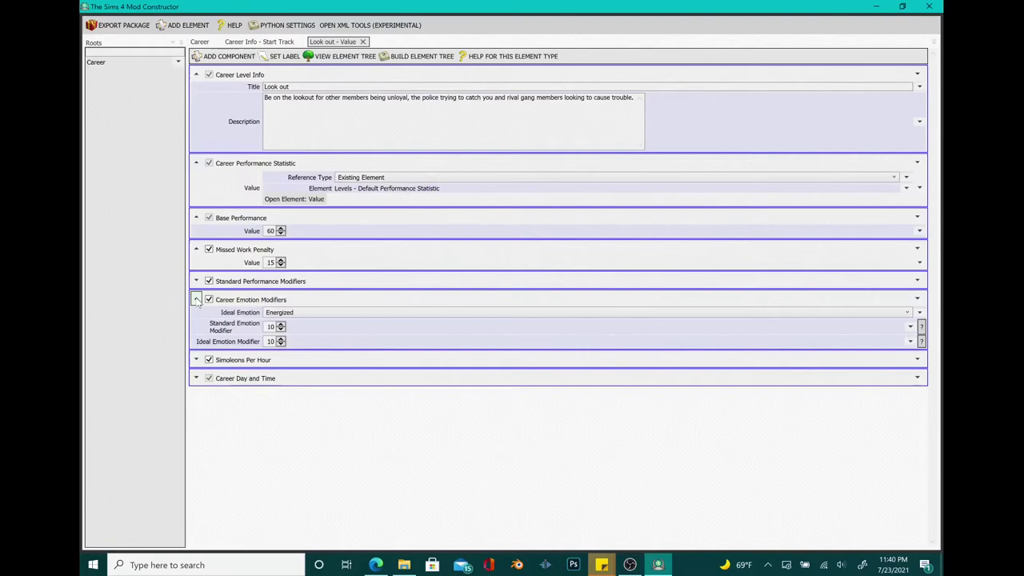
left_click(196, 300)
left_click(197, 301)
left_click(196, 360)
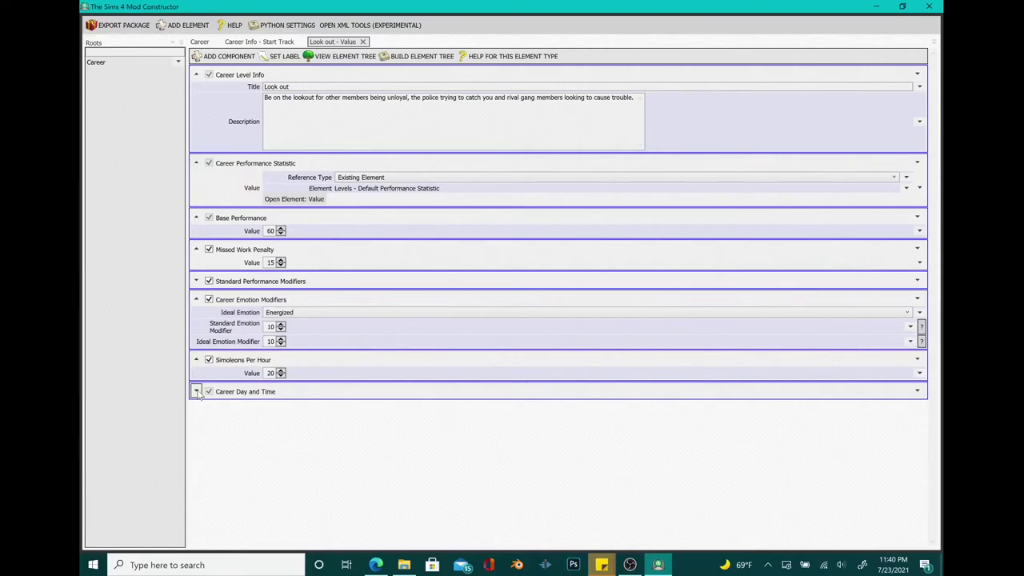
left_click(196, 392)
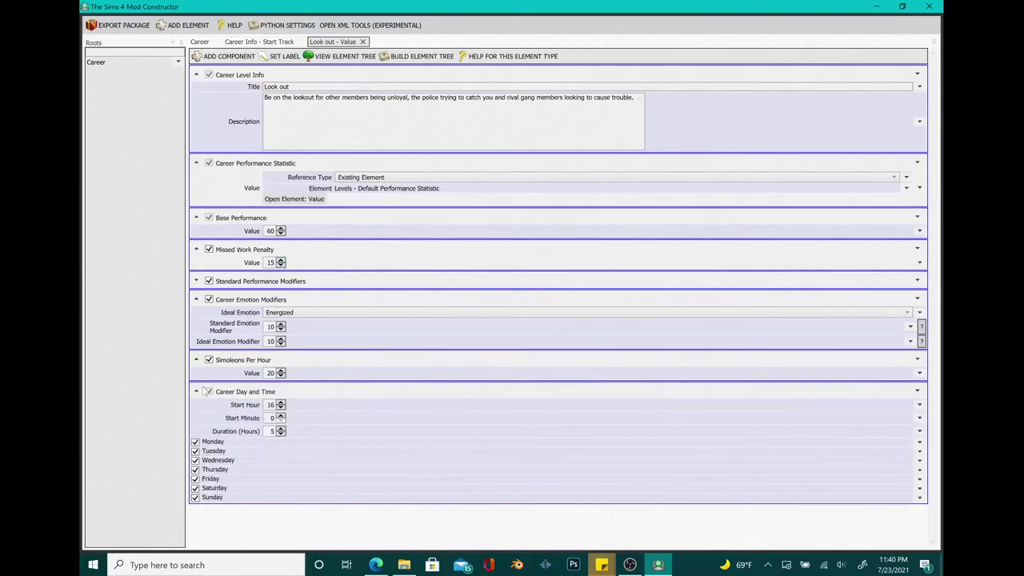
Step: Collapse the expanded component sections of the Look out level, from Career Day and Time back to Career Level Info
left_click(196, 391)
left_click(195, 360)
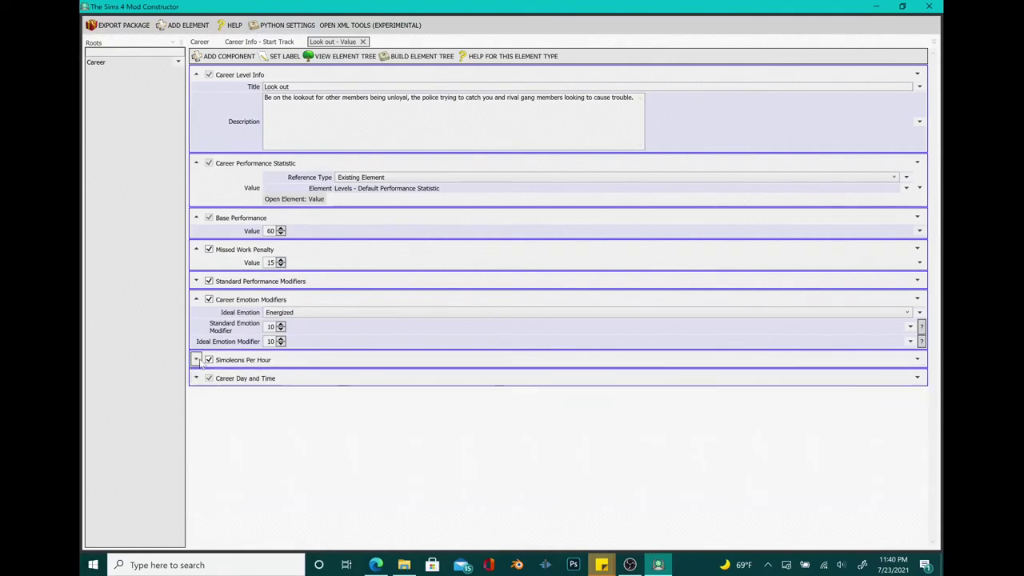
left_click(196, 299)
left_click(196, 248)
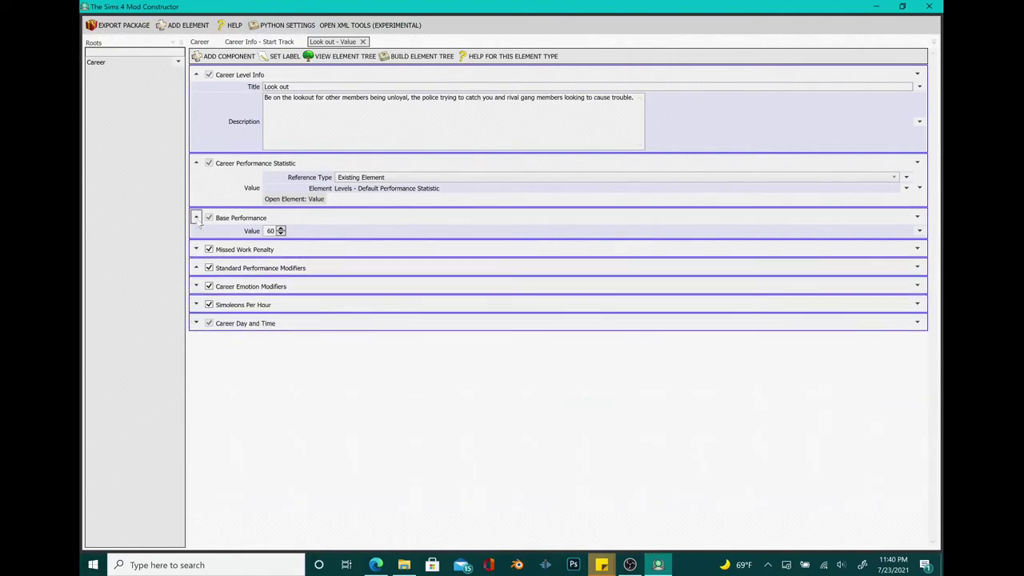
left_click(196, 218)
left_click(196, 163)
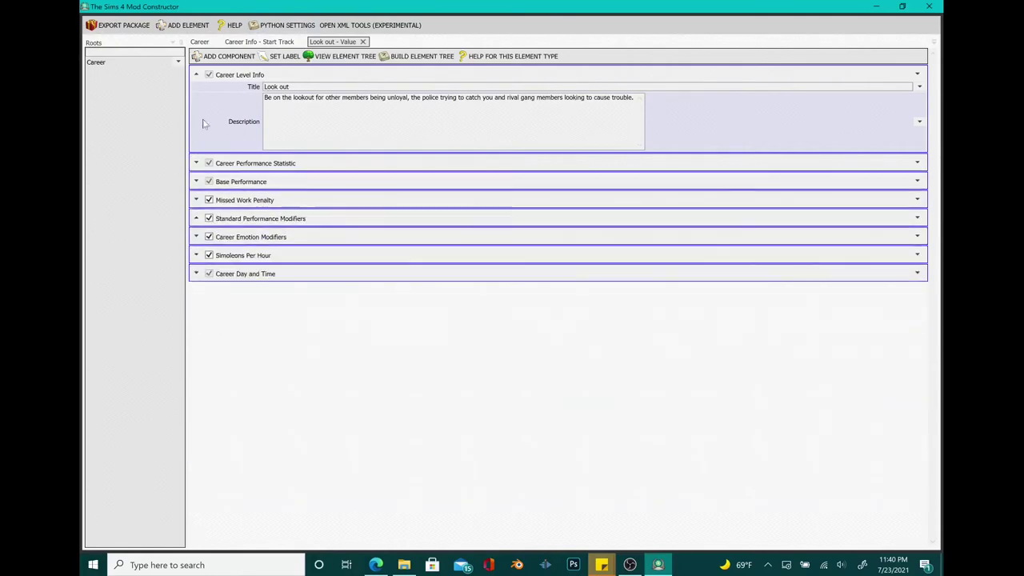
left_click(196, 75)
Step: Look through the available component categories and add a Career Objective Set component to the Look out level
left_click(218, 58)
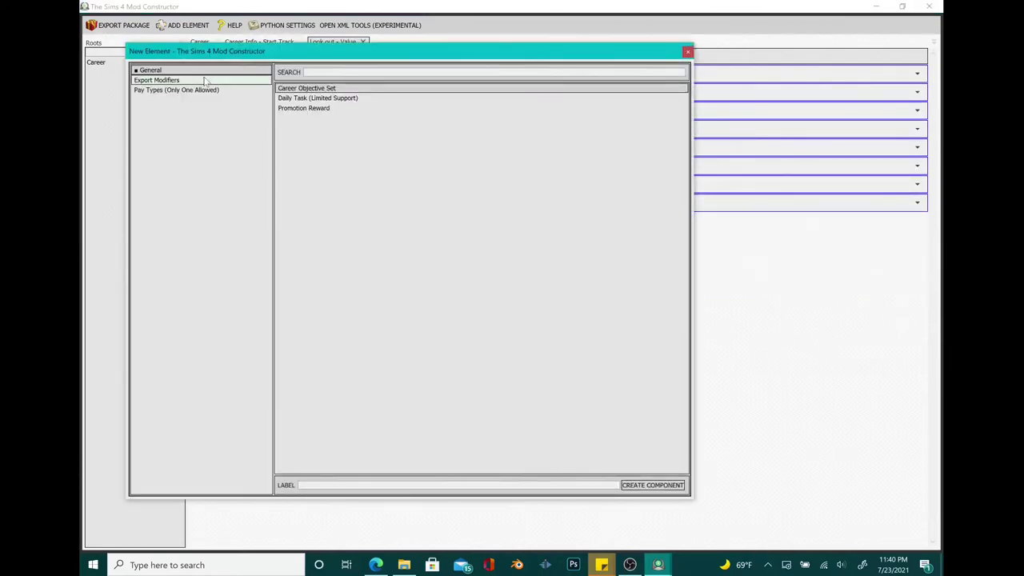
left_click(204, 82)
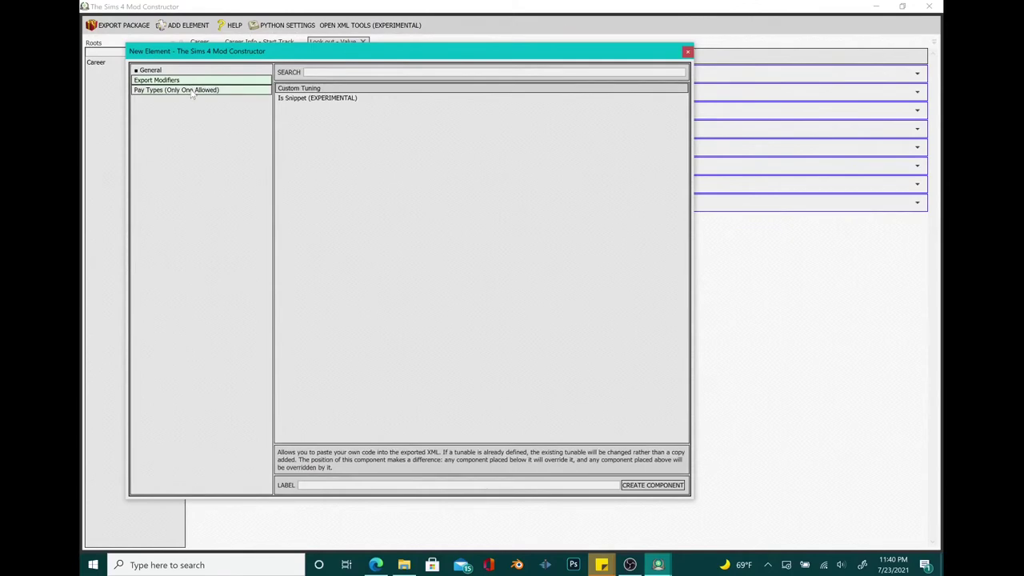
left_click(192, 91)
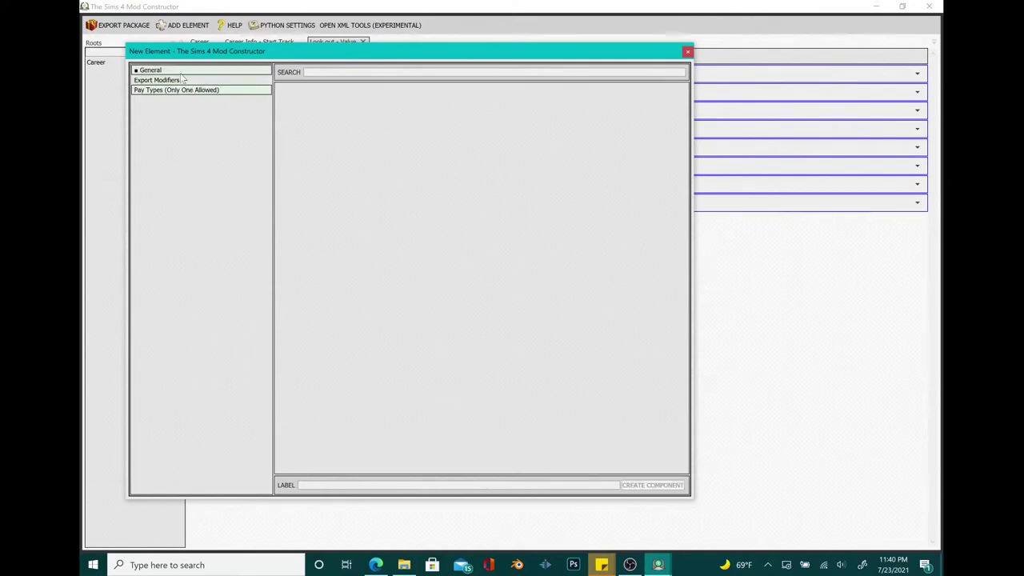
left_click(181, 71)
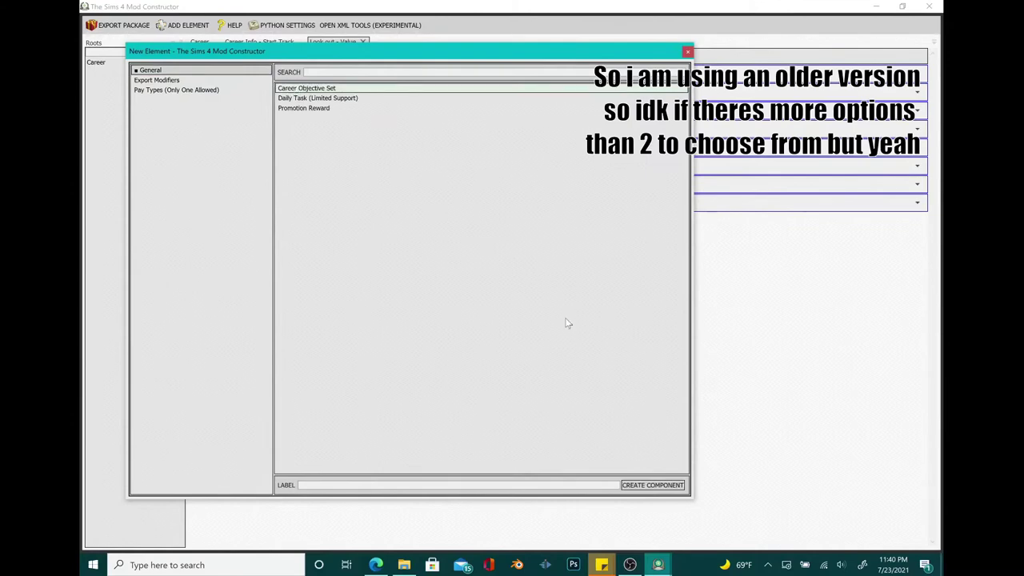
left_click(646, 490)
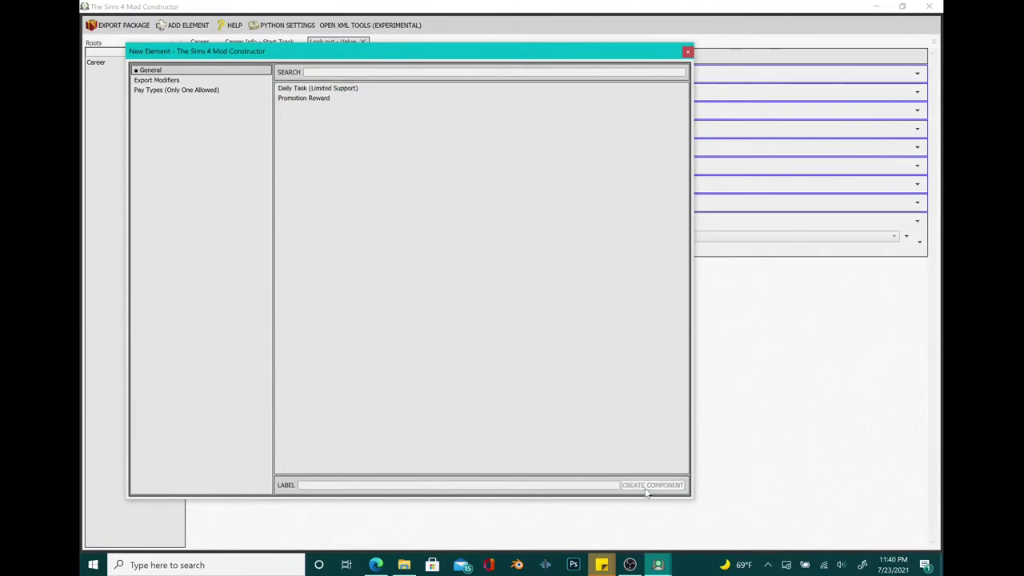
left_click(686, 52)
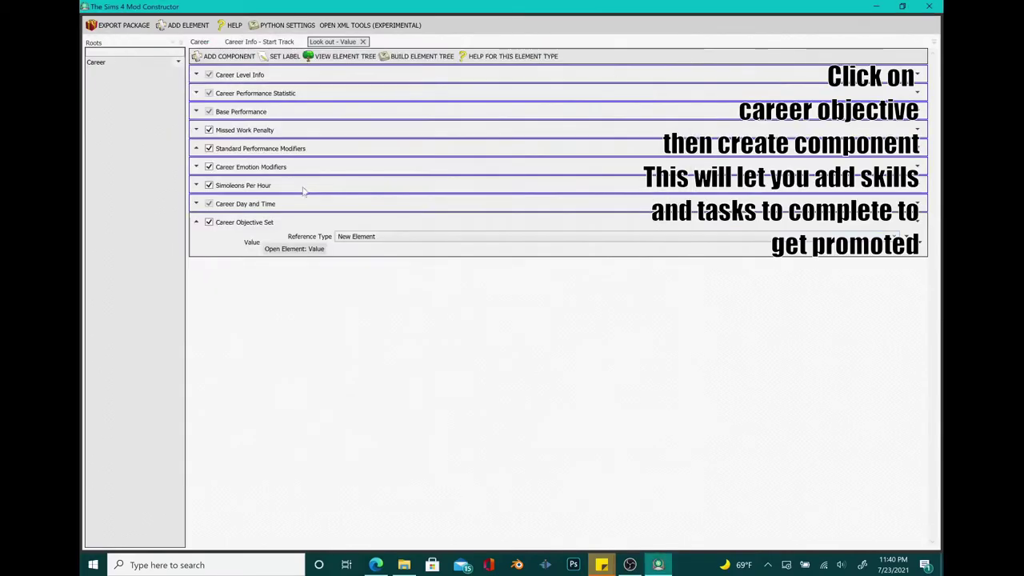
Step: Open the Career Objective Set's value element and add three new objectives to it
left_click(294, 248)
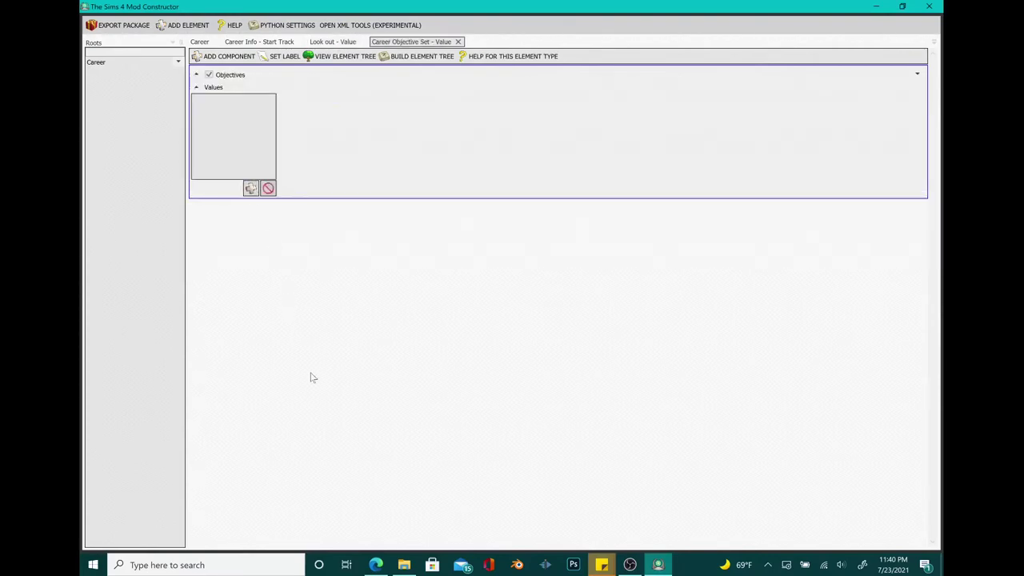
left_click(458, 41)
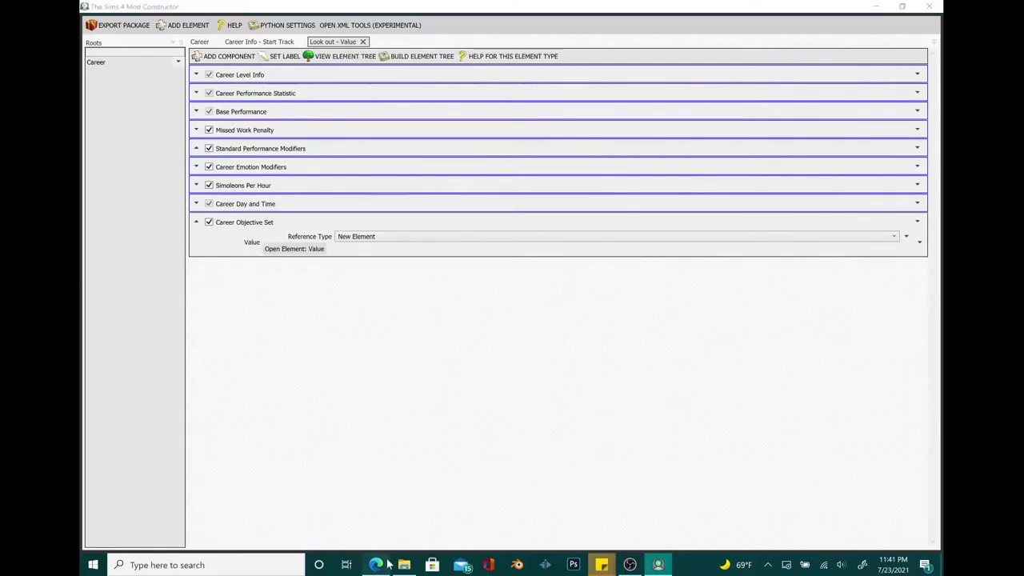
left_click(297, 249)
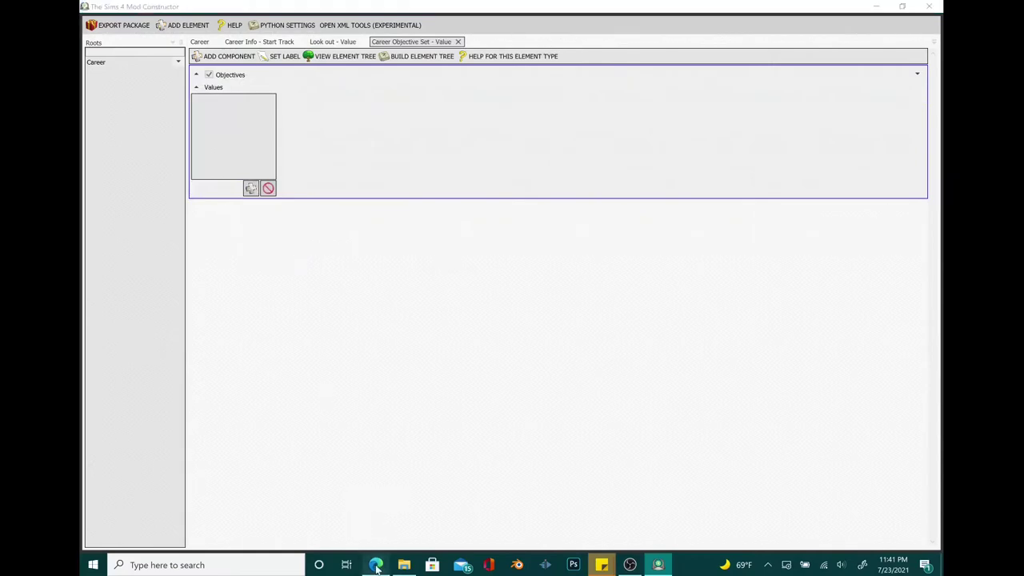
left_click(250, 189)
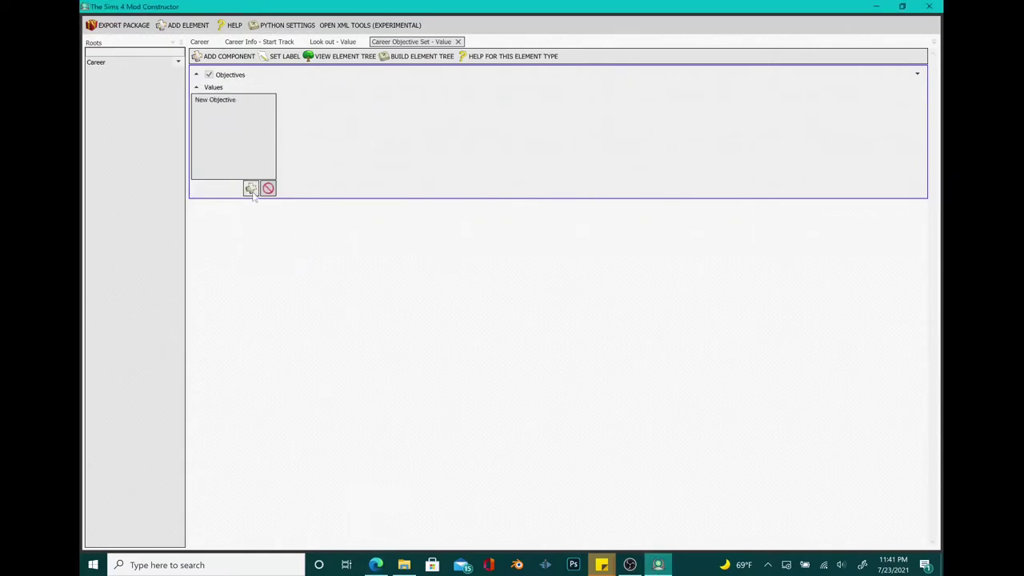
left_click(250, 188)
left_click(251, 189)
Step: Set the first objective's reference type to Game Reference and open the preset selection for its instance ID
left_click(232, 101)
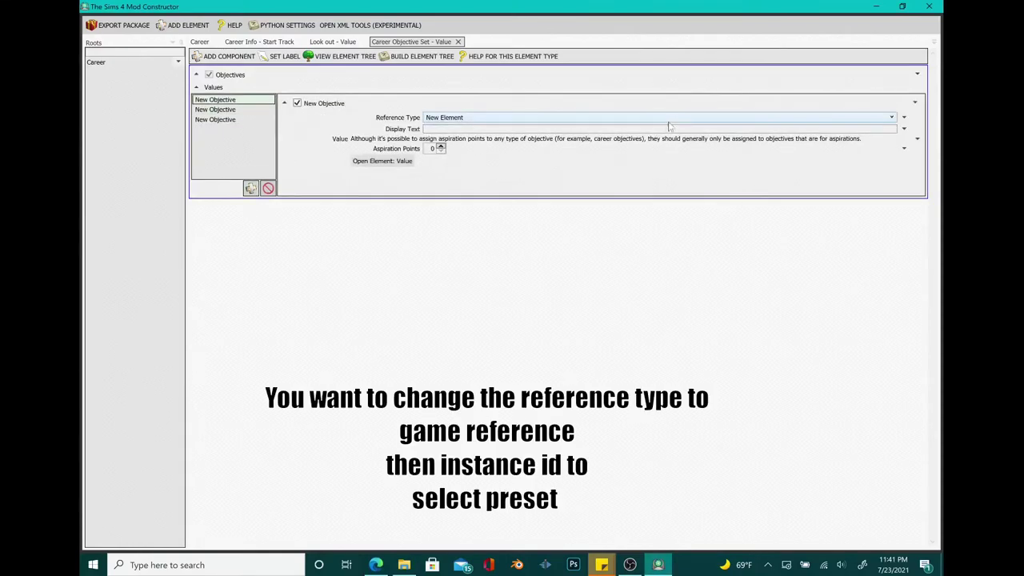
left_click(681, 118)
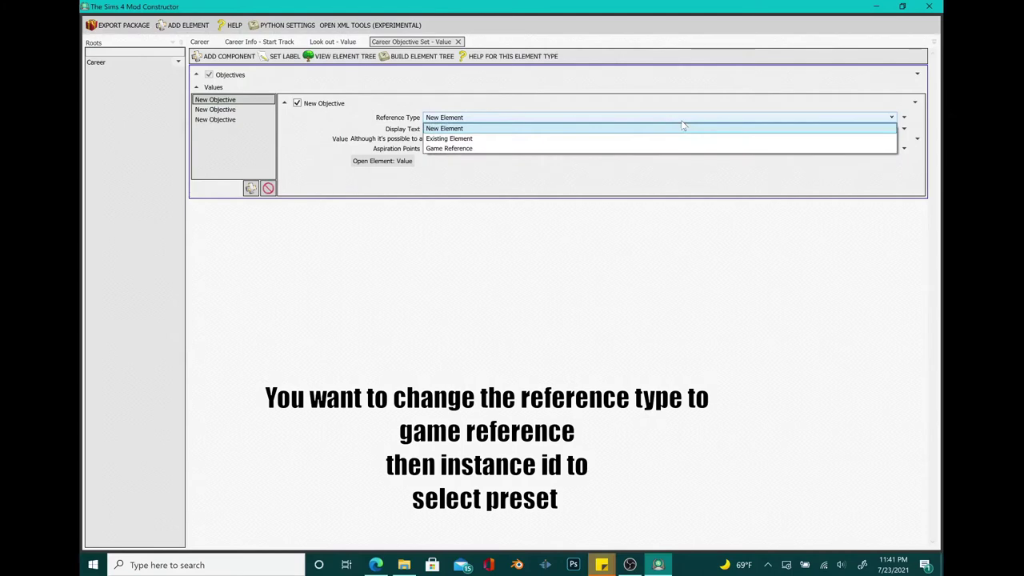
left_click(682, 124)
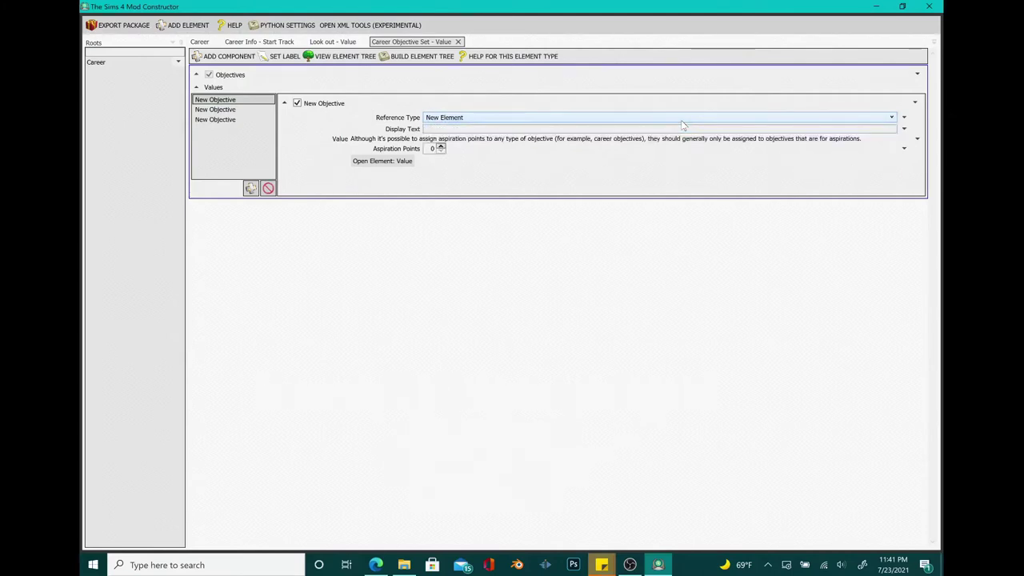
left_click(682, 125)
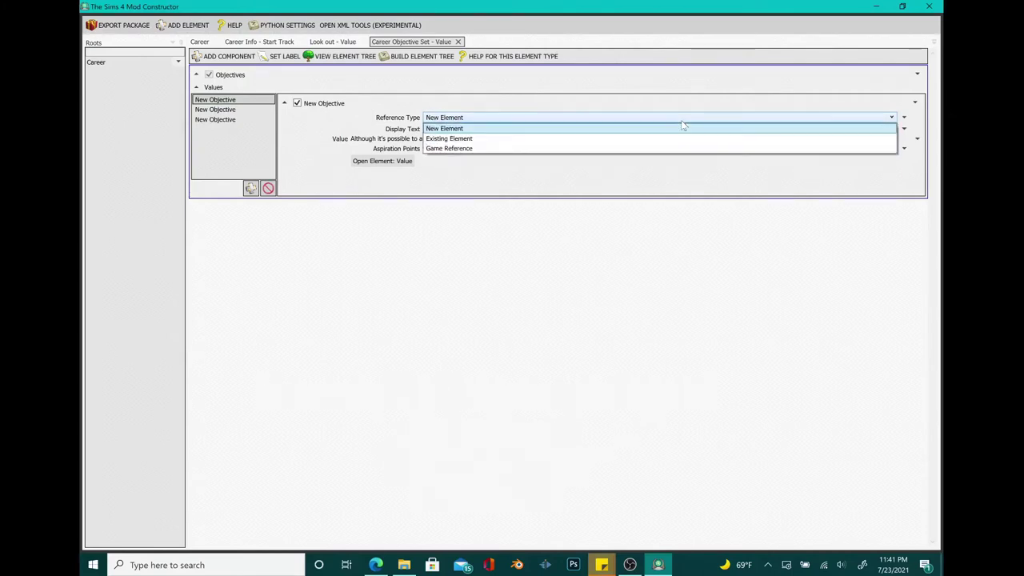
left_click(534, 150)
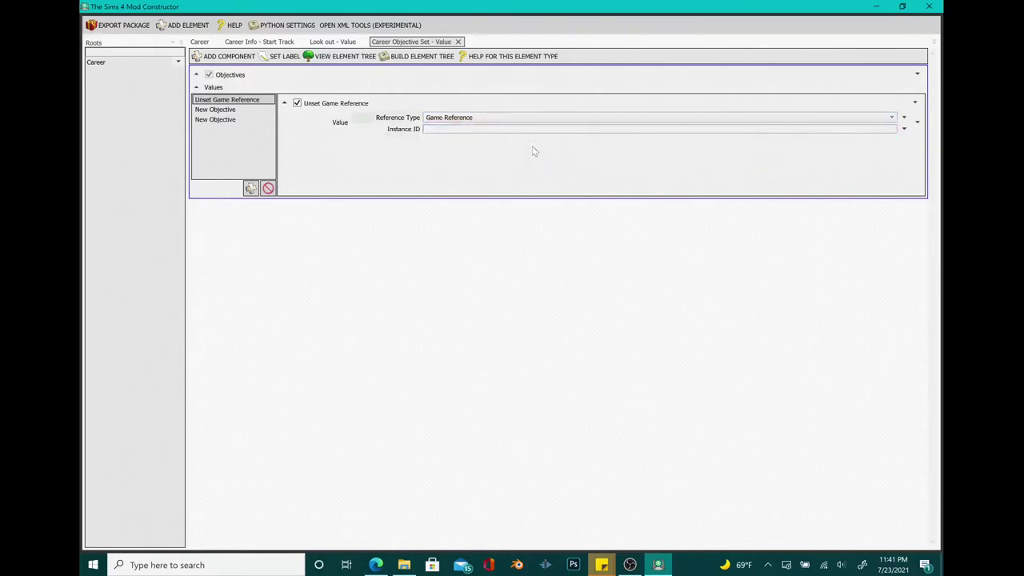
left_click(904, 129)
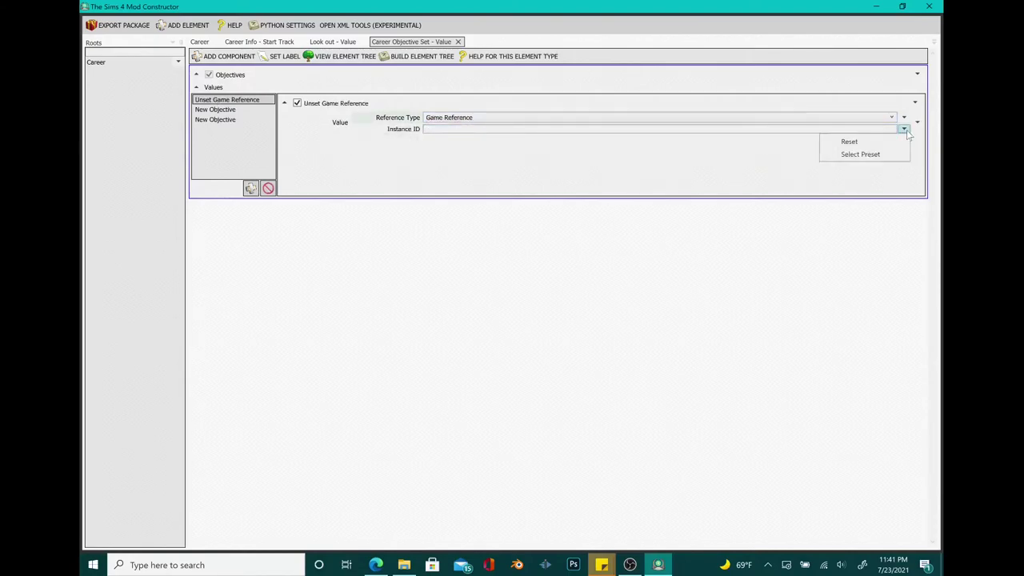
left_click(870, 156)
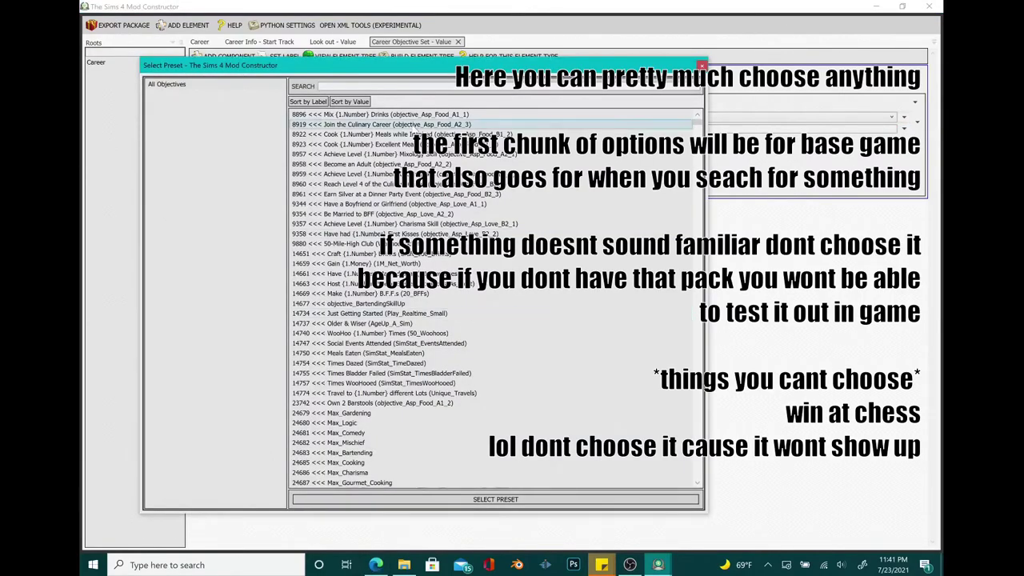
Step: Look through the unfiltered list of objective presets for usable career objectives
left_click(394, 88)
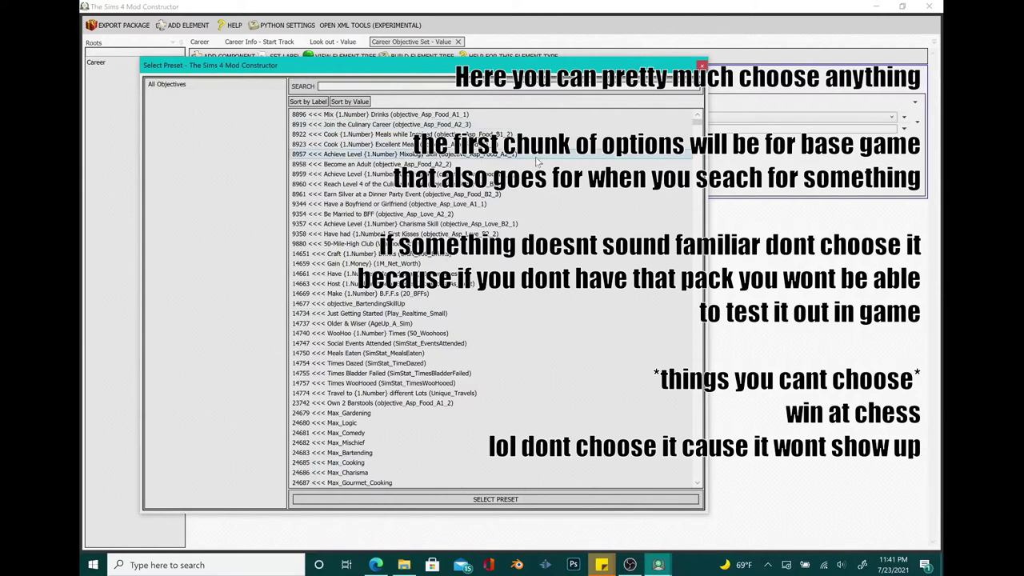
left_click_drag(698, 120, 697, 127)
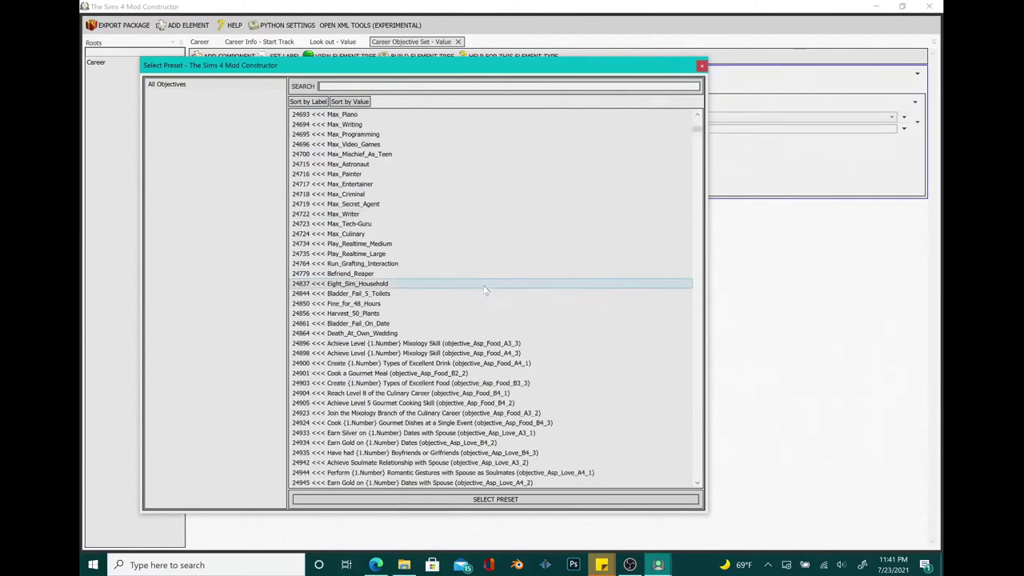
left_click(463, 345)
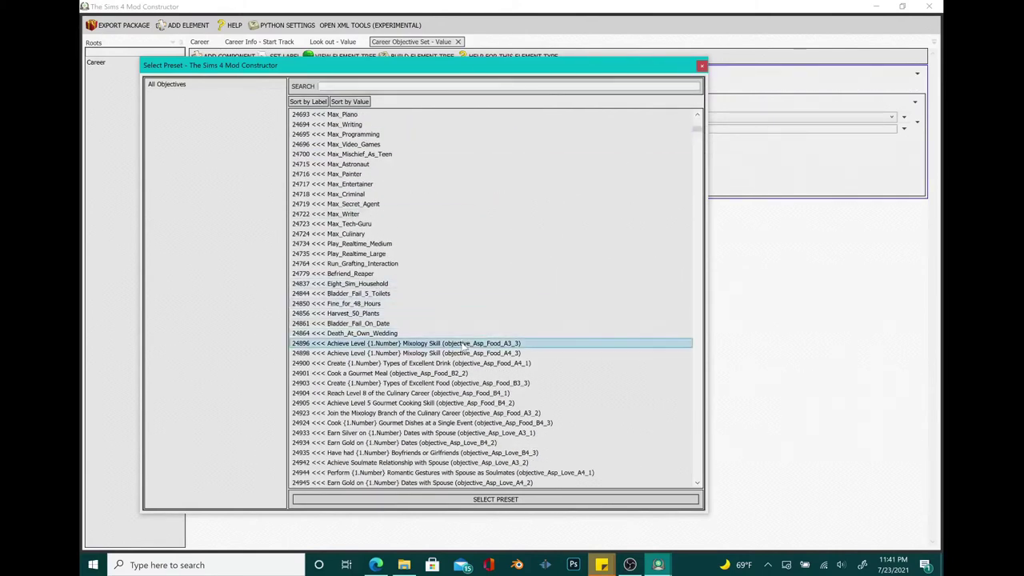
left_click(376, 274)
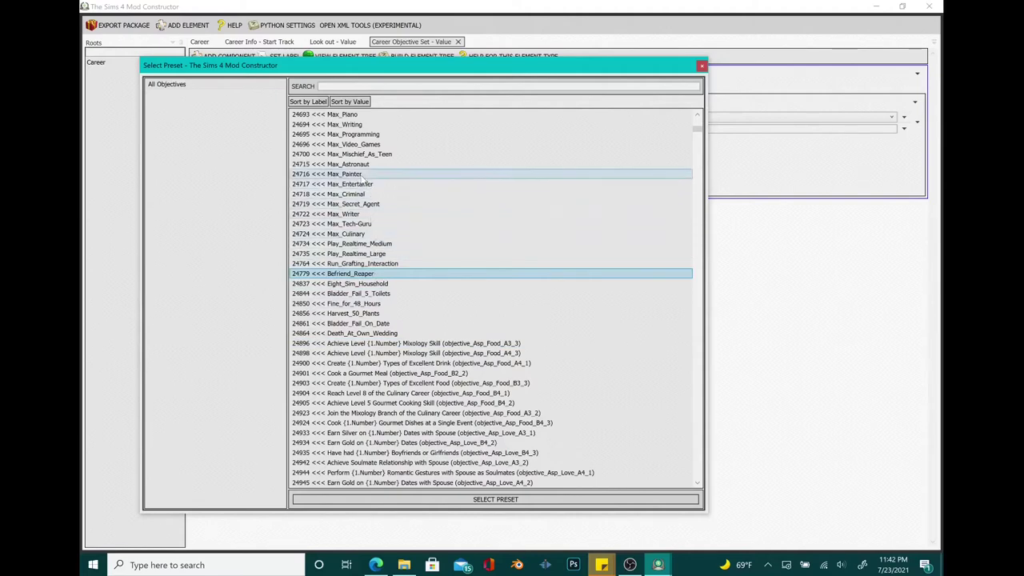
left_click(672, 175)
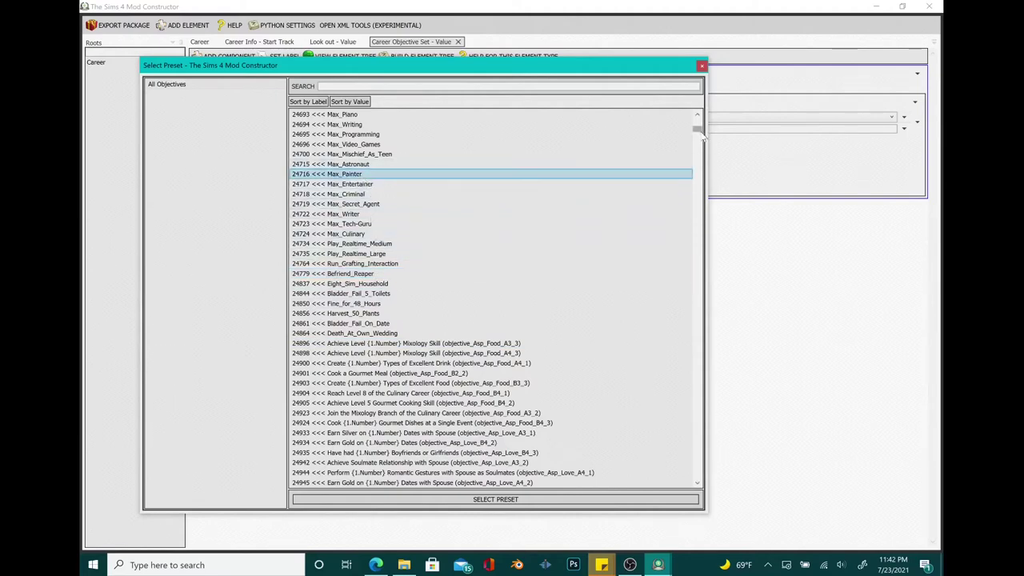
left_click_drag(698, 129, 704, 119)
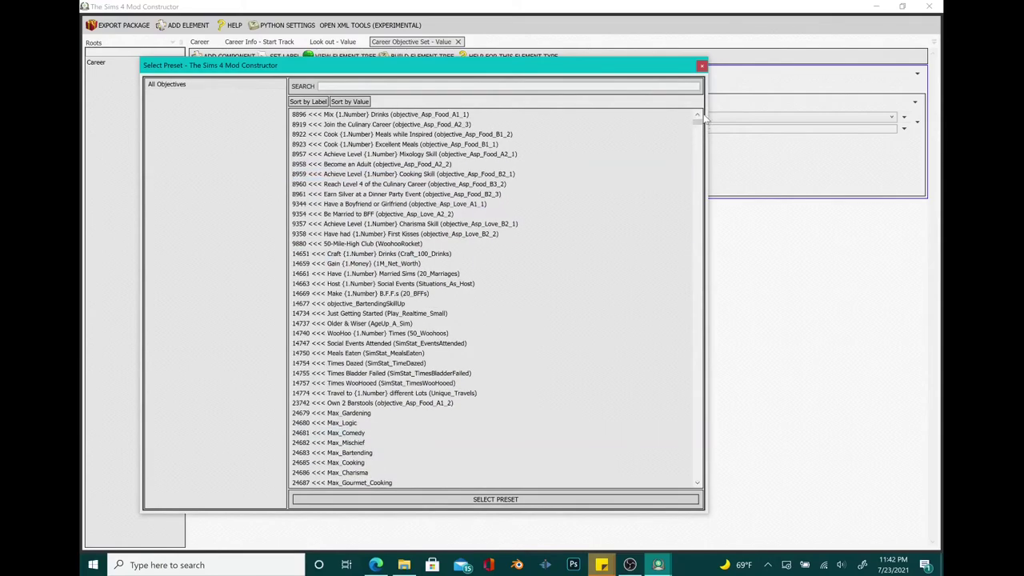
Step: Search the presets for "work" and assign "Work Out for 8 Total Hours" (25097) to the first objective
left_click(364, 86)
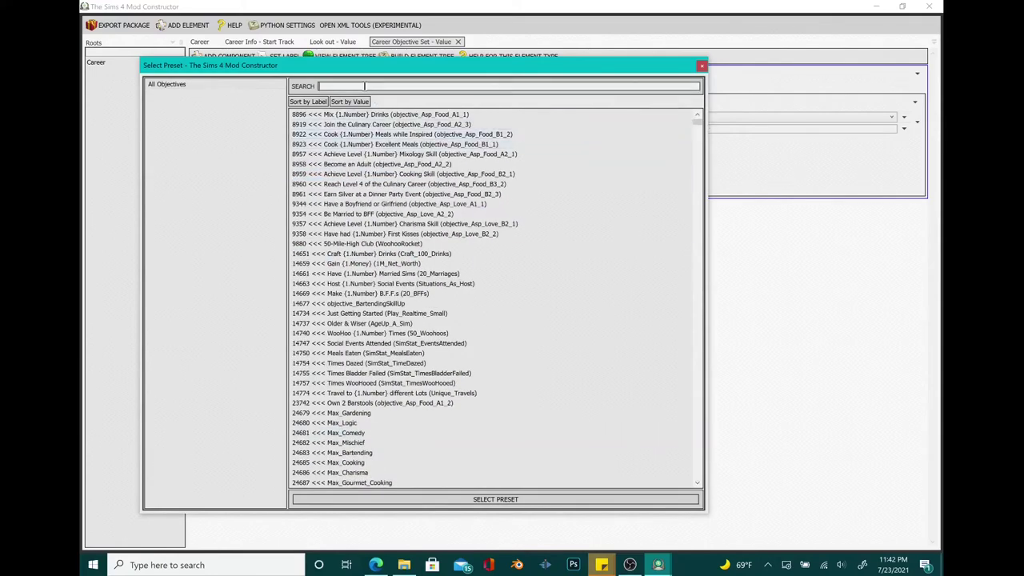
type("work")
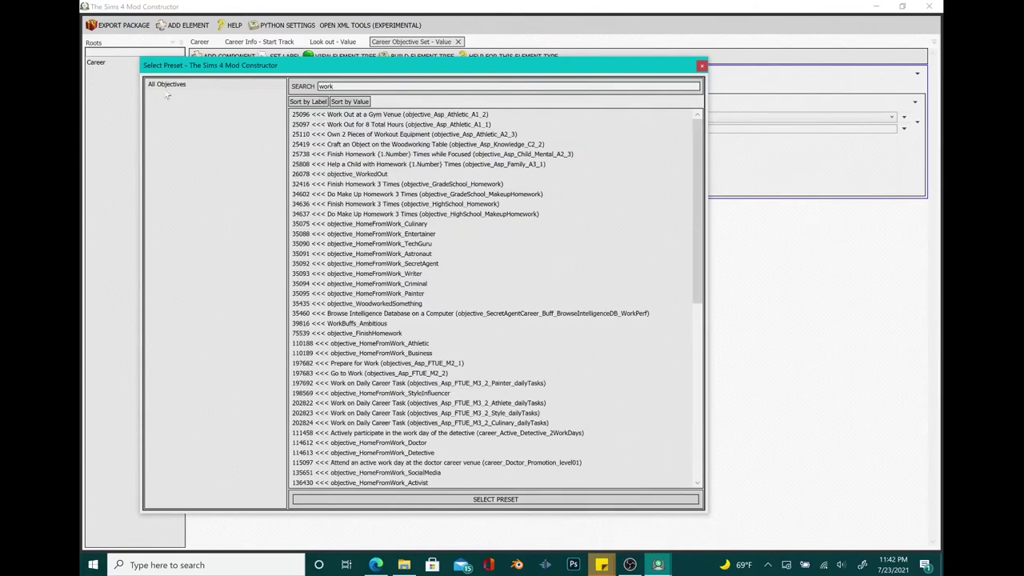
left_click(373, 125)
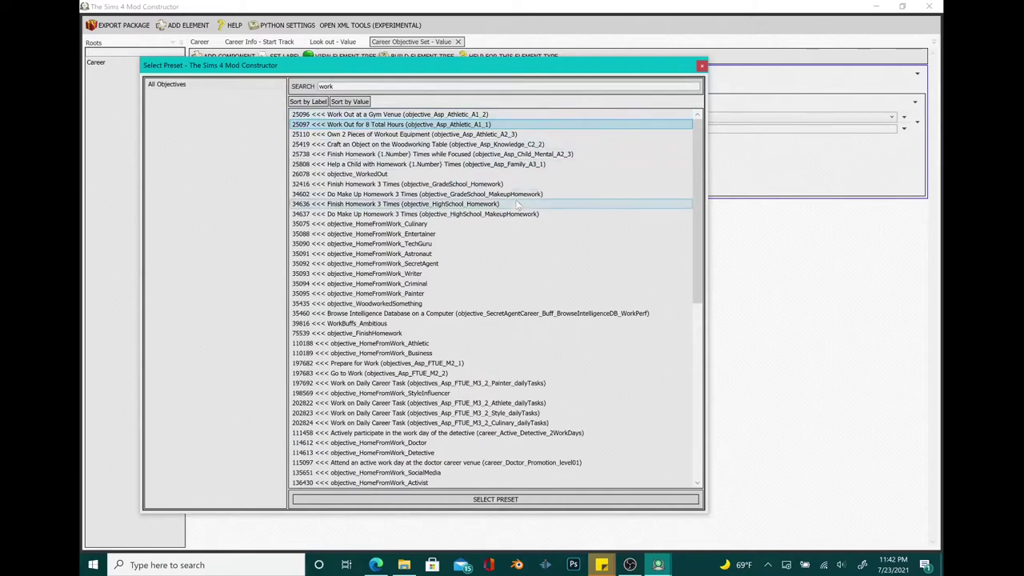
left_click(486, 499)
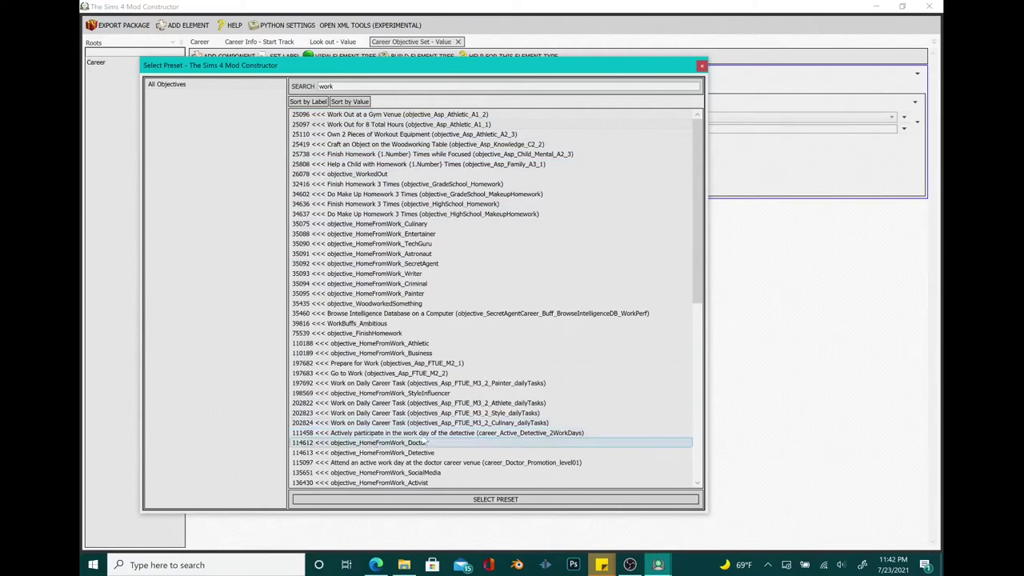
Step: Examine the remaining "work" presets, including the social media, woodworking and homework objectives, and close the preset selection
left_click_drag(698, 255, 716, 302)
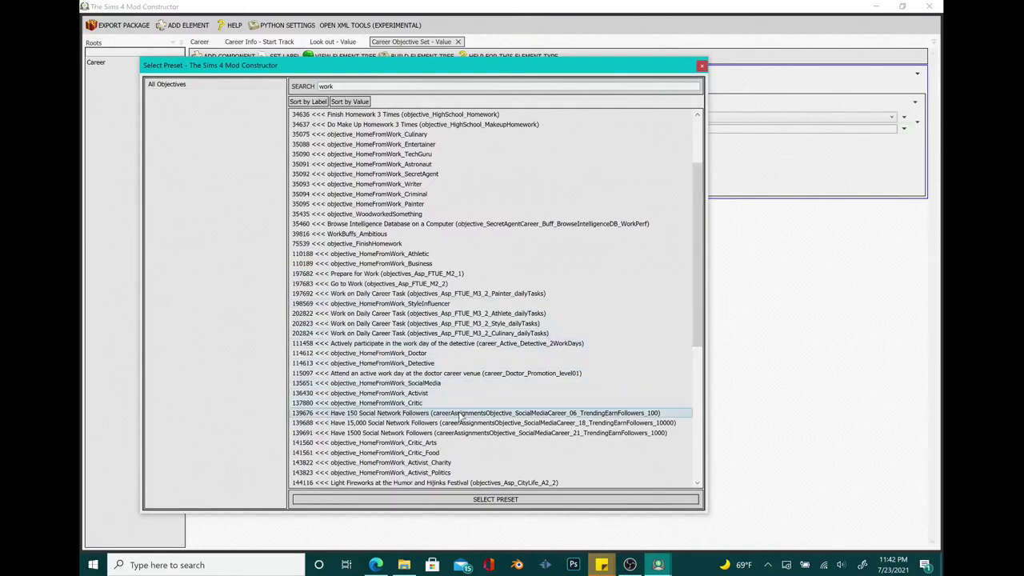
left_click(408, 413)
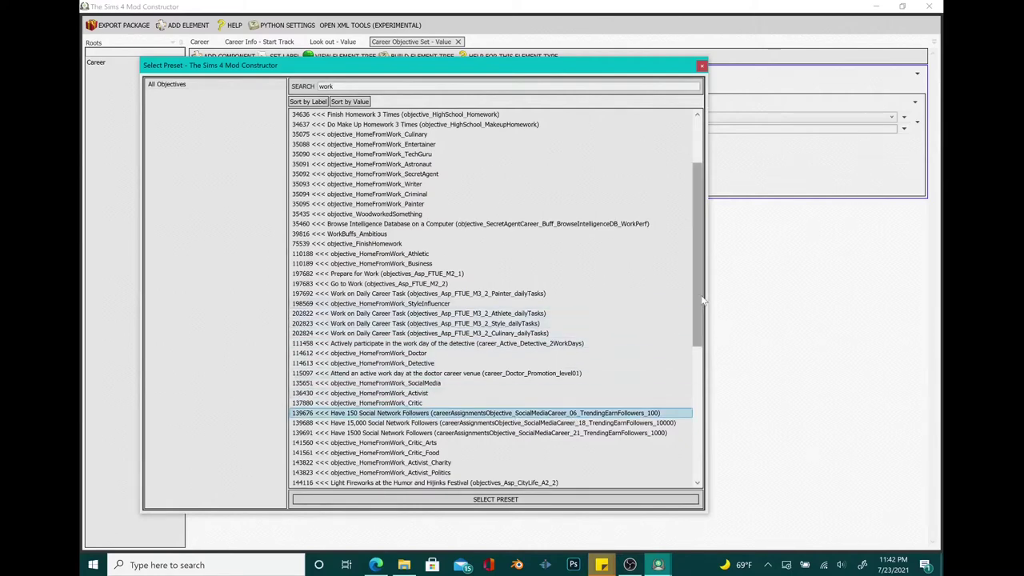
left_click_drag(702, 300, 706, 364)
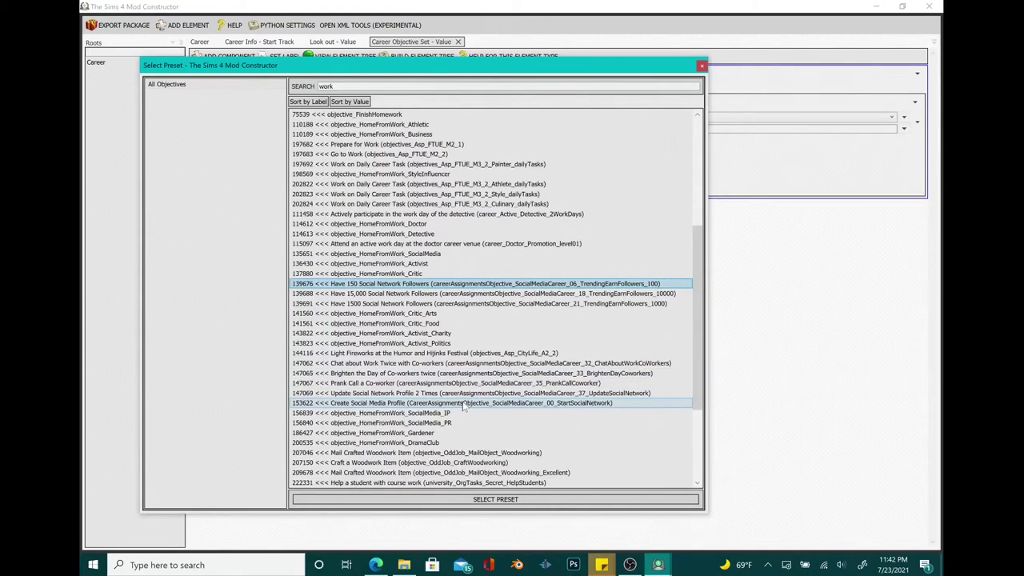
left_click(492, 453)
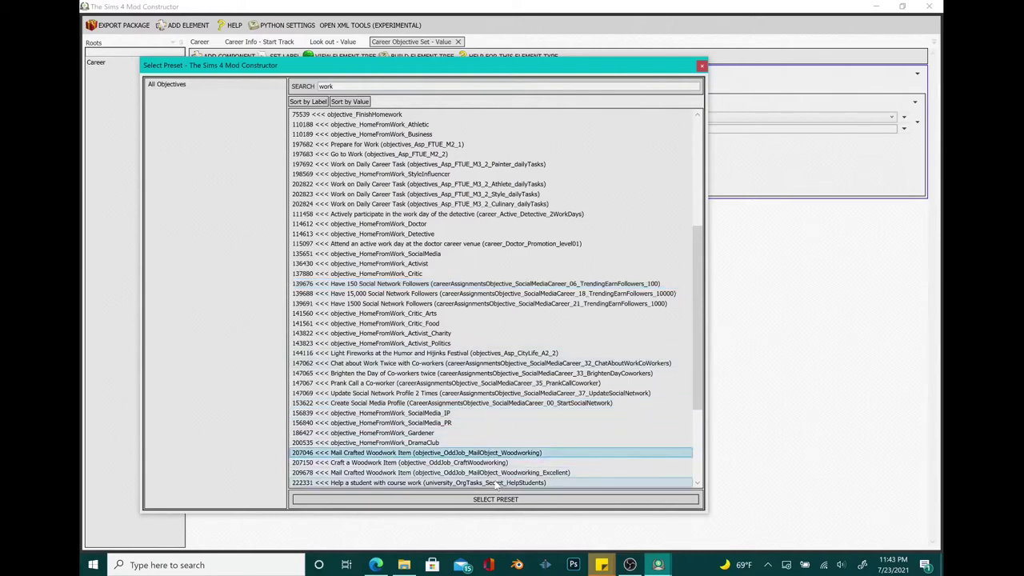
left_click(495, 483)
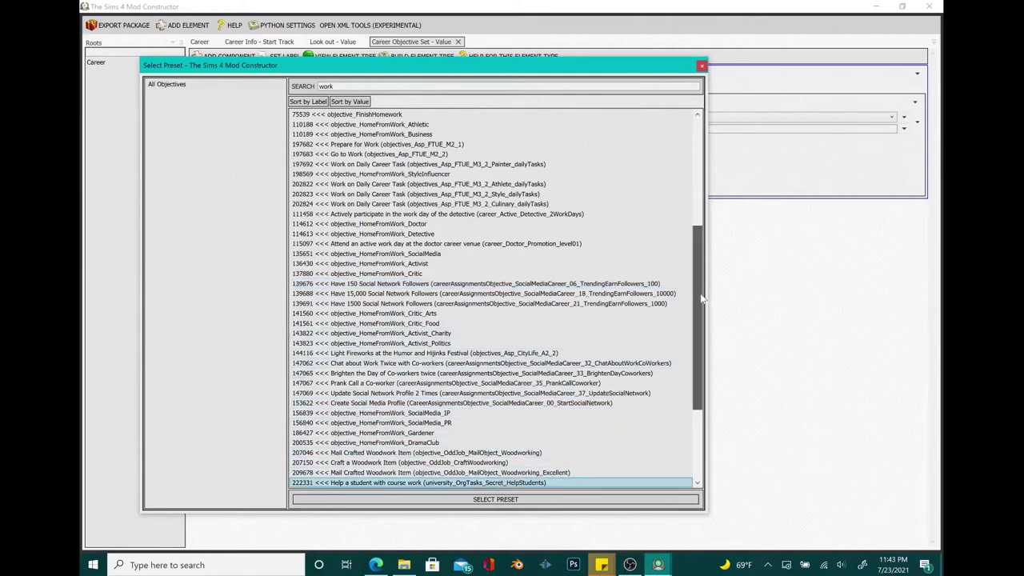
scroll(705, 309, "down", 1)
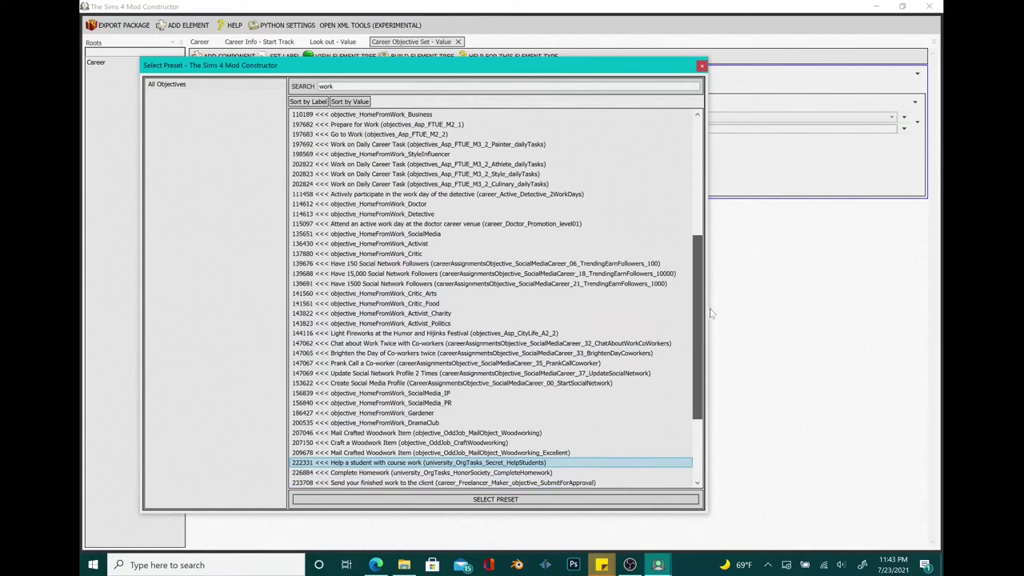
scroll(706, 305, "up", 8)
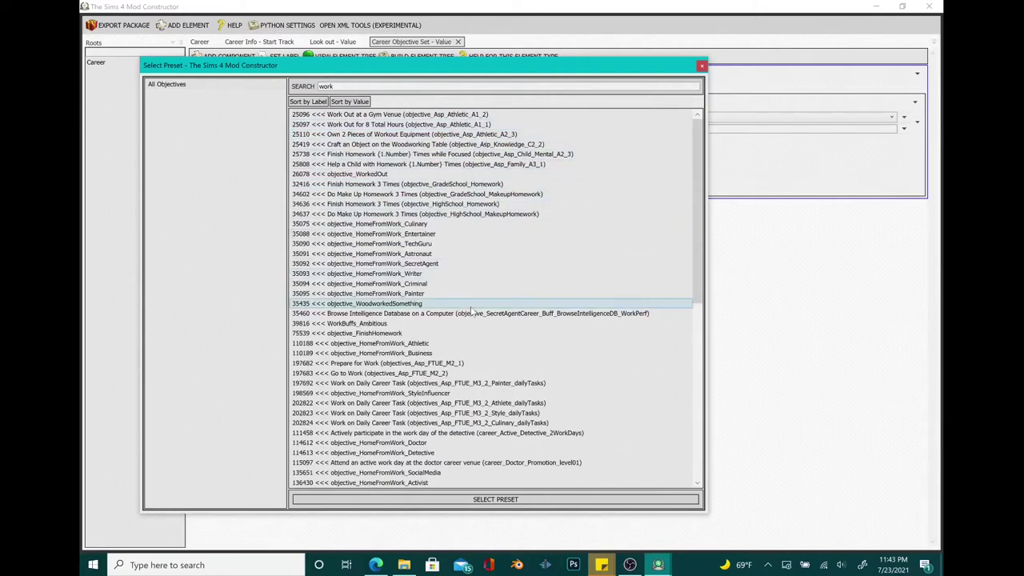
left_click(424, 186)
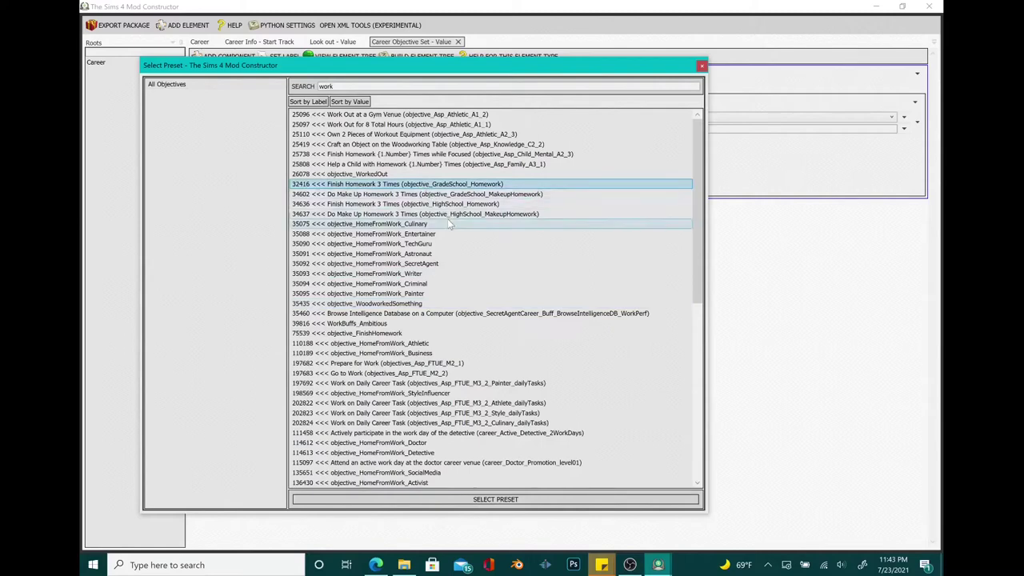
left_click(702, 67)
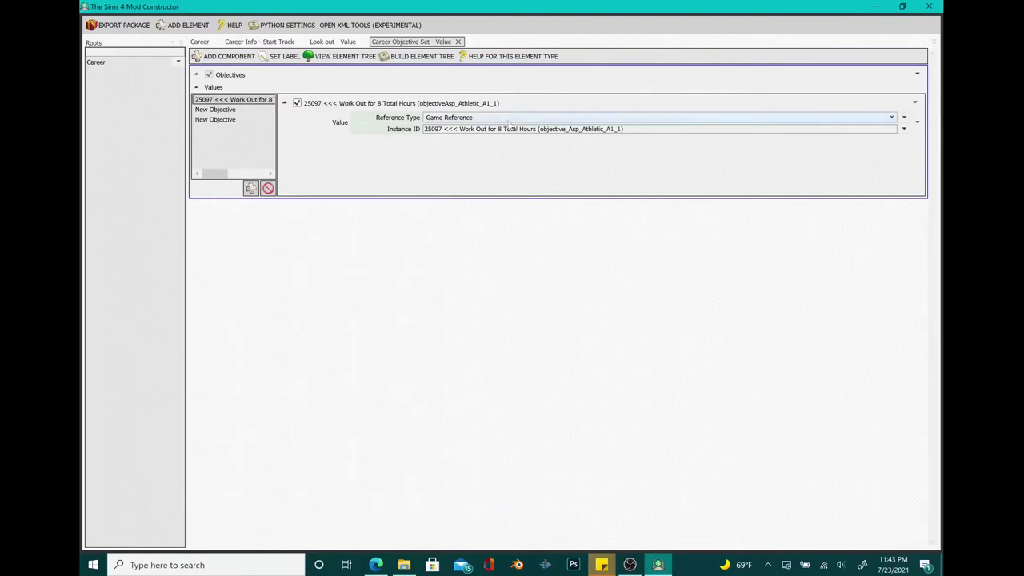
Step: Set the second objective's reference type to Game Reference
left_click(224, 109)
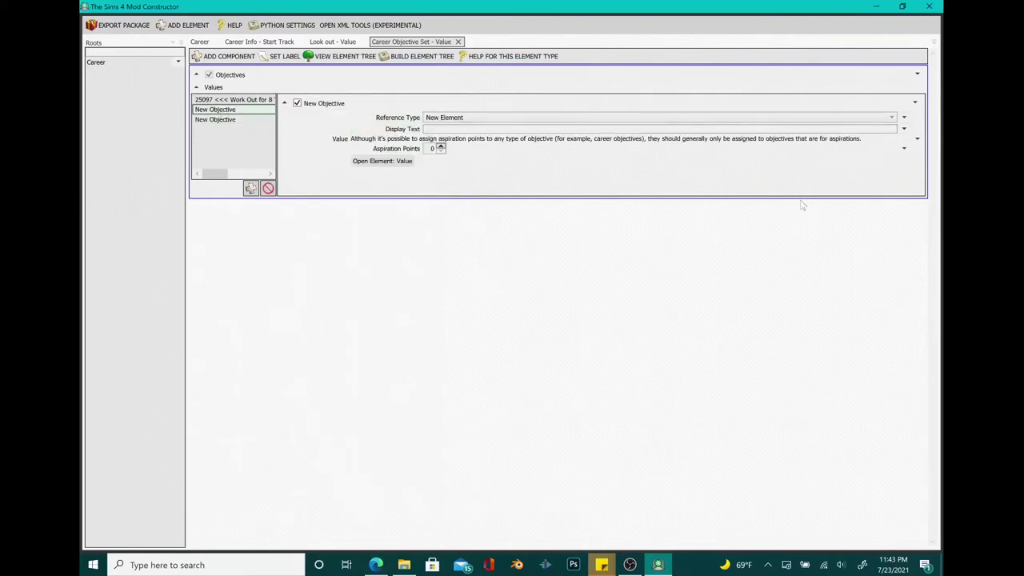
left_click(894, 118)
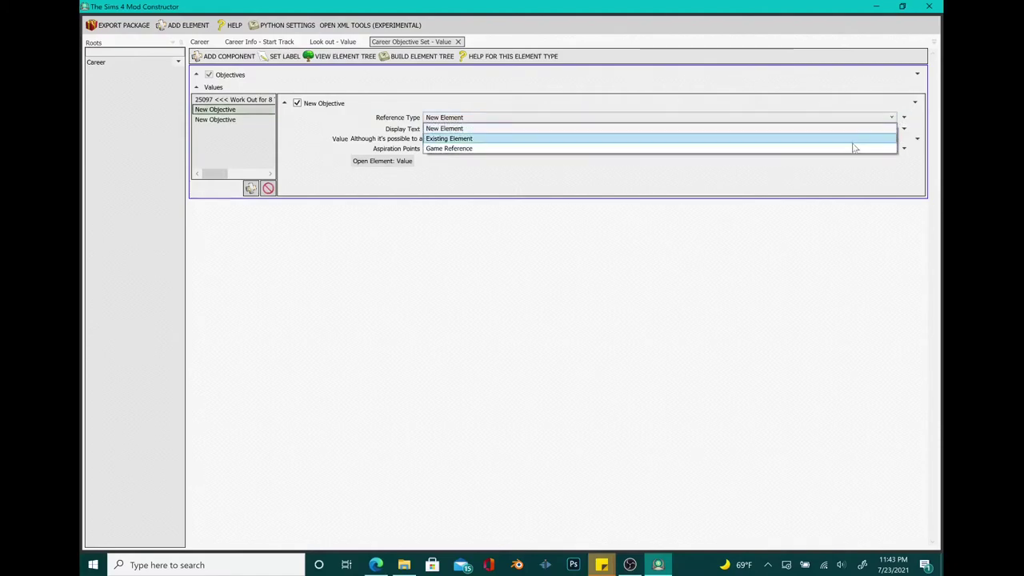
left_click(880, 151)
Step: Search the instance ID presets for "char" and assign "Reach Level 2 Charisma Skill" (26463) to the second objective
left_click(904, 130)
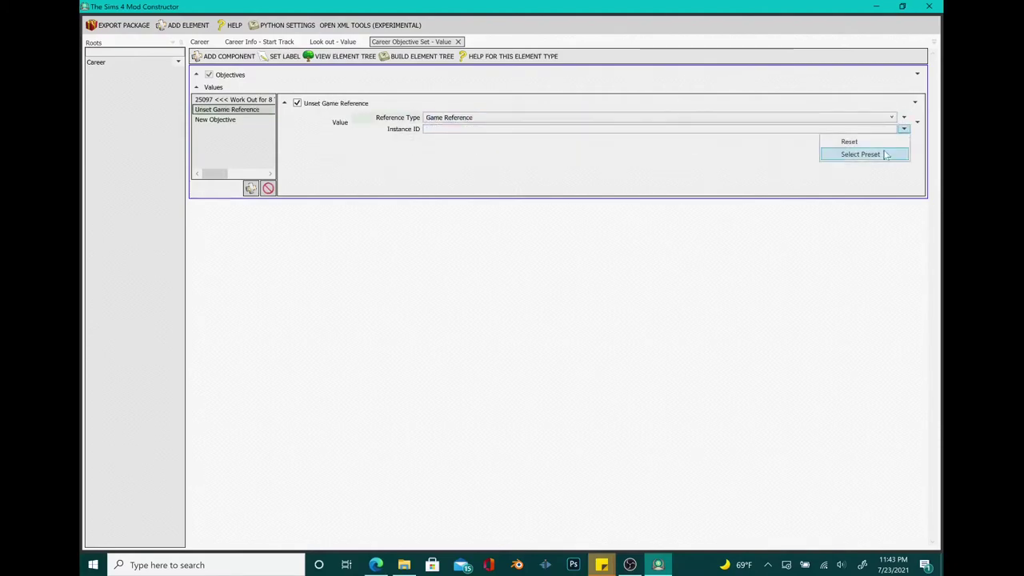
left_click(879, 155)
left_click(362, 100)
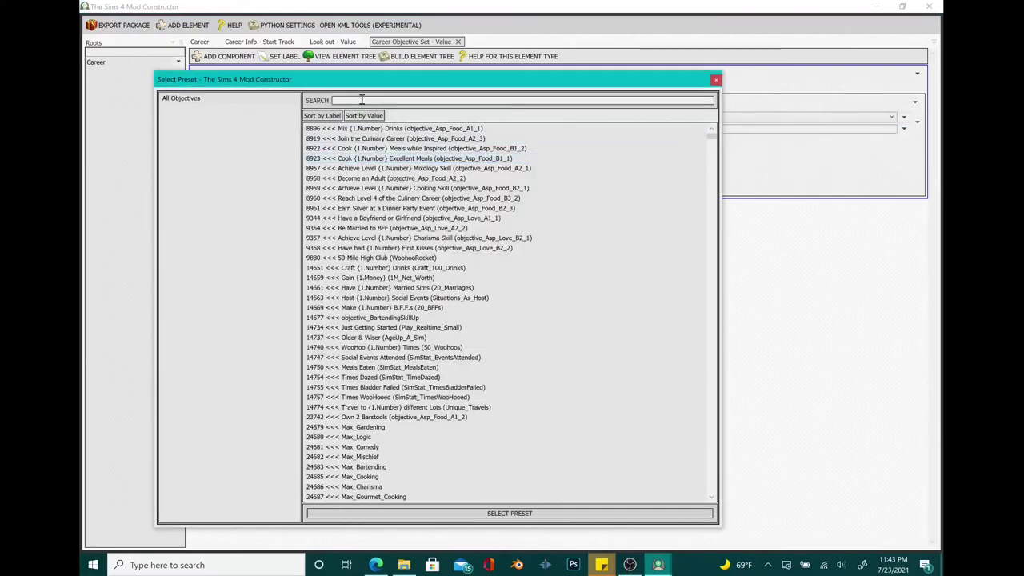
type("char")
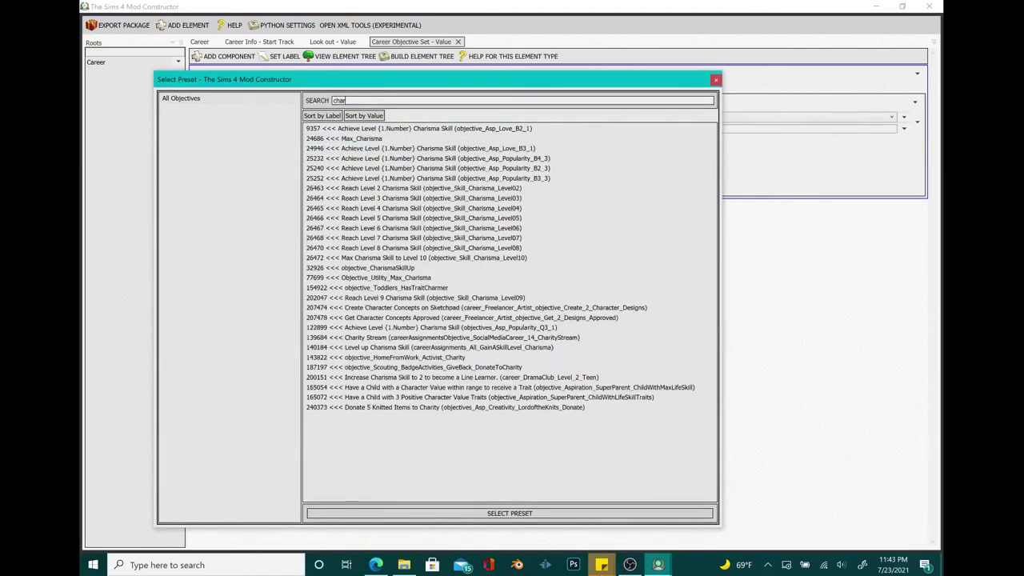
left_click(412, 188)
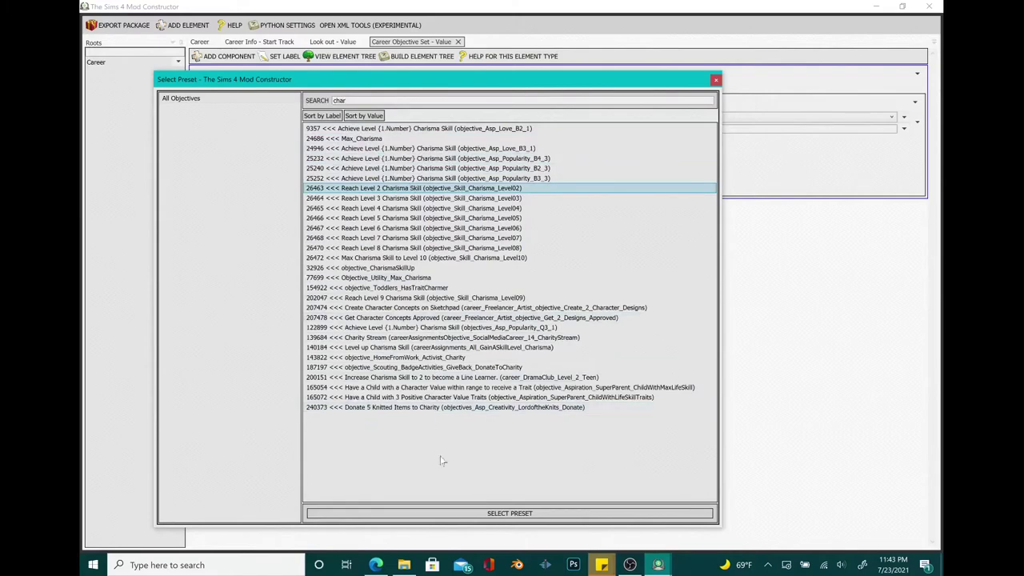
left_click(440, 516)
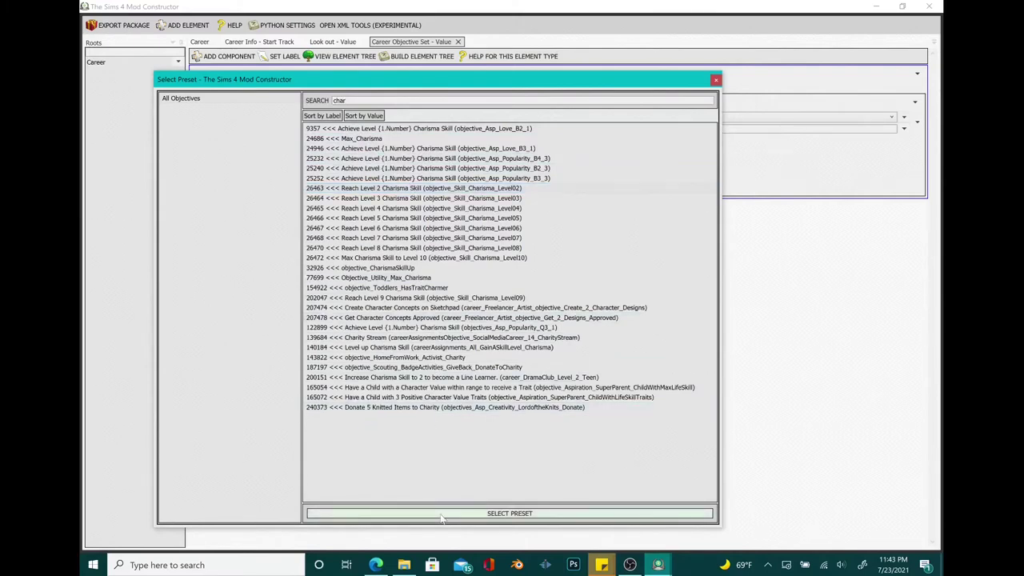
left_click(716, 81)
Step: Set the third objective's reference type to Game Reference
left_click(251, 188)
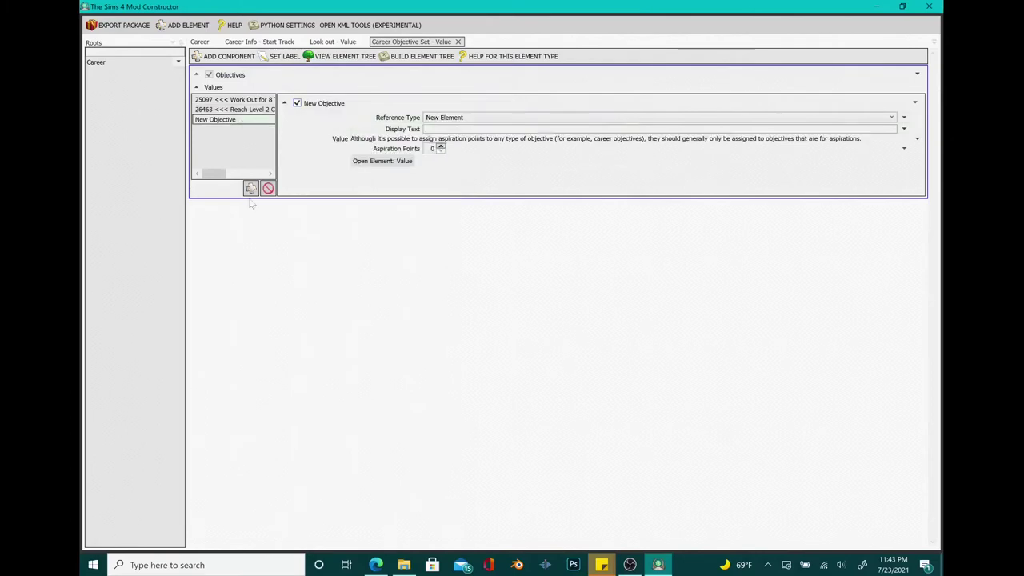
left_click(733, 119)
left_click(731, 152)
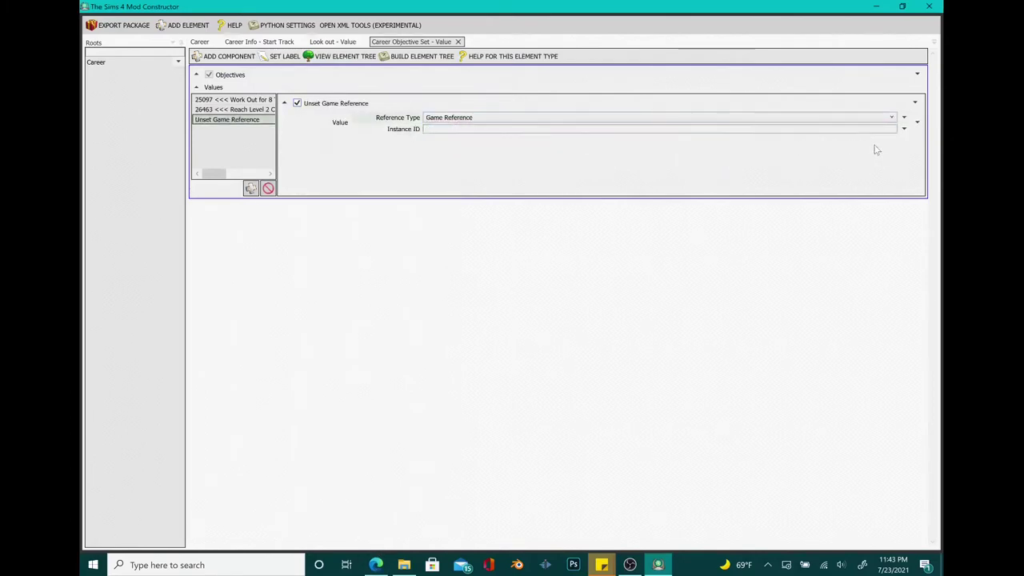
Step: Search the instance ID presets for "logic", assign "Reach Level 2 Logic Skill" (26603) to the third objective, and close the objective set and Look out level
left_click(904, 129)
left_click(875, 153)
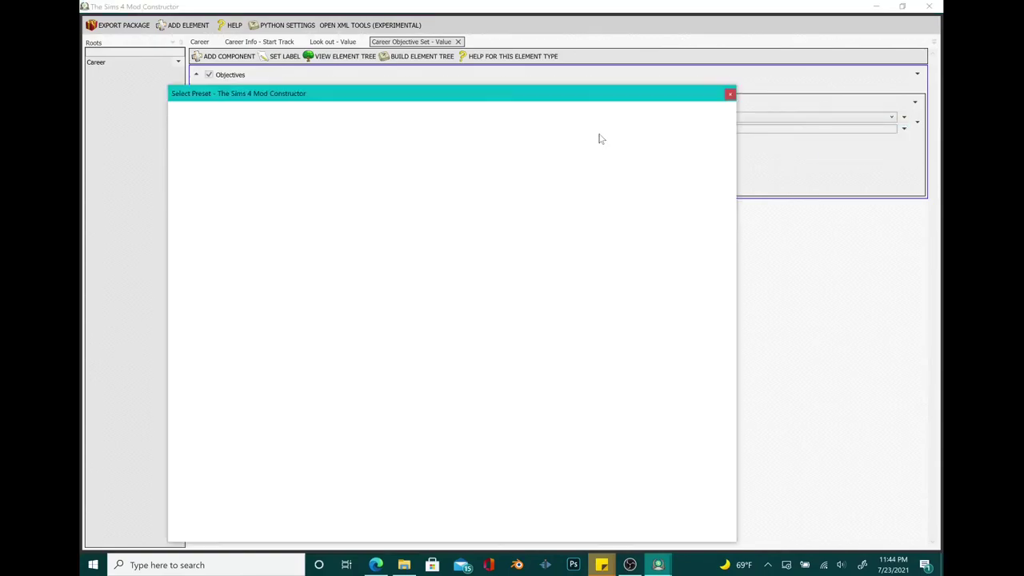
type("logic")
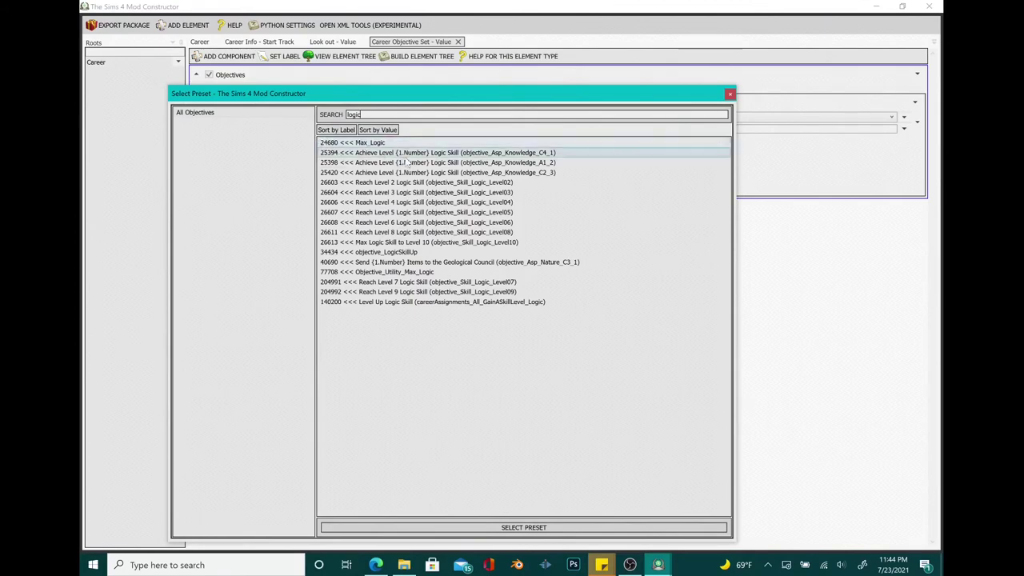
left_click(422, 184)
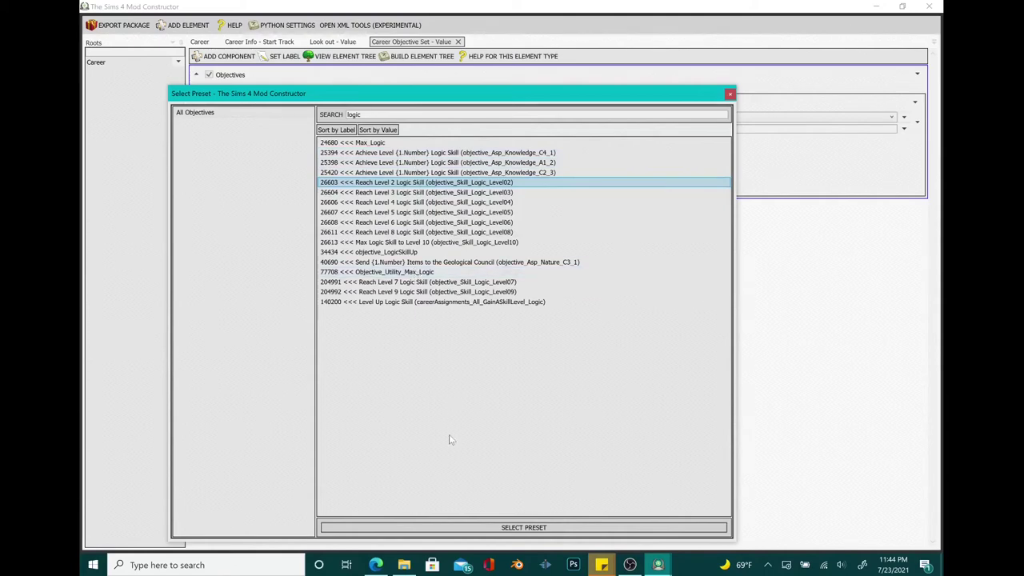
left_click(514, 528)
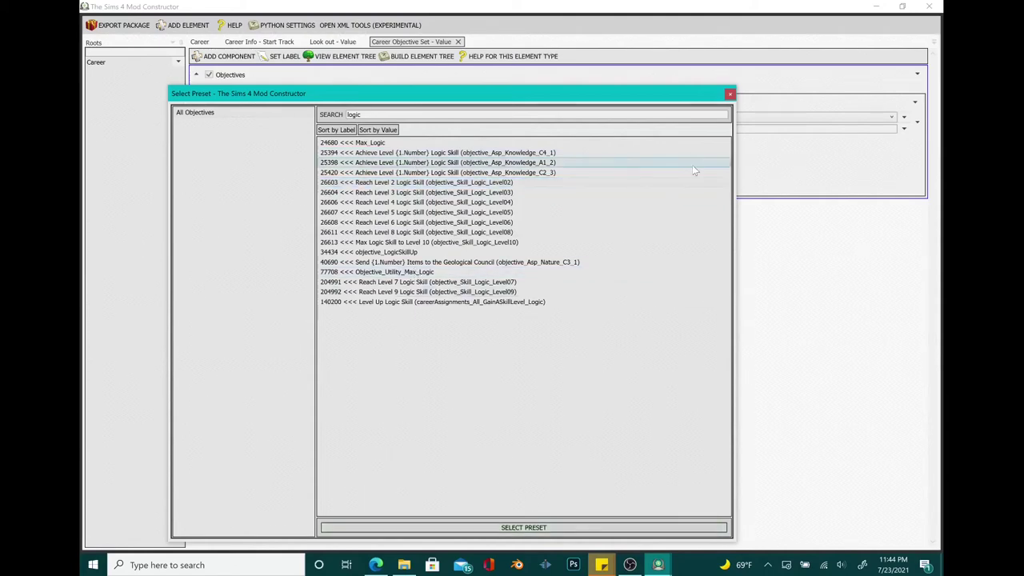
left_click(730, 94)
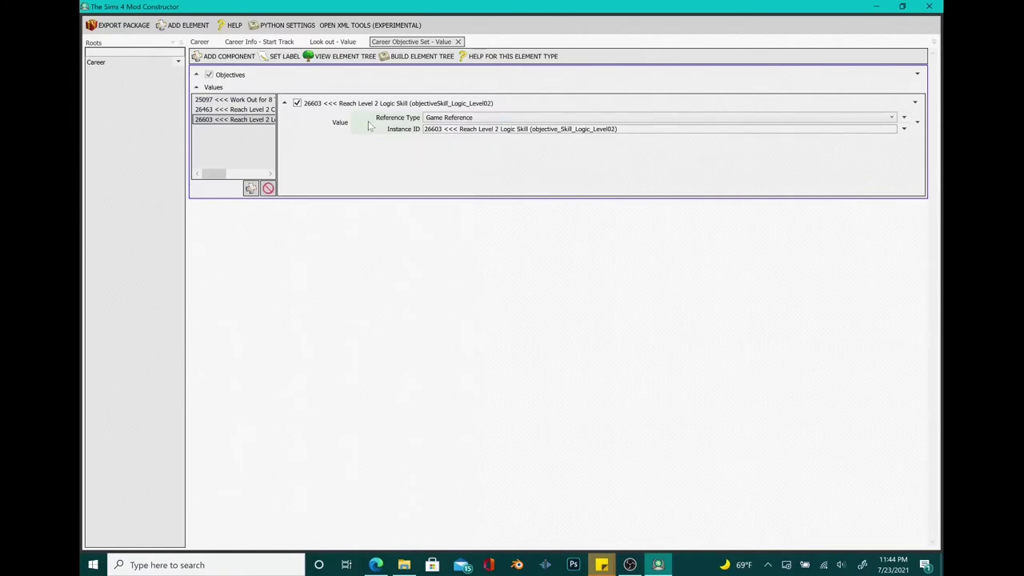
left_click(458, 42)
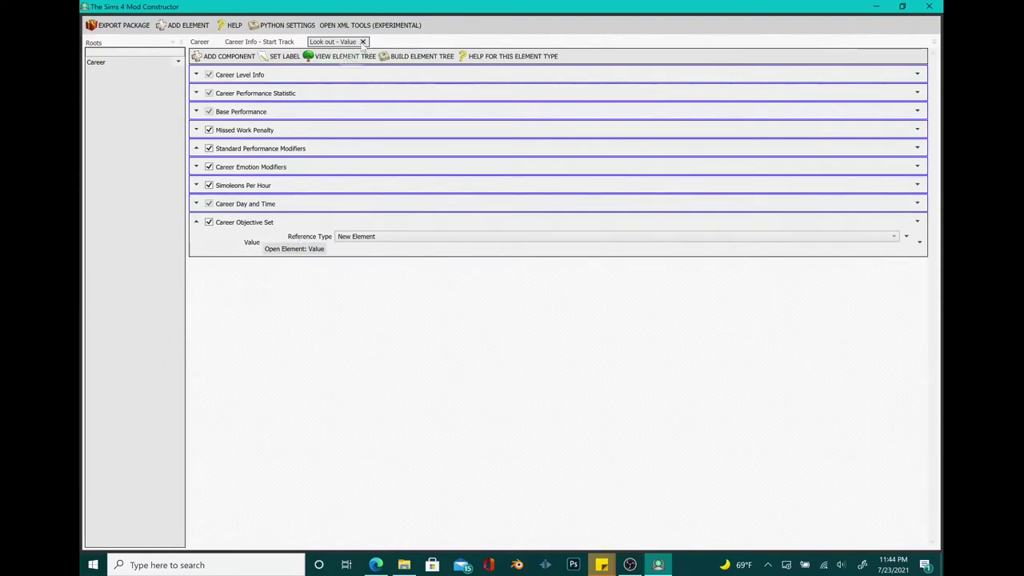
left_click(362, 42)
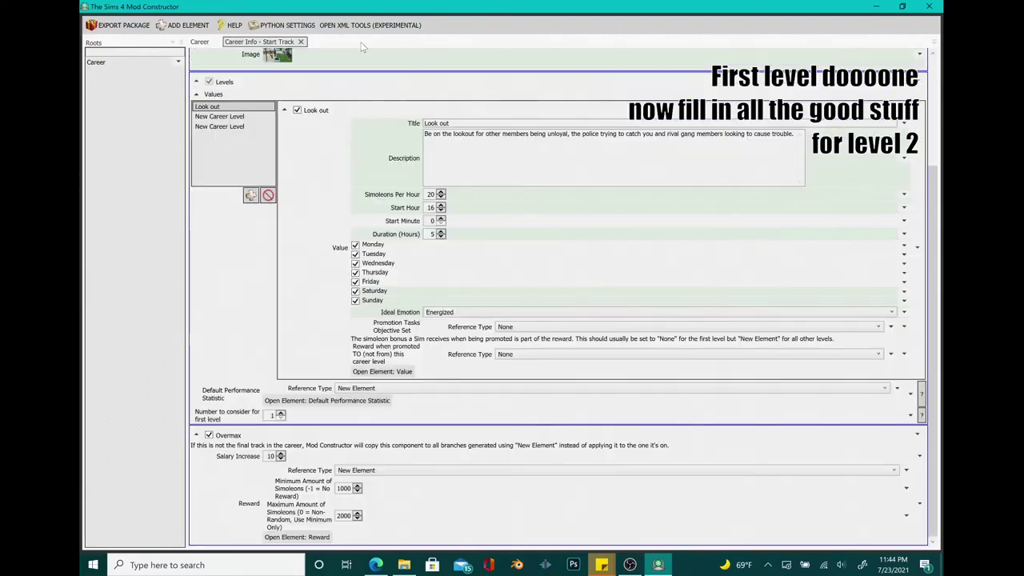
Step: Set the Mule level's promotion reward to New Element with a minimum of 4 and a maximum of 100 Simoleons
left_click(244, 120)
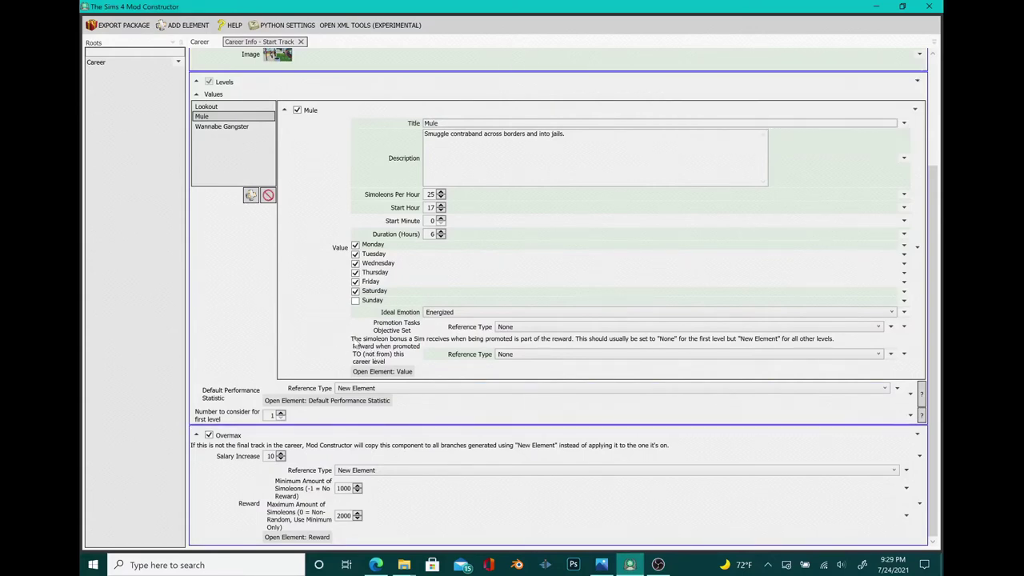
left_click(564, 355)
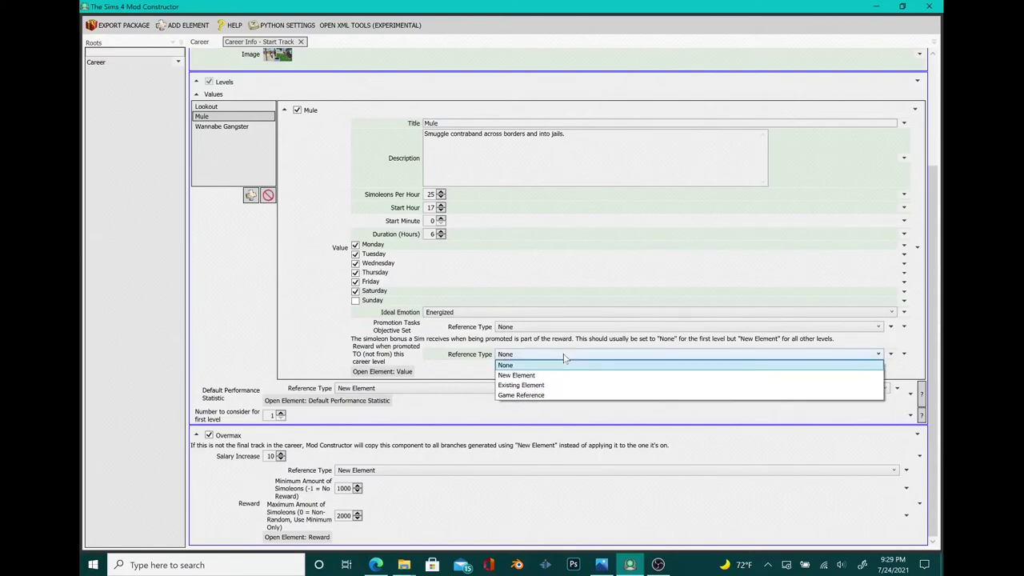
left_click(524, 375)
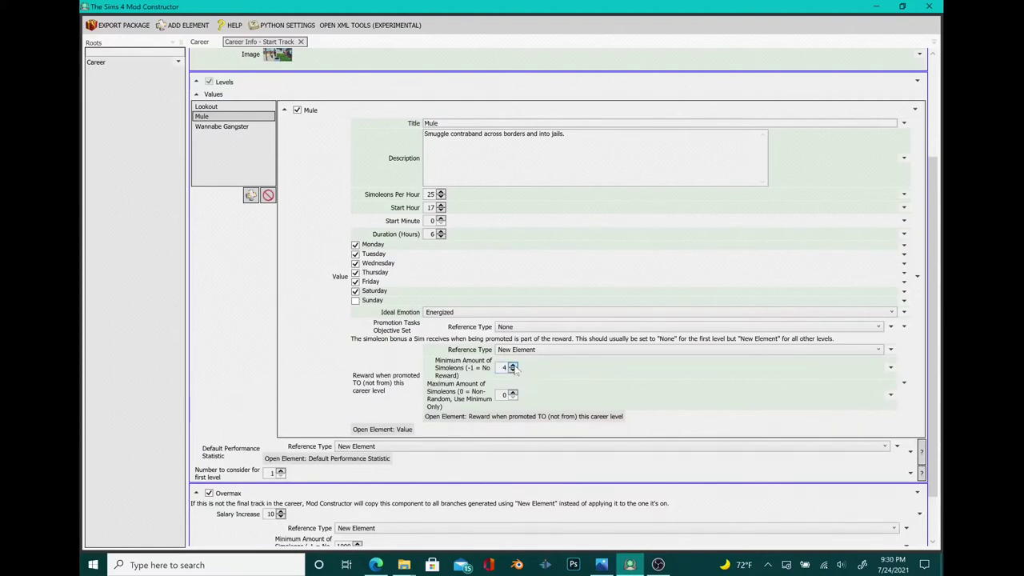
left_click(512, 391)
left_click(513, 392)
left_click(512, 392)
Step: Open the Mule level's promotion reward element and examine its Random Amount of Money in Range and Reward UI Info settings
left_click(538, 421)
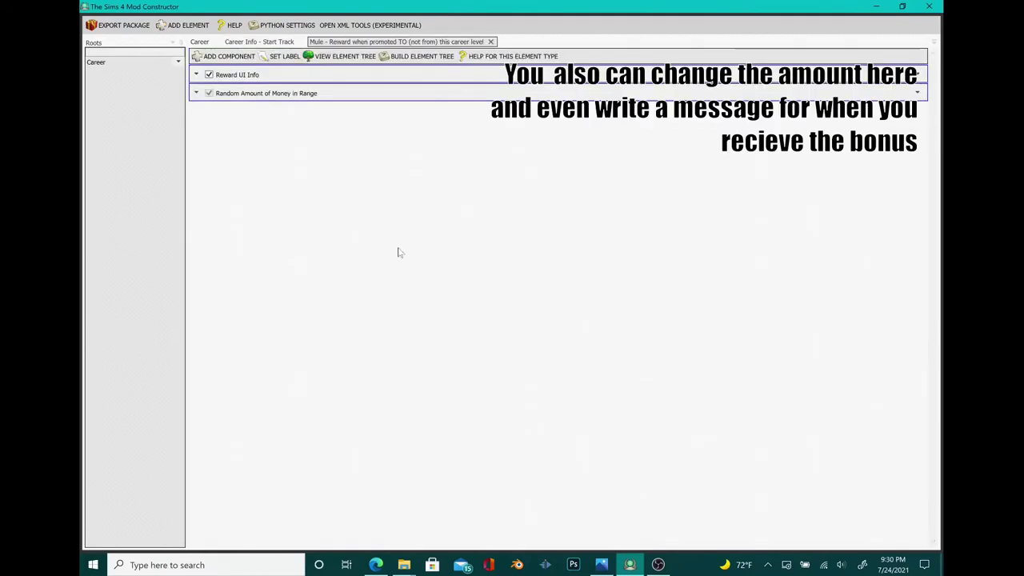
left_click(196, 93)
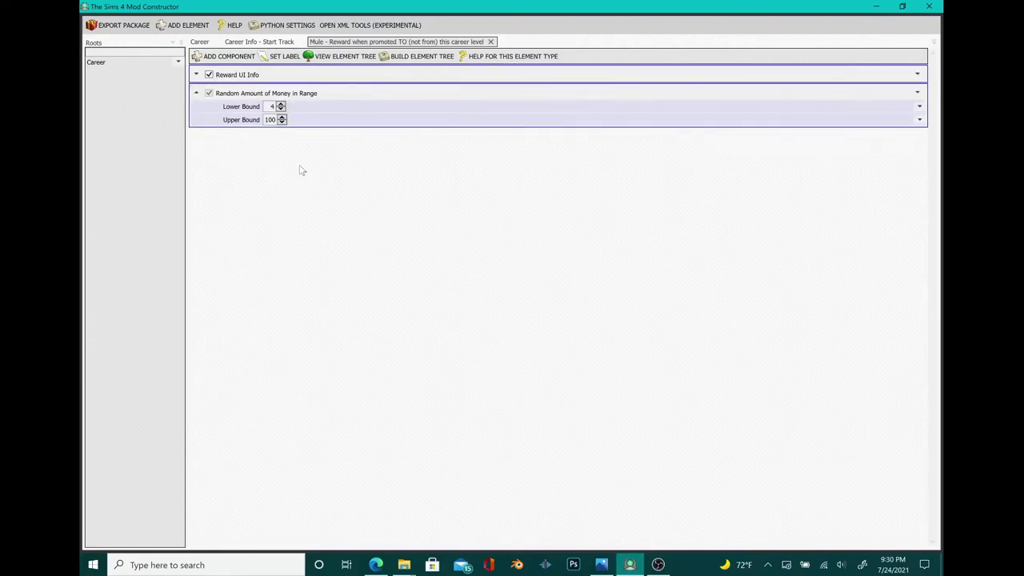
left_click(196, 75)
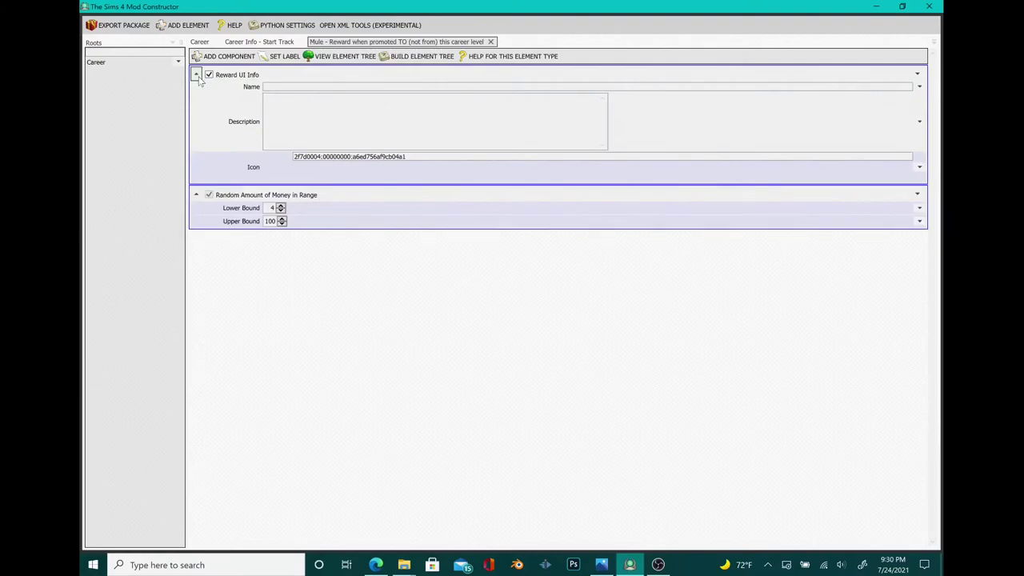
left_click(196, 74)
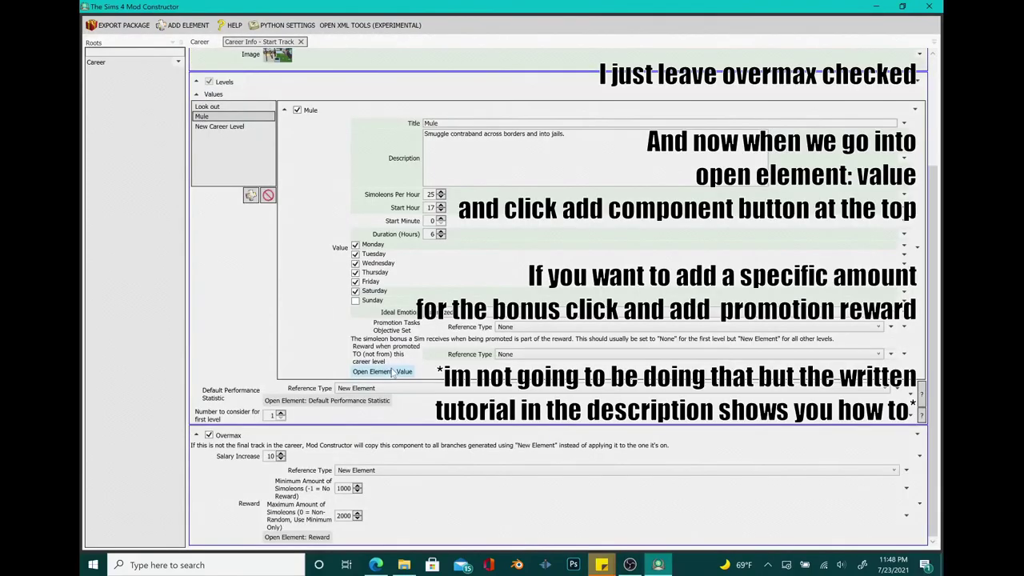
Step: Open the Mule level's value element and add a Career Objective Set component to it
left_click(391, 371)
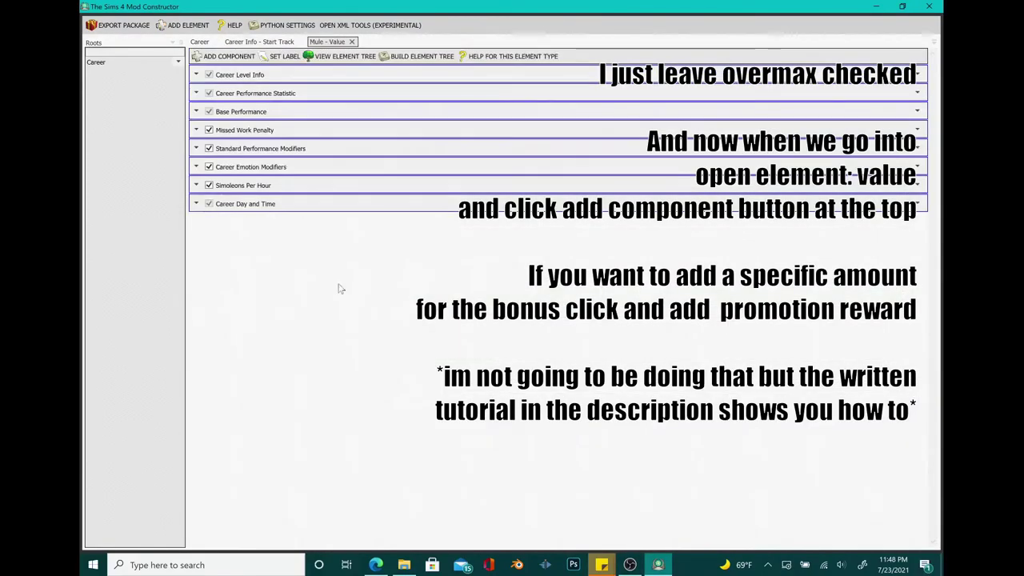
left_click(224, 56)
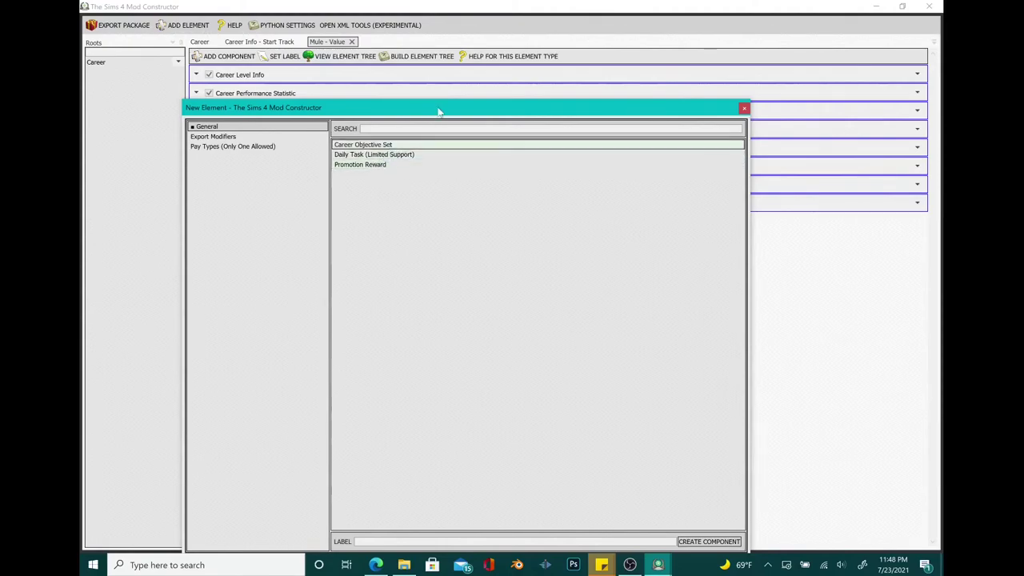
left_click_drag(439, 111, 449, 66)
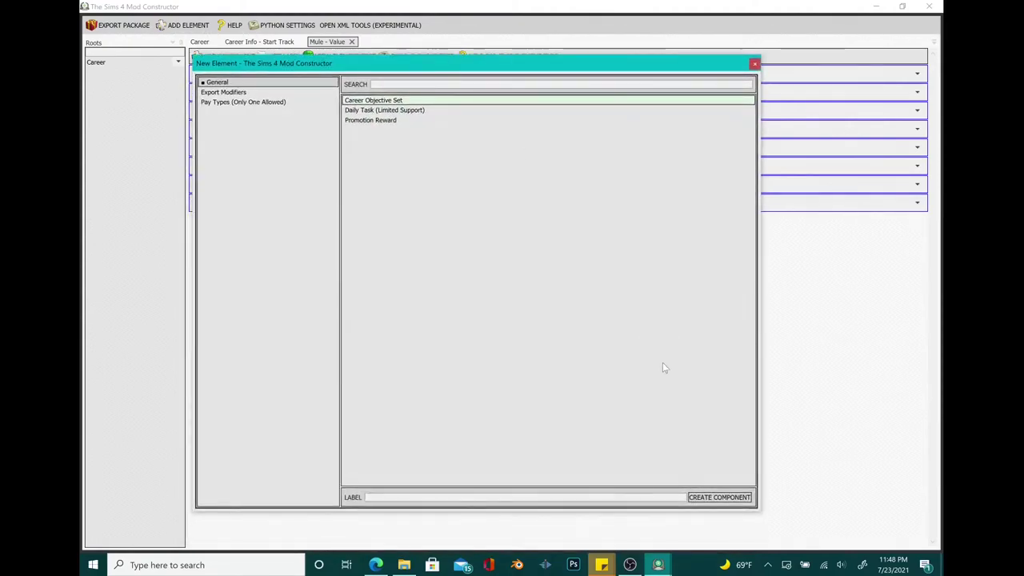
left_click(708, 496)
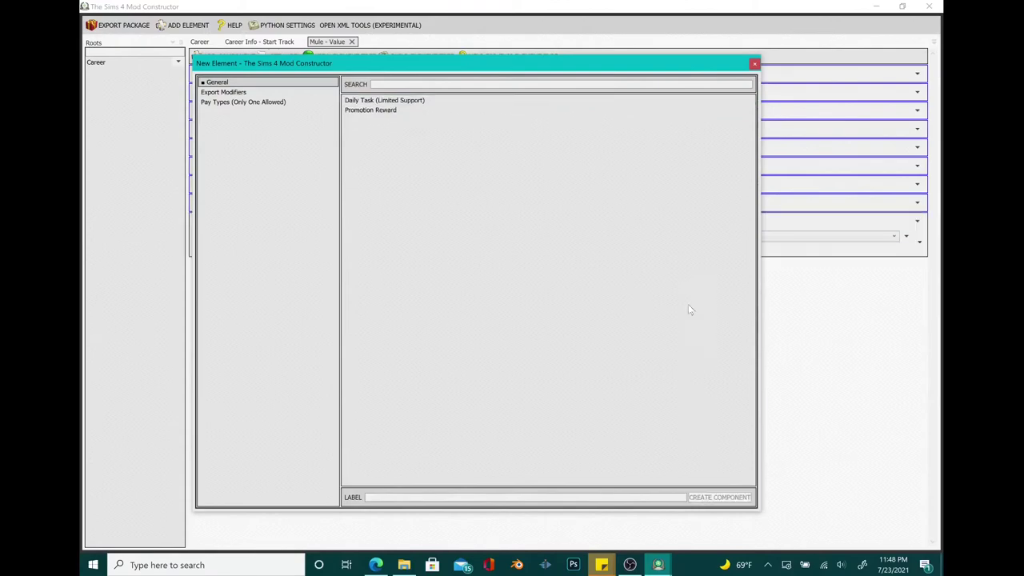
left_click(753, 63)
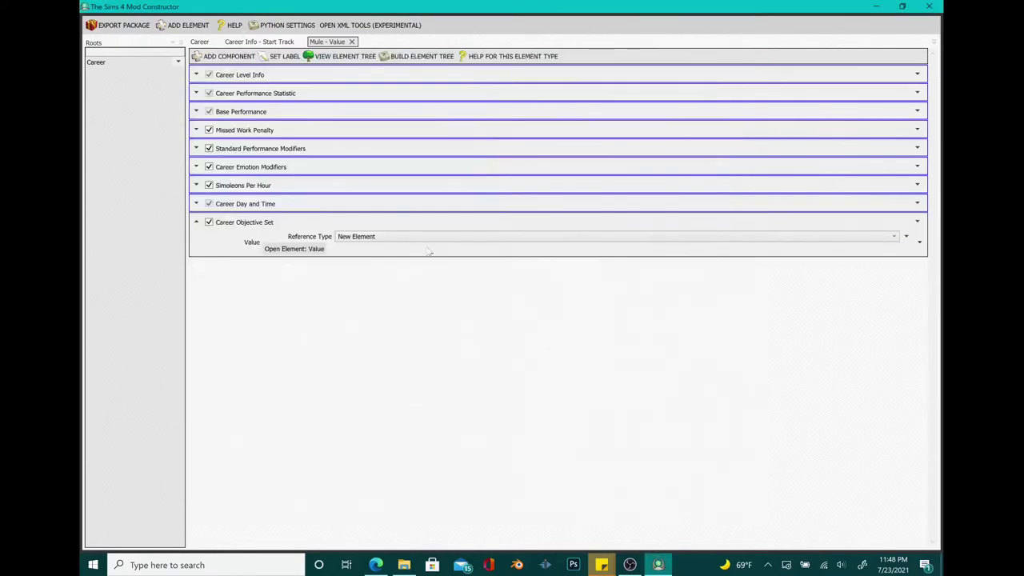
Step: Open the Mule level's objective set, close it and the level element, and select the third career level
left_click(304, 249)
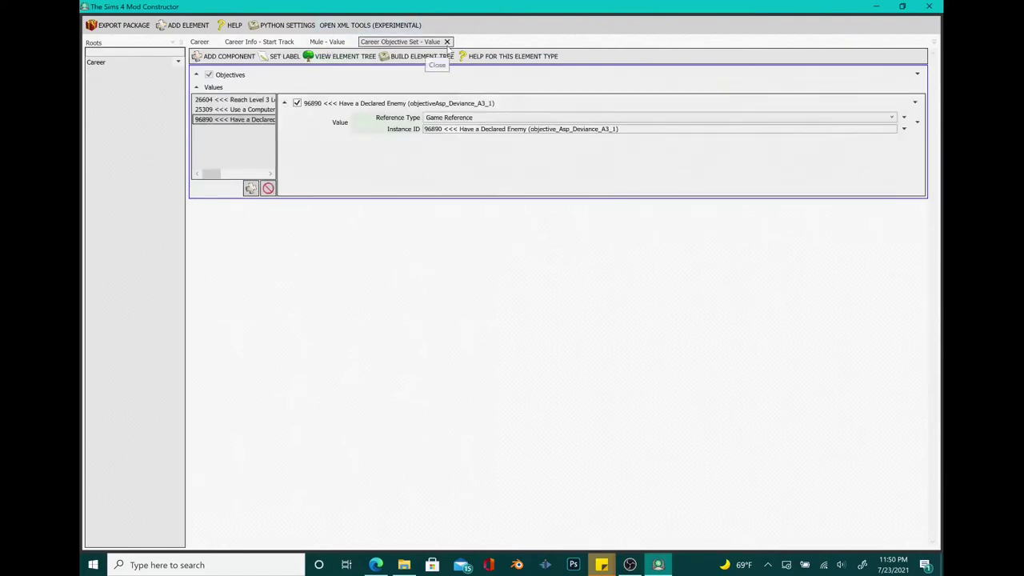
left_click(447, 42)
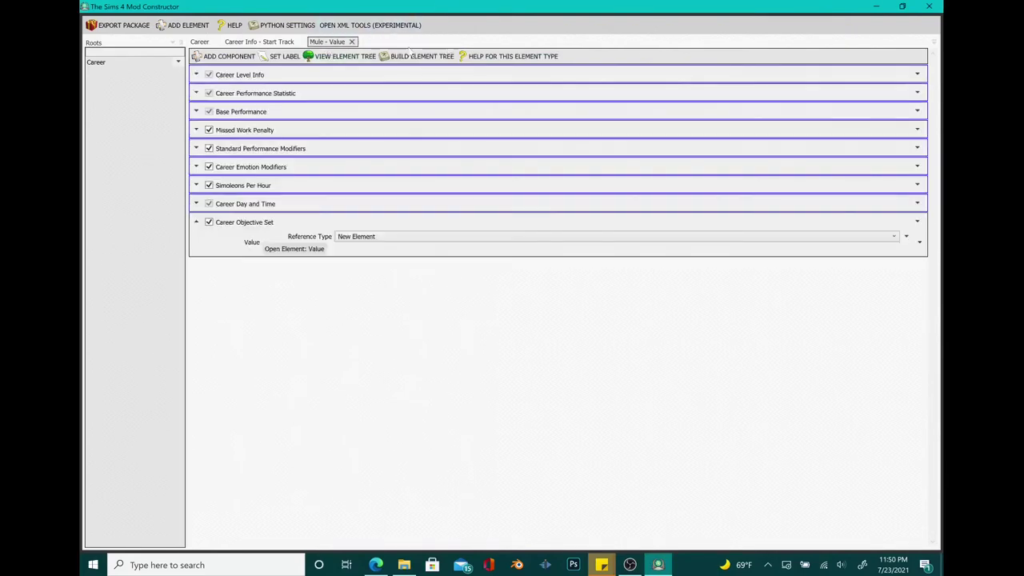
left_click(351, 42)
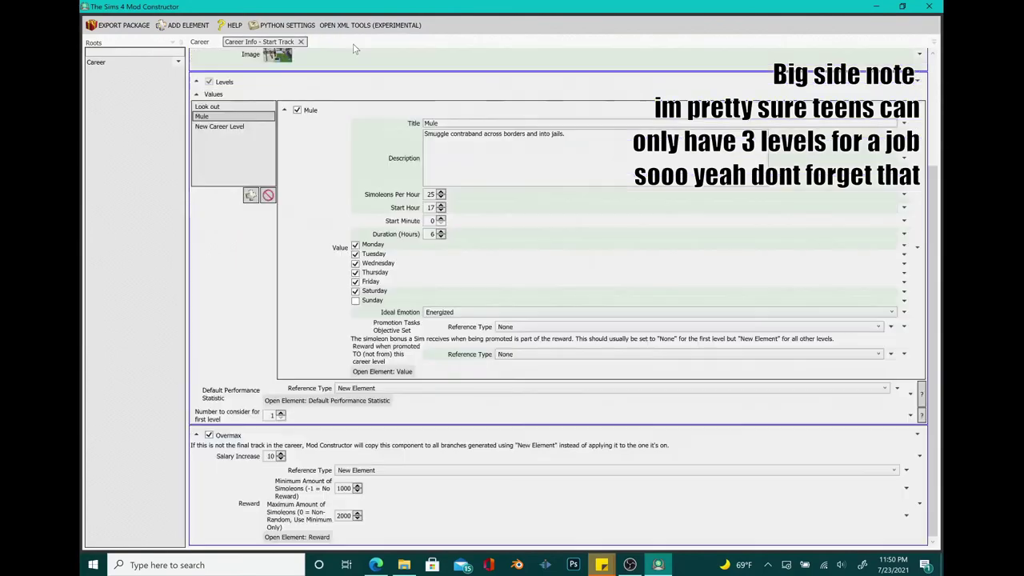
left_click(251, 128)
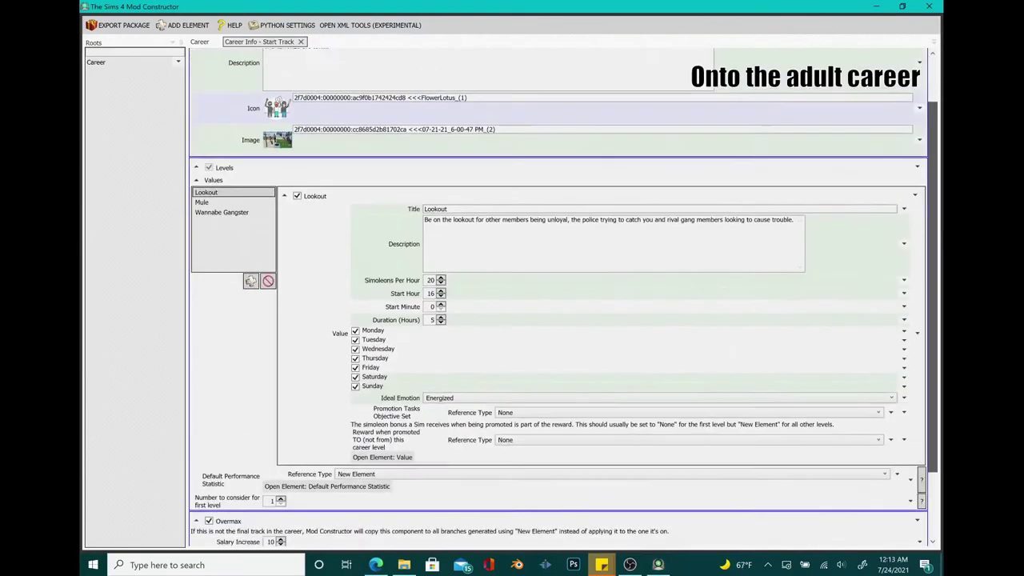
Step: Close the teen career's Start Track and Career elements and exit the Mod Constructor
left_click_drag(931, 286, 932, 242)
left_click(299, 42)
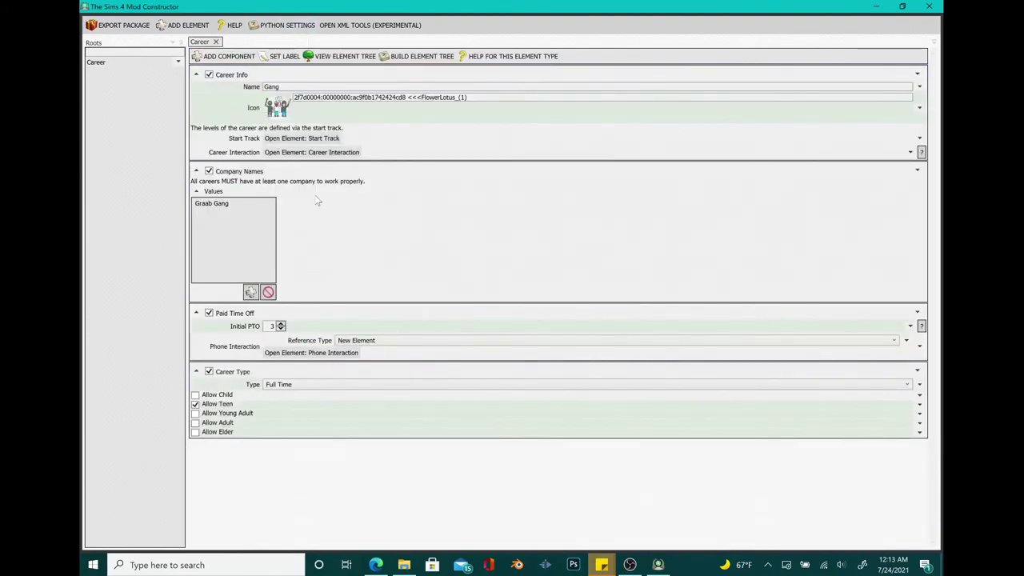
left_click(215, 40)
left_click(929, 6)
Step: Launch the Mod Constructor application from its folder and create a mod named "Gang"
double_click(503, 307)
left_click(448, 364)
type("Gang")
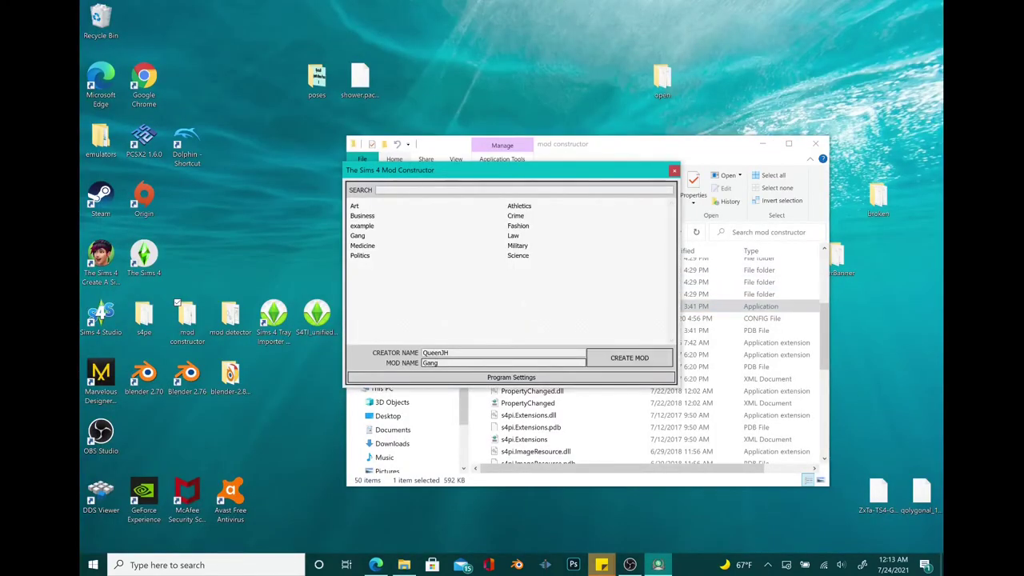
left_click(635, 361)
Step: Add a Career element from the Intermediate element types to the mod
left_click(182, 24)
left_click(306, 87)
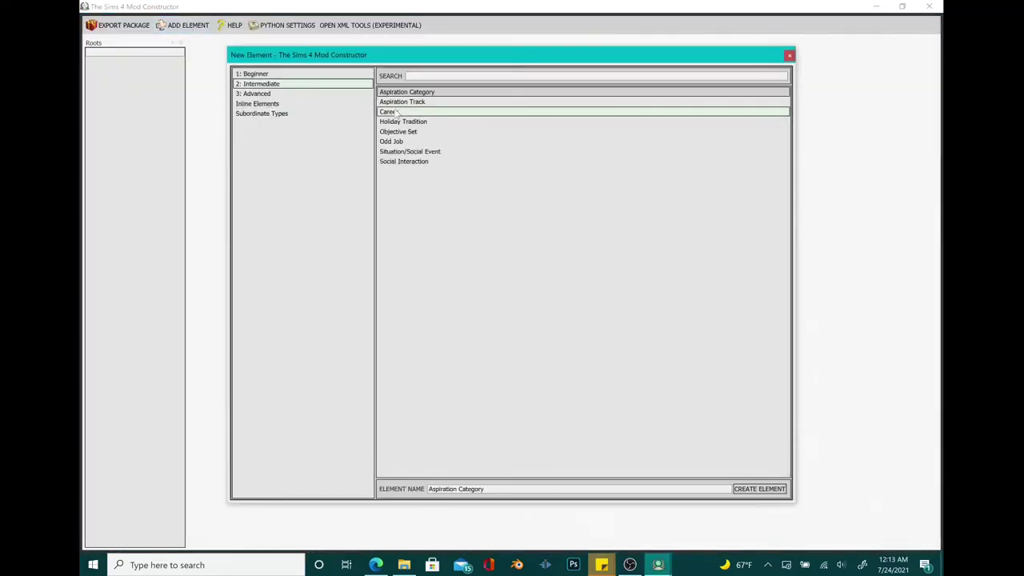
left_click(397, 113)
left_click(759, 488)
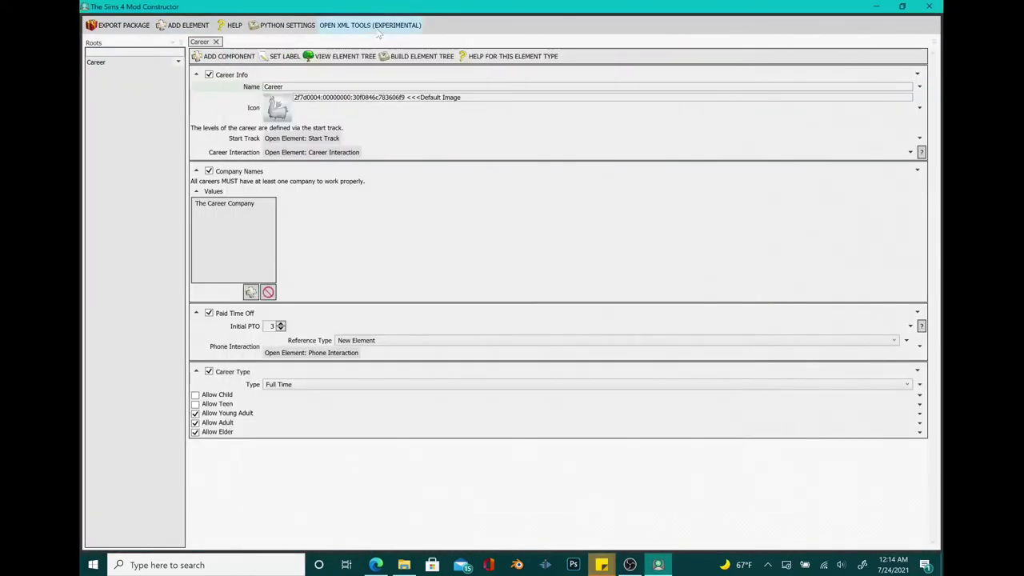
Step: Set the career's name to "Gang"
left_click(293, 86)
key("BackSpace")
key("BackSpace")
key("BackSpace")
key("BackSpace")
key("BackSpace")
key("BackSpace")
type("Gang")
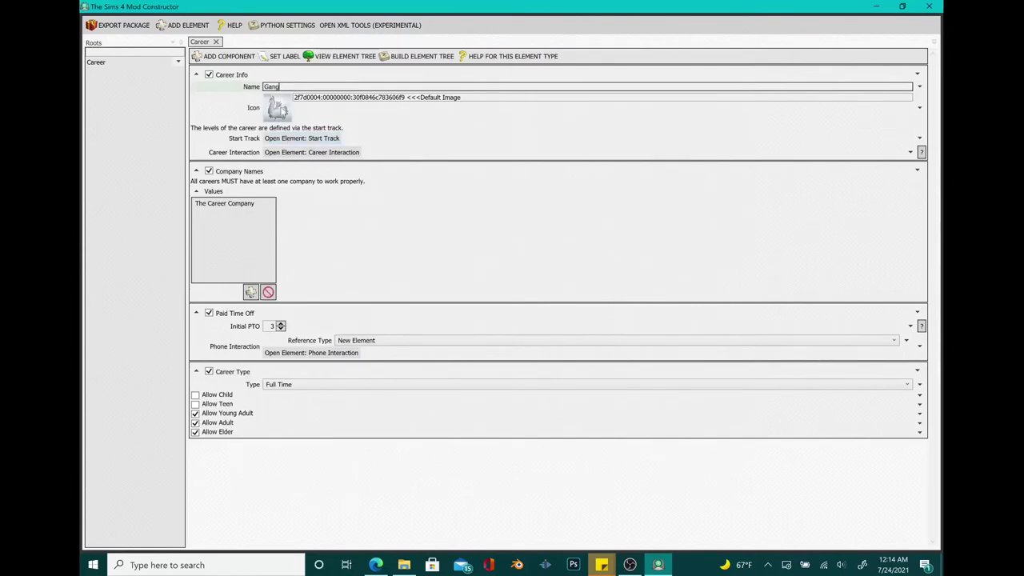
Step: Import FlowerLotus.png as a custom image and use it as the career's icon
left_click(280, 111)
left_click(243, 105)
left_click(718, 124)
left_click(324, 224)
left_click(431, 342)
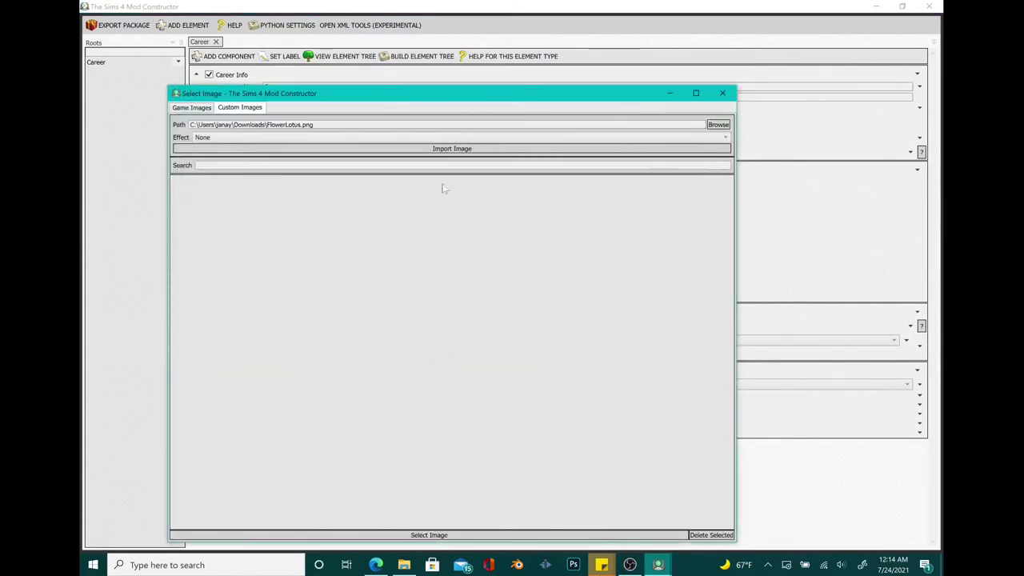
left_click(411, 148)
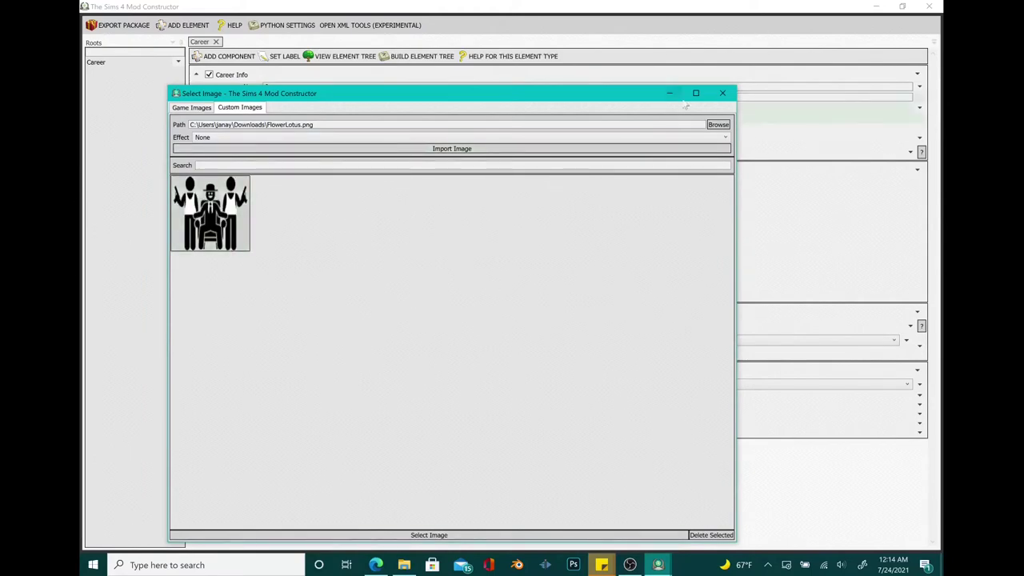
left_click(724, 94)
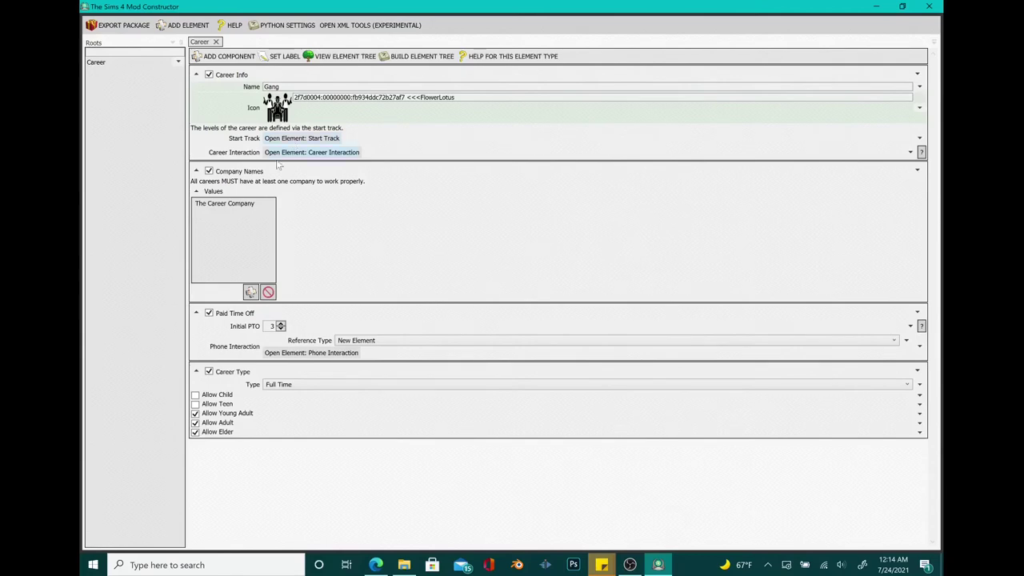
Step: Rename the career's company to "Tragic Oasis Reapers" and choose Full Time as the career type
left_click(228, 203)
left_click_drag(410, 218, 348, 220)
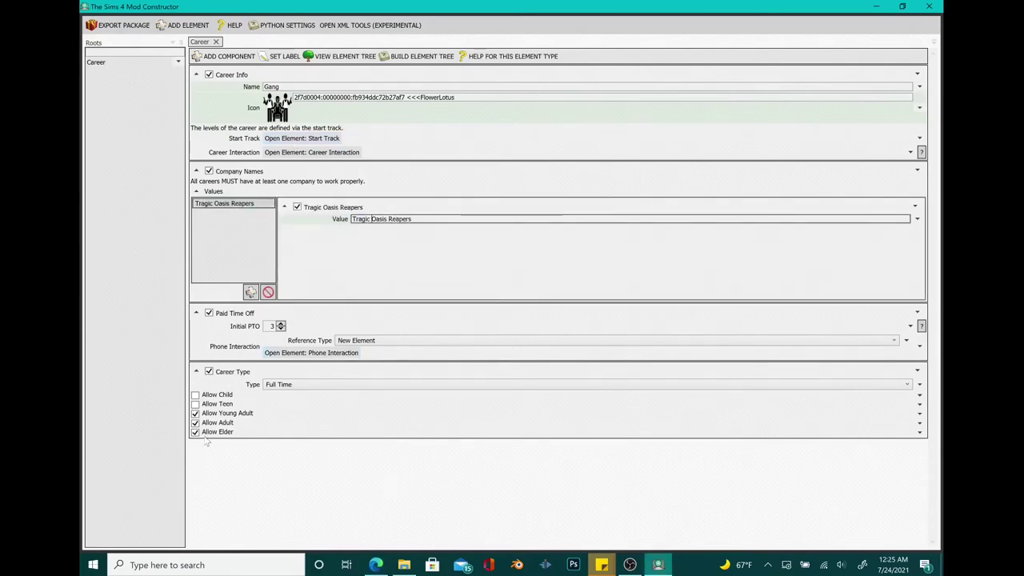
left_click(298, 384)
left_click(298, 387)
Step: Open the career's Start Track and enter "whfffhkwihiw" as its placeholder description
left_click(297, 141)
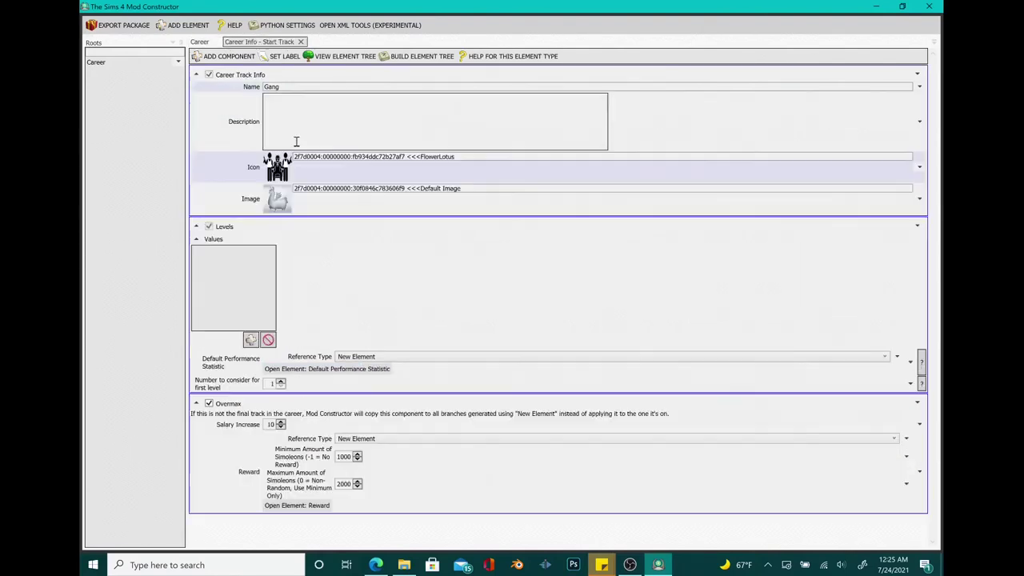
left_click(291, 114)
type("whfffhkwihiw")
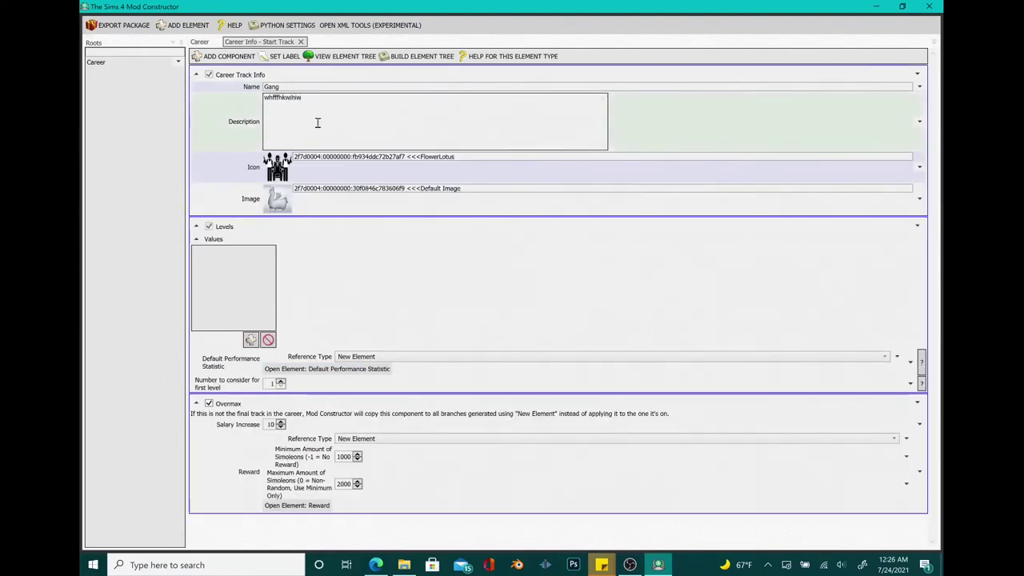
Step: Import the screenshot "07-21-21_6-00-47 PM_(1)" as a custom image and use it as the track's image
left_click(280, 197)
left_click(267, 135)
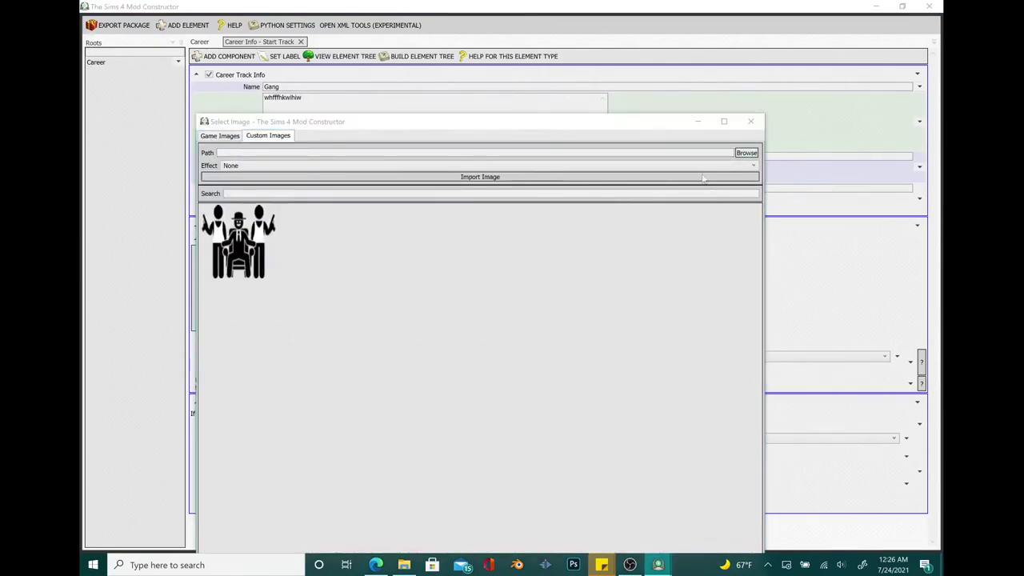
left_click(747, 153)
left_click_drag(548, 199, 548, 203)
left_click(360, 276)
left_click(460, 370)
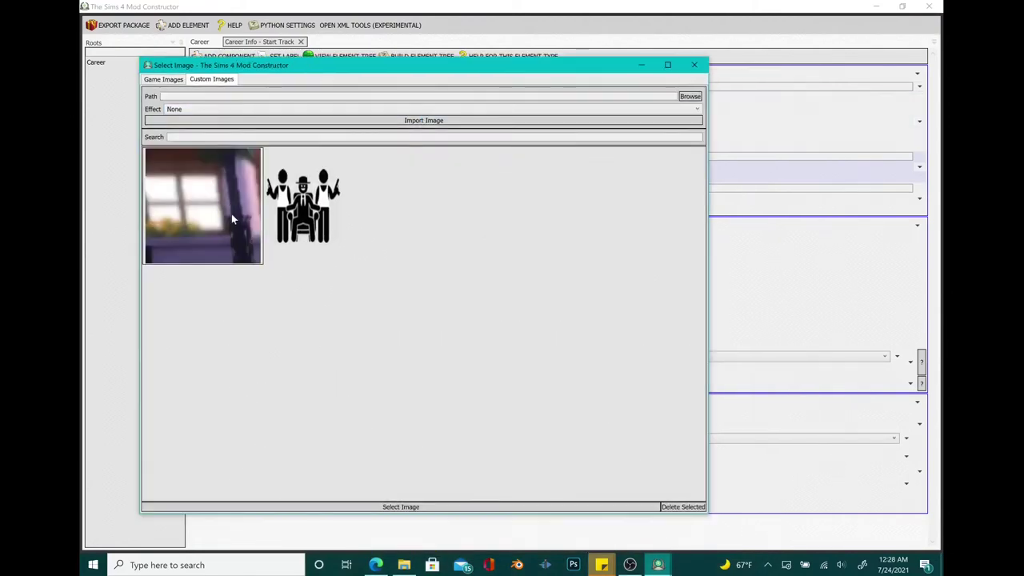
left_click(696, 67)
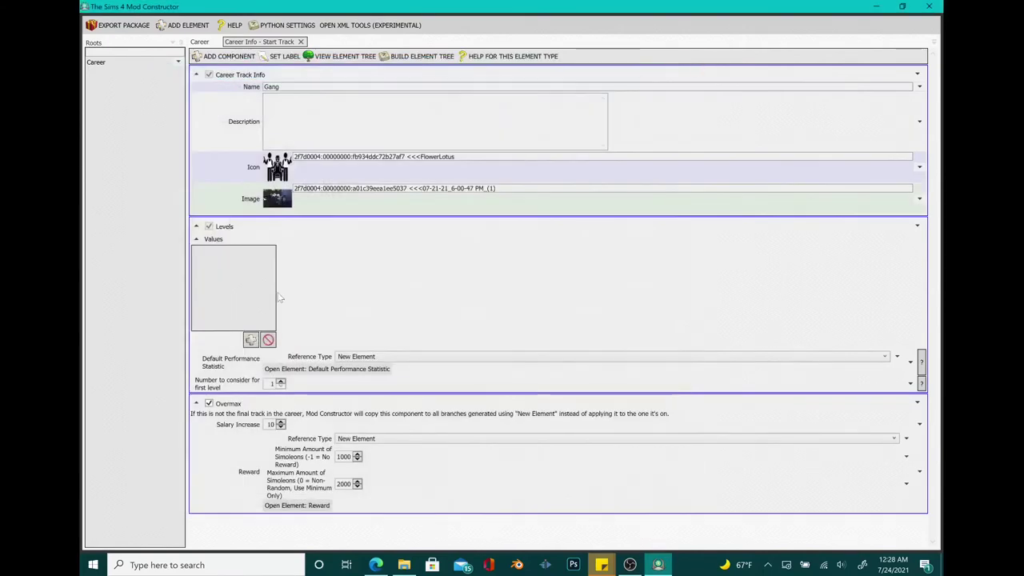
Step: Set the description to "Help cause chaos and destruction all across the world with your brothers and sisters of the Tragic Oasis Reaper gang."
left_click(343, 125)
type("shshggesjkwserik")
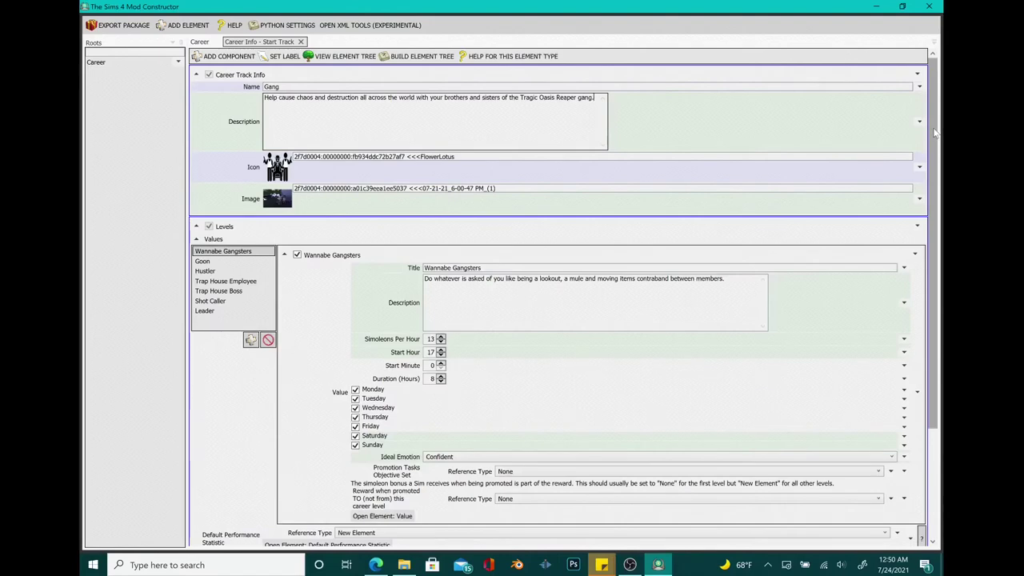
scroll(560, 296, "down", 5)
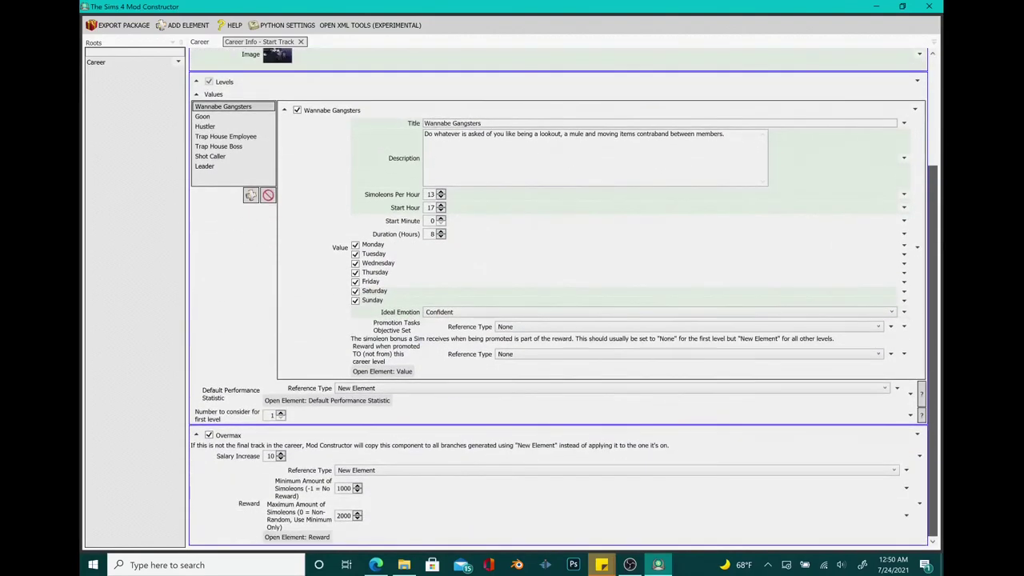
scroll(286, 222, "up", 4)
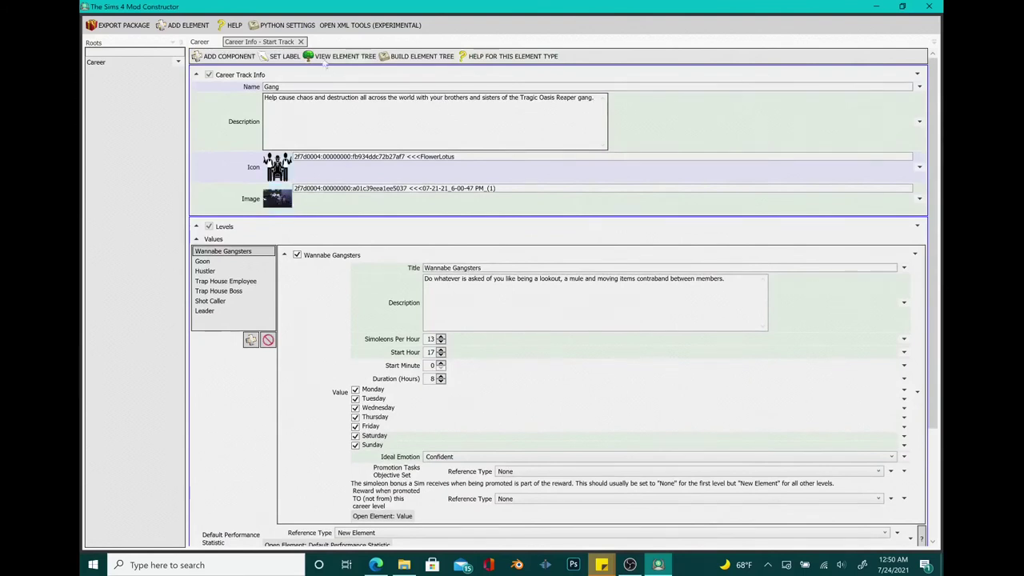
Step: Close the Start Track and Career elements, and start exporting the package into The Sims 4's Mods folder
left_click(300, 42)
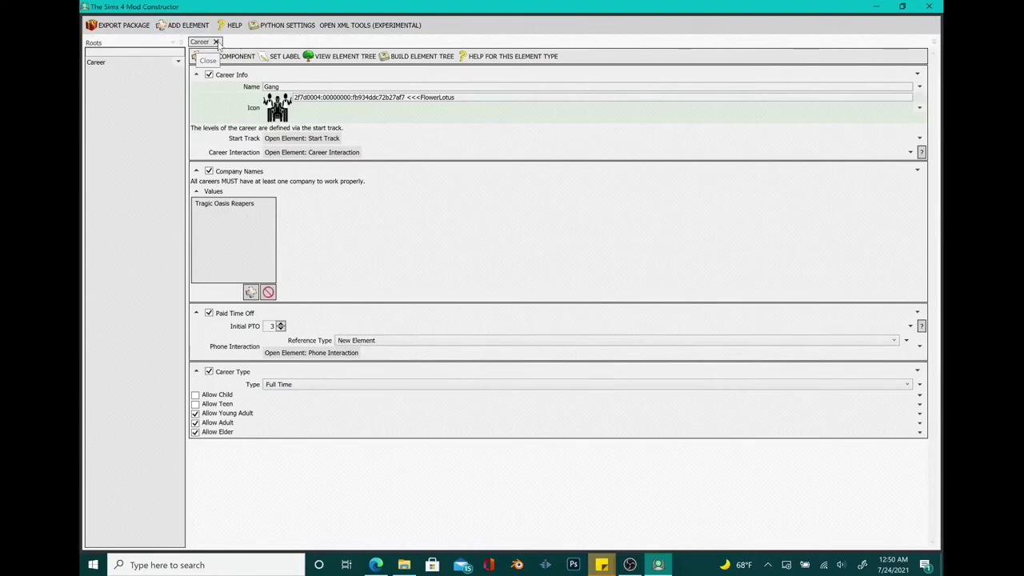
left_click(215, 41)
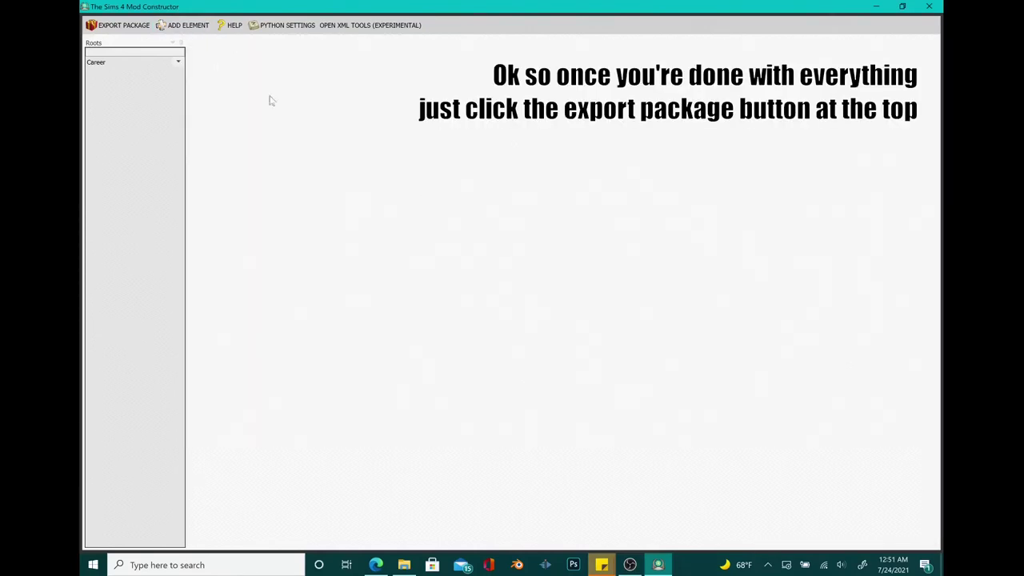
left_click(138, 24)
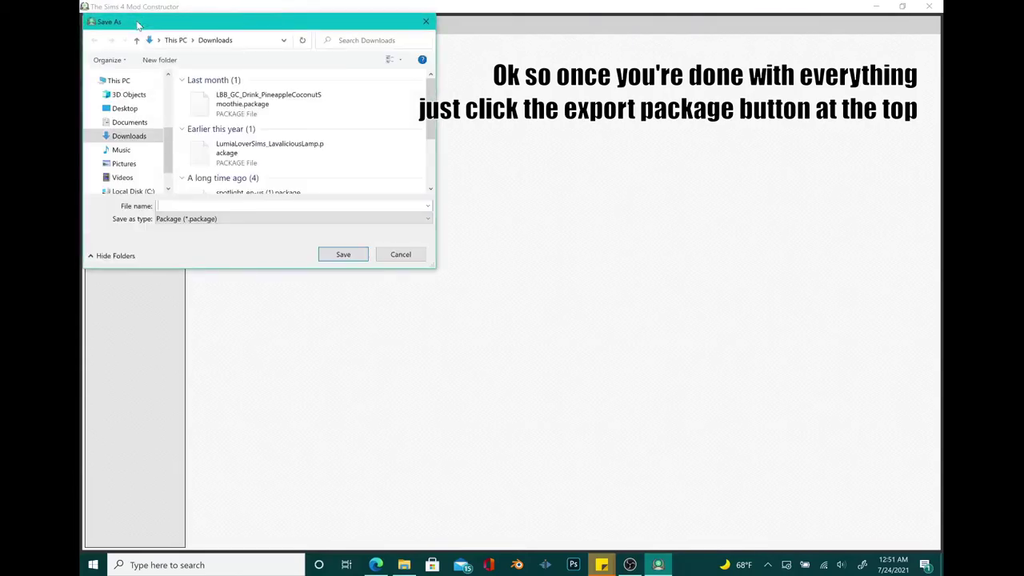
left_click(144, 125)
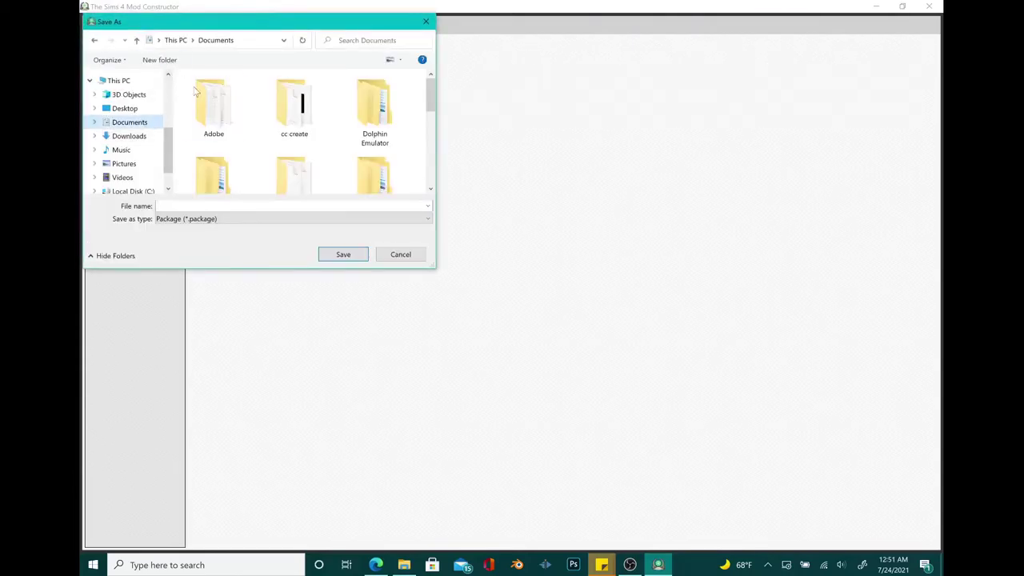
scroll(228, 169, "down", 1)
double_click(233, 148)
double_click(241, 108)
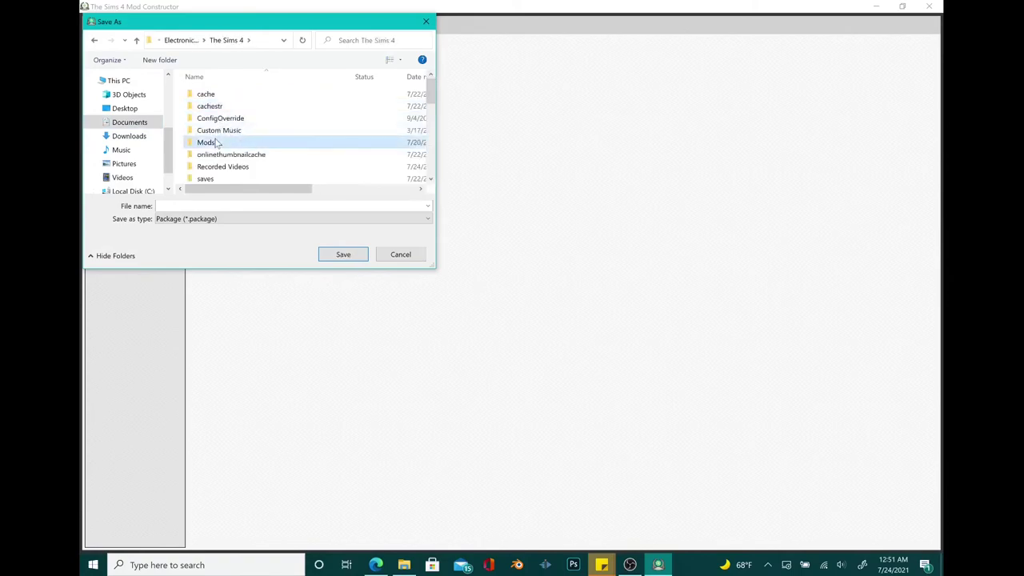
double_click(214, 143)
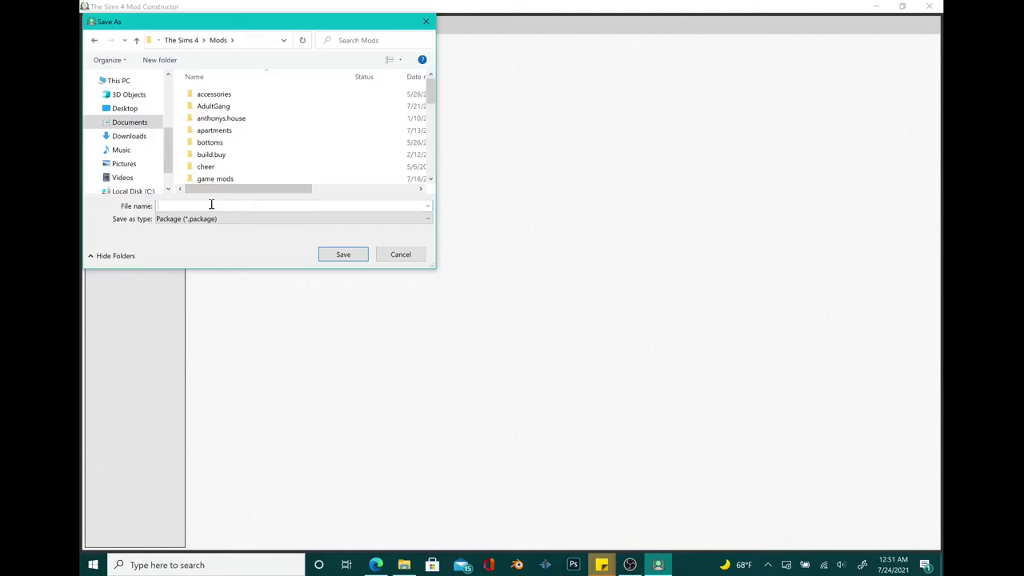
Step: Begin the exported package's file name with the prefix "QJH_"
type("QJH_")
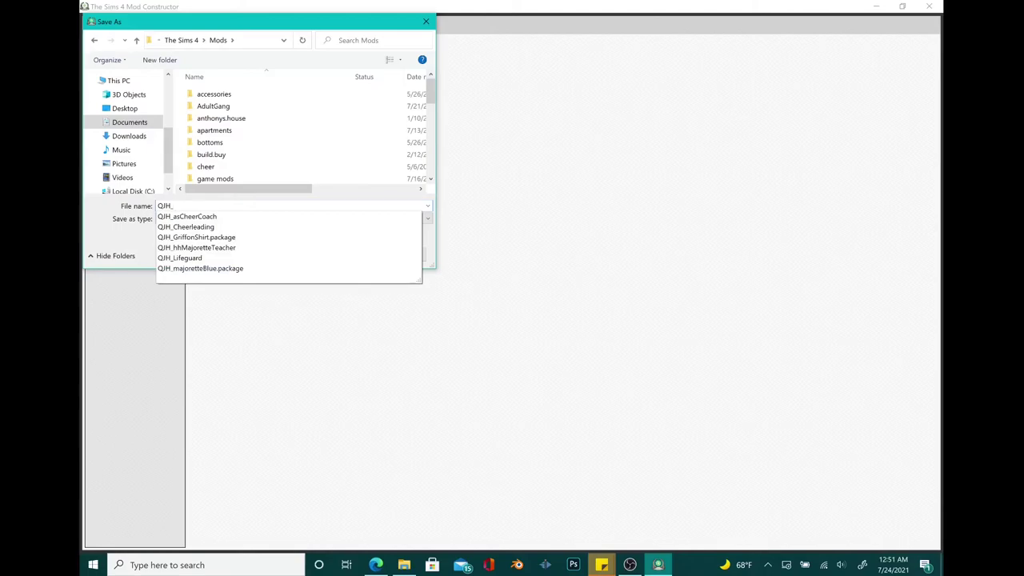
type("a")
key("BackSpace")
type("AdultGa")
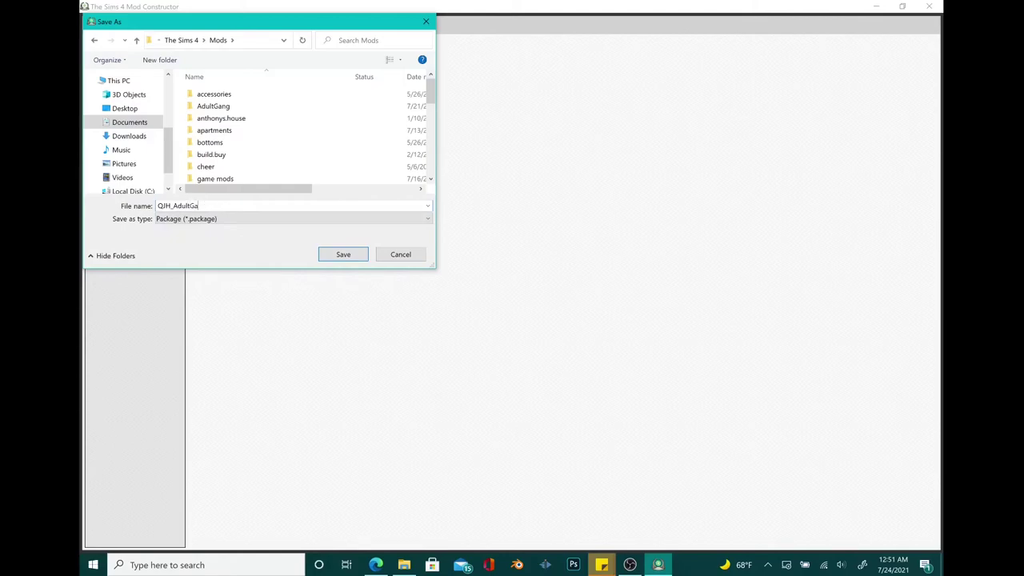
key("BackSpace")
key("BackSpace")
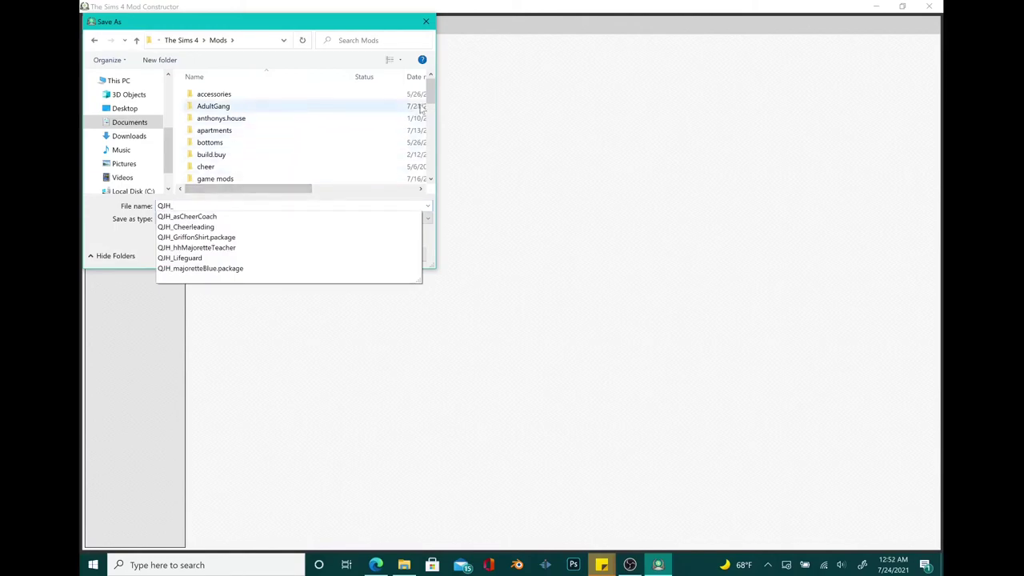
Step: Check how the packages inside the QJH_Cheerleading and QJH_asCheerCoach mod folders are named
left_click_drag(432, 89, 432, 109)
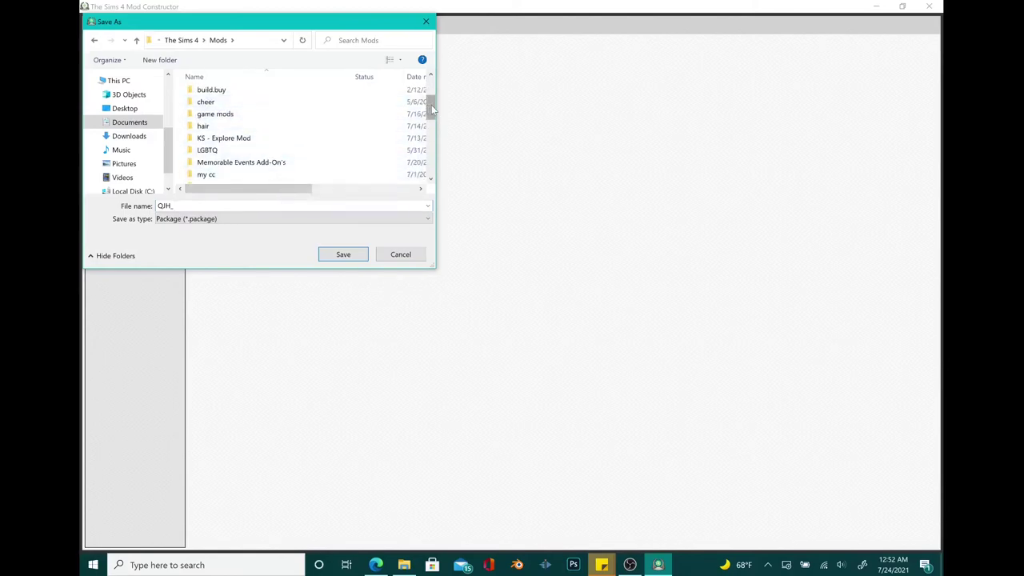
left_click_drag(431, 105, 430, 130)
double_click(270, 135)
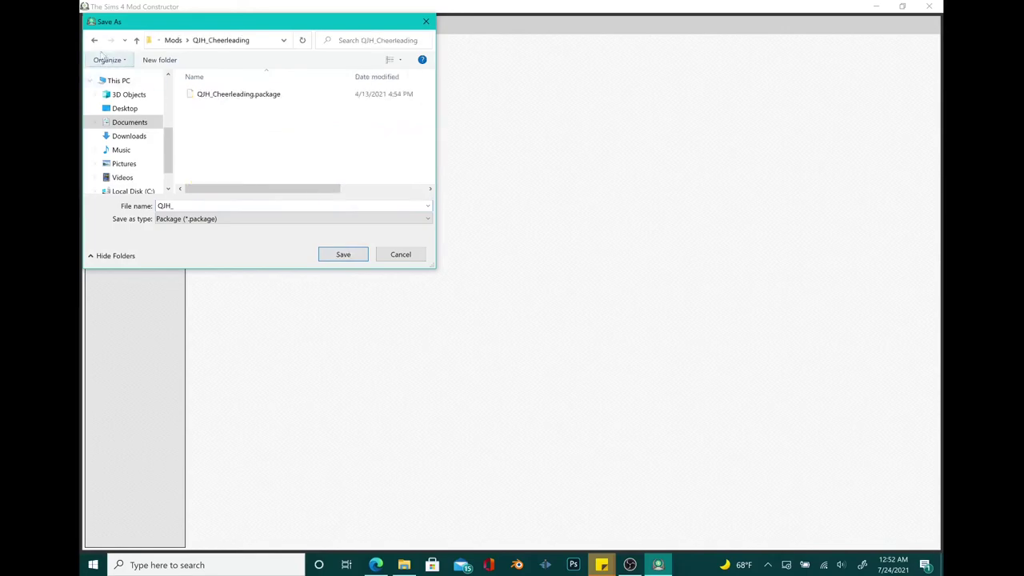
key("alt+Up")
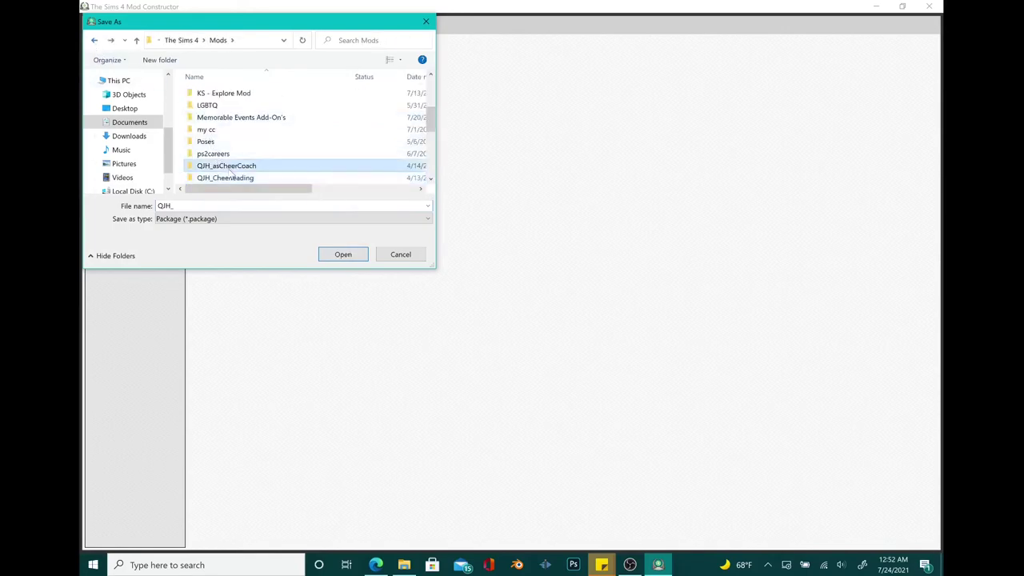
double_click(232, 167)
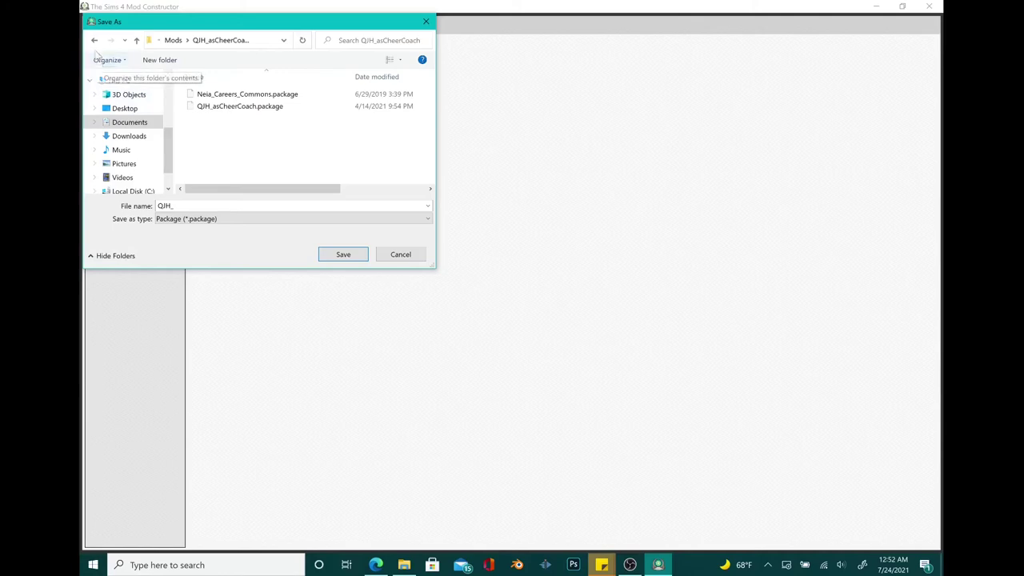
key("alt+Up")
Step: Complete the file name as "QJH_AdultGang" and save the package in the Mods folder
left_click(188, 206)
left_click(187, 206)
type("AdultGang")
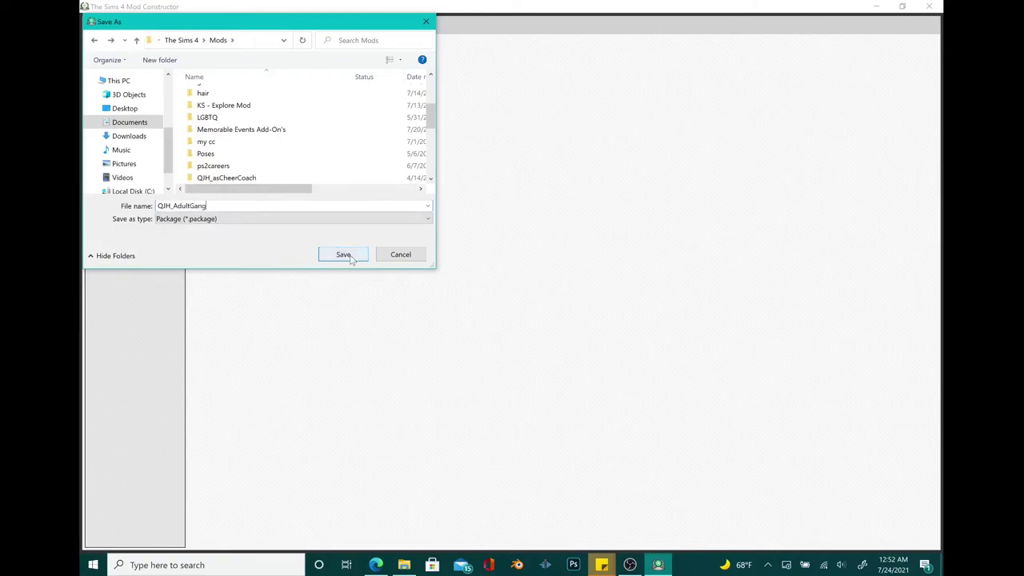
left_click(350, 257)
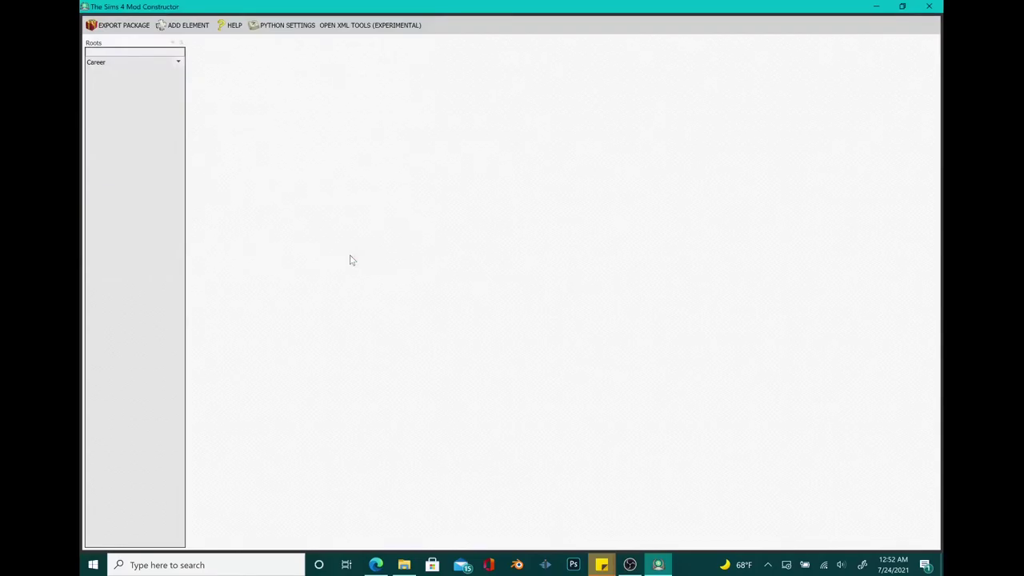
Step: Switch to File Explorer and locate the exported QJH_AdultGang package and ts4script files in the Mods folder
left_click(404, 565)
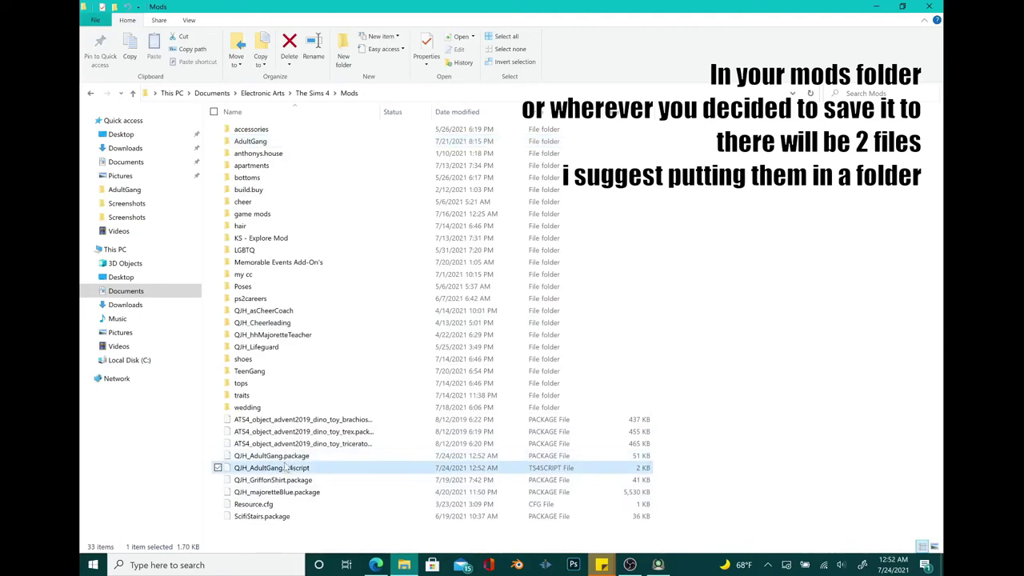
left_click(285, 458)
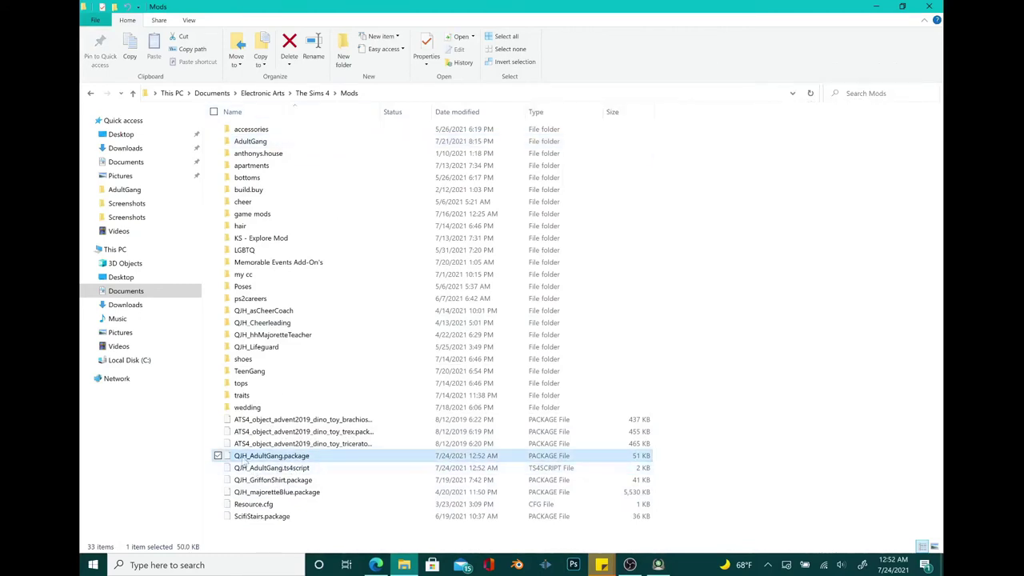
left_click(217, 468)
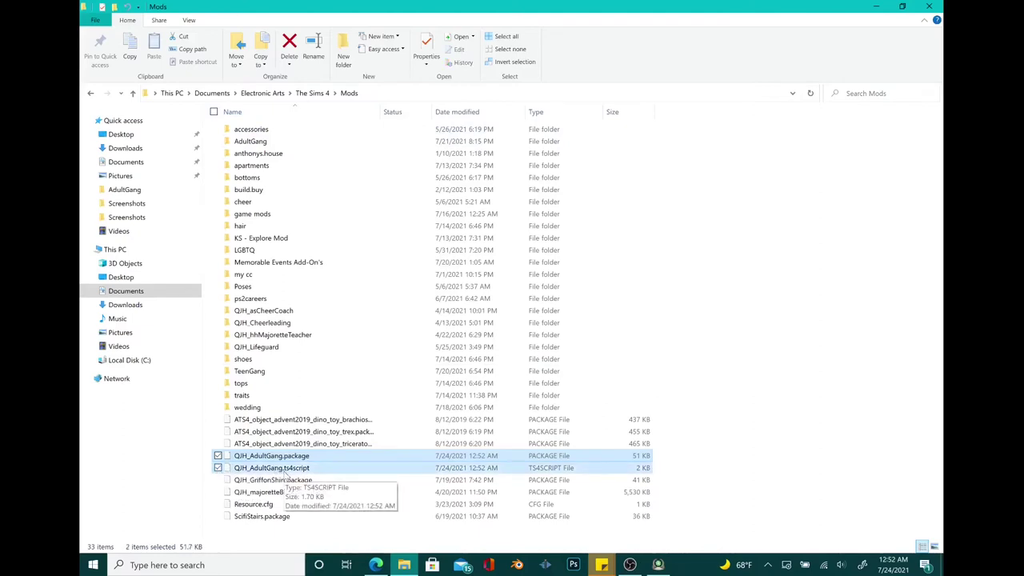
Step: Close Mod Constructor, relaunch it from the desktop's mod constructor folder, and load the teen Gang mod
left_click(658, 566)
left_click(929, 7)
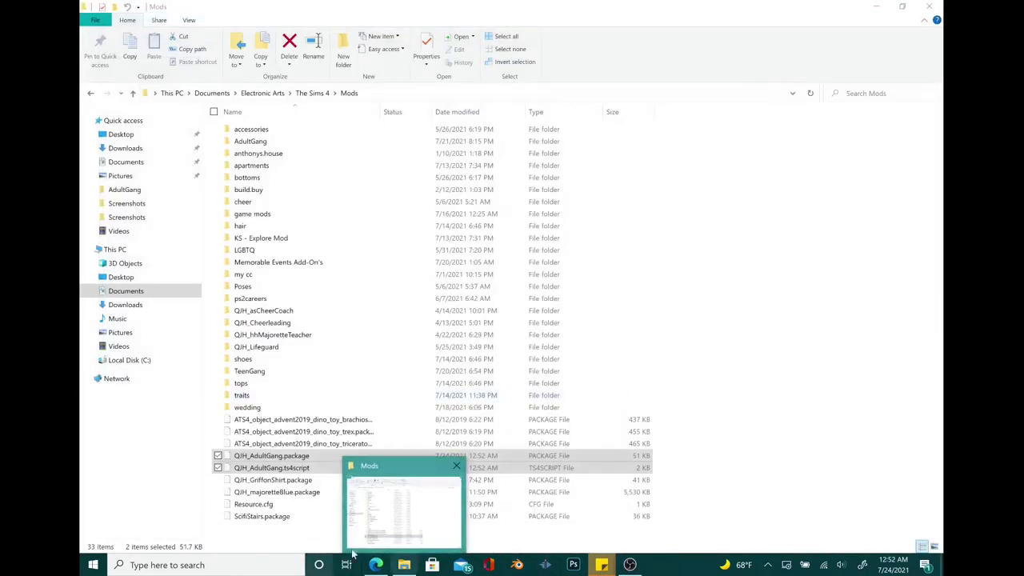
left_click(121, 276)
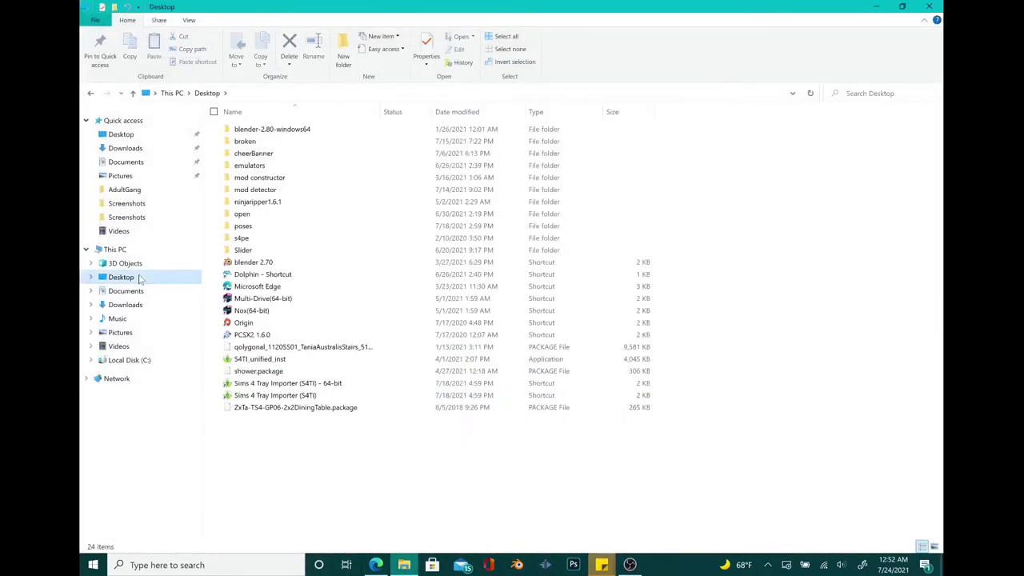
double_click(259, 176)
double_click(252, 322)
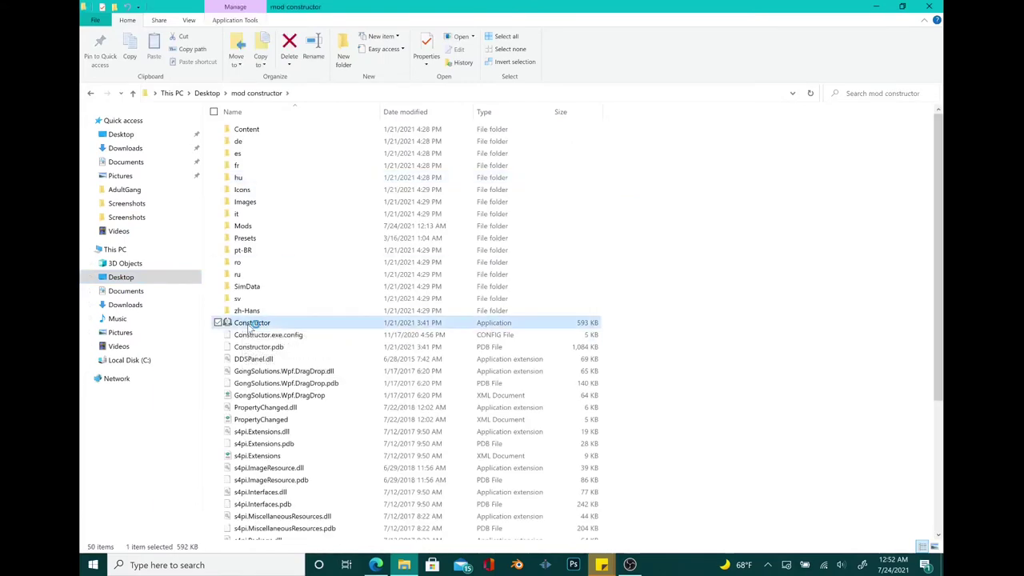
left_click(406, 238)
Step: Open the teen mod's Career element and its Start Track
left_click(178, 61)
left_click(143, 75)
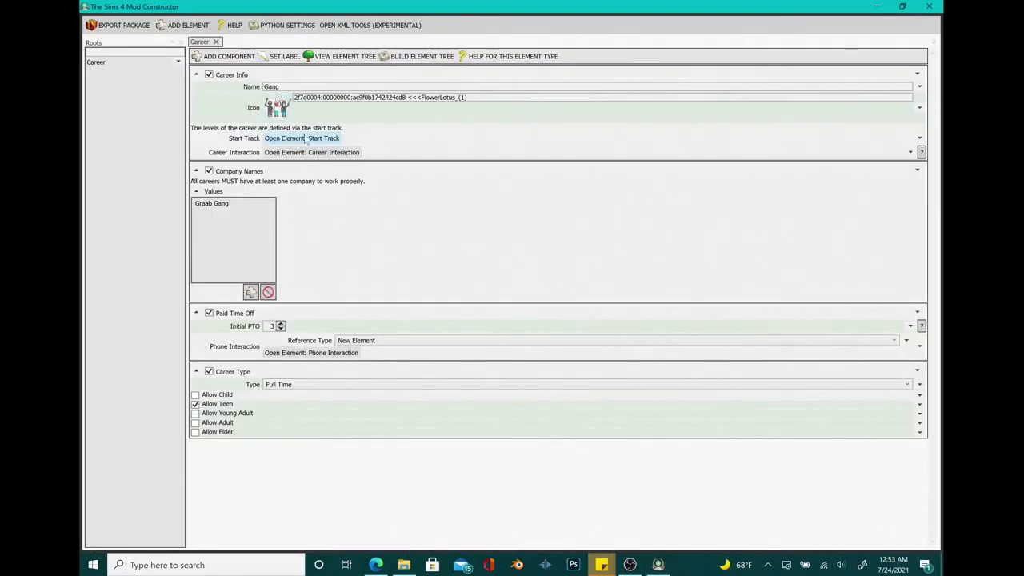
left_click(310, 138)
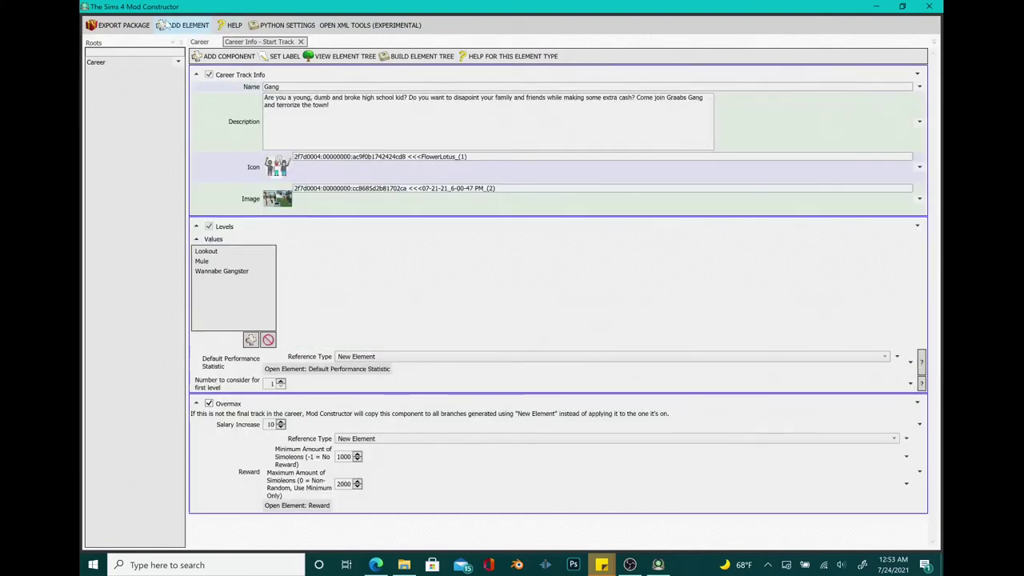
Step: Export the teen career's package to the Mods folder as "QJH_TeenGang"
left_click(177, 28)
left_click(790, 53)
left_click(127, 26)
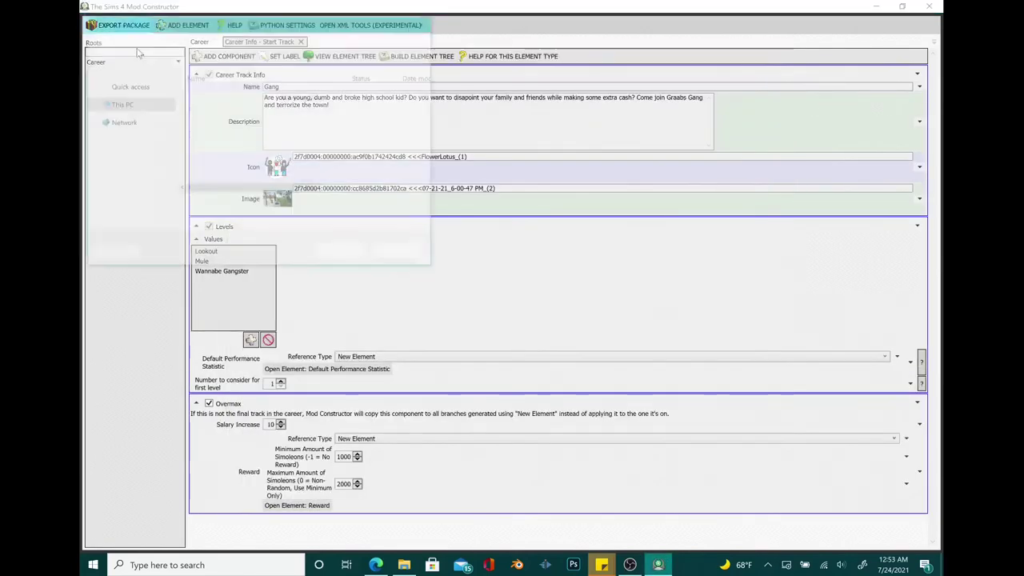
left_click(214, 205)
type("QJH_")
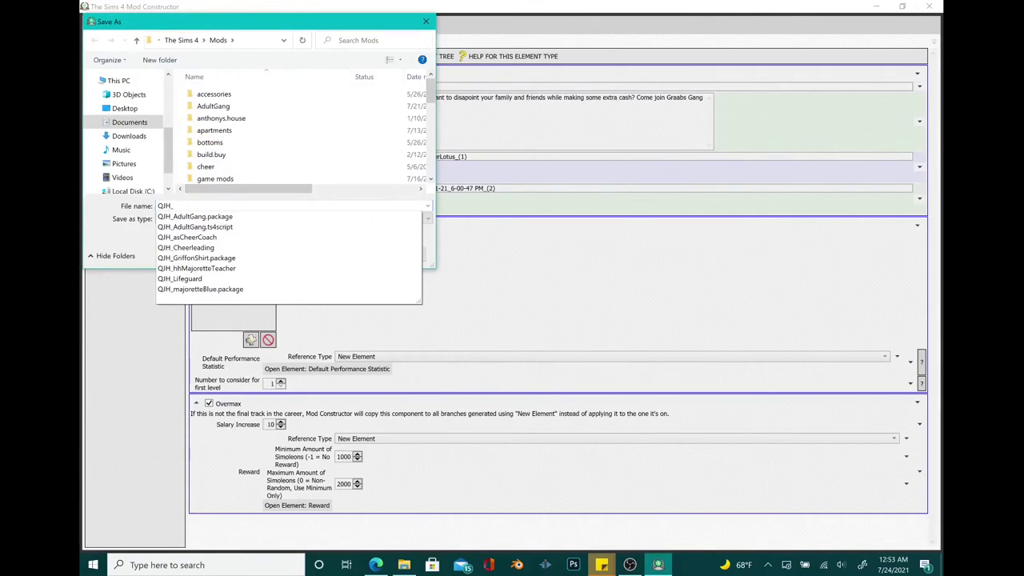
type("TeenGang")
left_click(343, 255)
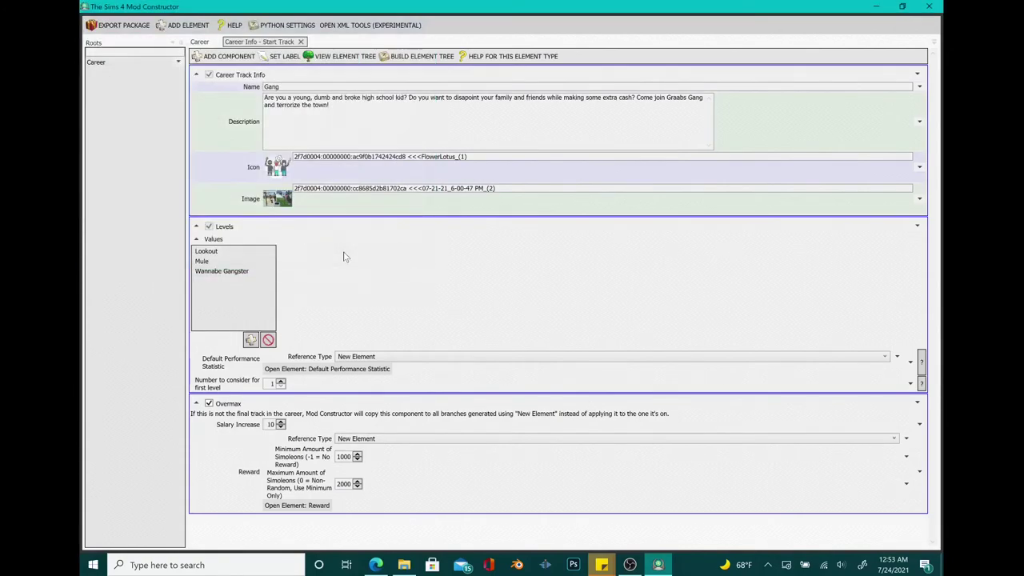
Step: Close Mod Constructor and select the package and ts4script files of QJH_TeenGang and QJH_AdultGang in the Mods folder
left_click(929, 6)
left_click(134, 192)
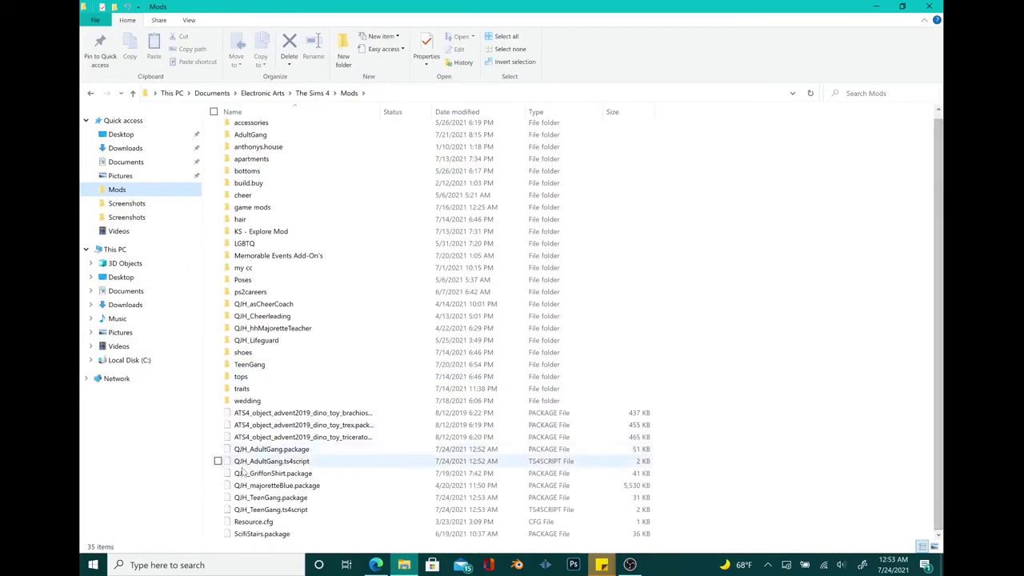
left_click(220, 499)
left_click(219, 510)
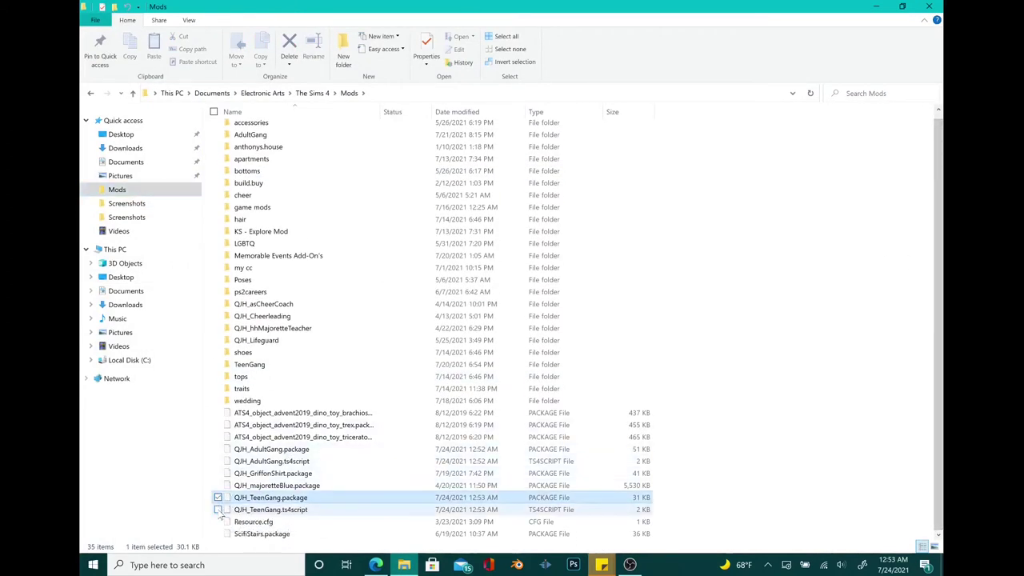
left_click(217, 448)
left_click(217, 461)
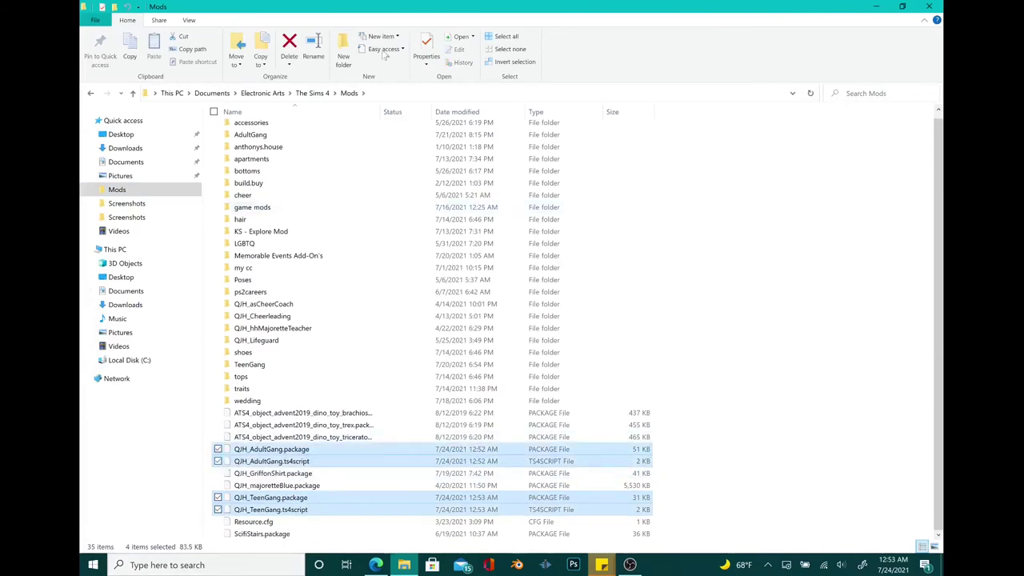
Step: Create a folder named "Gangs" inside the Mods folder
left_click(344, 49)
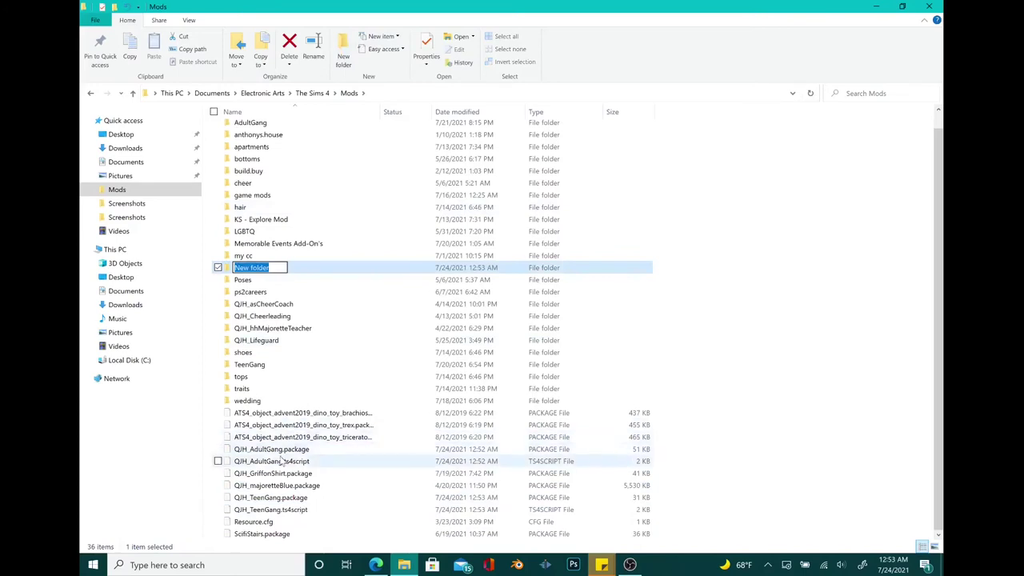
type("Gangs")
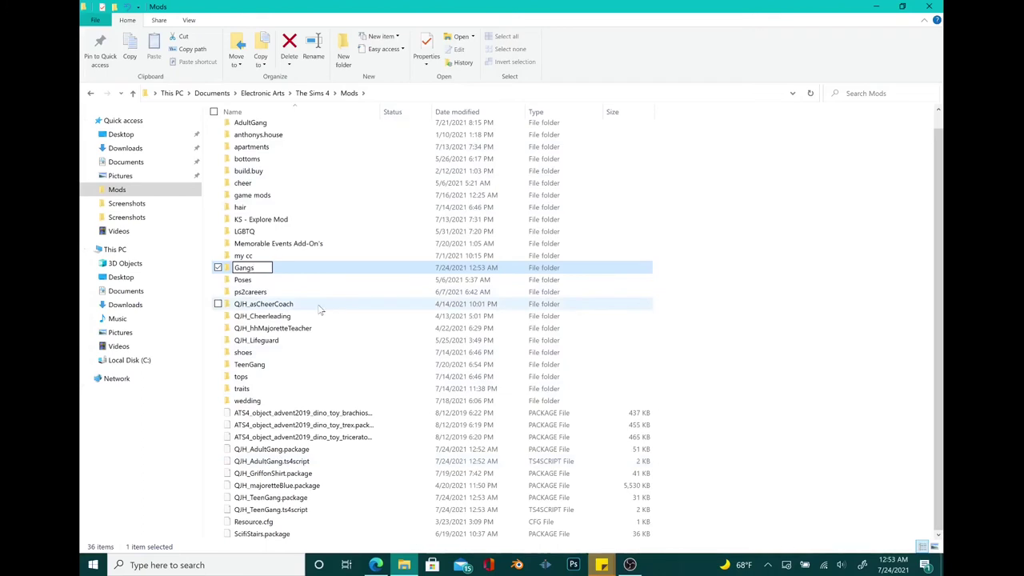
key("Return")
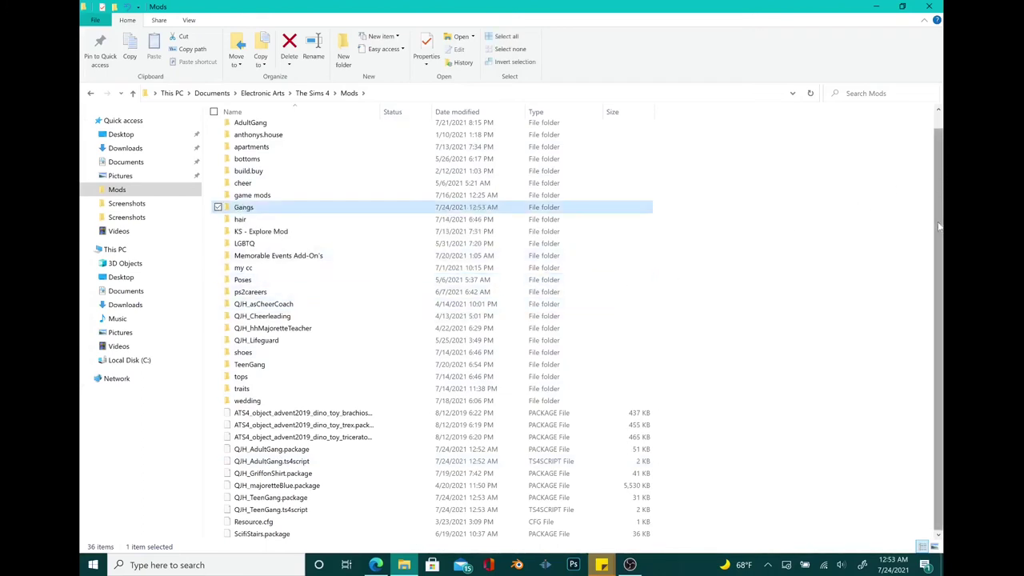
Step: Move the package and ts4script files of QJH_TeenGang and QJH_AdultGang into the Gangs folder, and open that folder
left_click(218, 497)
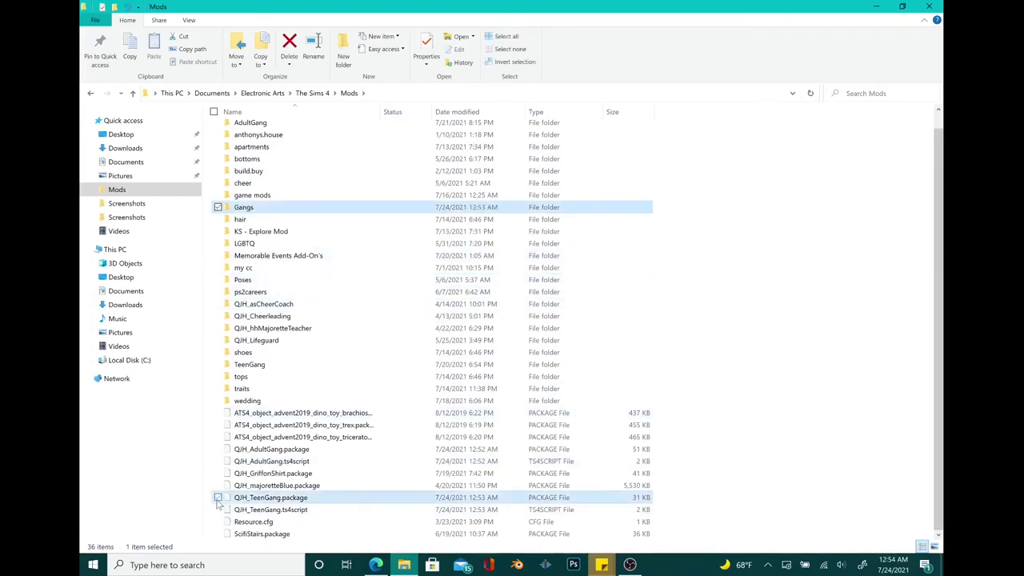
left_click(218, 510)
left_click(218, 449)
left_click(218, 462)
left_click_drag(247, 469, 270, 210)
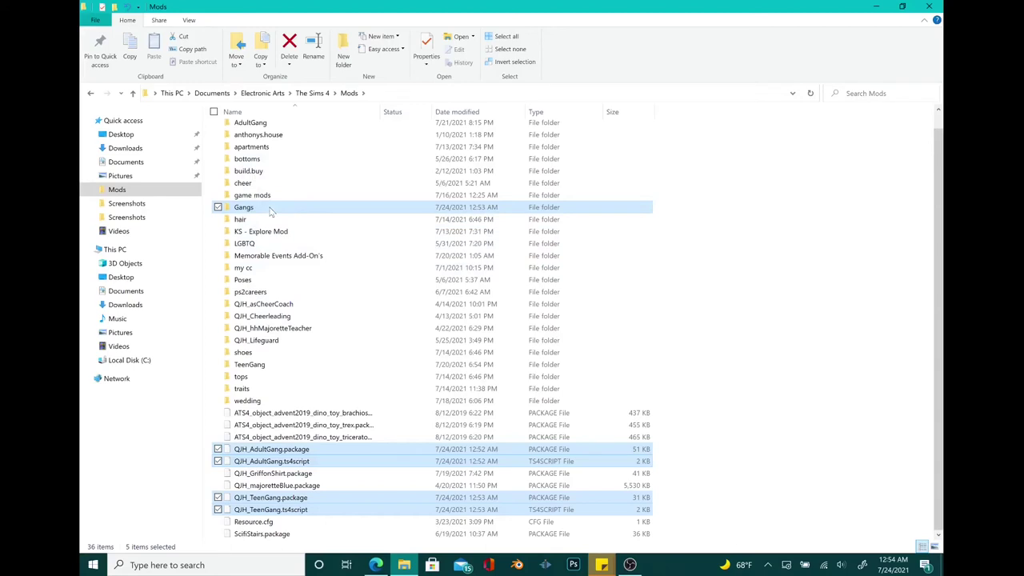
left_click_drag(238, 461, 263, 210)
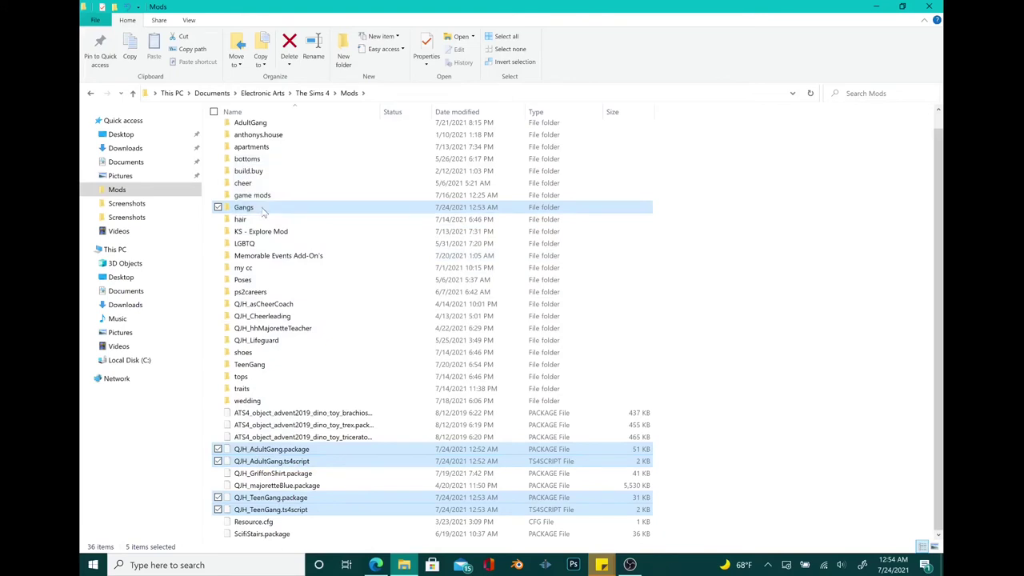
left_click(219, 207)
left_click_drag(272, 454, 268, 208)
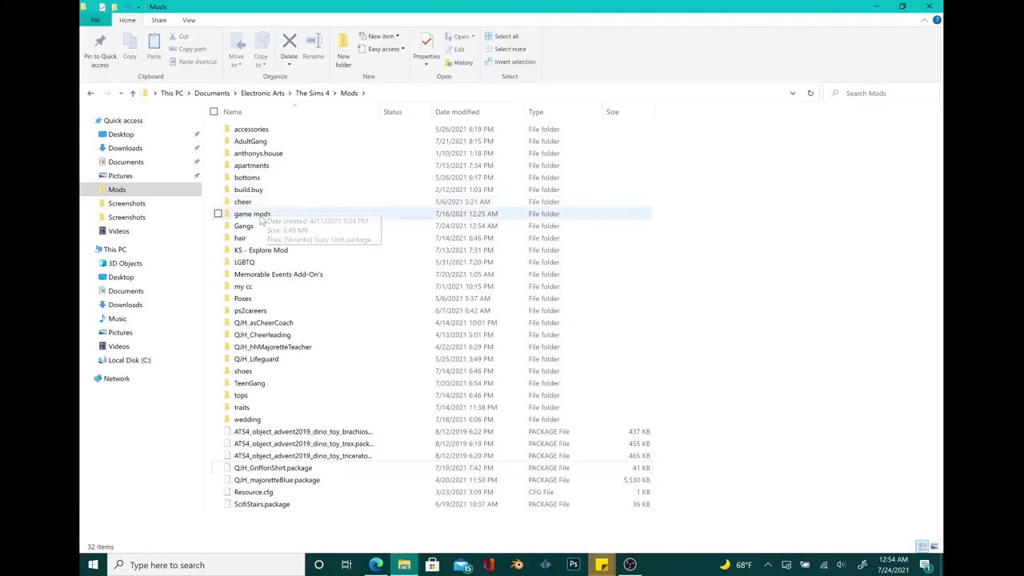
double_click(259, 227)
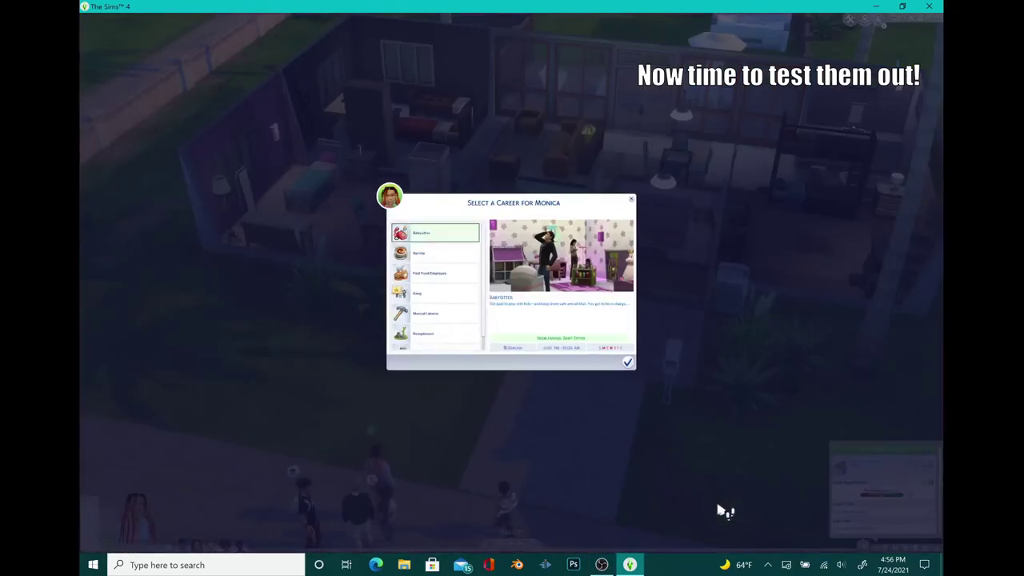
Step: In The Sims 4, choose the custom Gang career for the teen Sim and accept the job
left_click(454, 259)
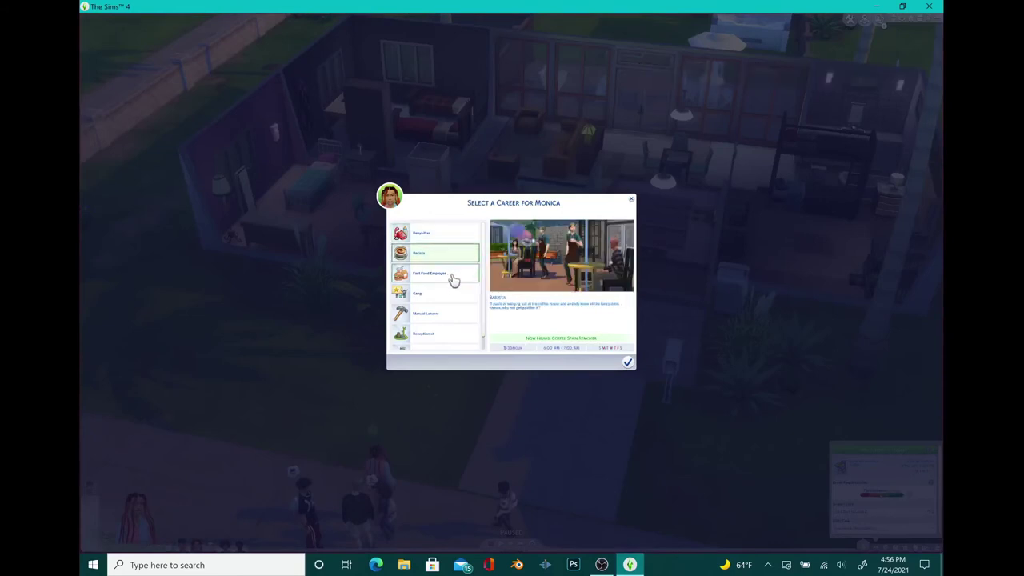
left_click(453, 278)
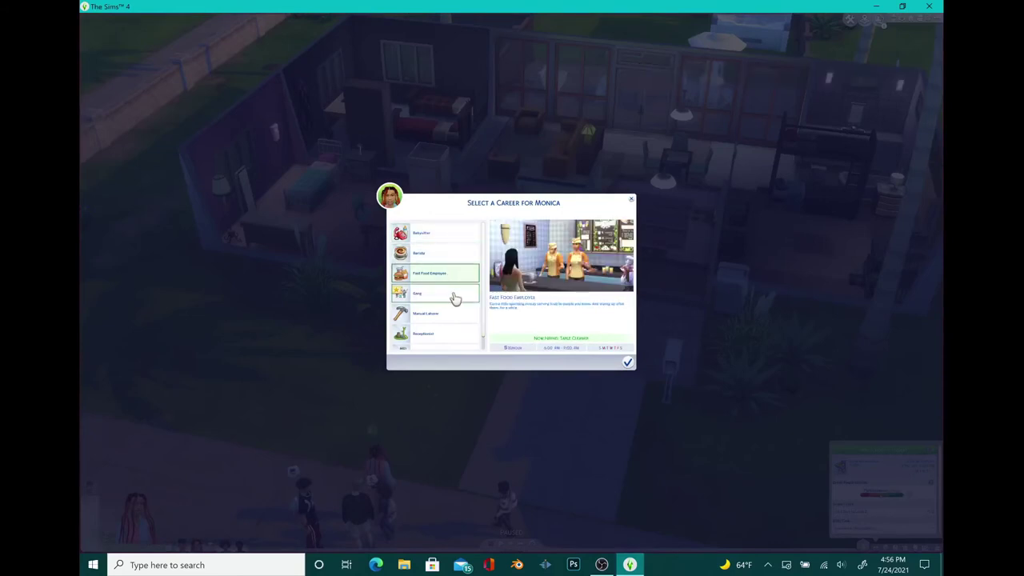
scroll(455, 297, "down", 1)
left_click(452, 278)
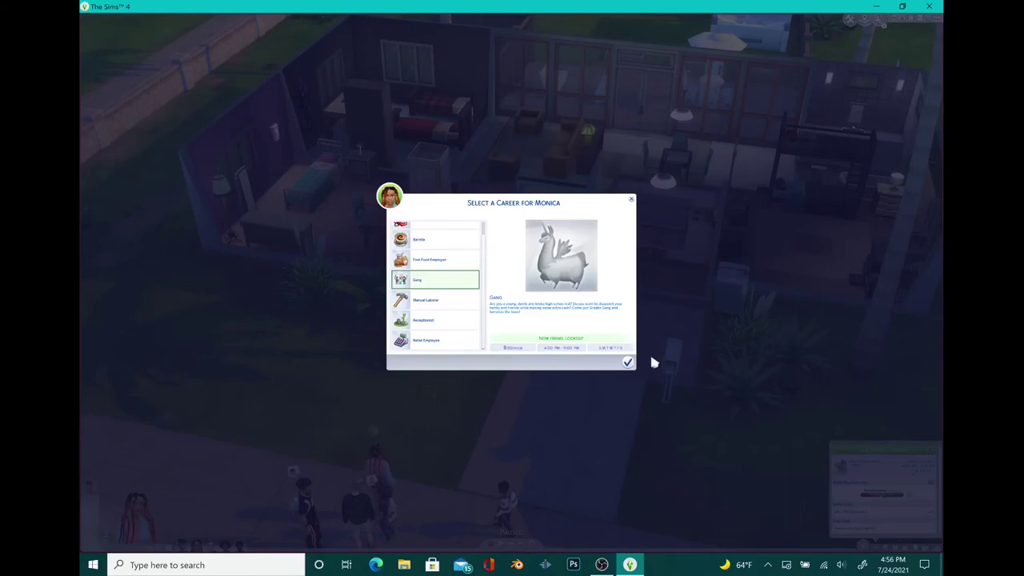
left_click(628, 365)
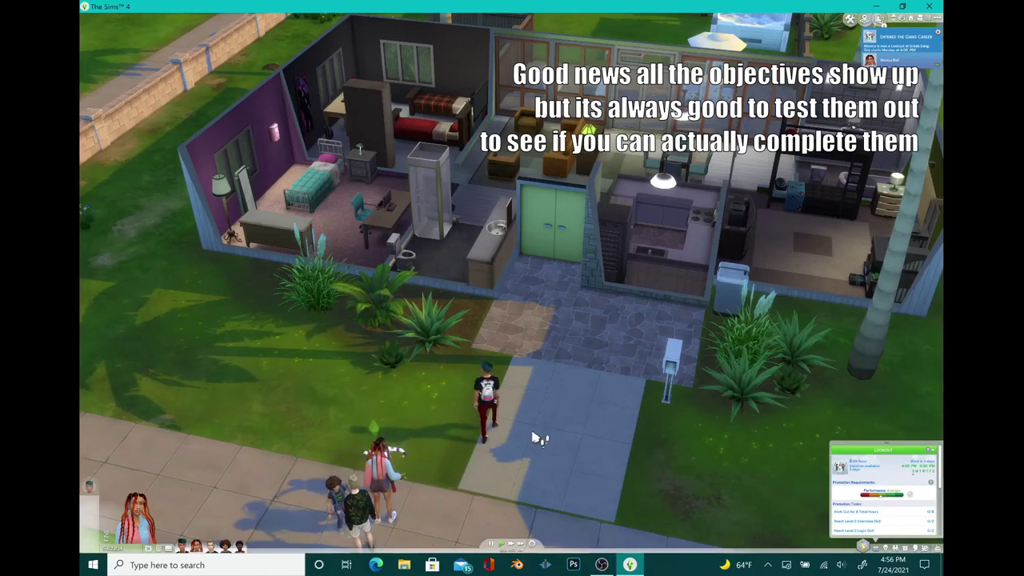
left_click_drag(534, 438, 414, 327)
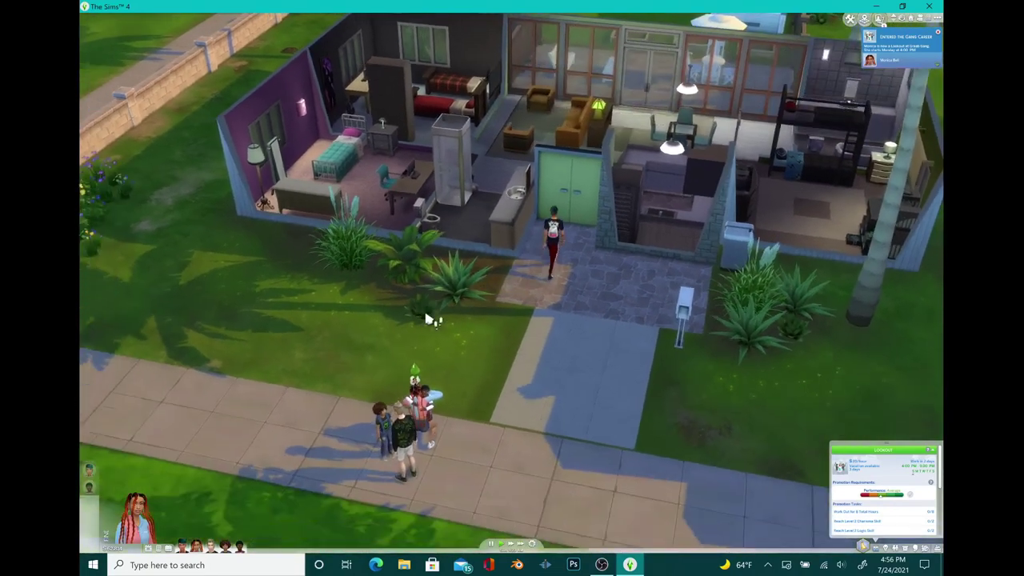
scroll(498, 429, "up", 2)
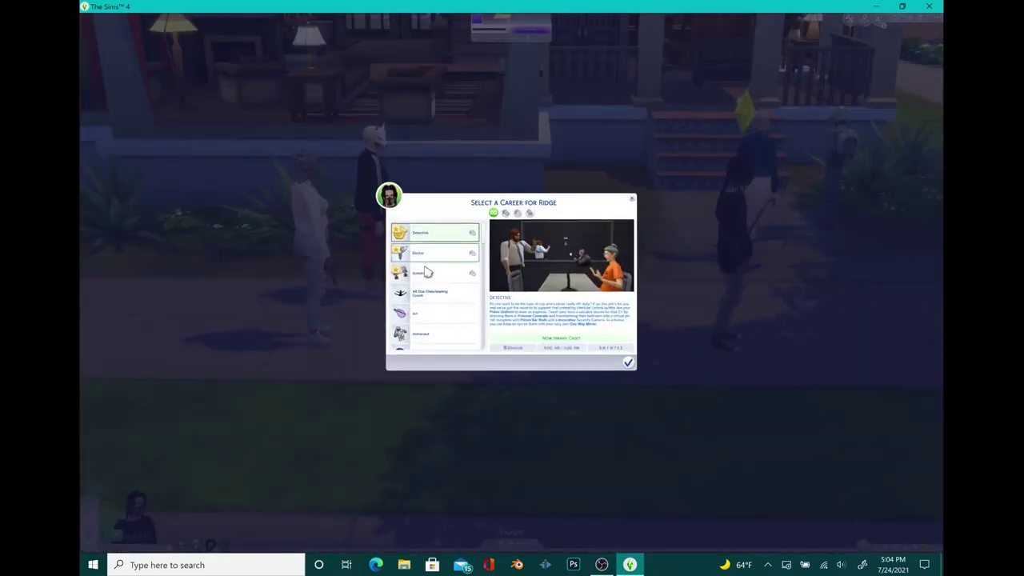
Step: Find and select the custom Gang career in the adult Sim's career list
scroll(449, 258, "down", 2)
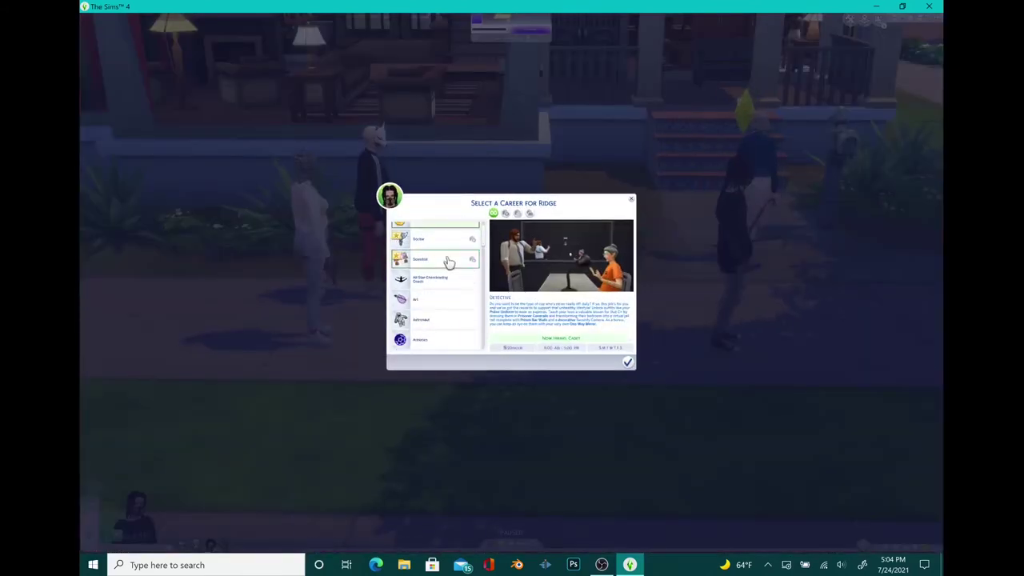
scroll(449, 262, "down", 5)
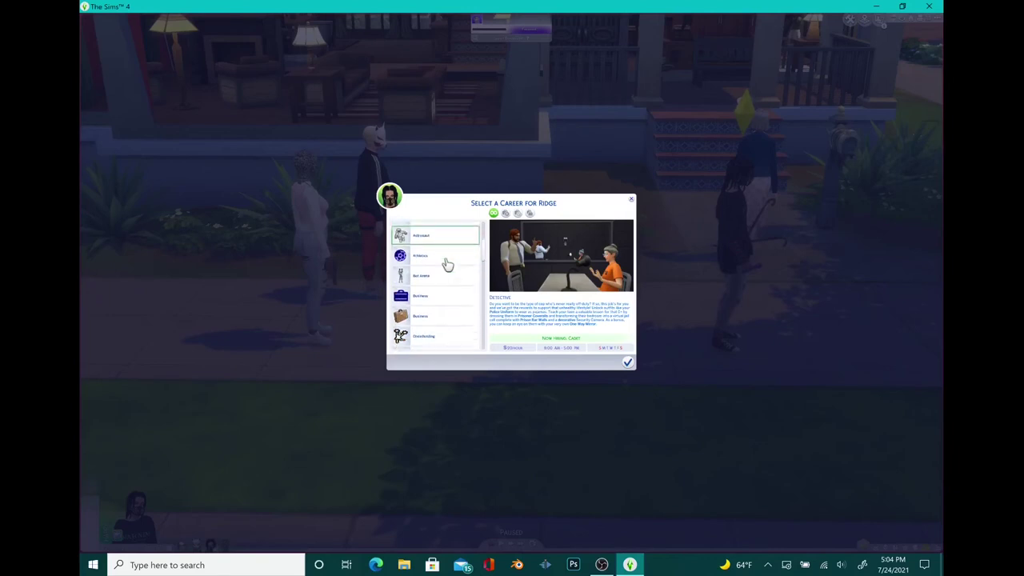
scroll(447, 265, "down", 2)
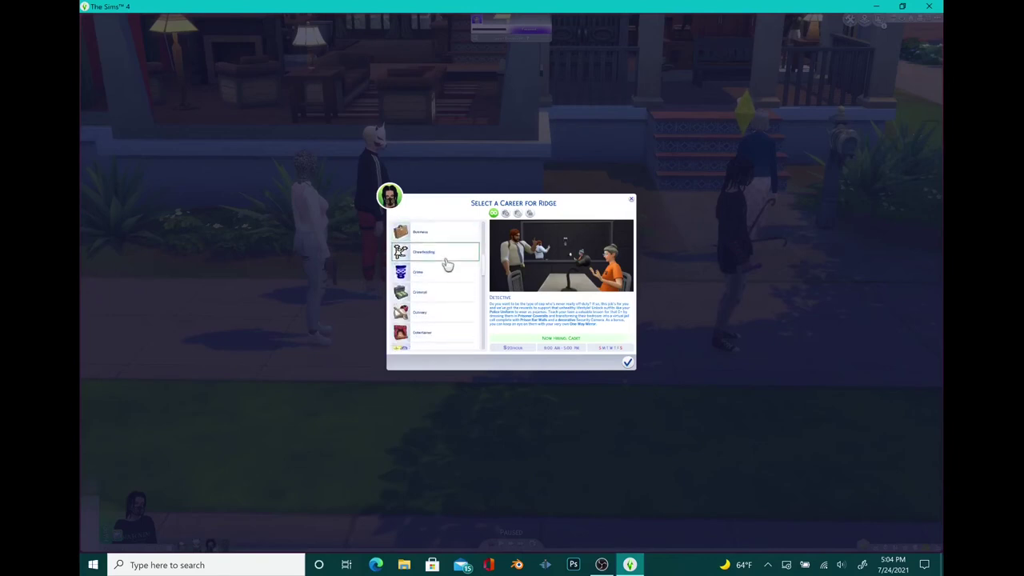
scroll(447, 265, "down", 5)
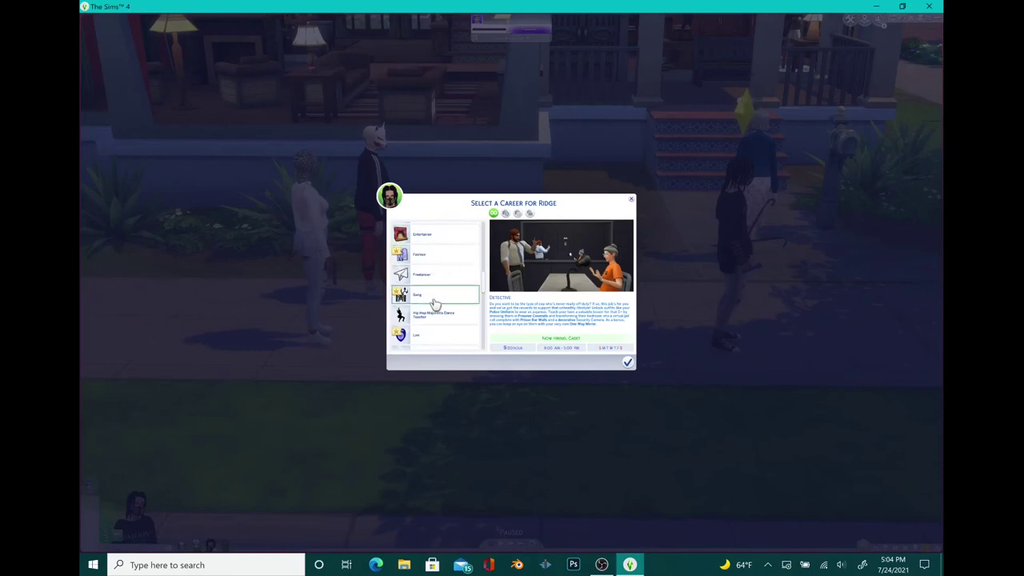
left_click(433, 301)
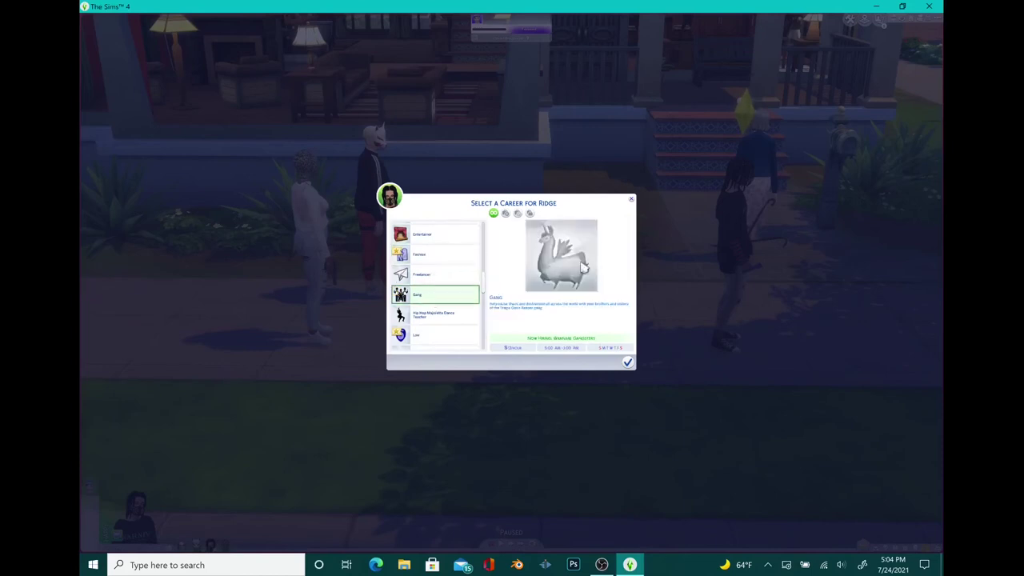